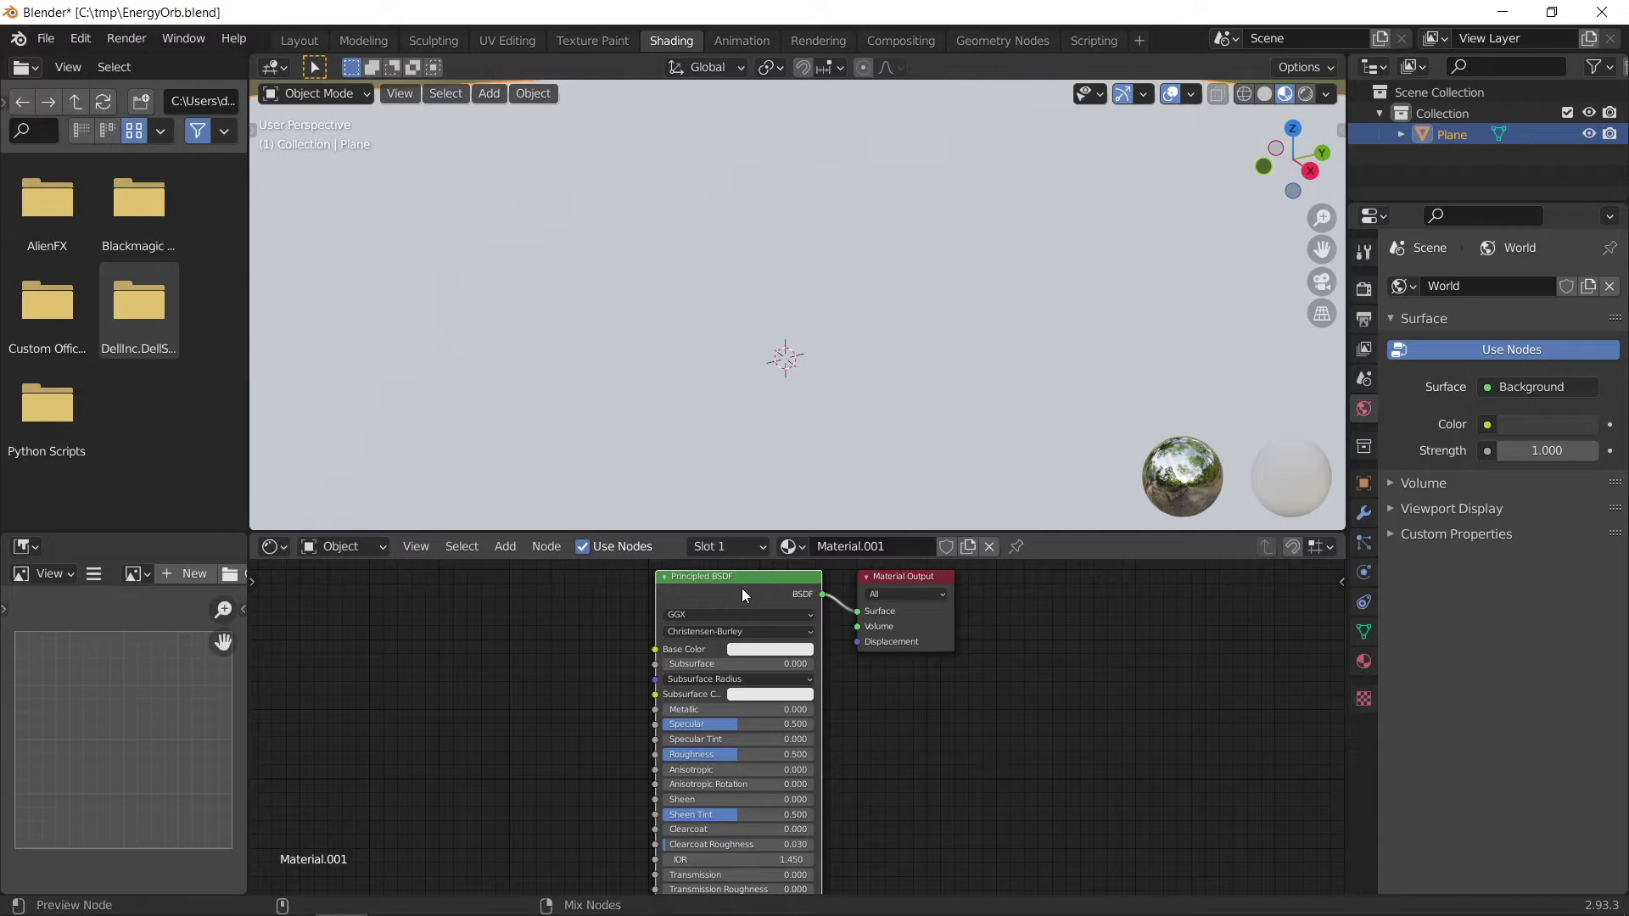
- Build a Principled texture setup on the plane's material from the four cobblestone_floor_08 diffuse, displacement, normal and roughness maps
key(ctrl+shift+t)
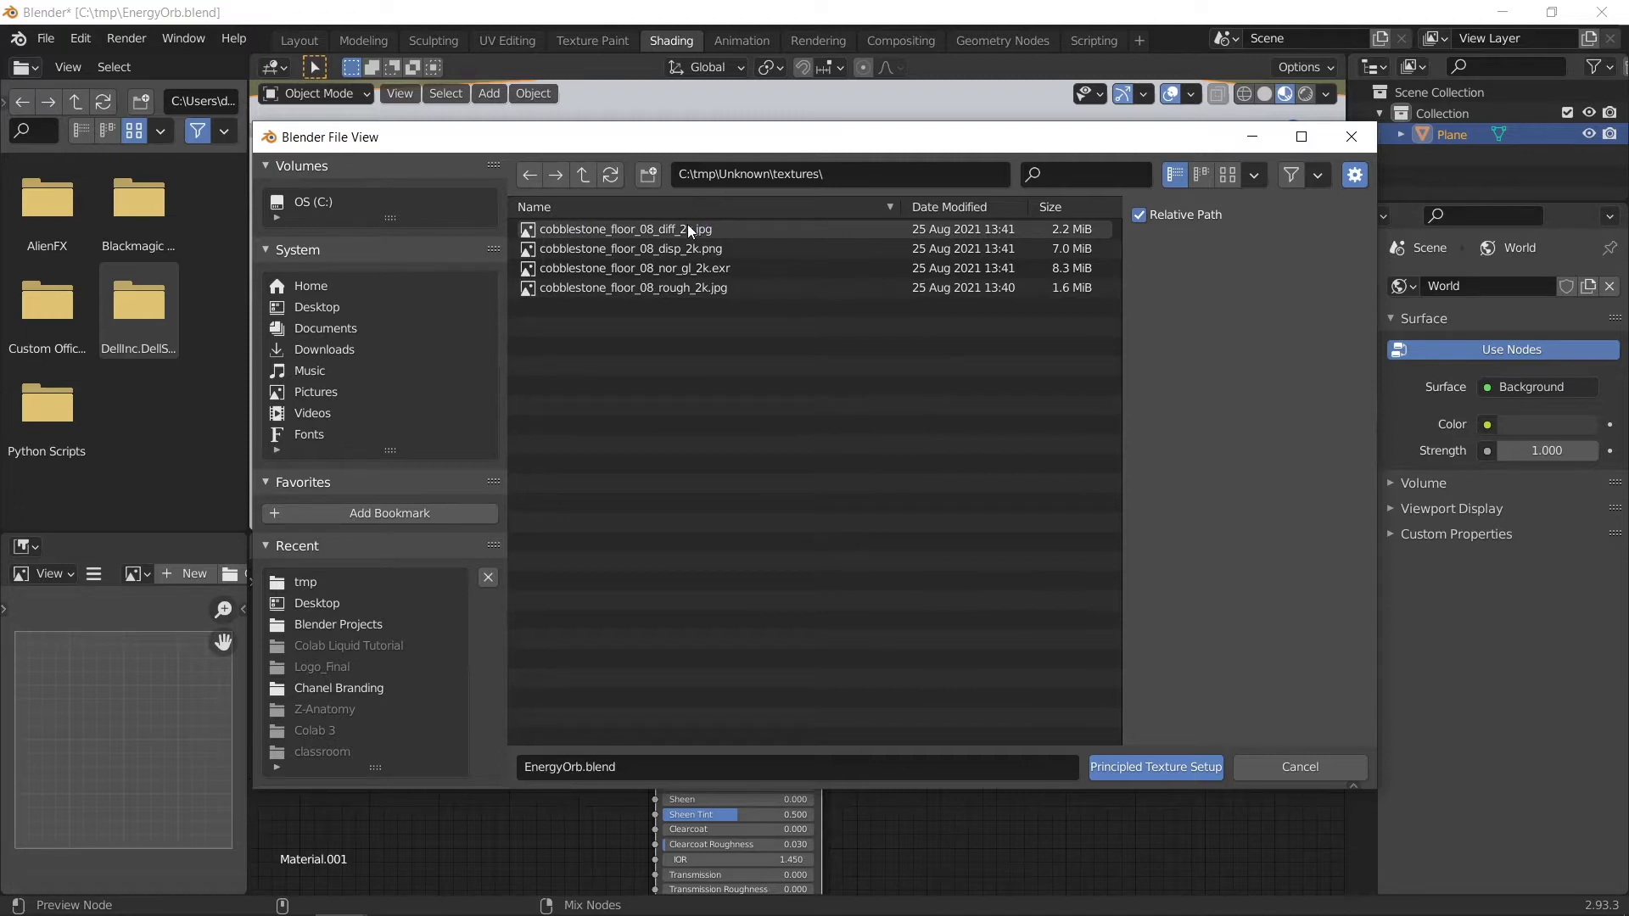
click(684, 229)
shift+click(675, 288)
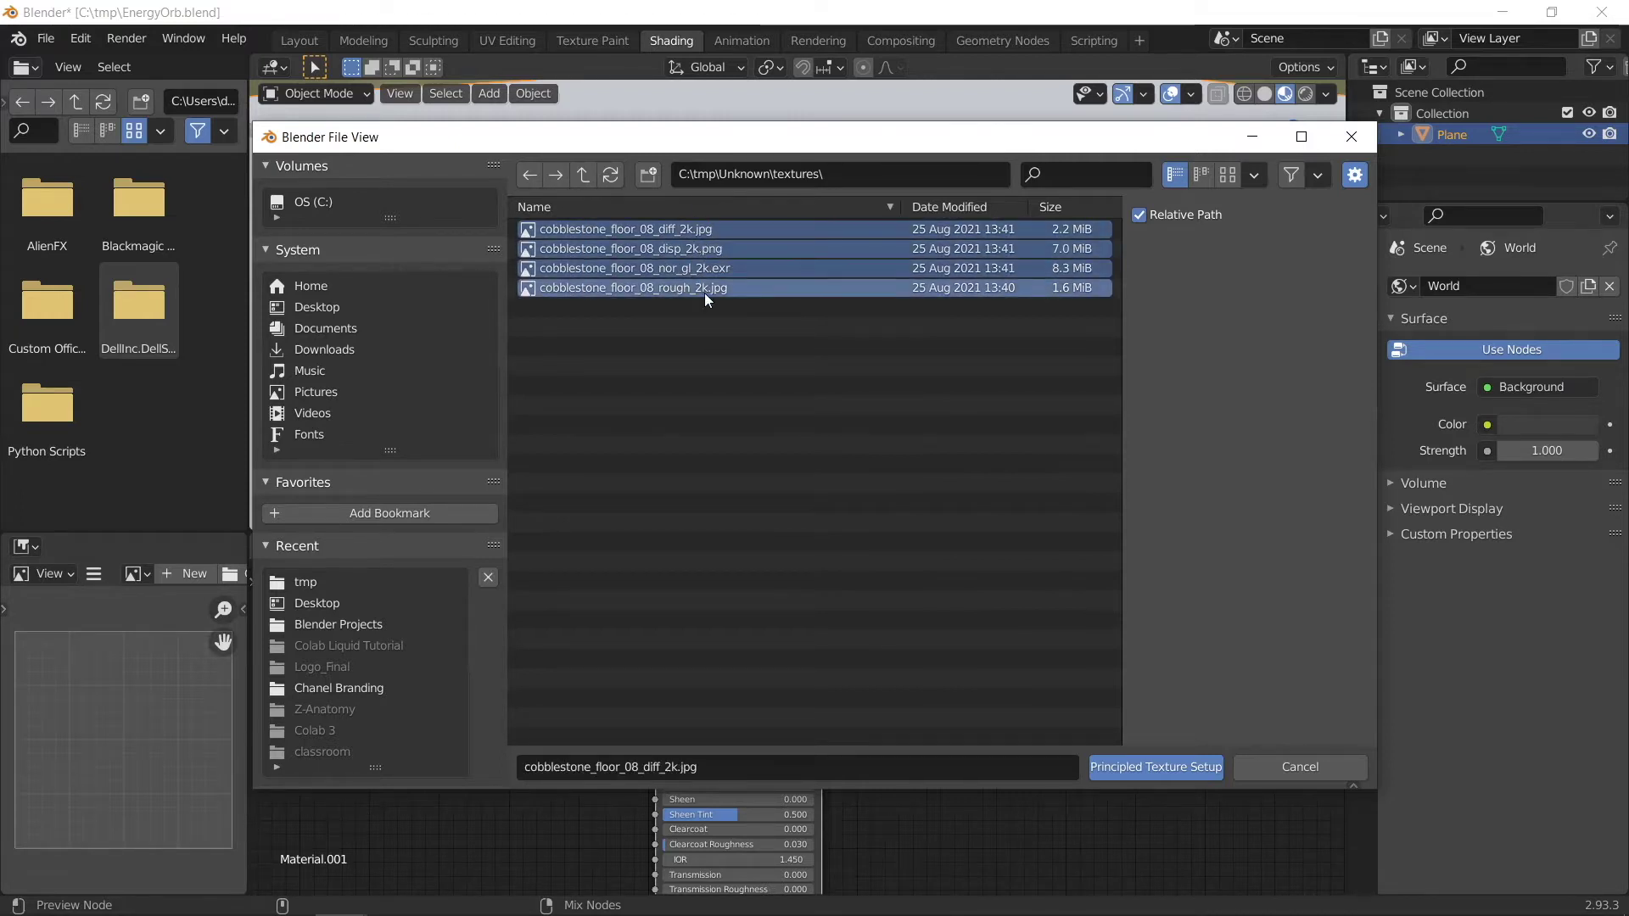
click(1129, 767)
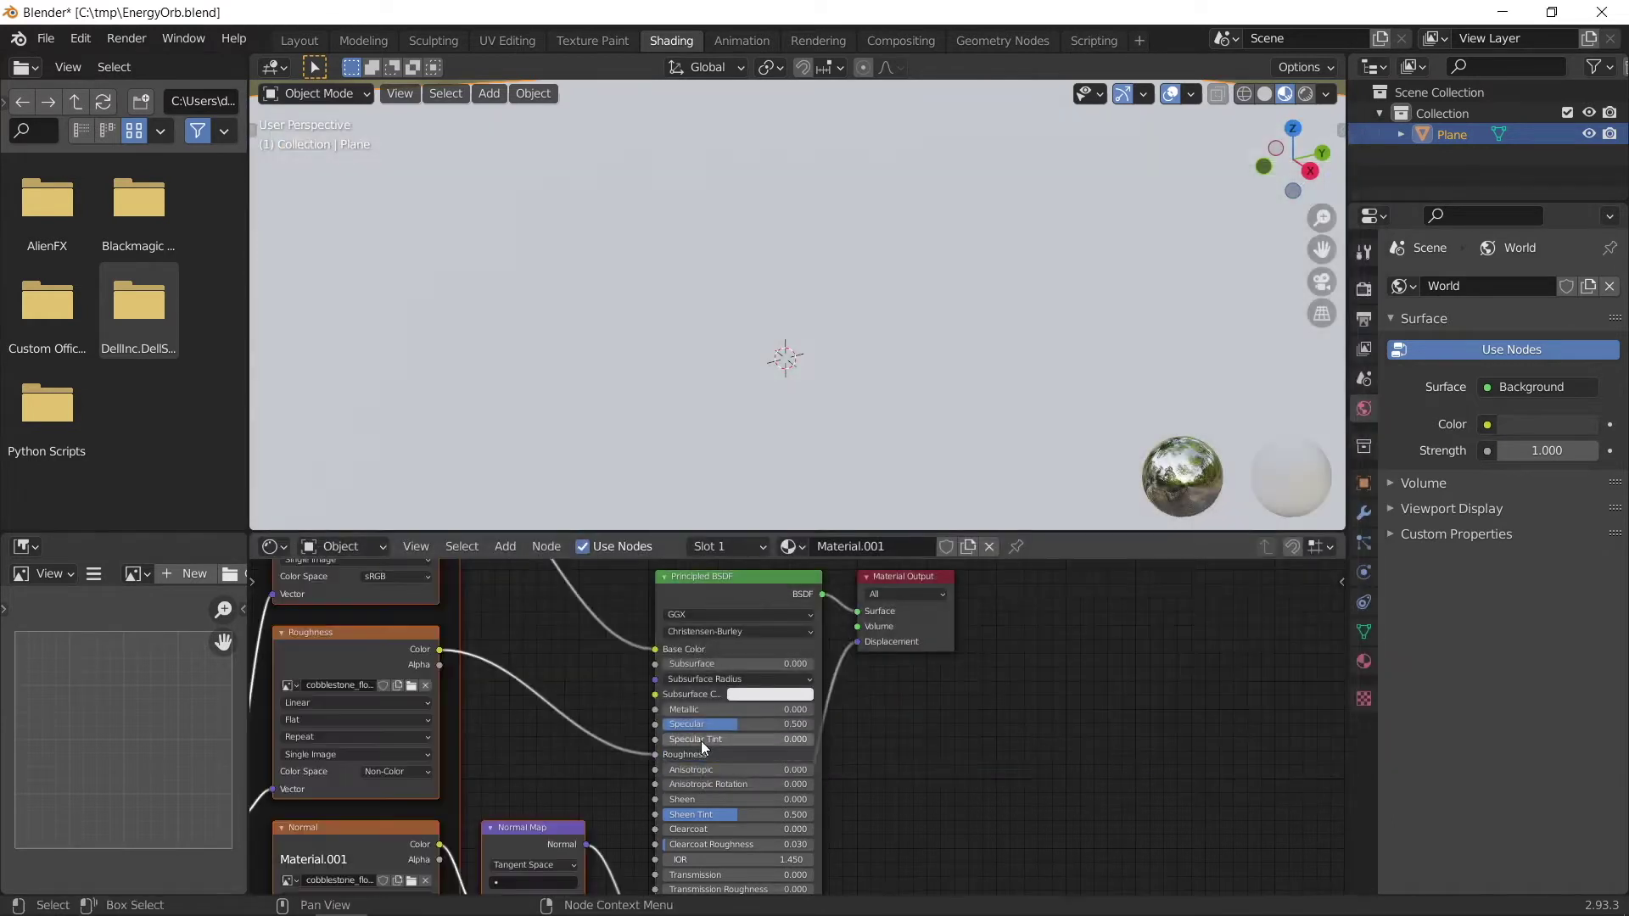
scroll(575, 706, down, 1)
middle_drag(575, 706, 813, 670)
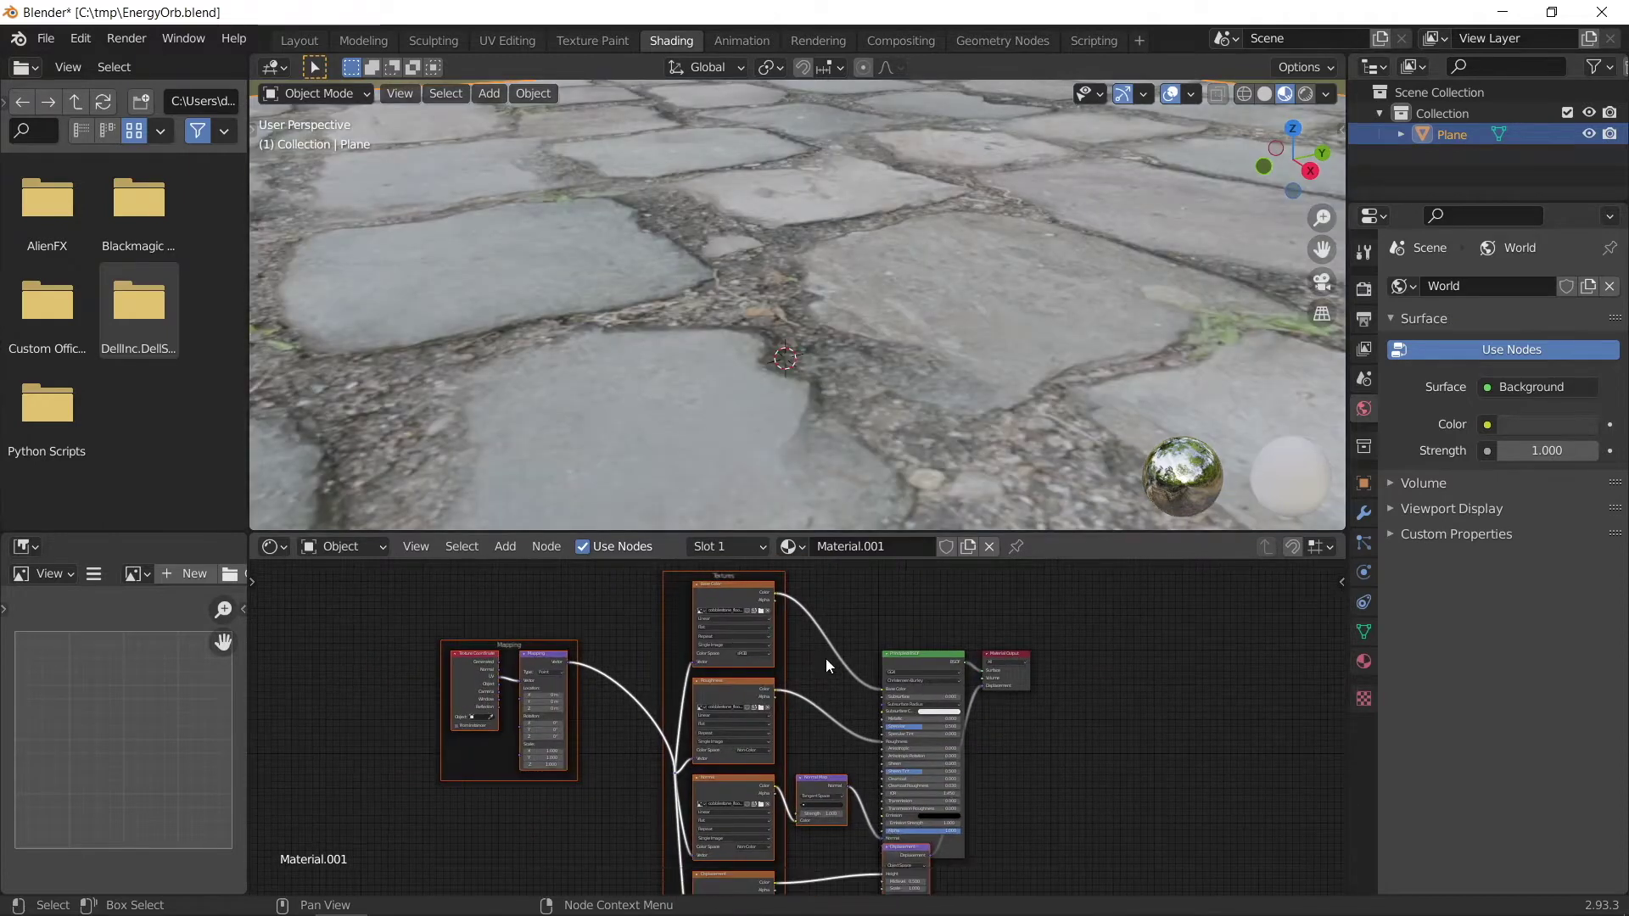
- Switch the render engine to Cycles and preview the cobblestone plane in rendered shading
click(1364, 289)
click(1544, 283)
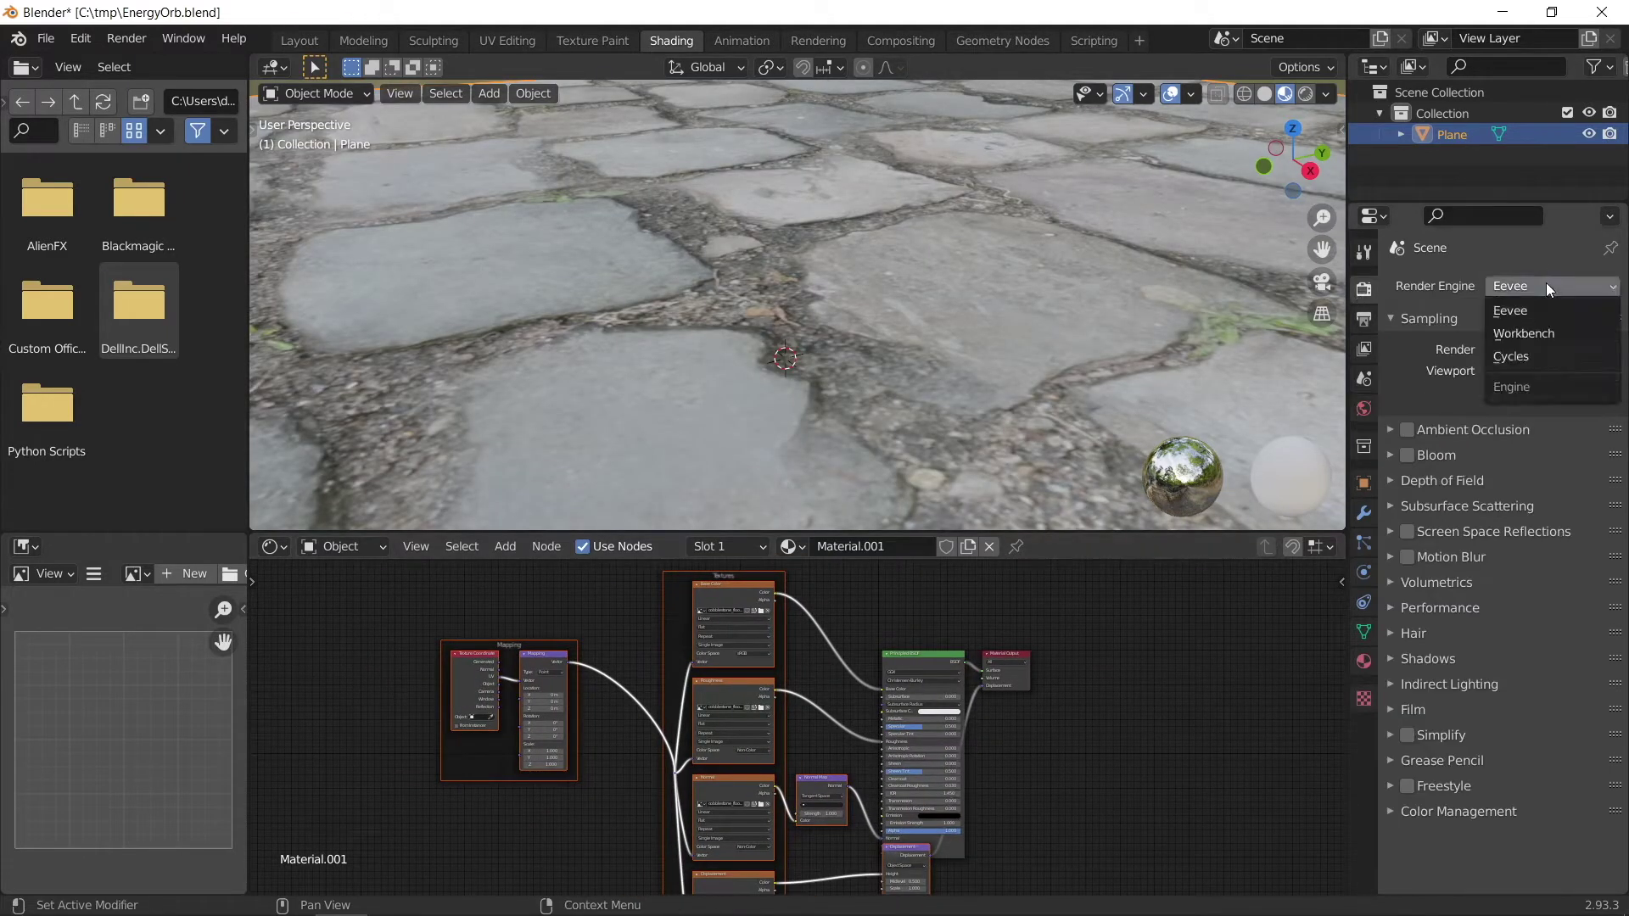
click(1543, 357)
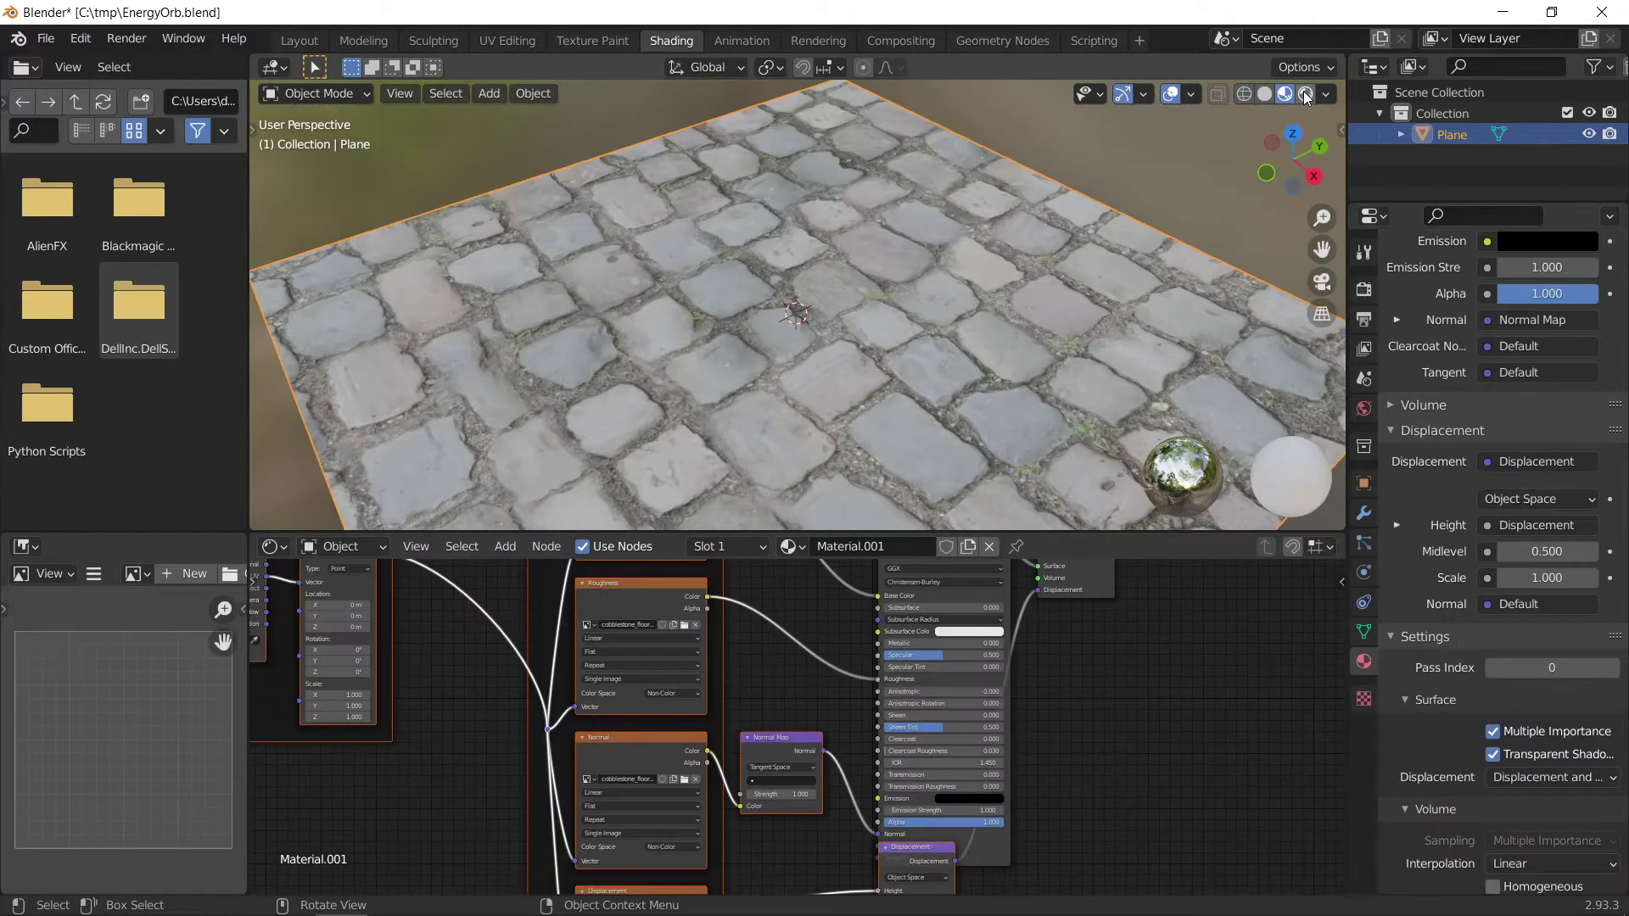
click(1306, 93)
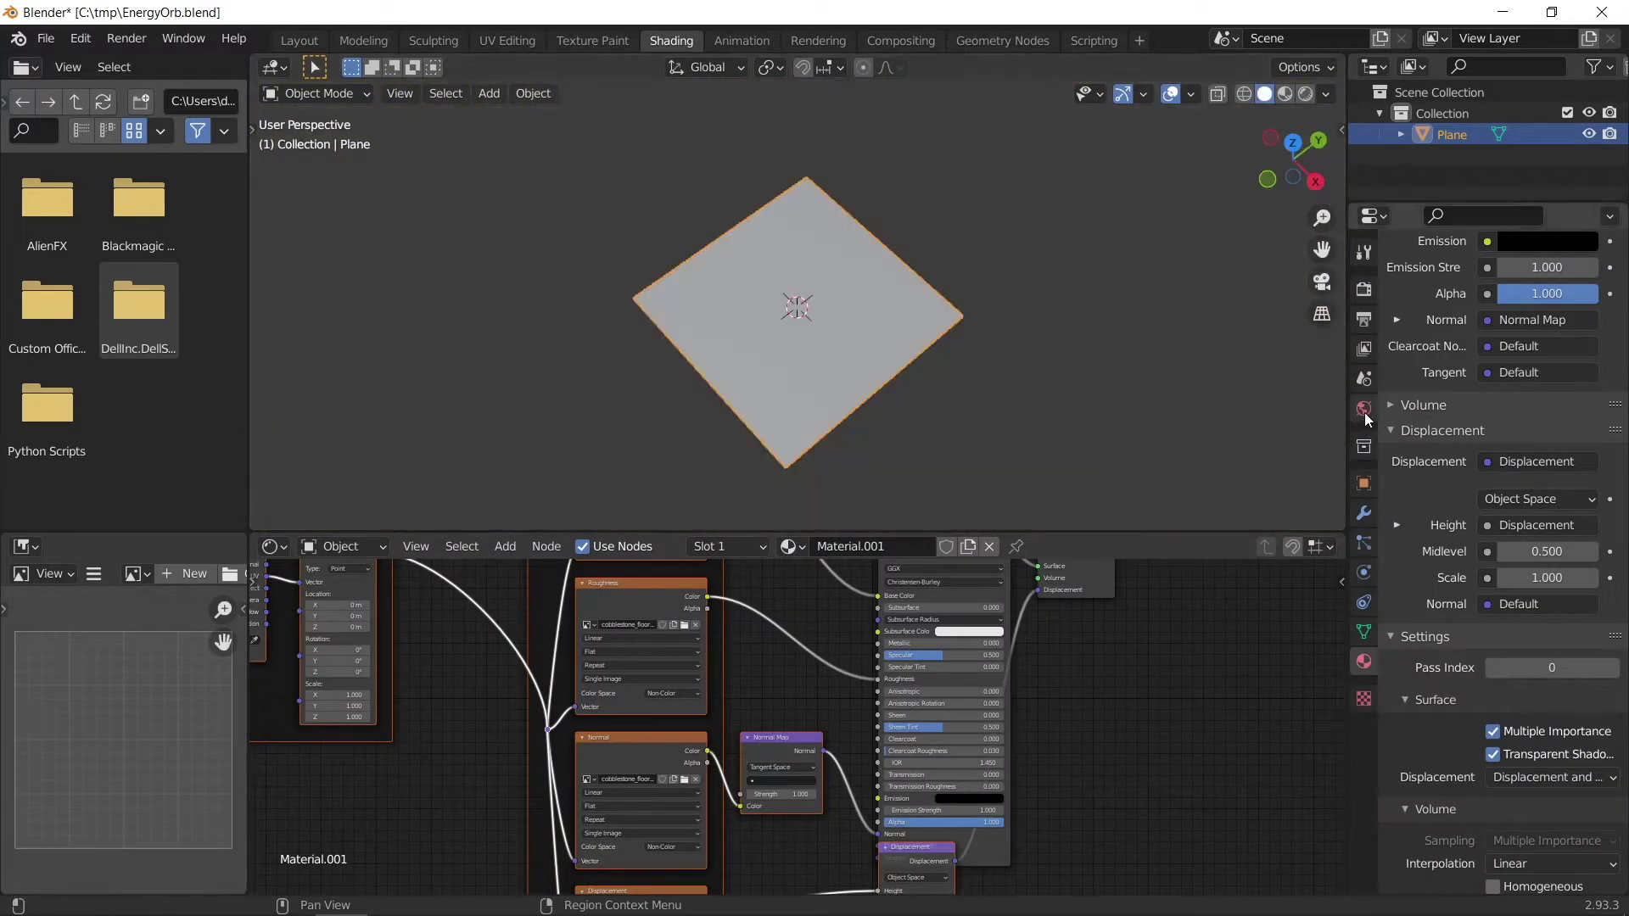
- Light the world with an Environment Texture using the blouberg_sunrise image and check it in rendered shading
click(1366, 411)
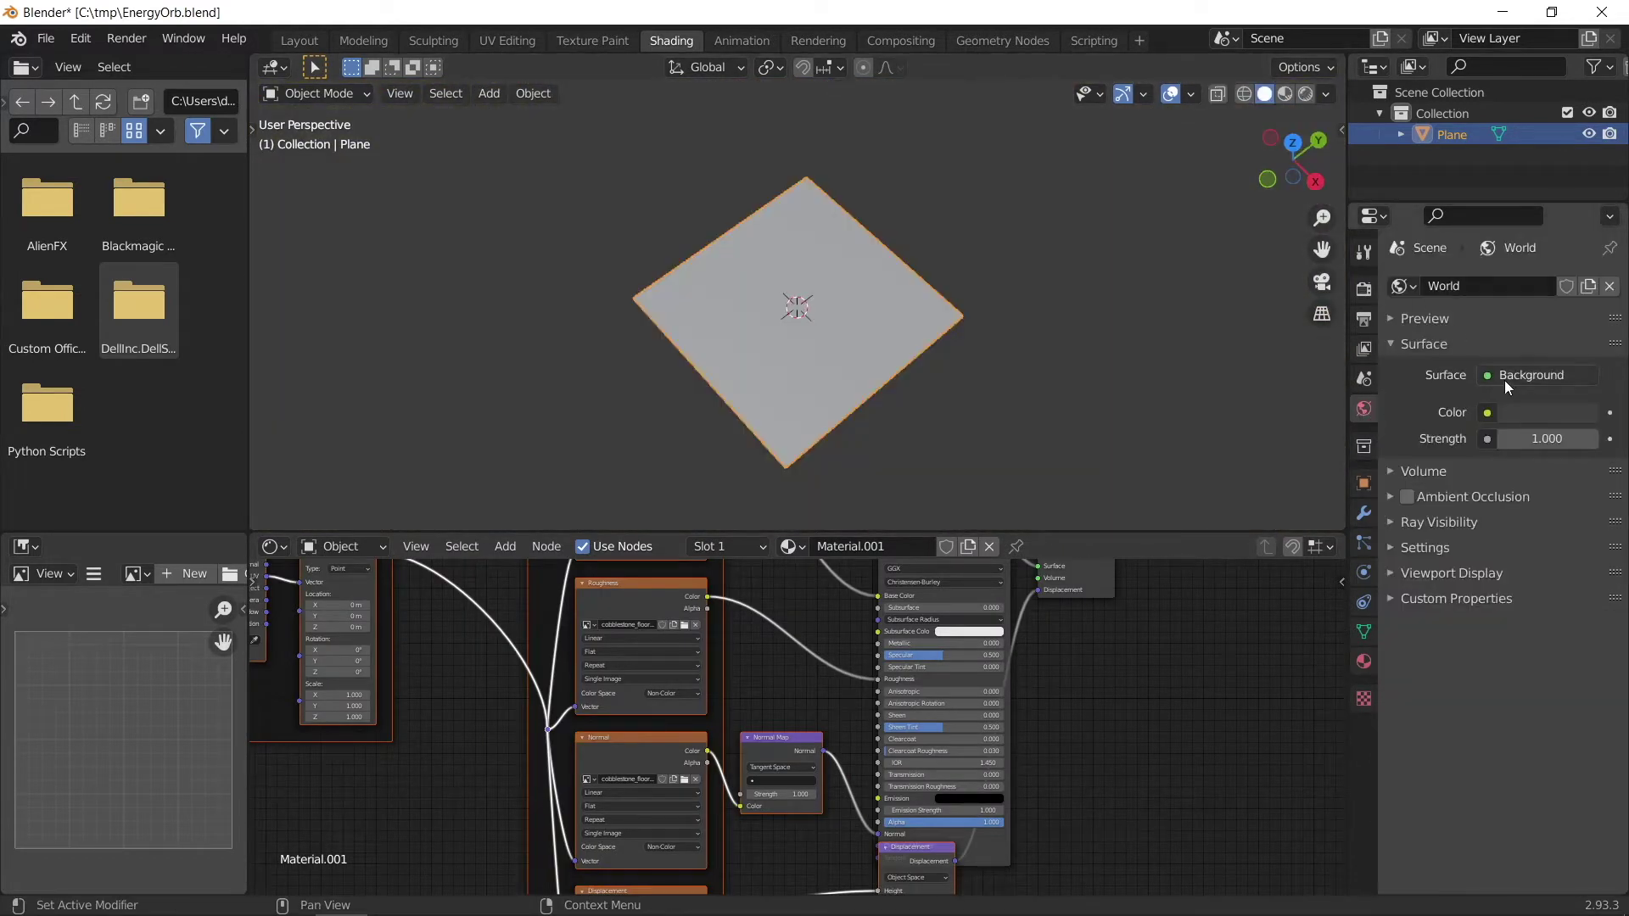
click(1489, 413)
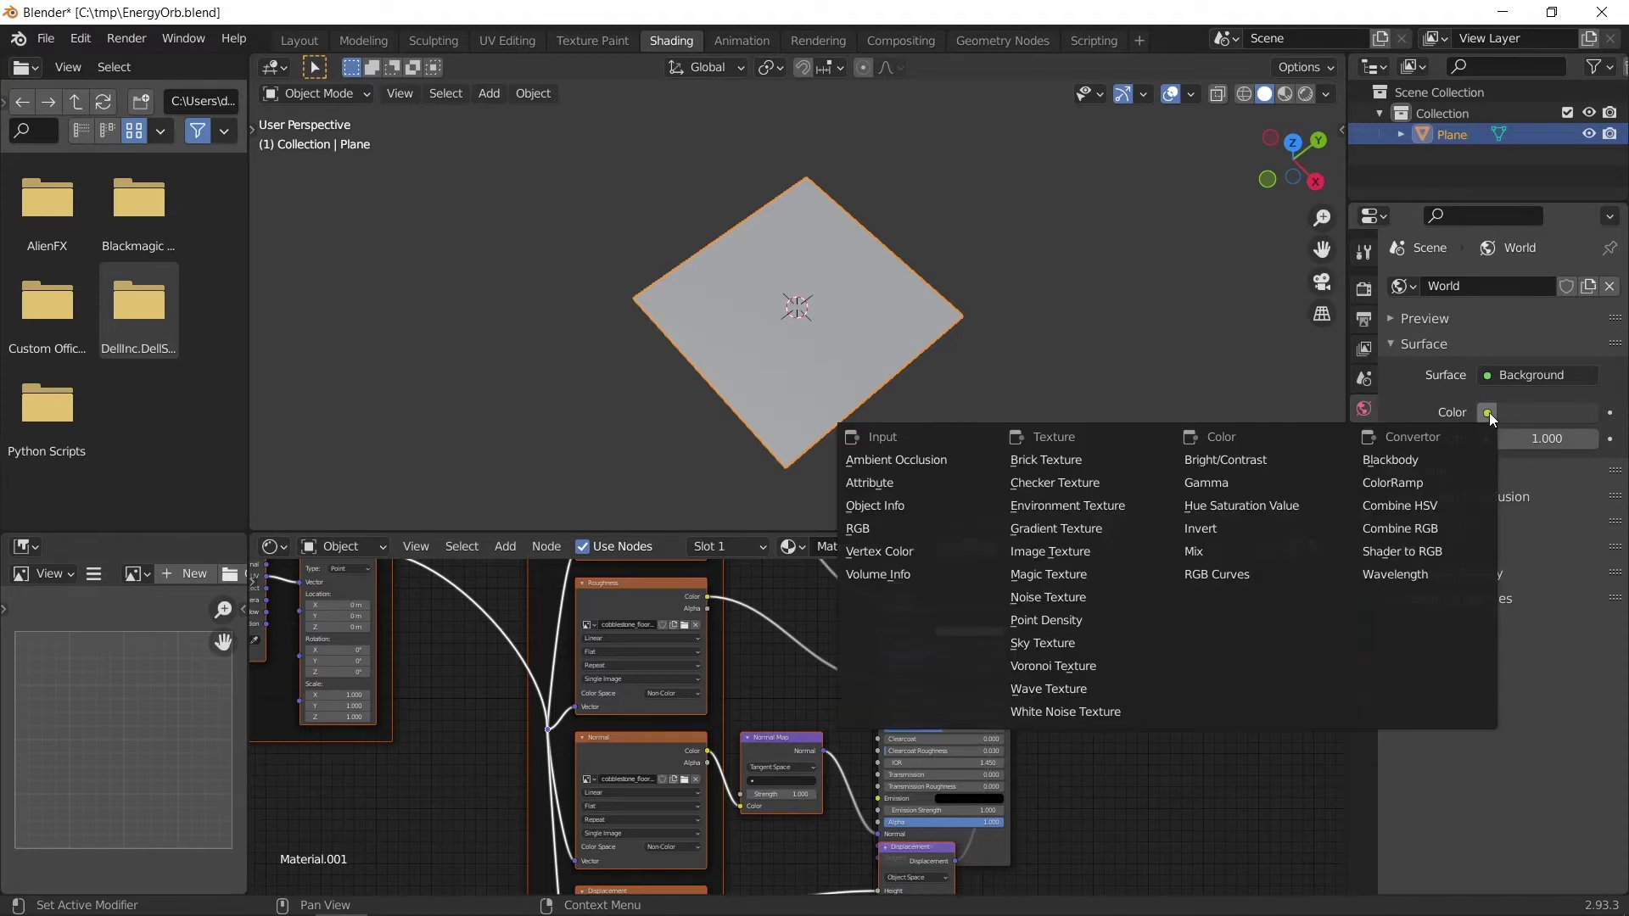
click(1094, 507)
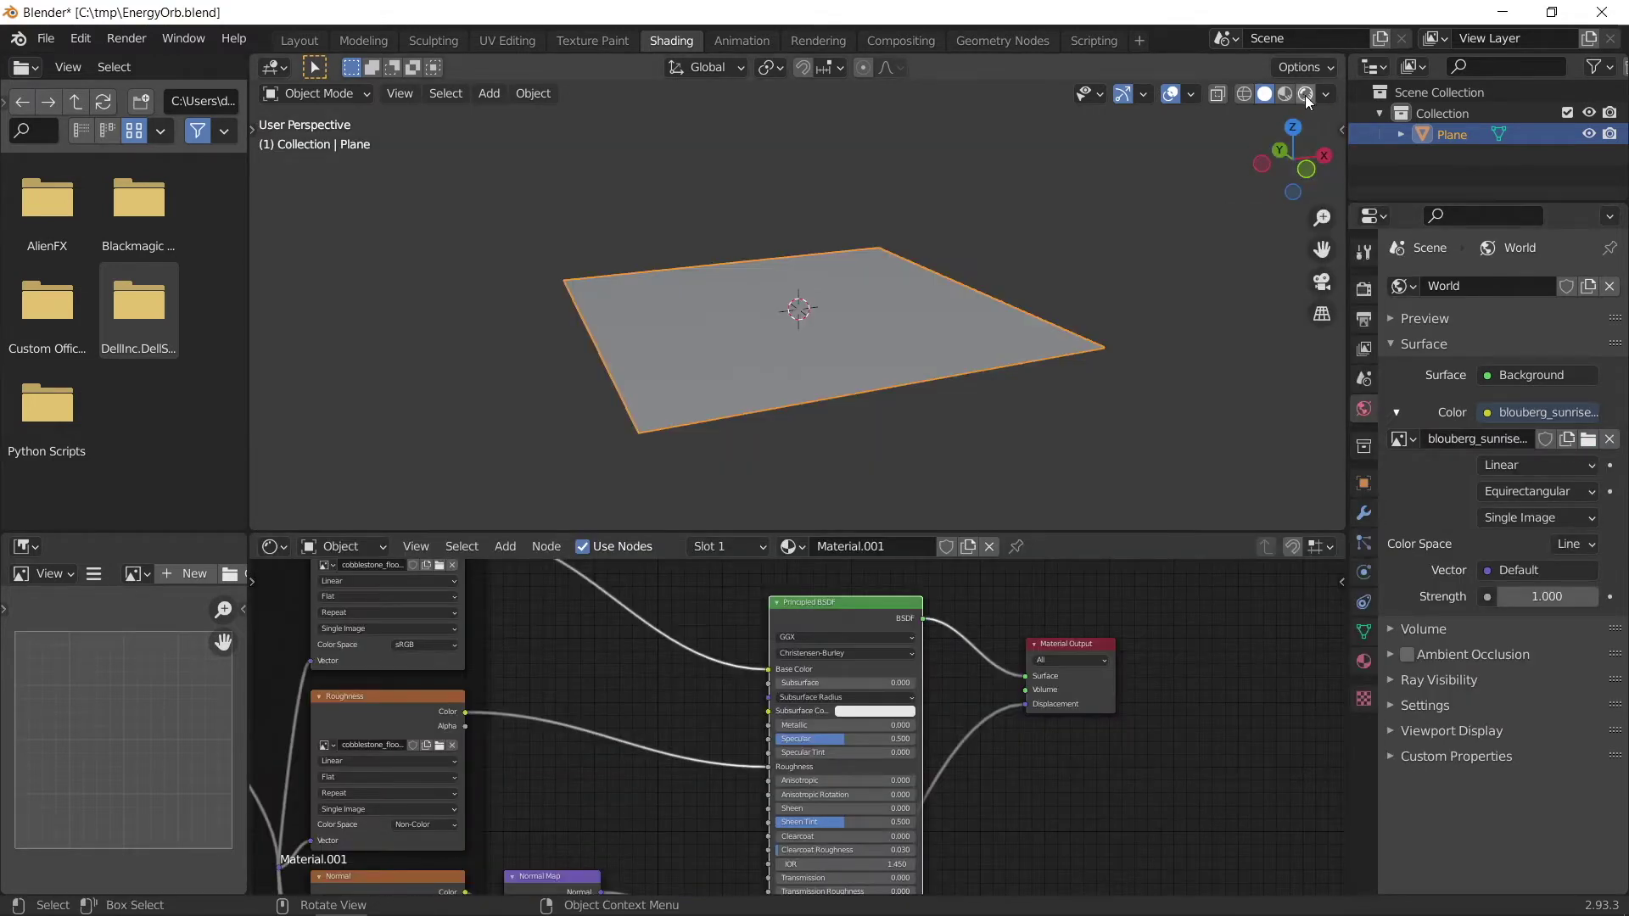
click(1306, 95)
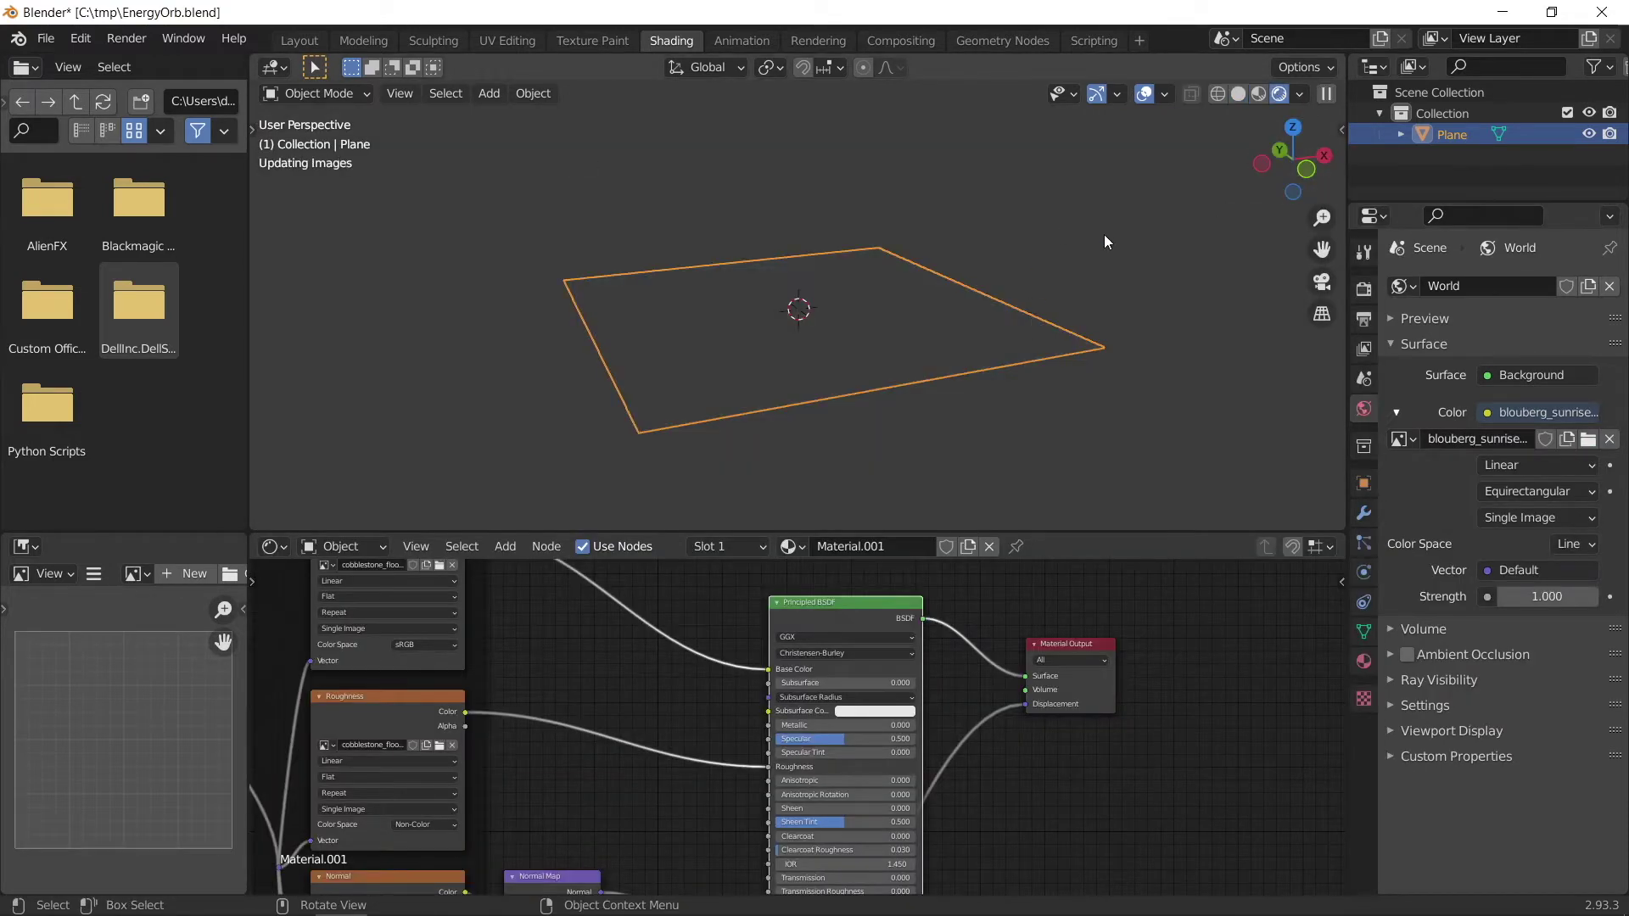
mouse_move(1097, 232)
middle_down()
mouse_move(1157, 161)
mouse_move(295, 215)
mouse_move(477, 192)
mouse_move(586, 186)
mouse_move(268, 312)
mouse_move(1283, 255)
mouse_move(1219, 280)
mouse_move(1117, 252)
mouse_move(859, 265)
middle_up()
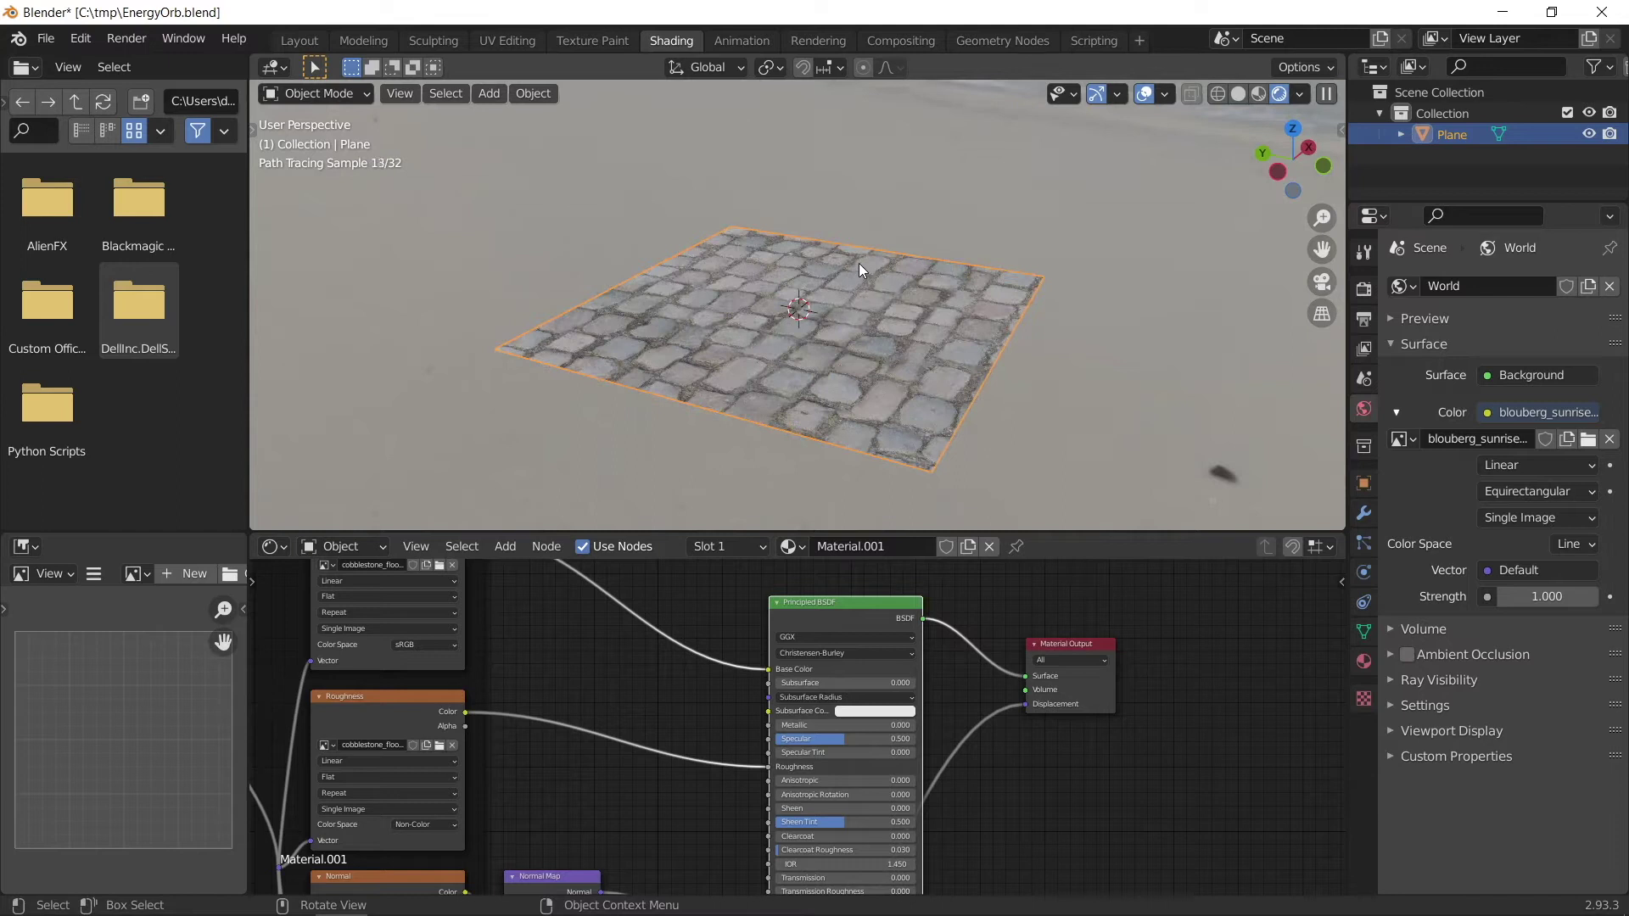
- Return to solid shading and add a cylinder mesh at the centre of the plane
click(1239, 93)
scroll(917, 236, up, 3)
key(shift+a)
mouse_move(916, 236)
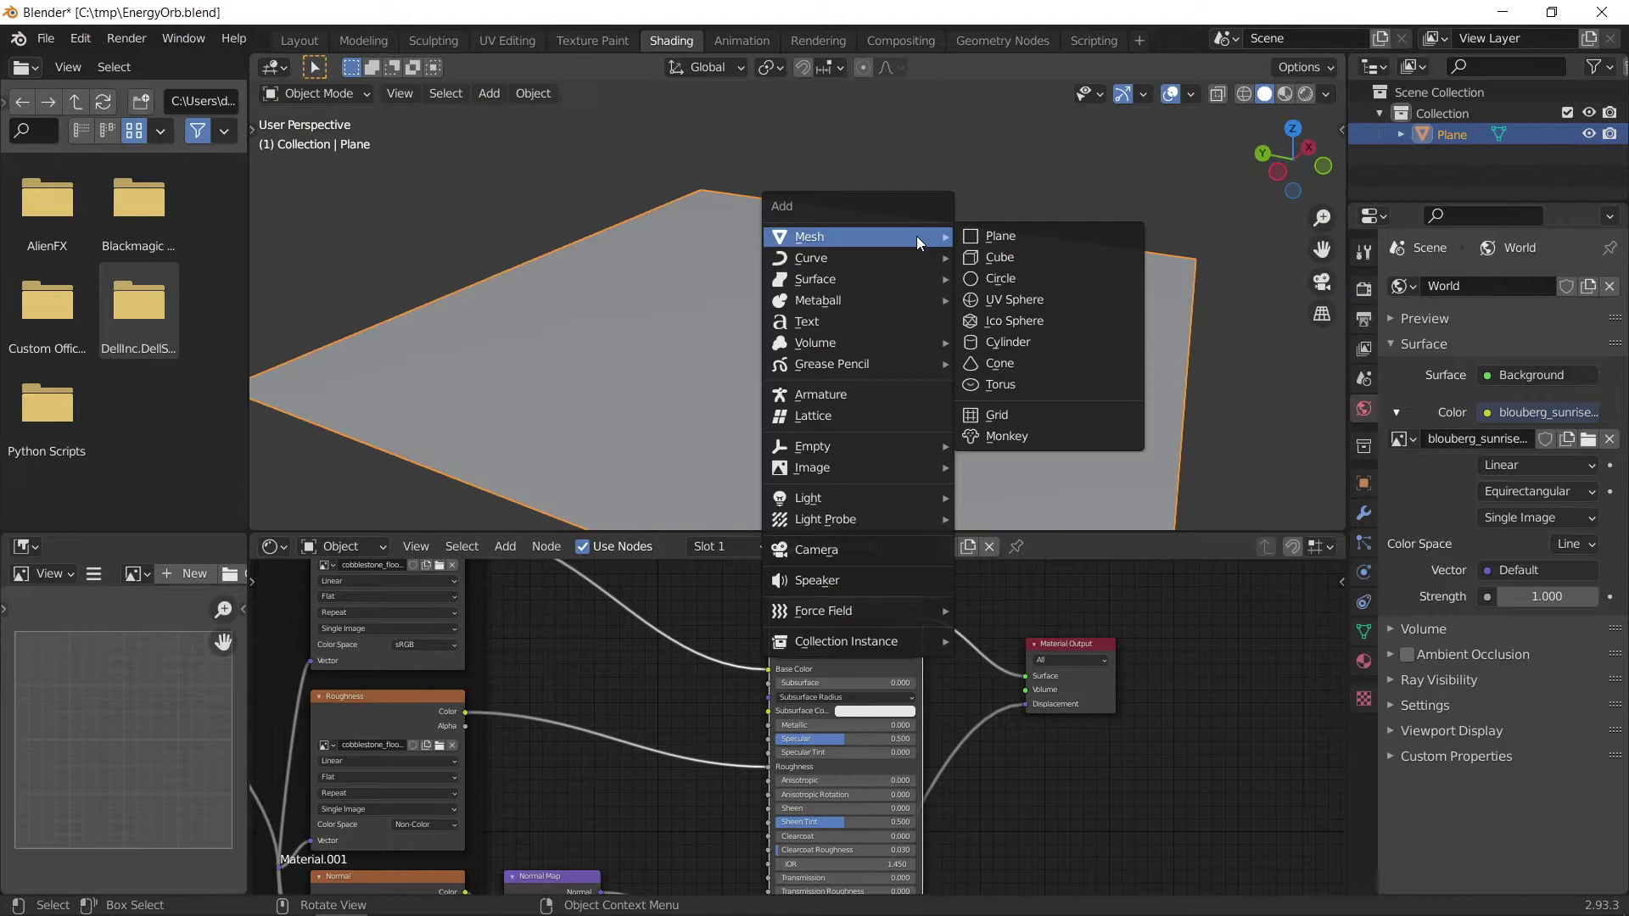
click(1032, 348)
scroll(935, 328, up, 5)
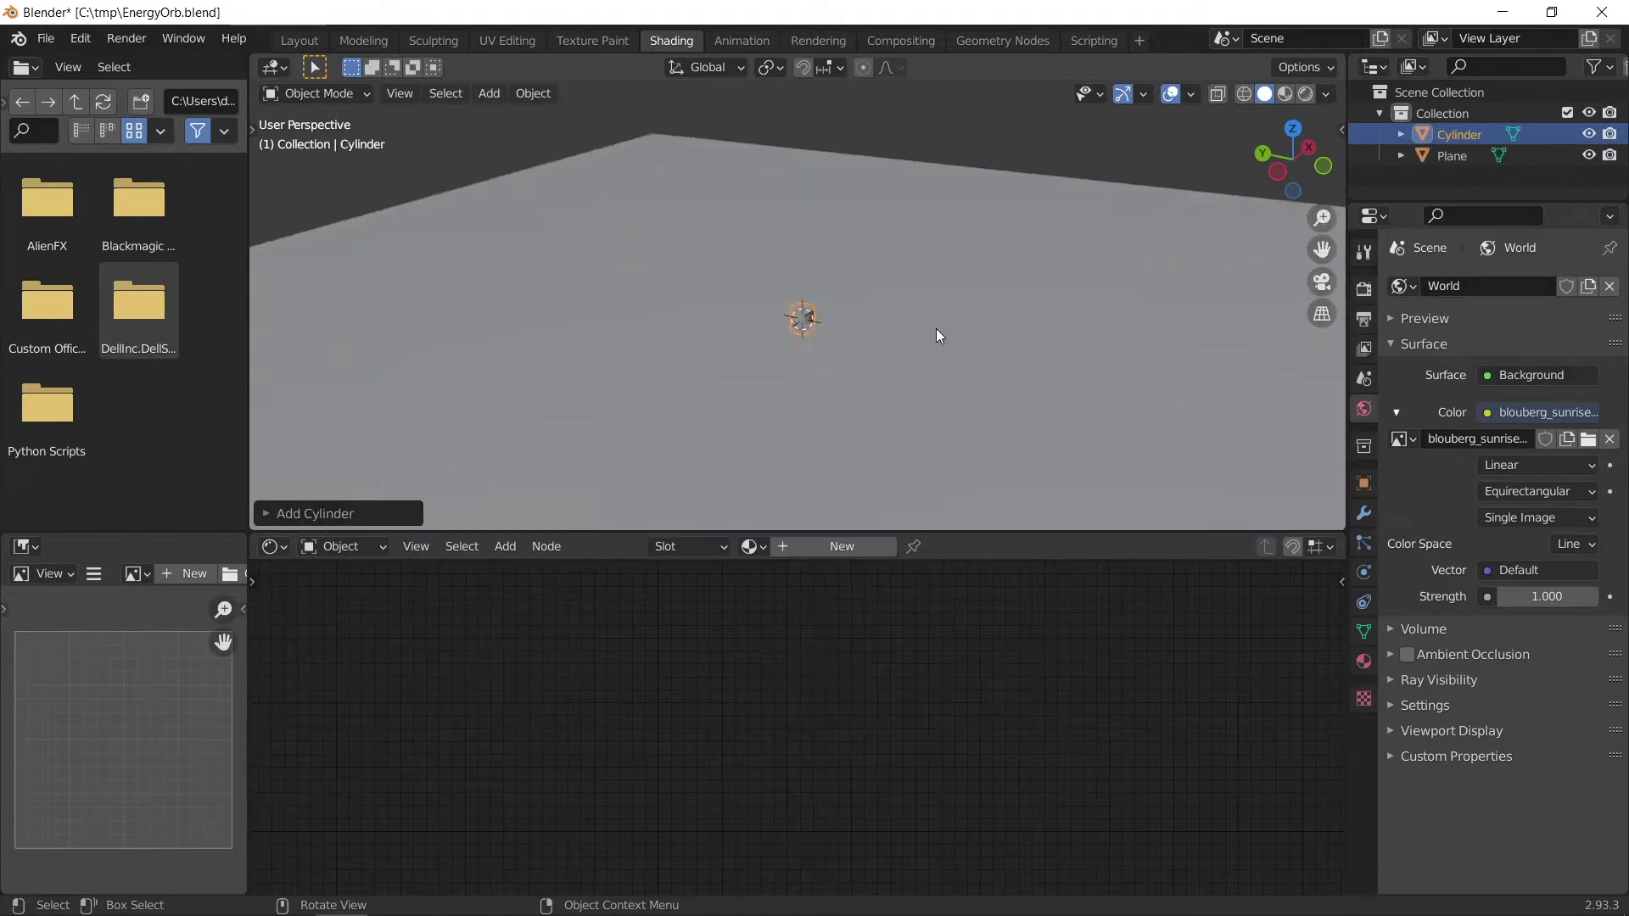
- Raise the cylinder along Z onto the plane and widen it into a flat disc by scaling in X and Y only
key(g)
key(z)
click(948, 294)
scroll(948, 294, down, 3)
key(s)
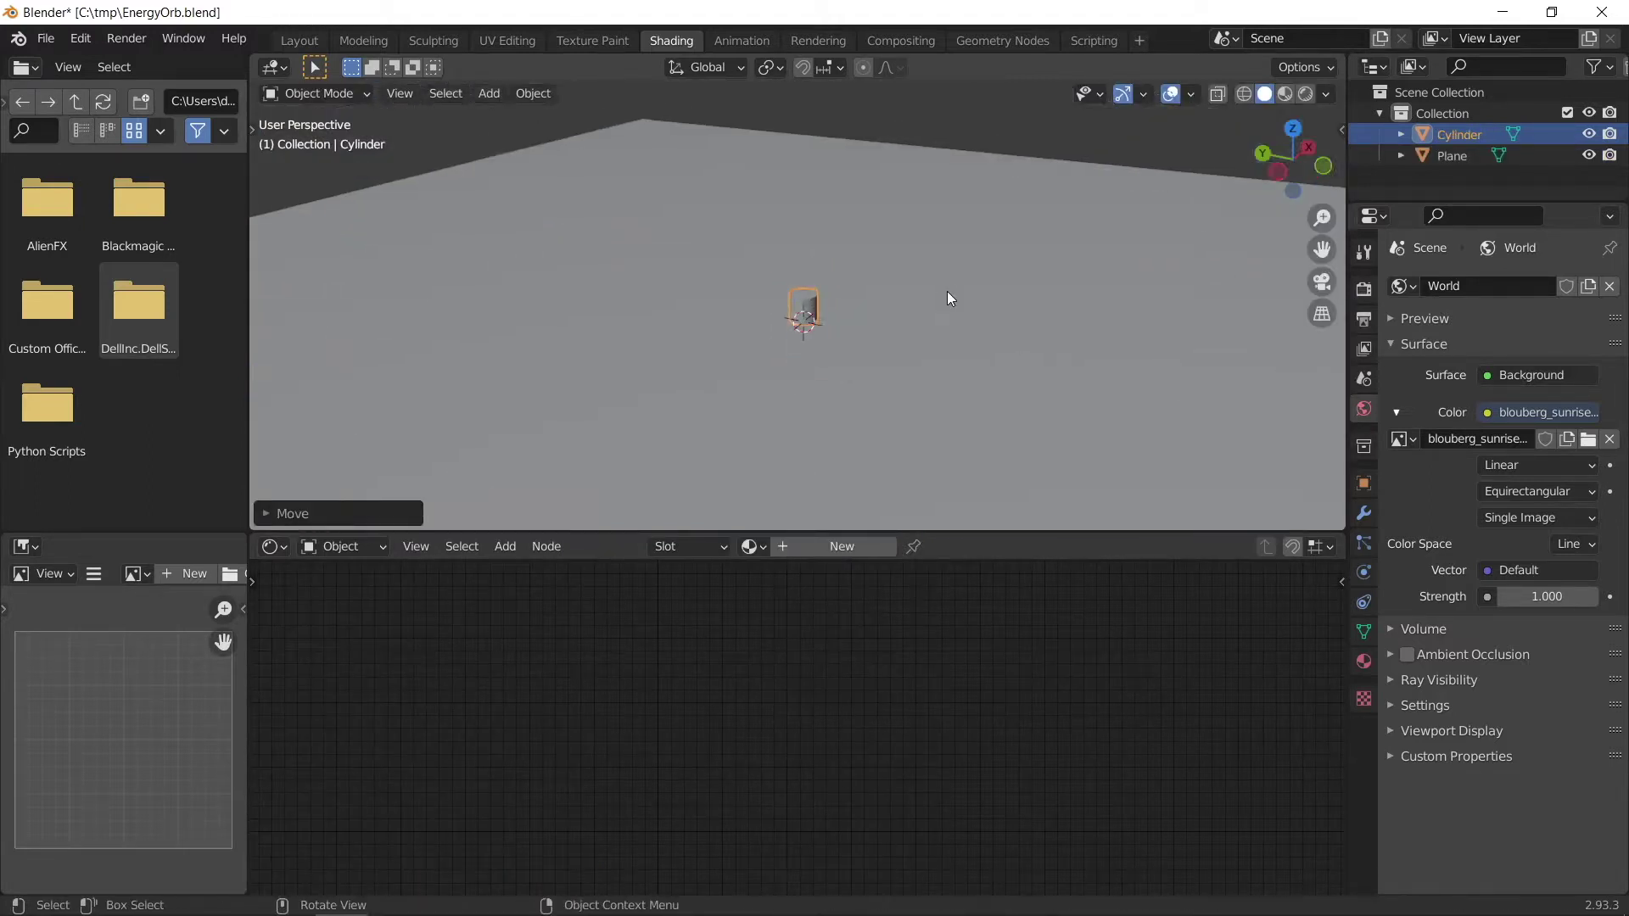
key(shift+z)
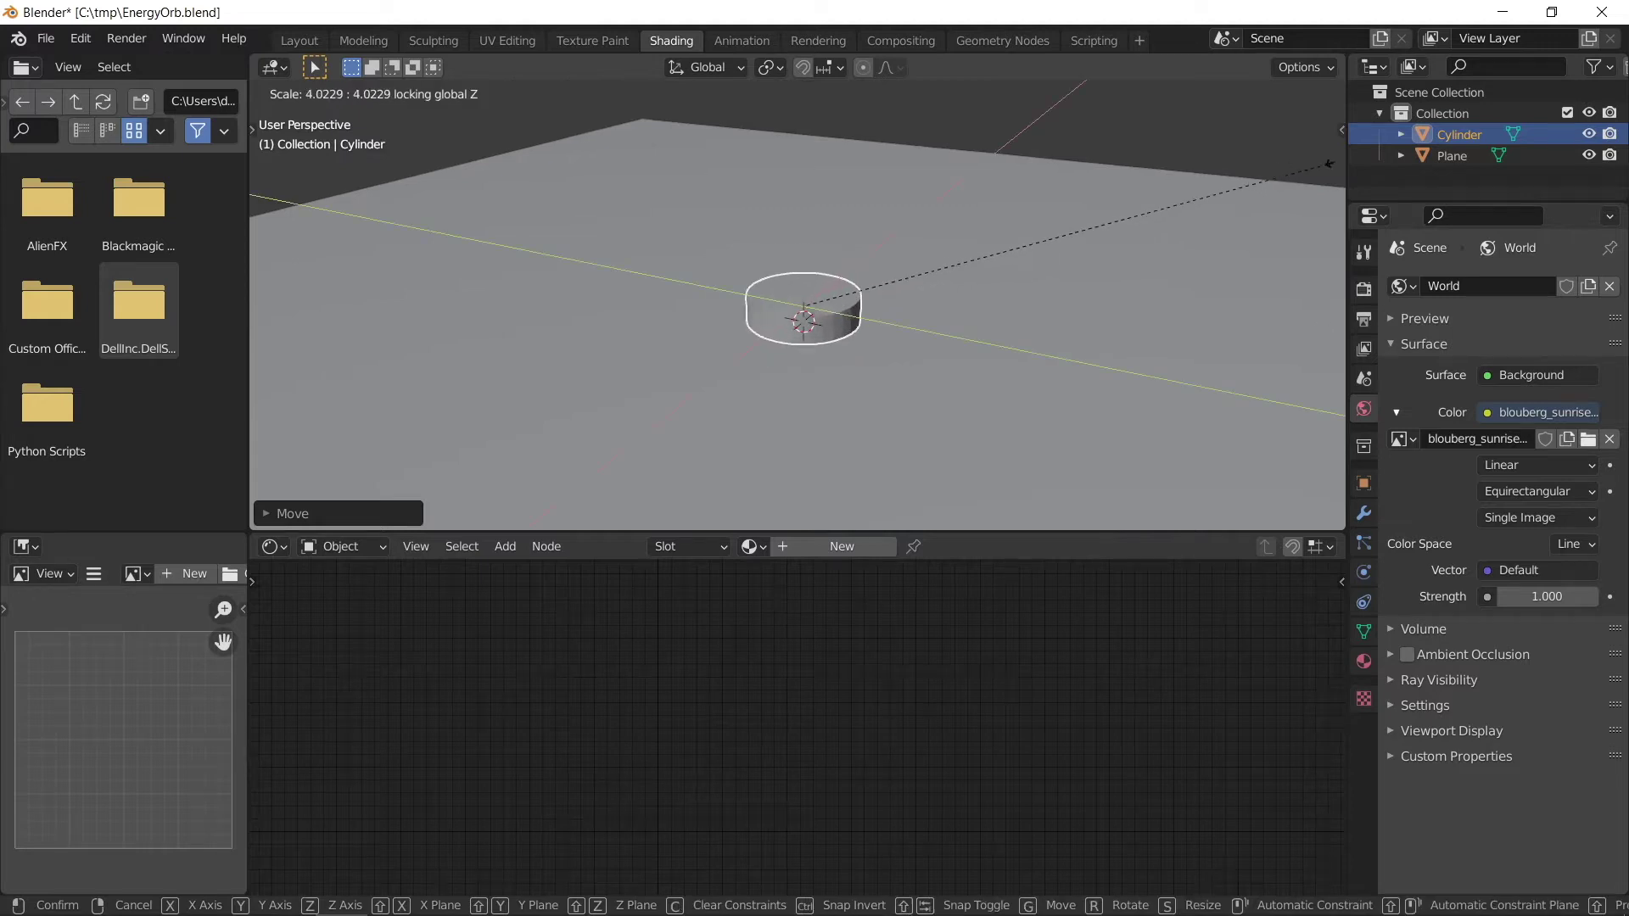
click(638, 448)
scroll(768, 382, up, 2)
- Shade the cylinder smooth and enable Auto Smooth at 30° for its normals
right_click(842, 305)
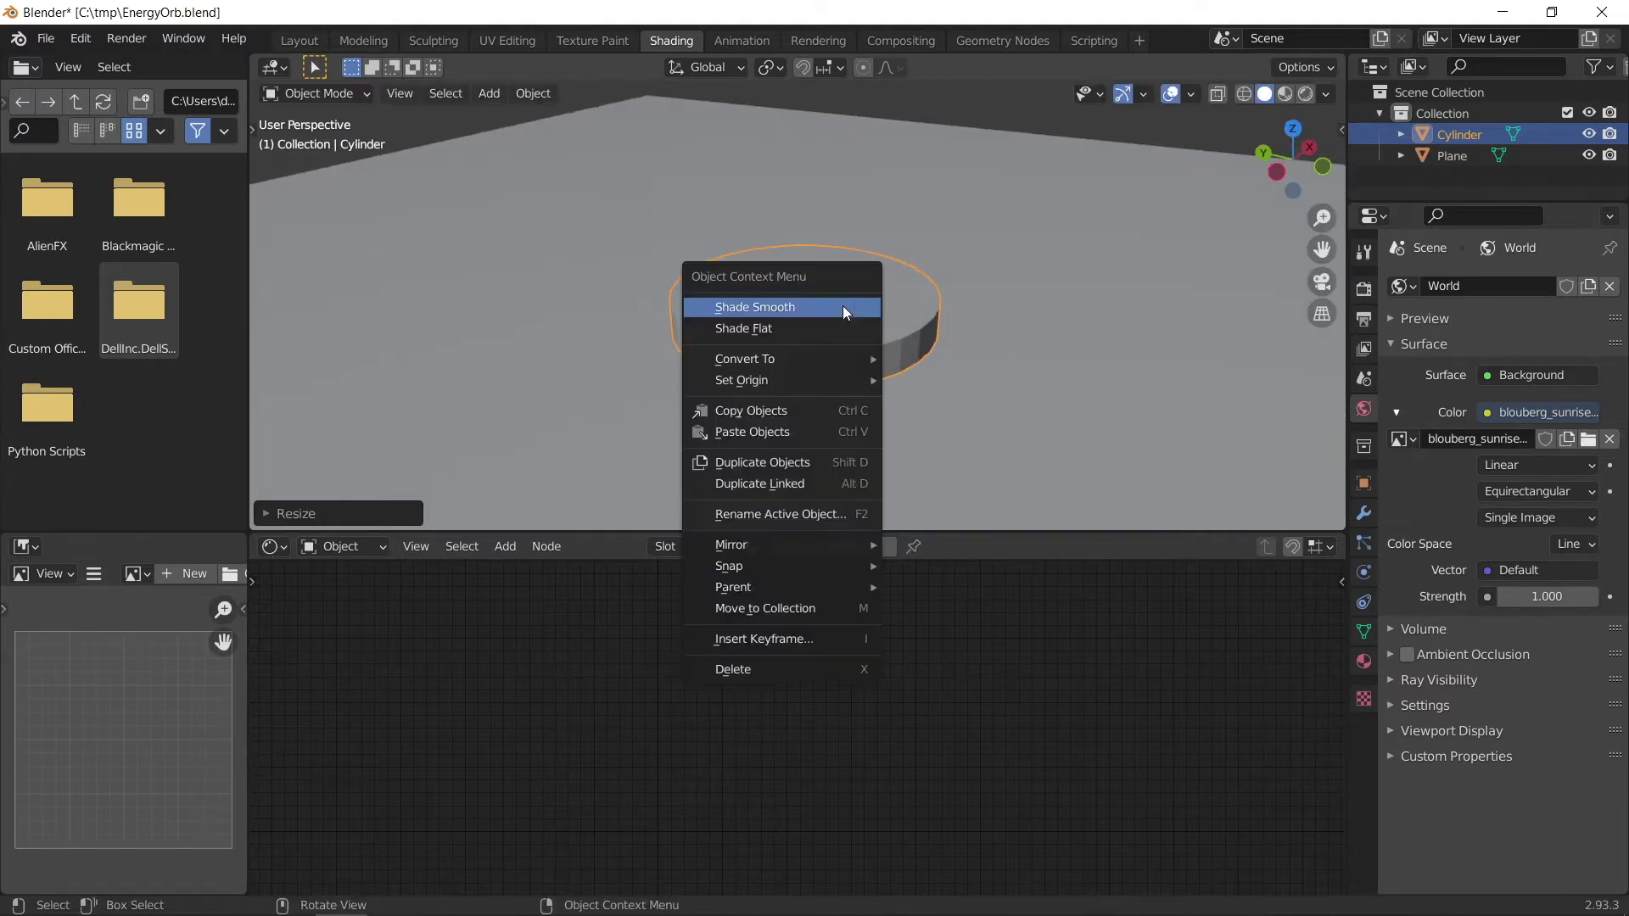
click(843, 306)
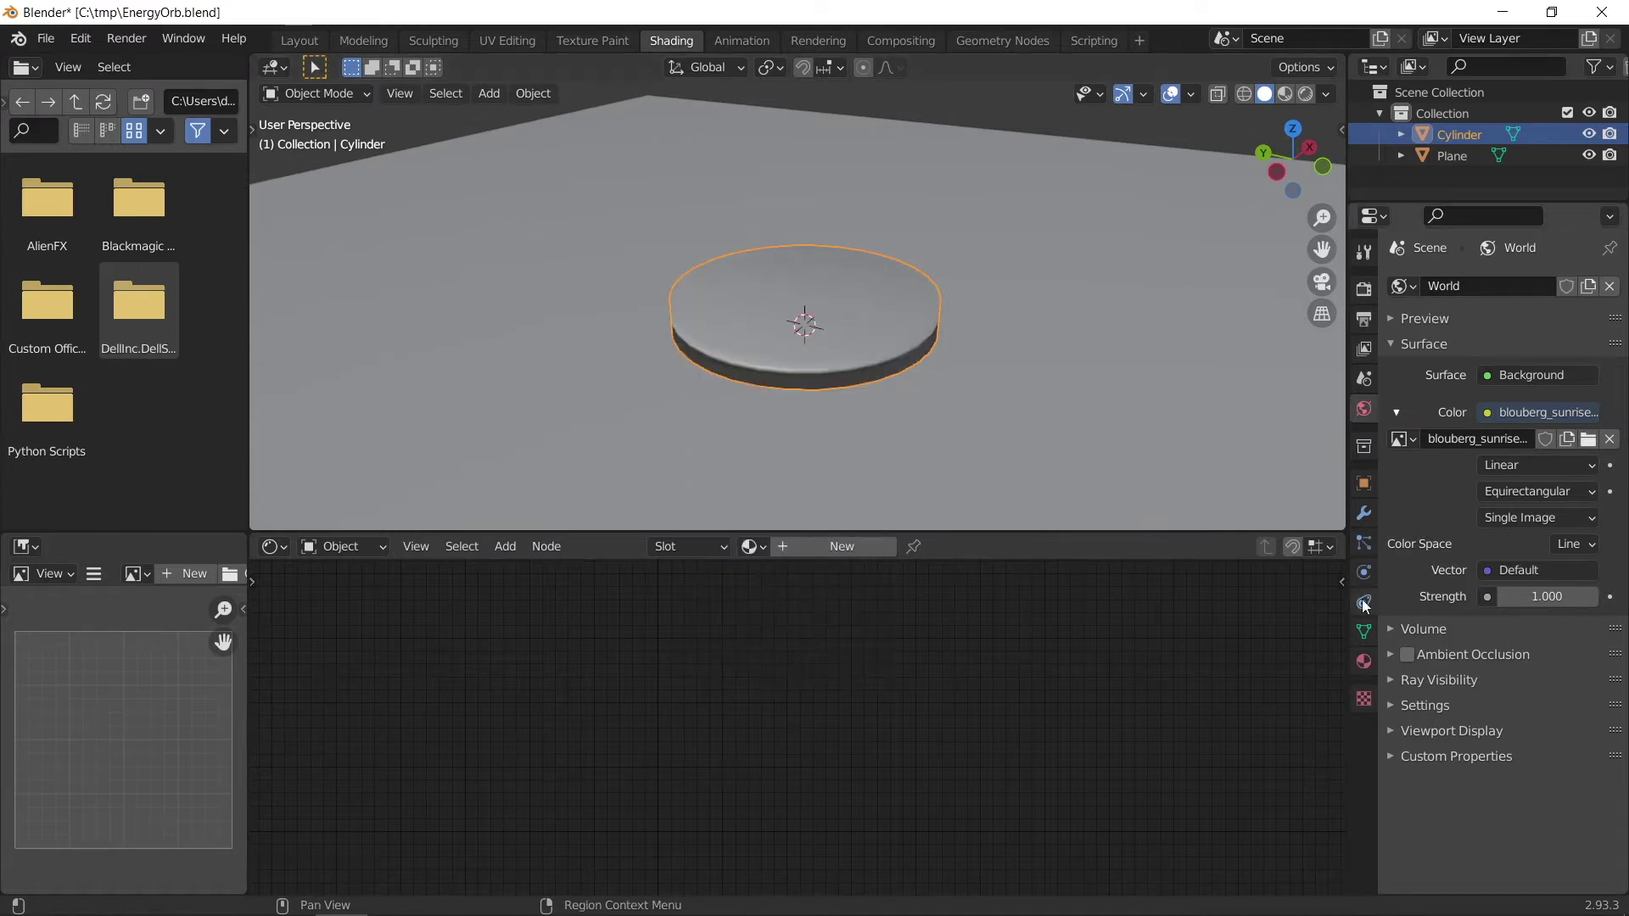
click(1364, 632)
click(1425, 654)
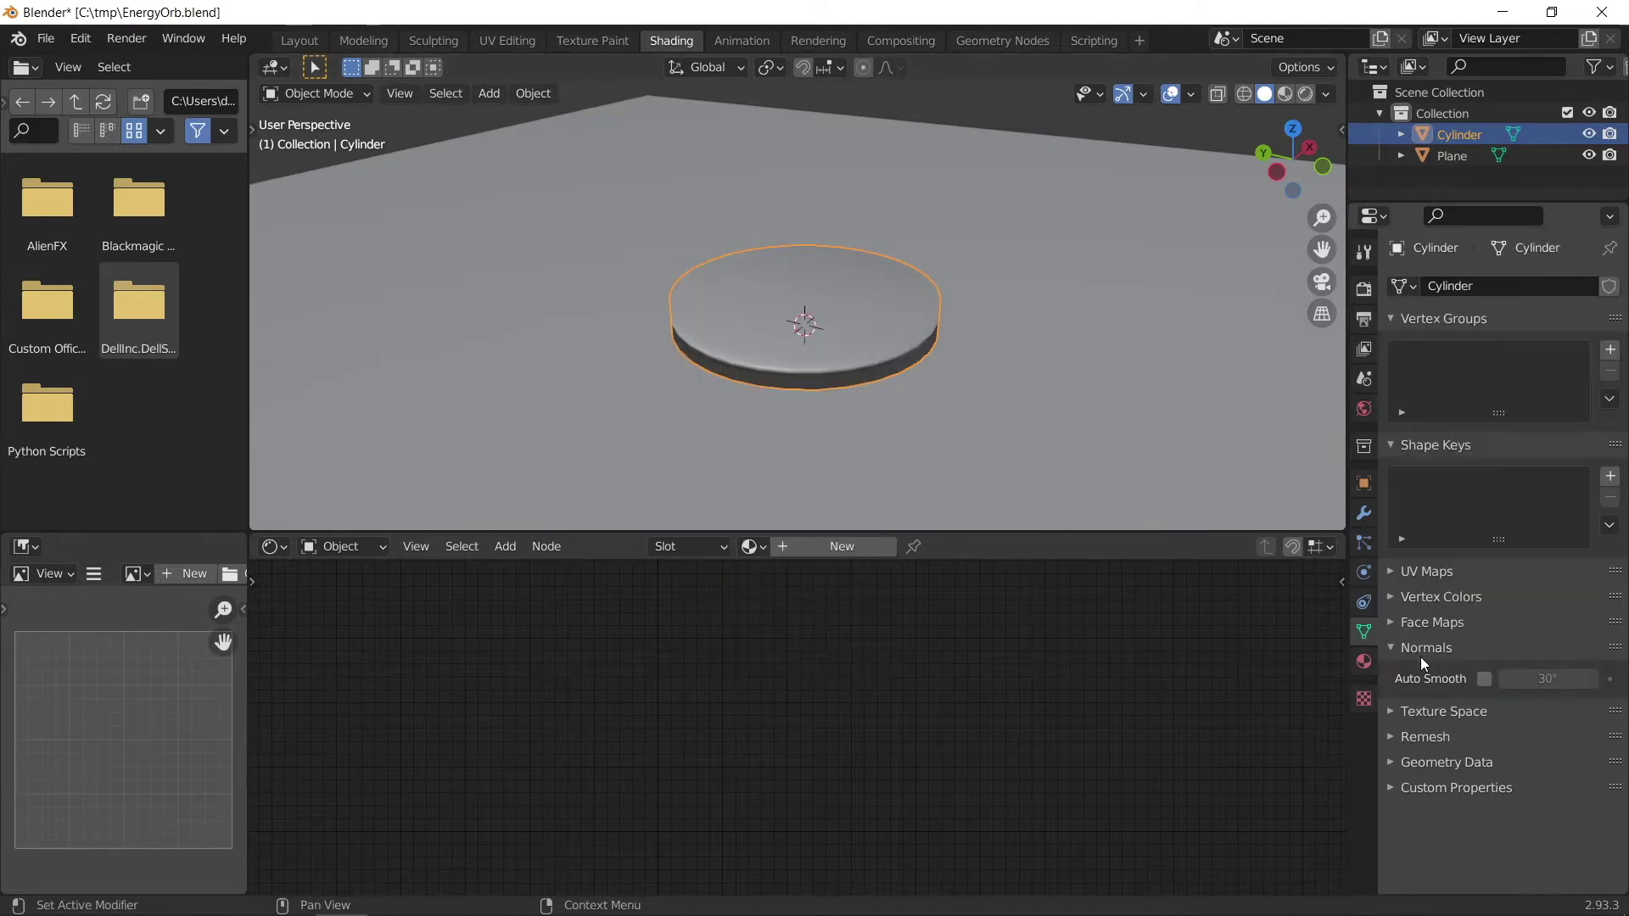
click(1485, 679)
scroll(928, 448, up, 3)
scroll(912, 369, down, 3)
middle_drag(913, 364, 914, 321)
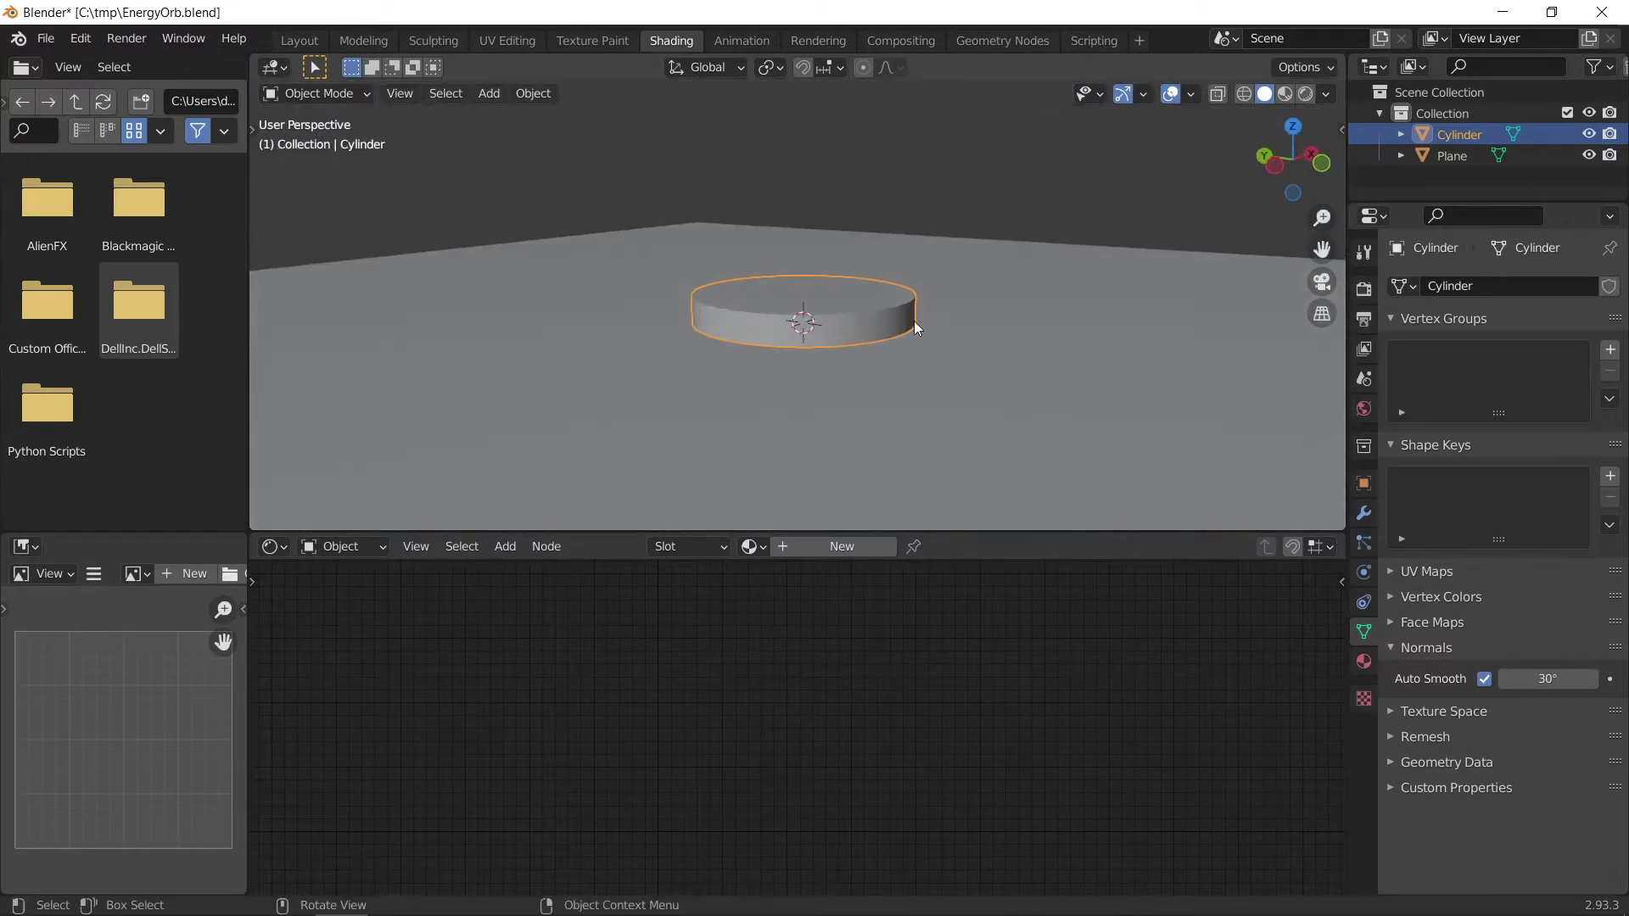
- In the left orthographic view, move the cylinder along Z to seat its base at ground level
key(ctrl+KP_1)
key(g)
key(z)
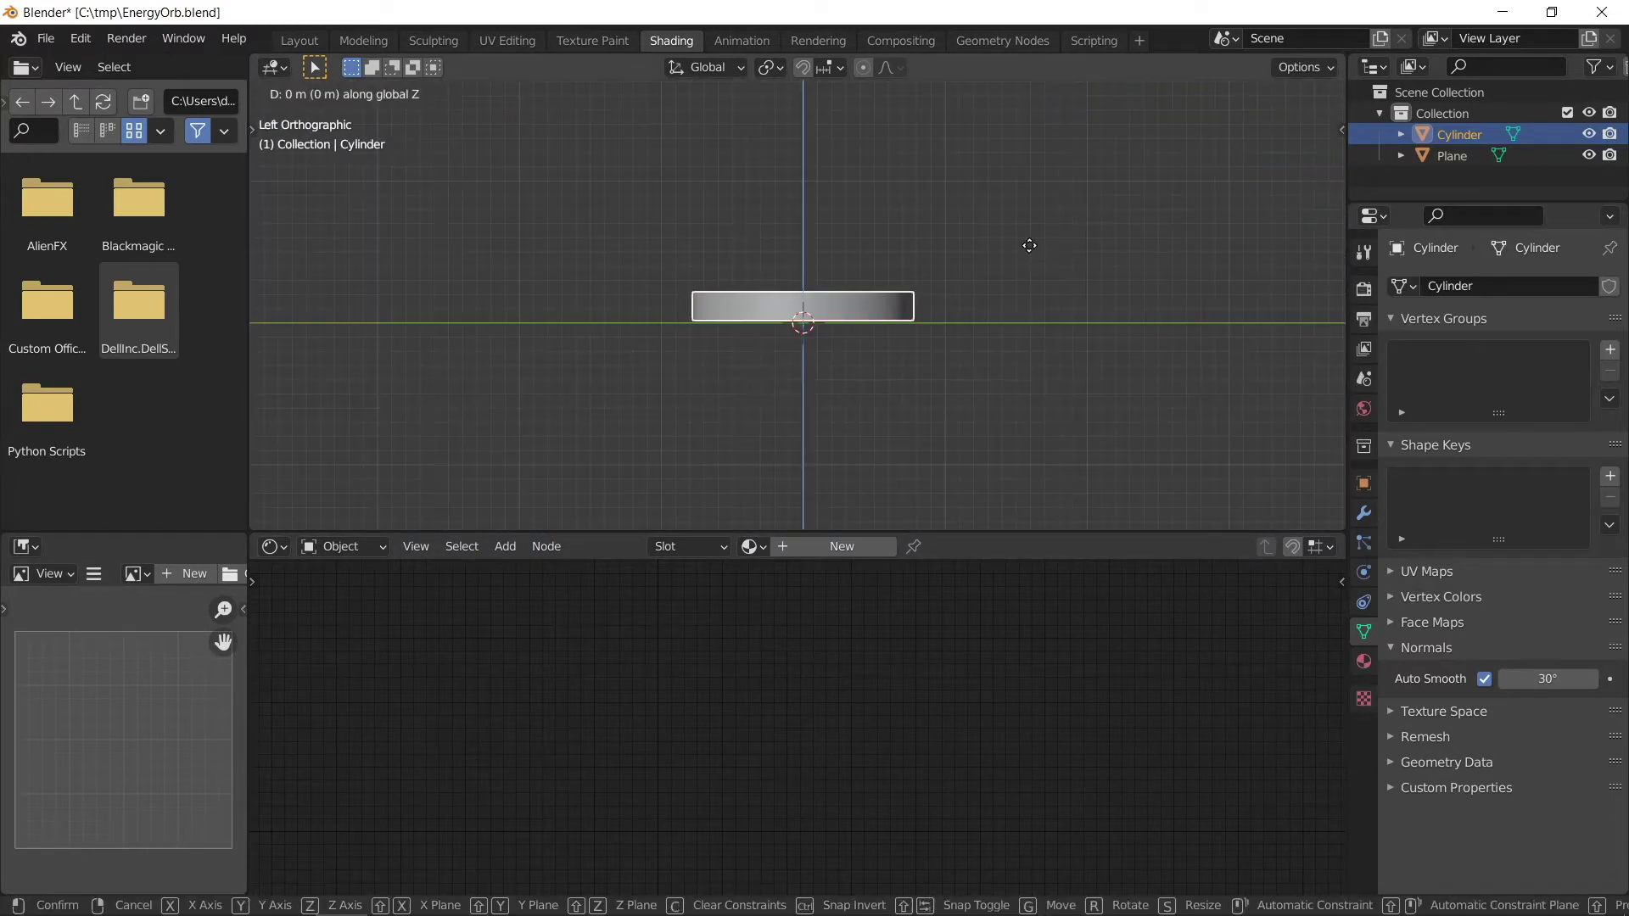
click(1029, 249)
scroll(979, 317, up, 5)
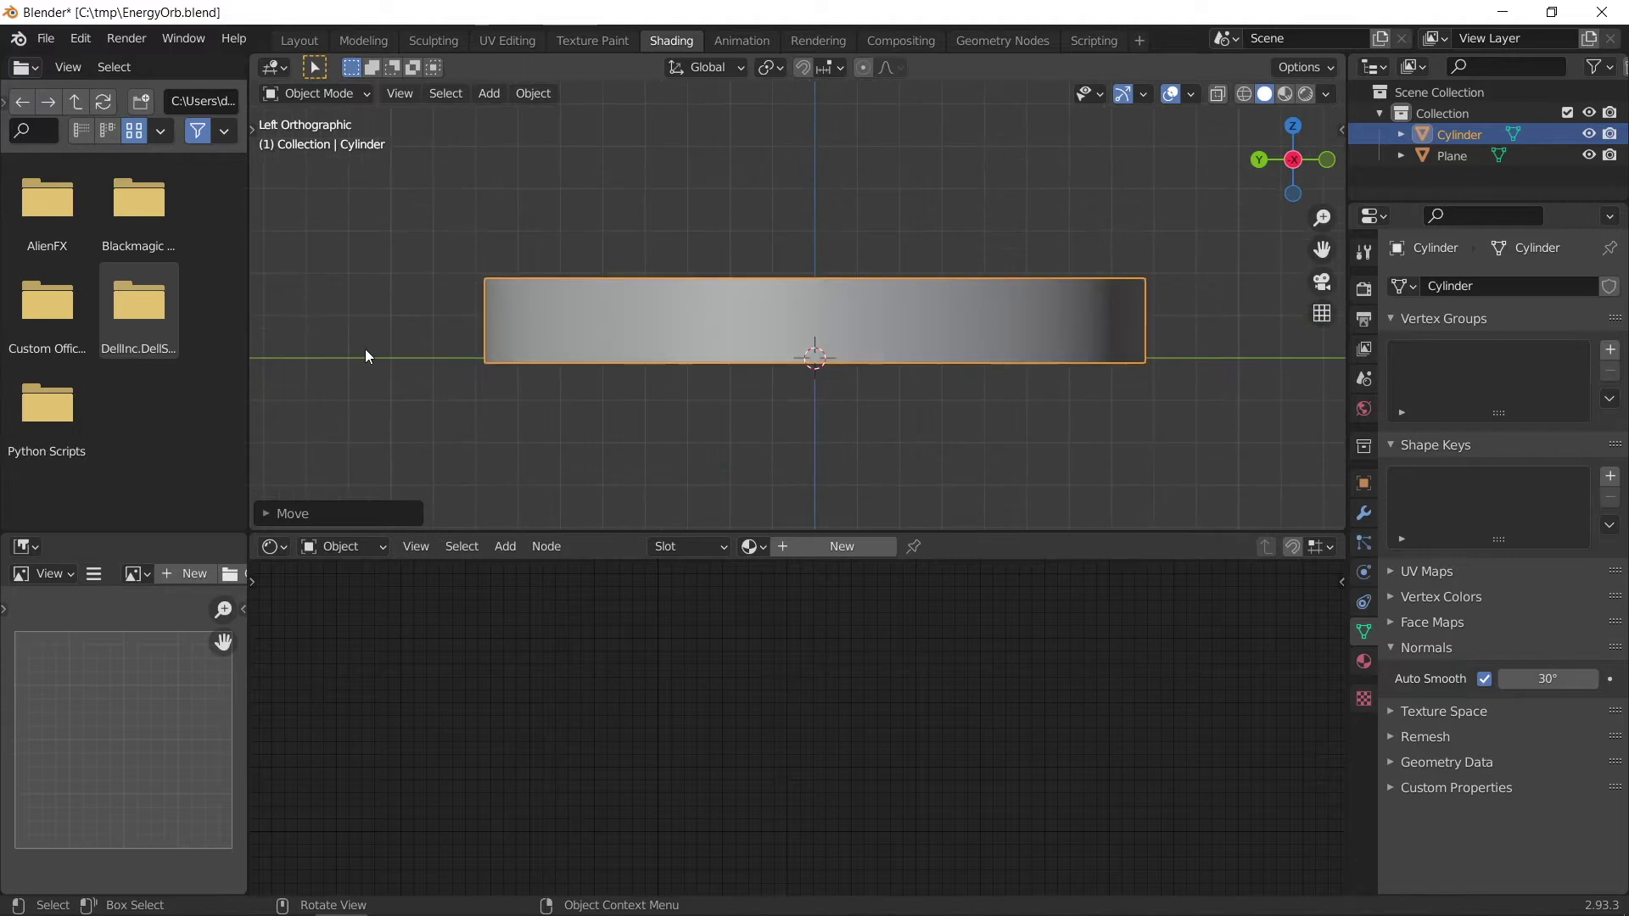
key(g)
key(z)
click(624, 319)
- Edit the cylinder's mesh in face selection and inset its top face by about 0.1 m
middle_drag(793, 255, 371, 89)
key(Tab)
click(430, 95)
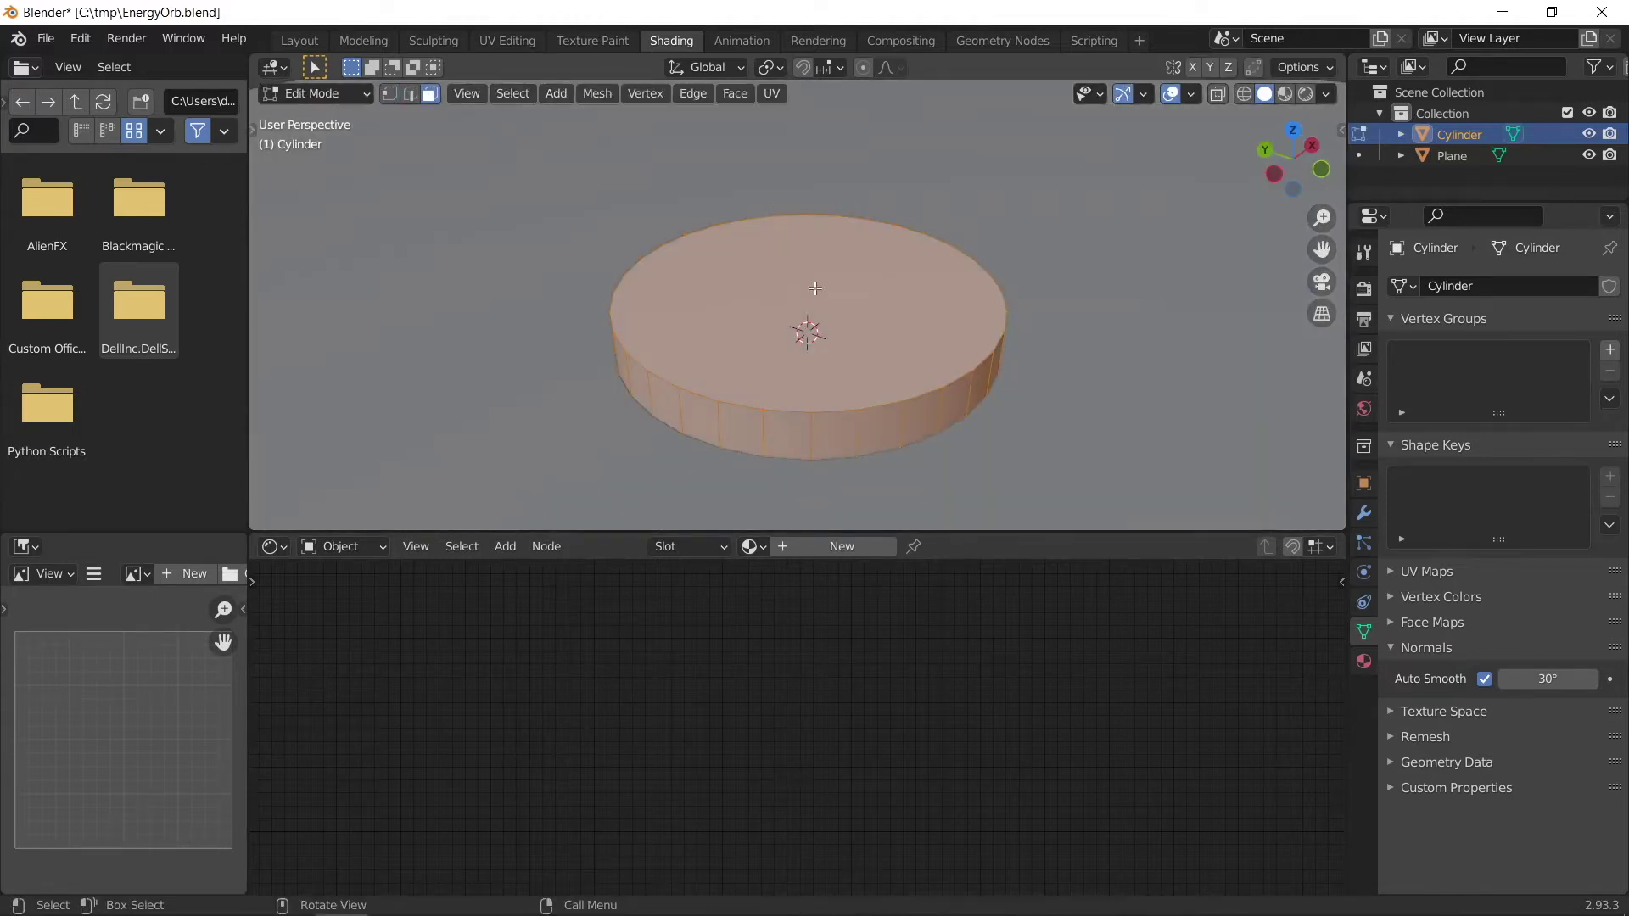
click(820, 293)
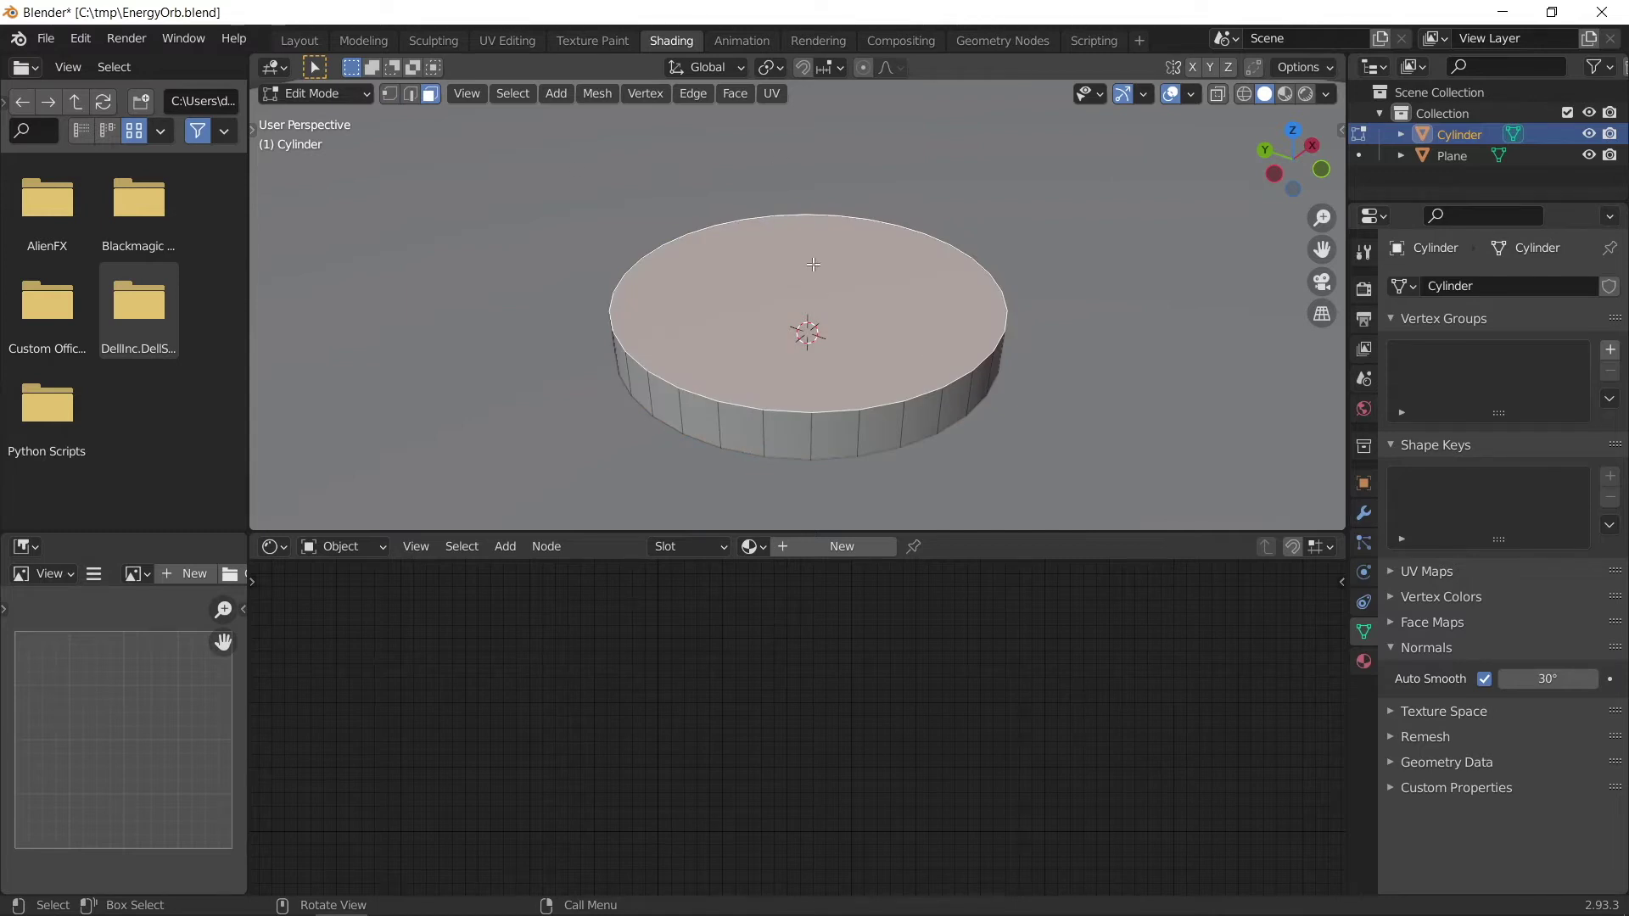
key(i)
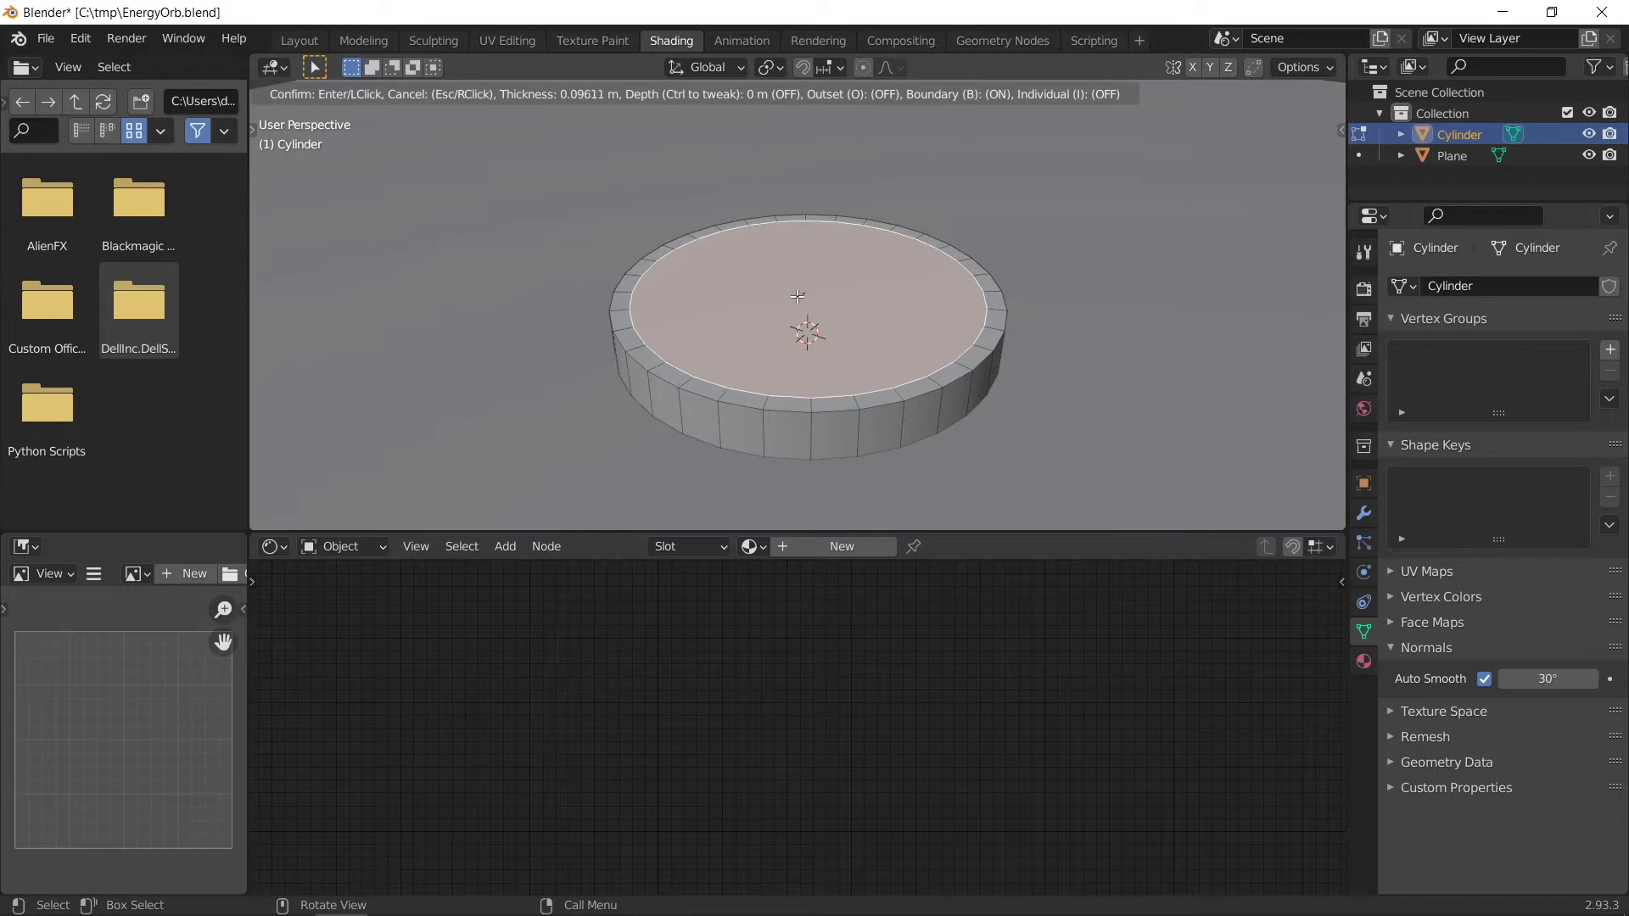
click(795, 299)
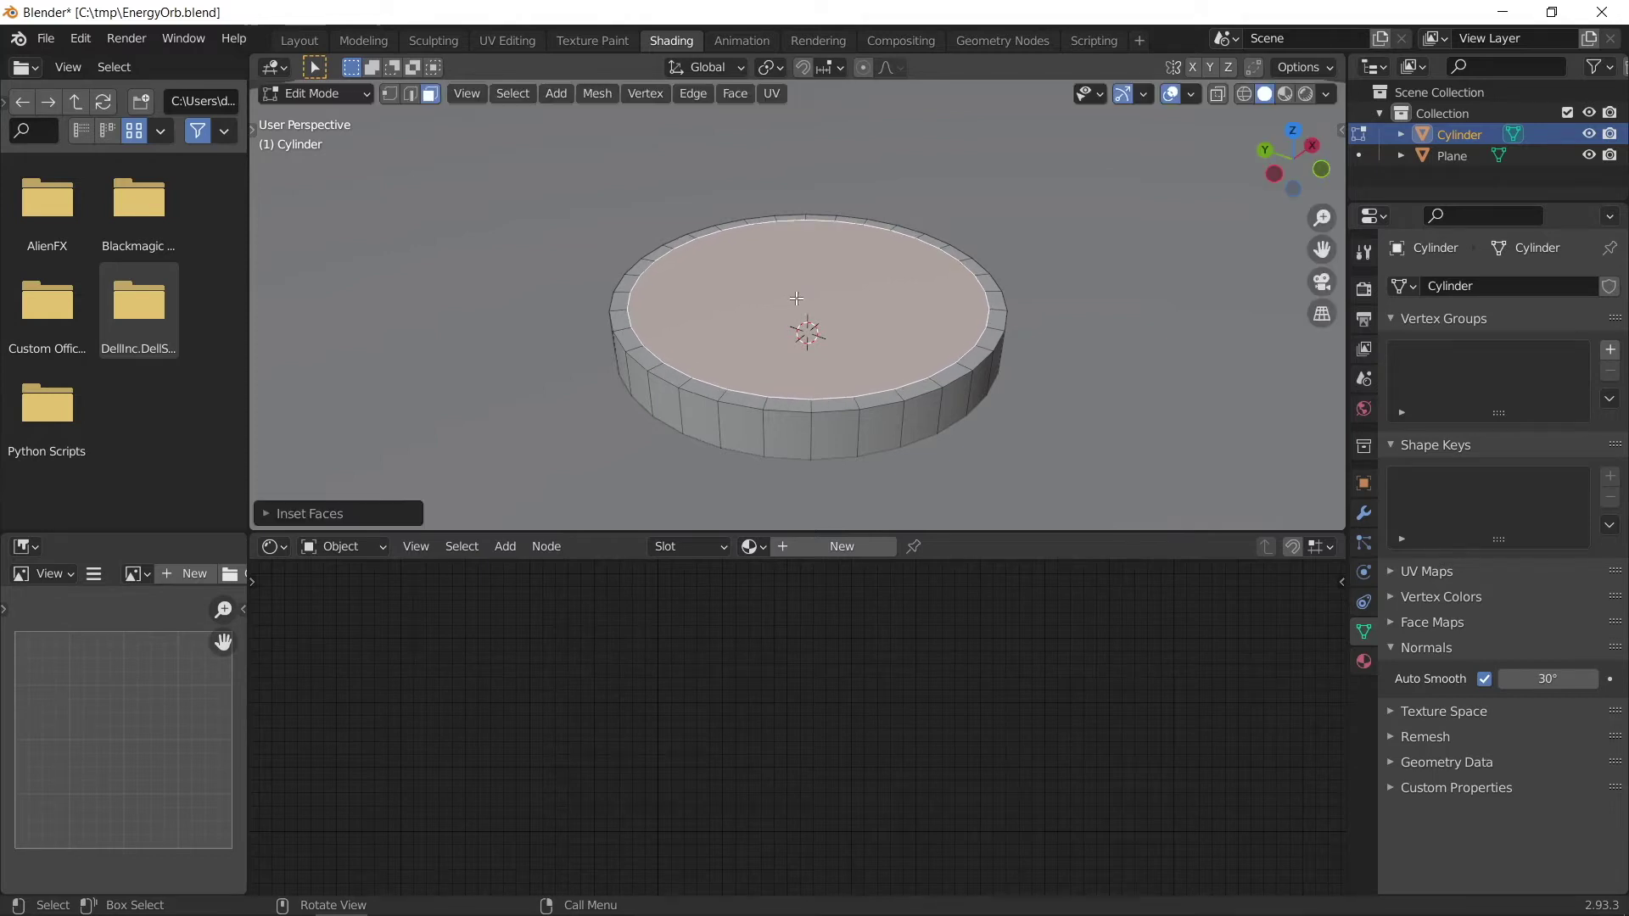
- Extrude the inset top face about 0.7 m downward along Z to form a recess inside the rim
key(e)
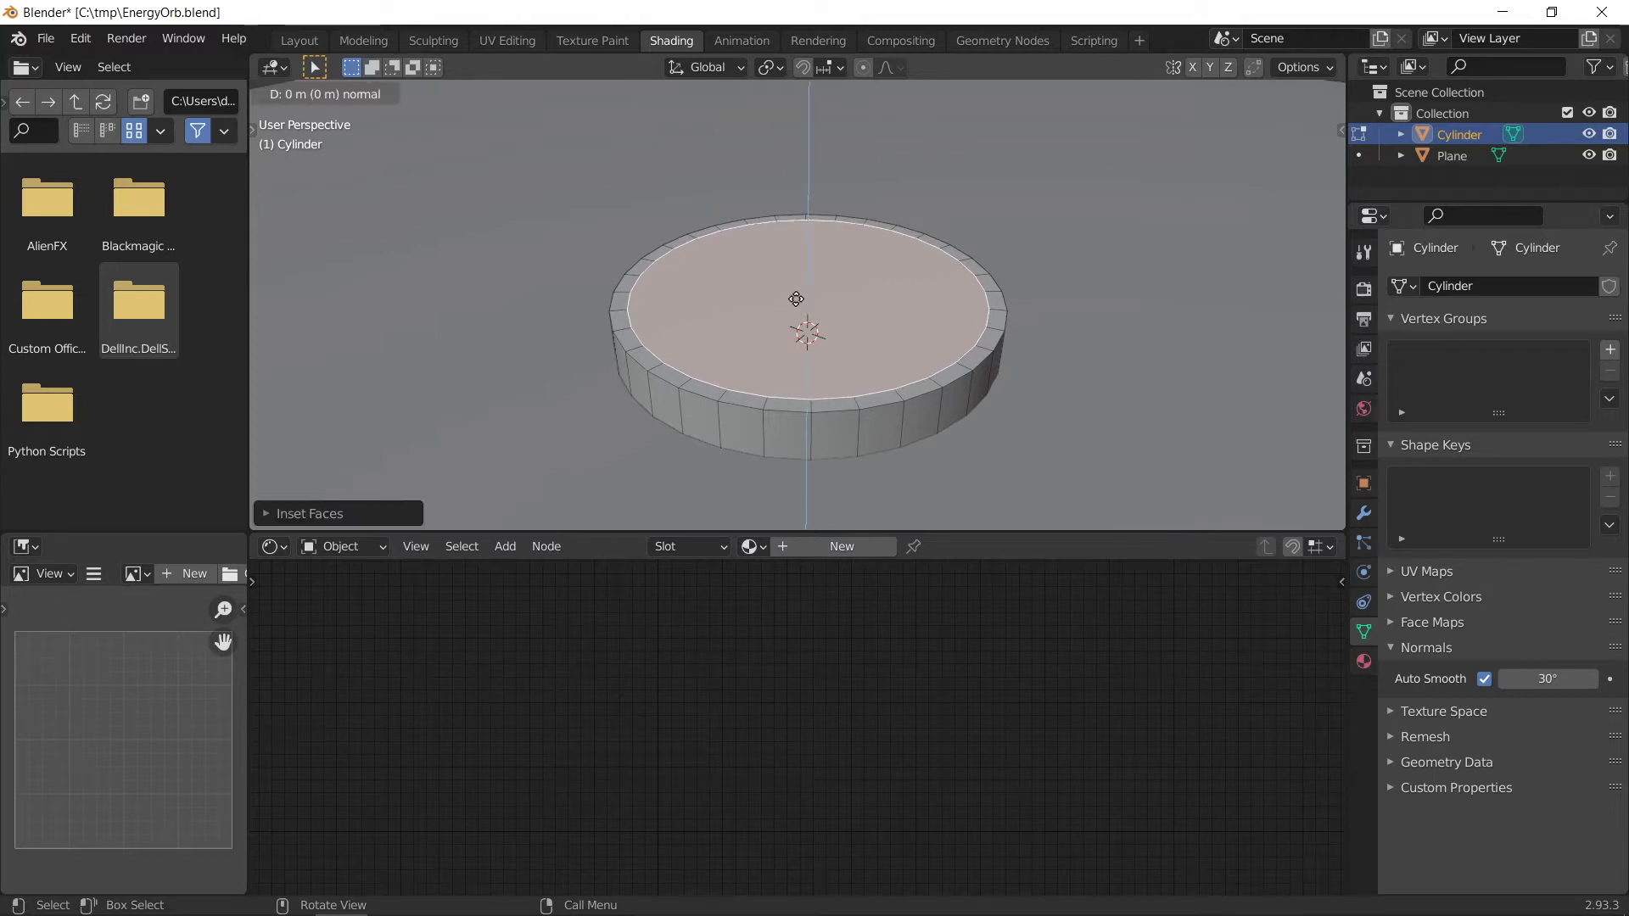
key(z)
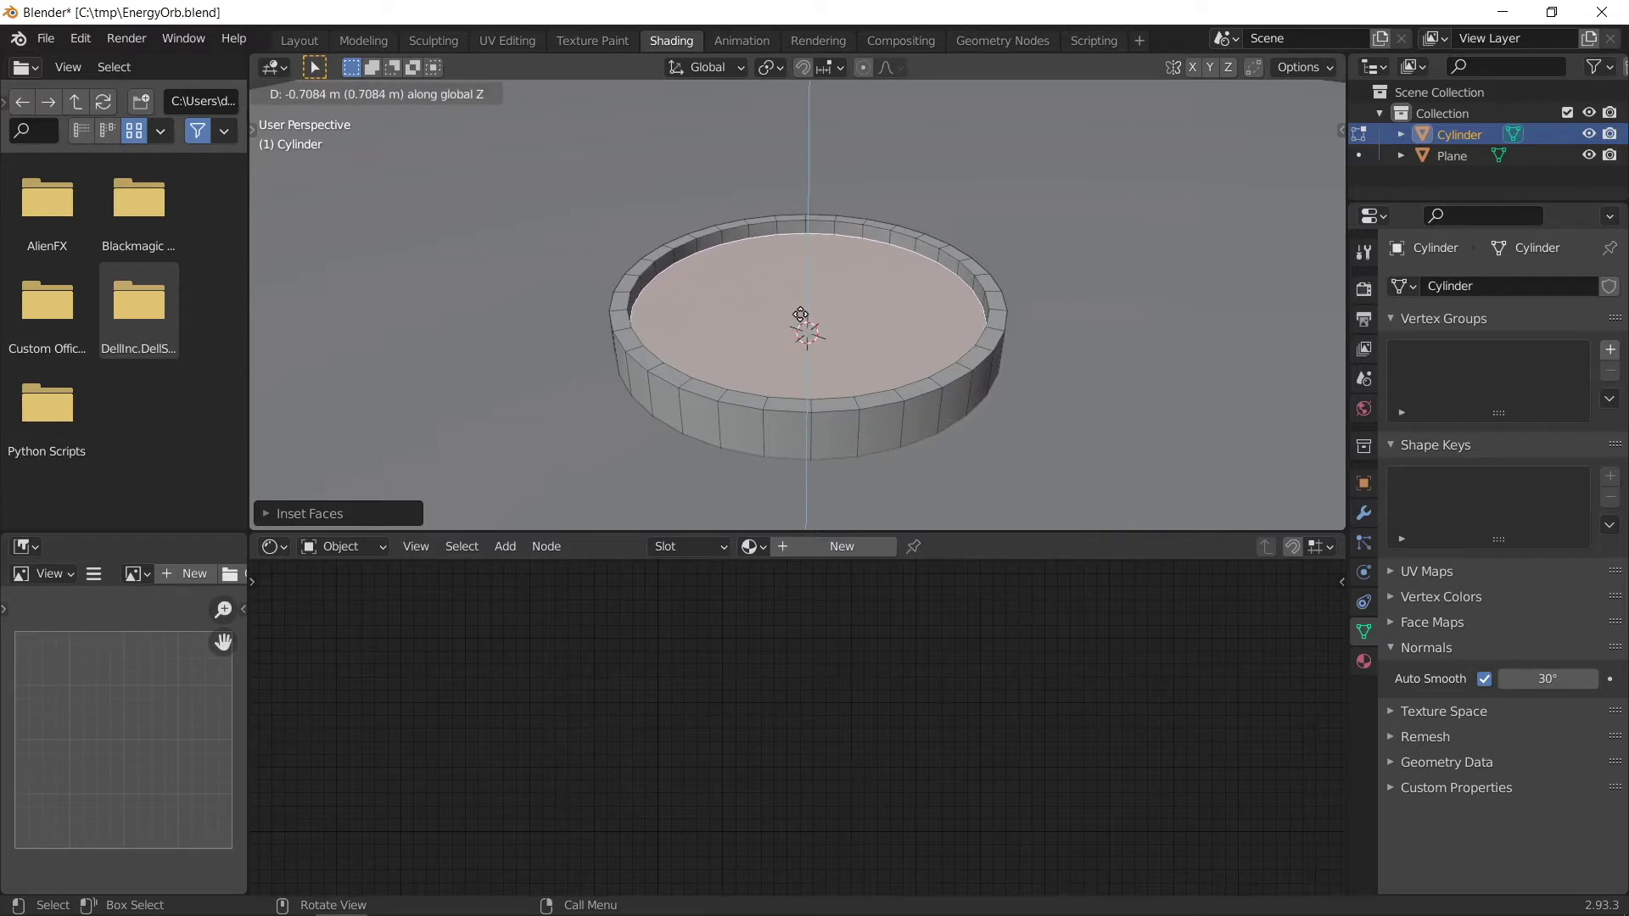
click(801, 315)
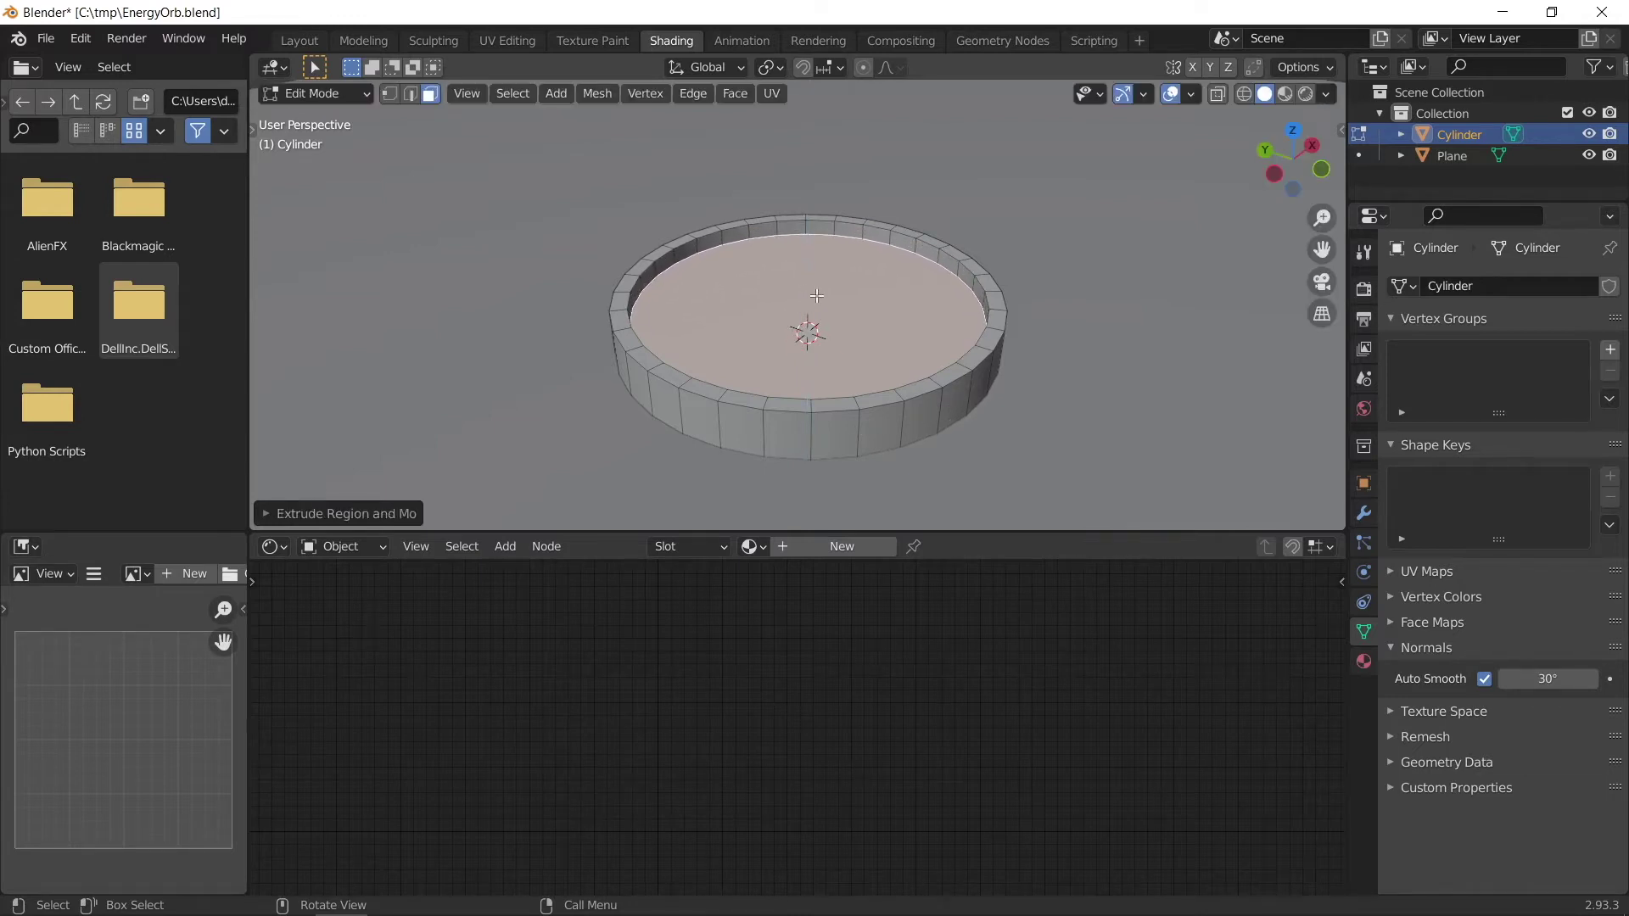
- Inset the recessed floor face twice to leave a smaller circular face at its centre
key(i)
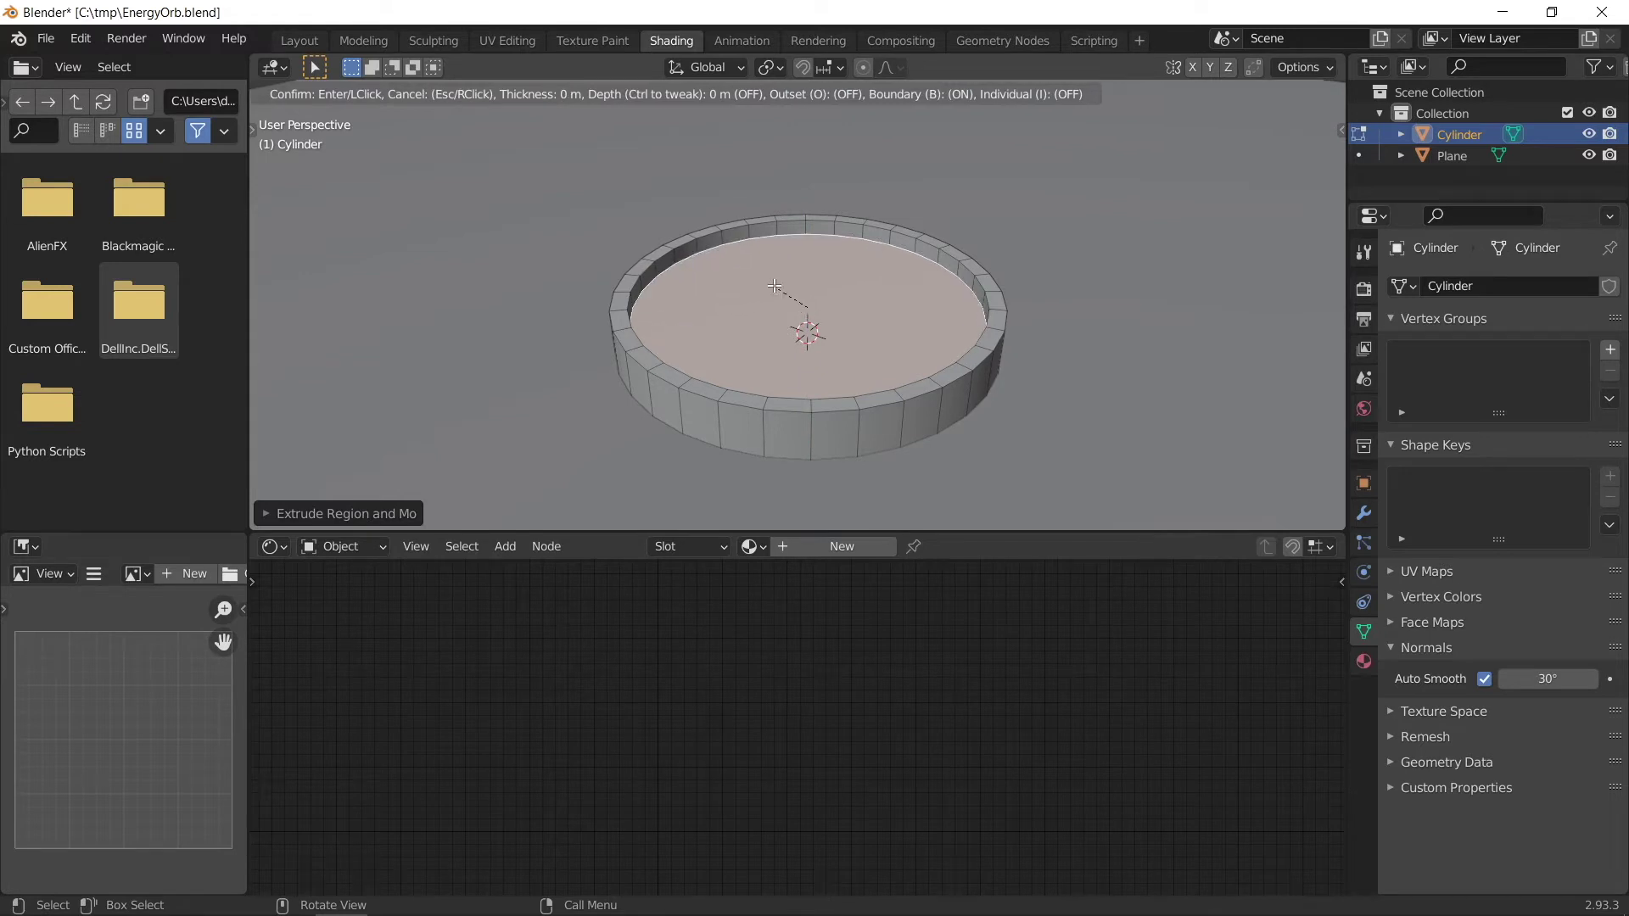
click(779, 290)
key(i)
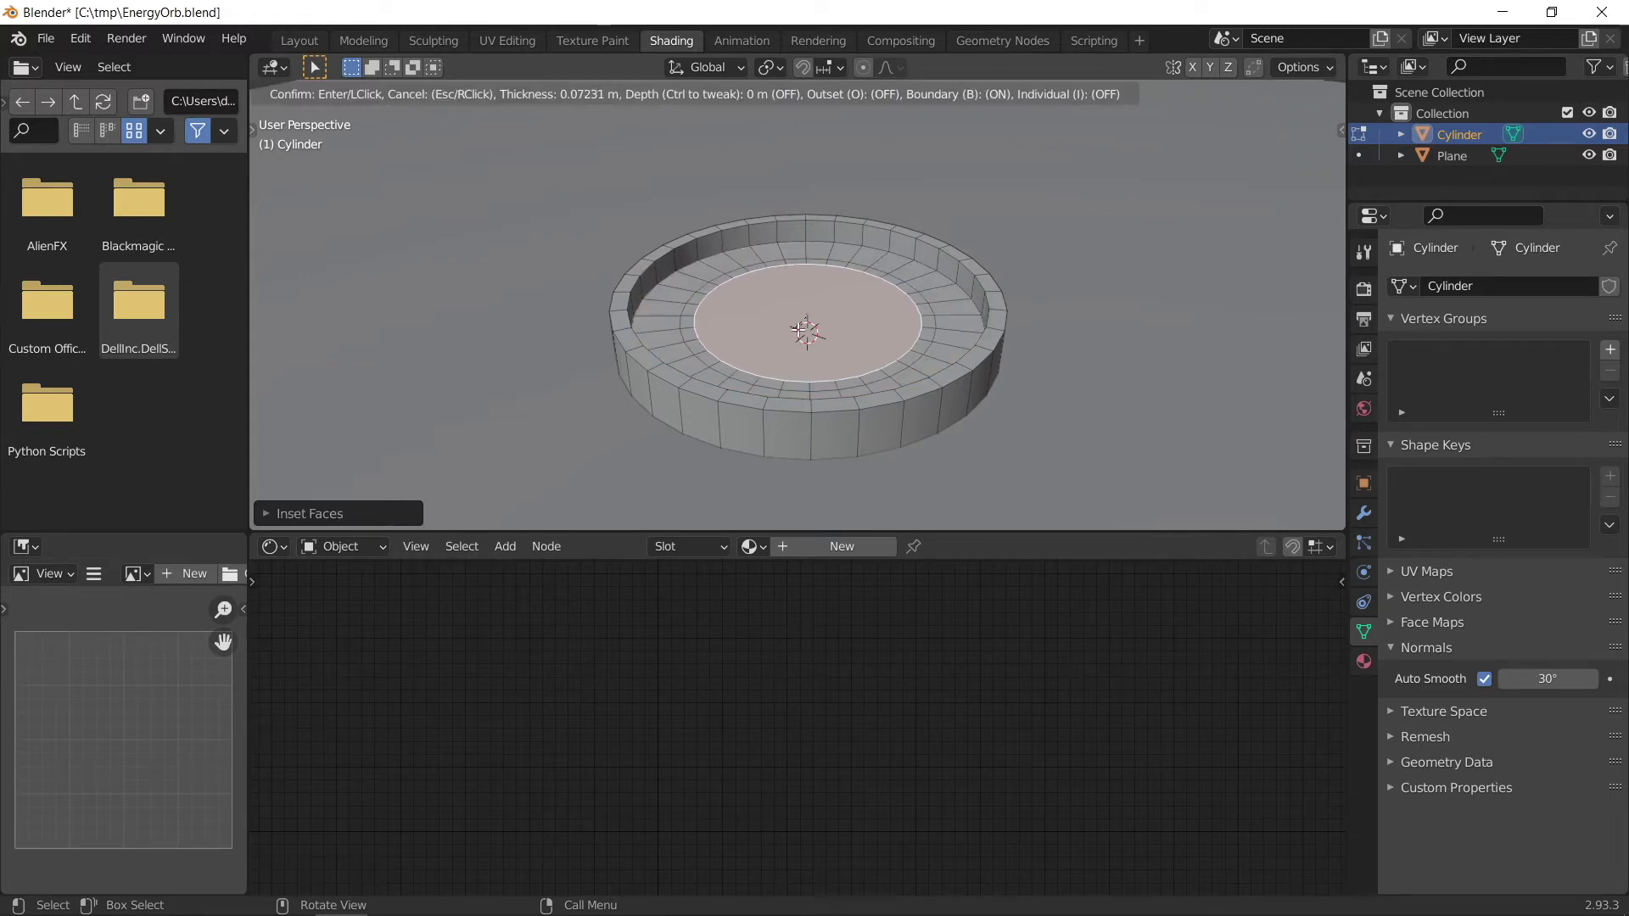
click(830, 240)
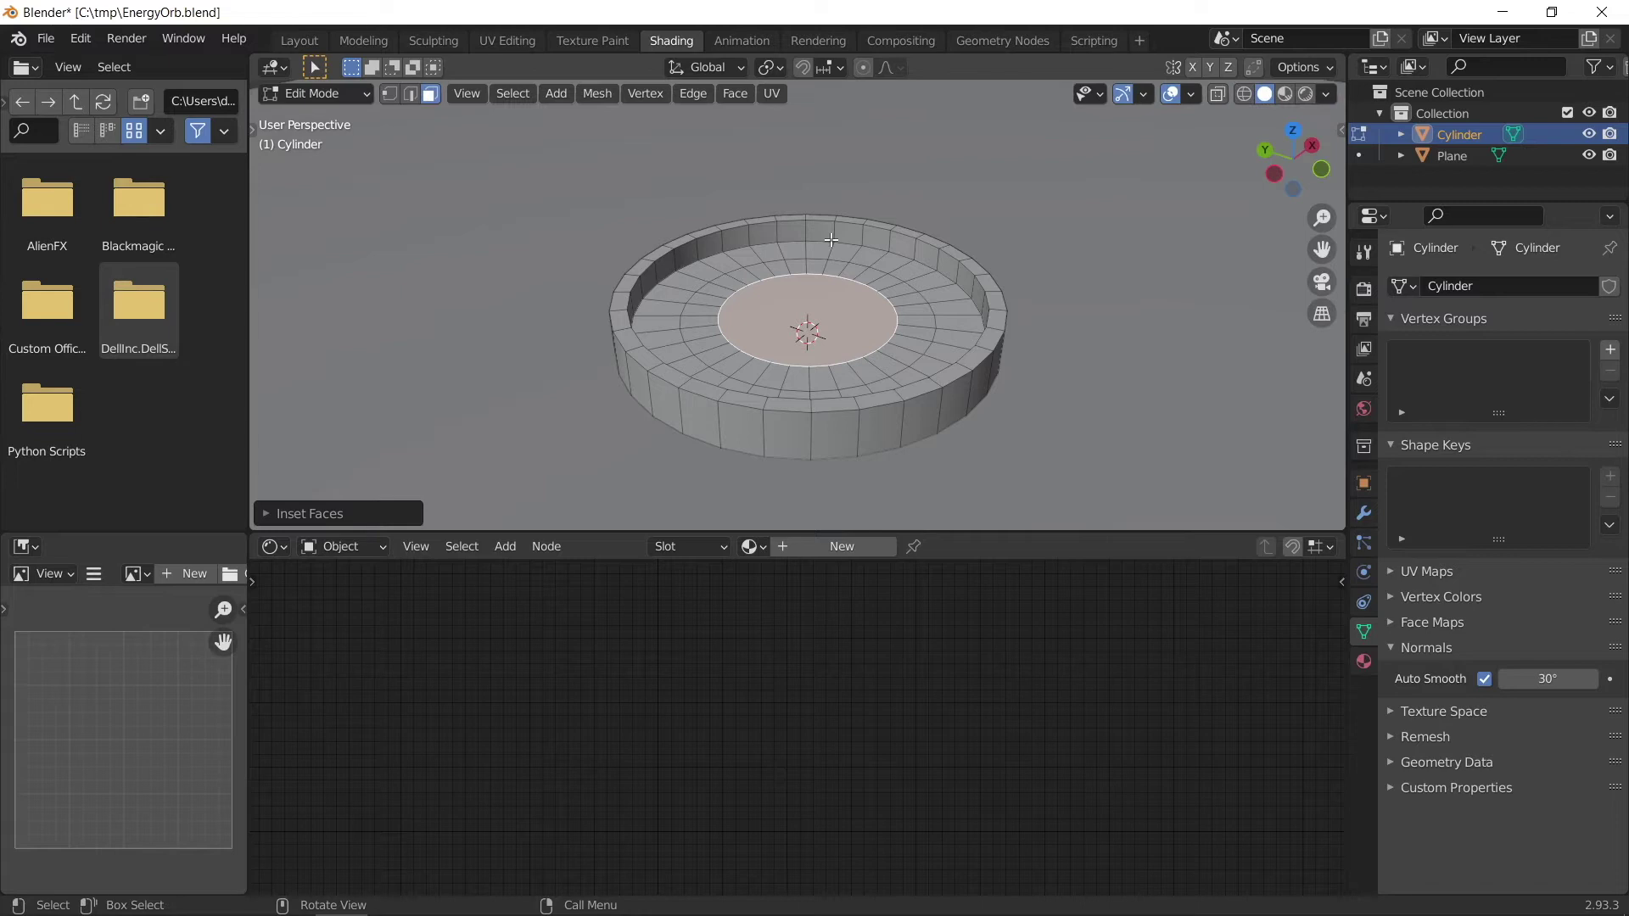
- Extrude the central circular face about 0.6 m downward along Z to form a second, deeper recess
key(g)
key(z)
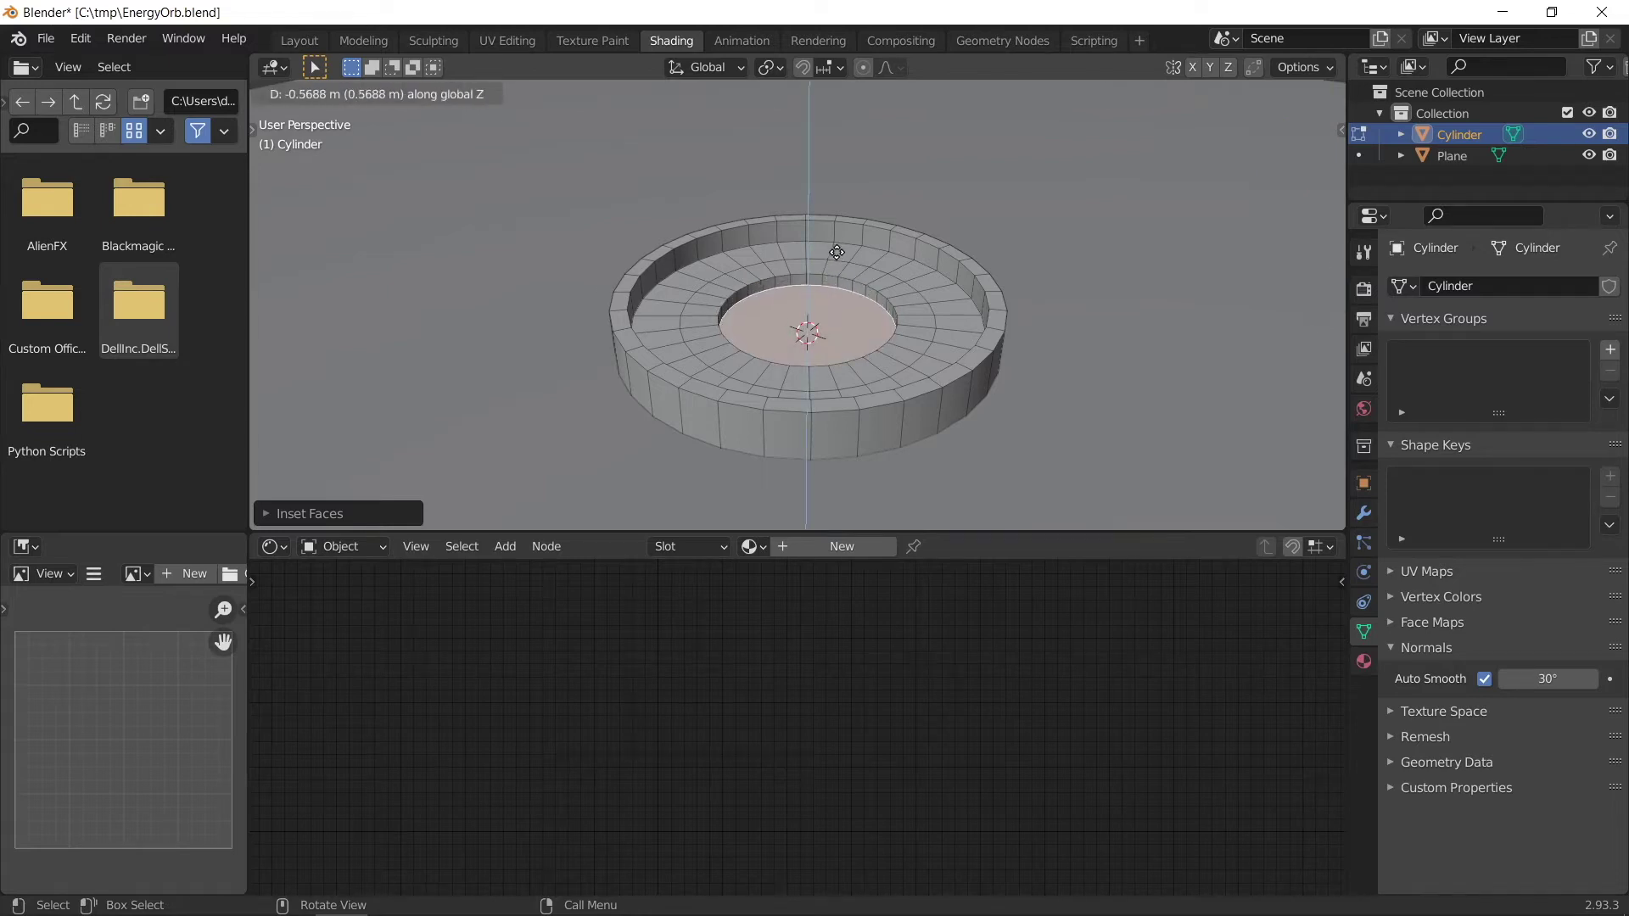
click(833, 258)
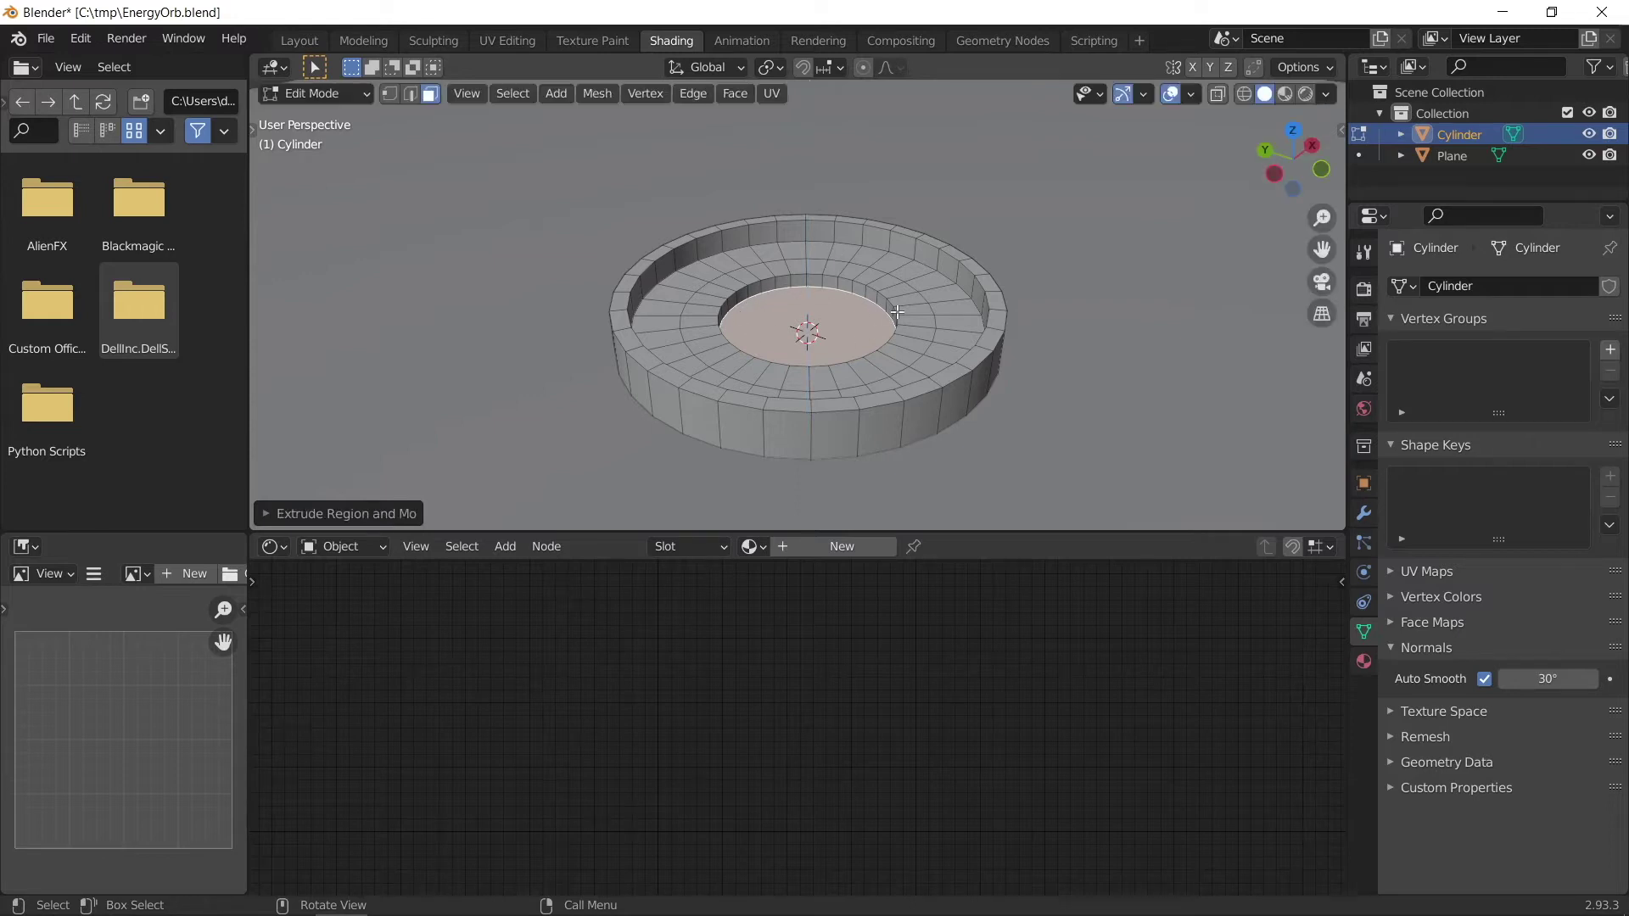
middle_drag(879, 290, 880, 276)
middle_drag(880, 277, 883, 269)
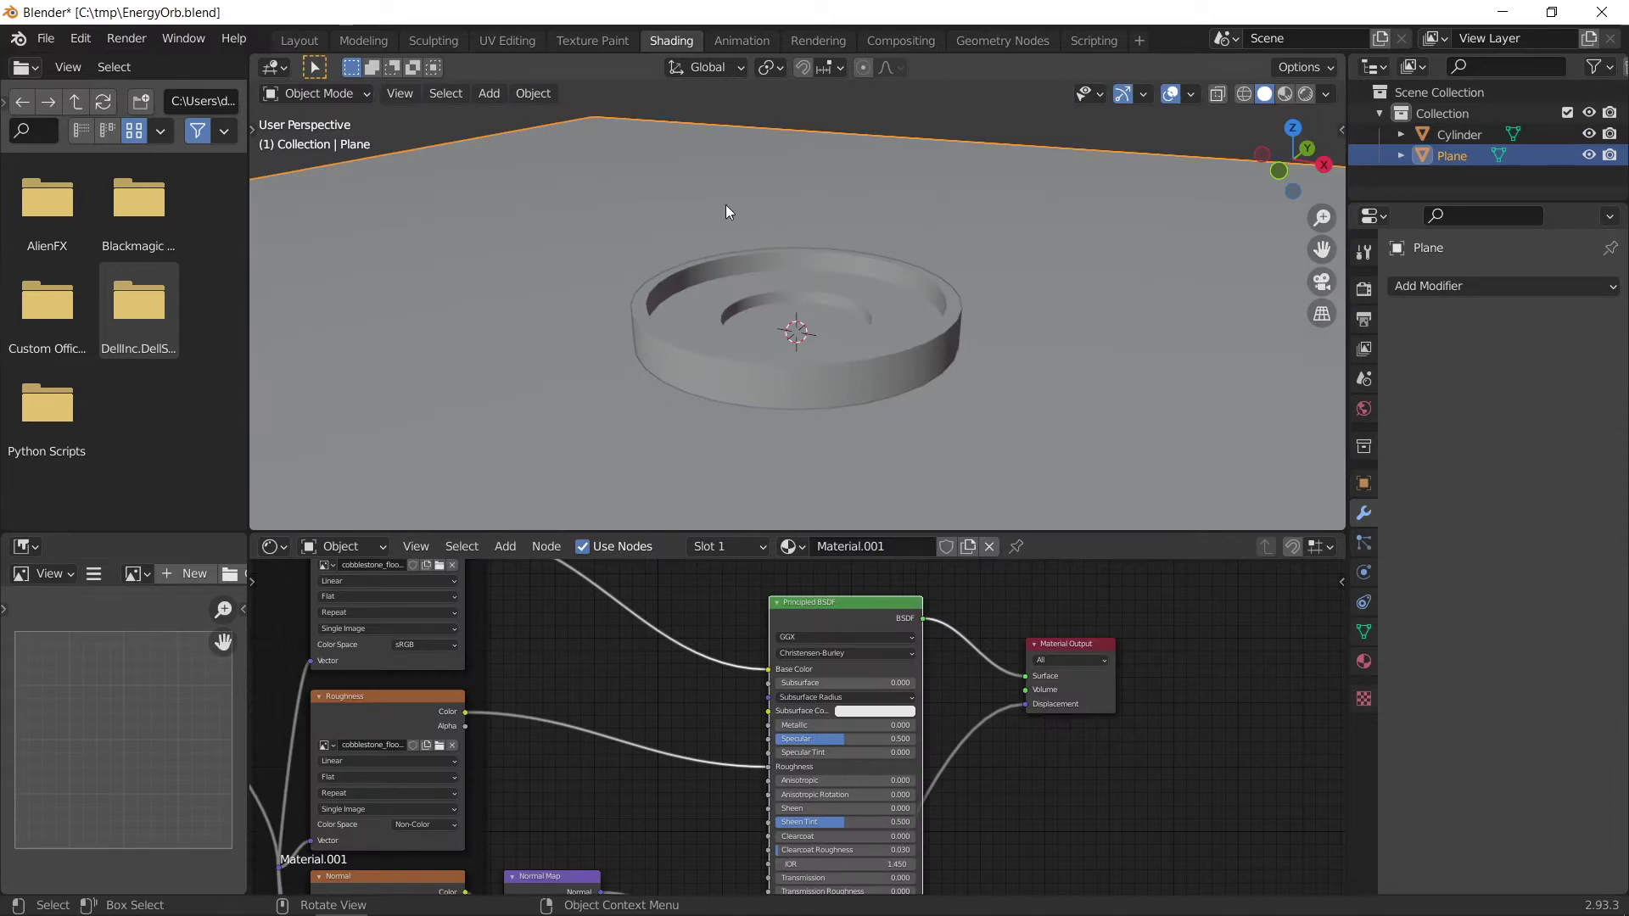
- Give the cylinder a new material and build its texture node setup from the four medieval_blocks_03 1k maps using Principled Texture Setup
click(831, 298)
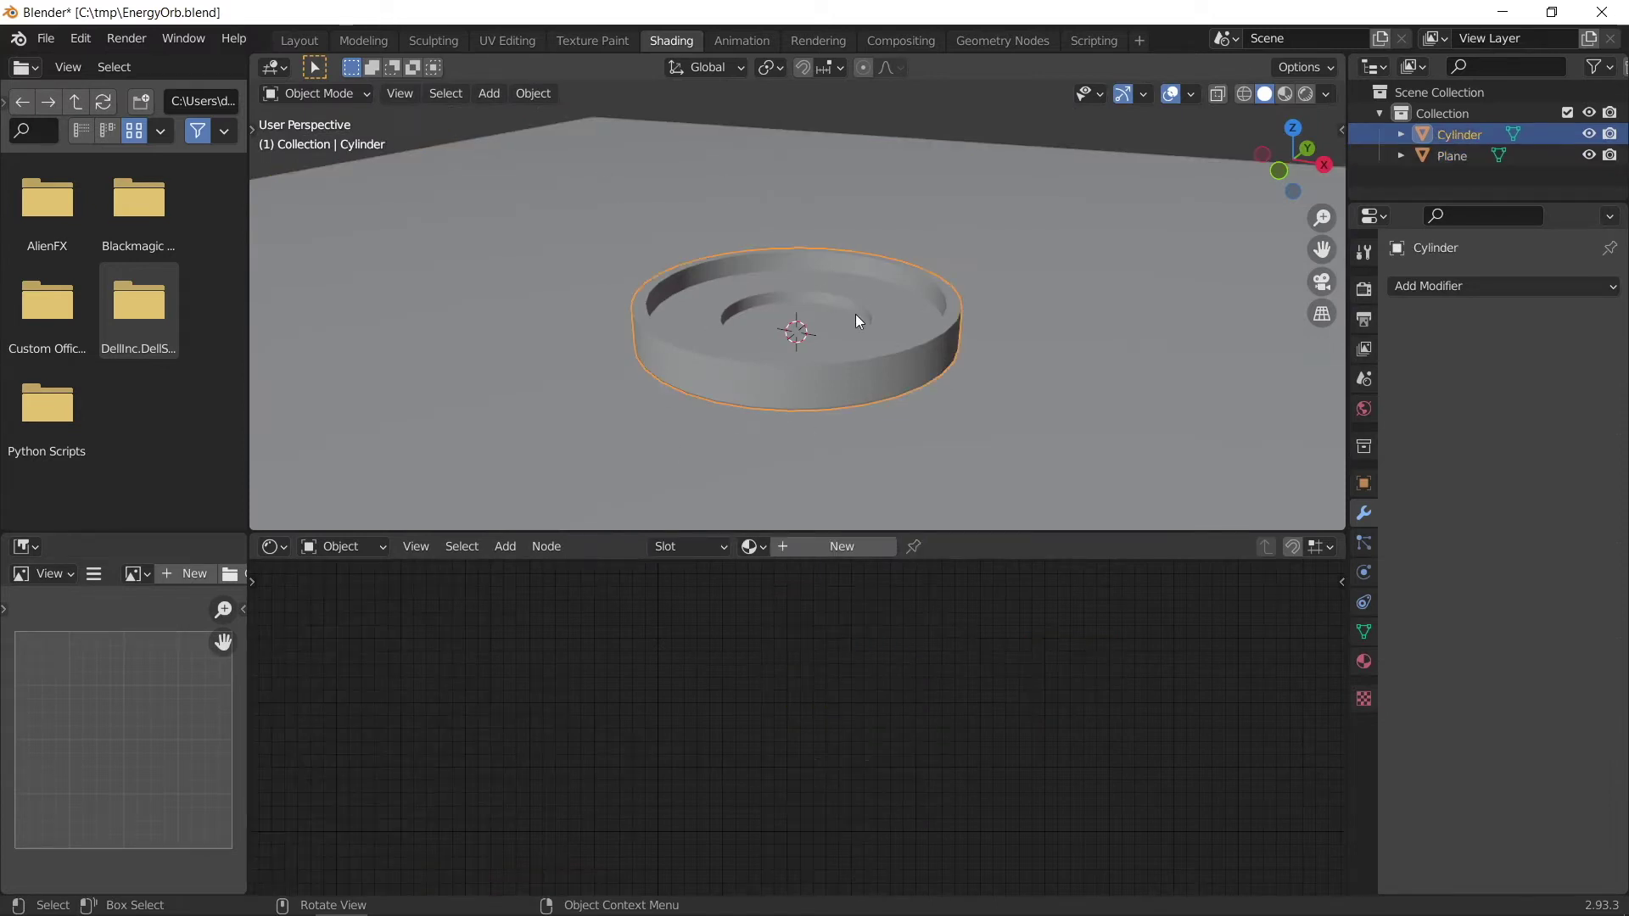
click(835, 550)
click(779, 702)
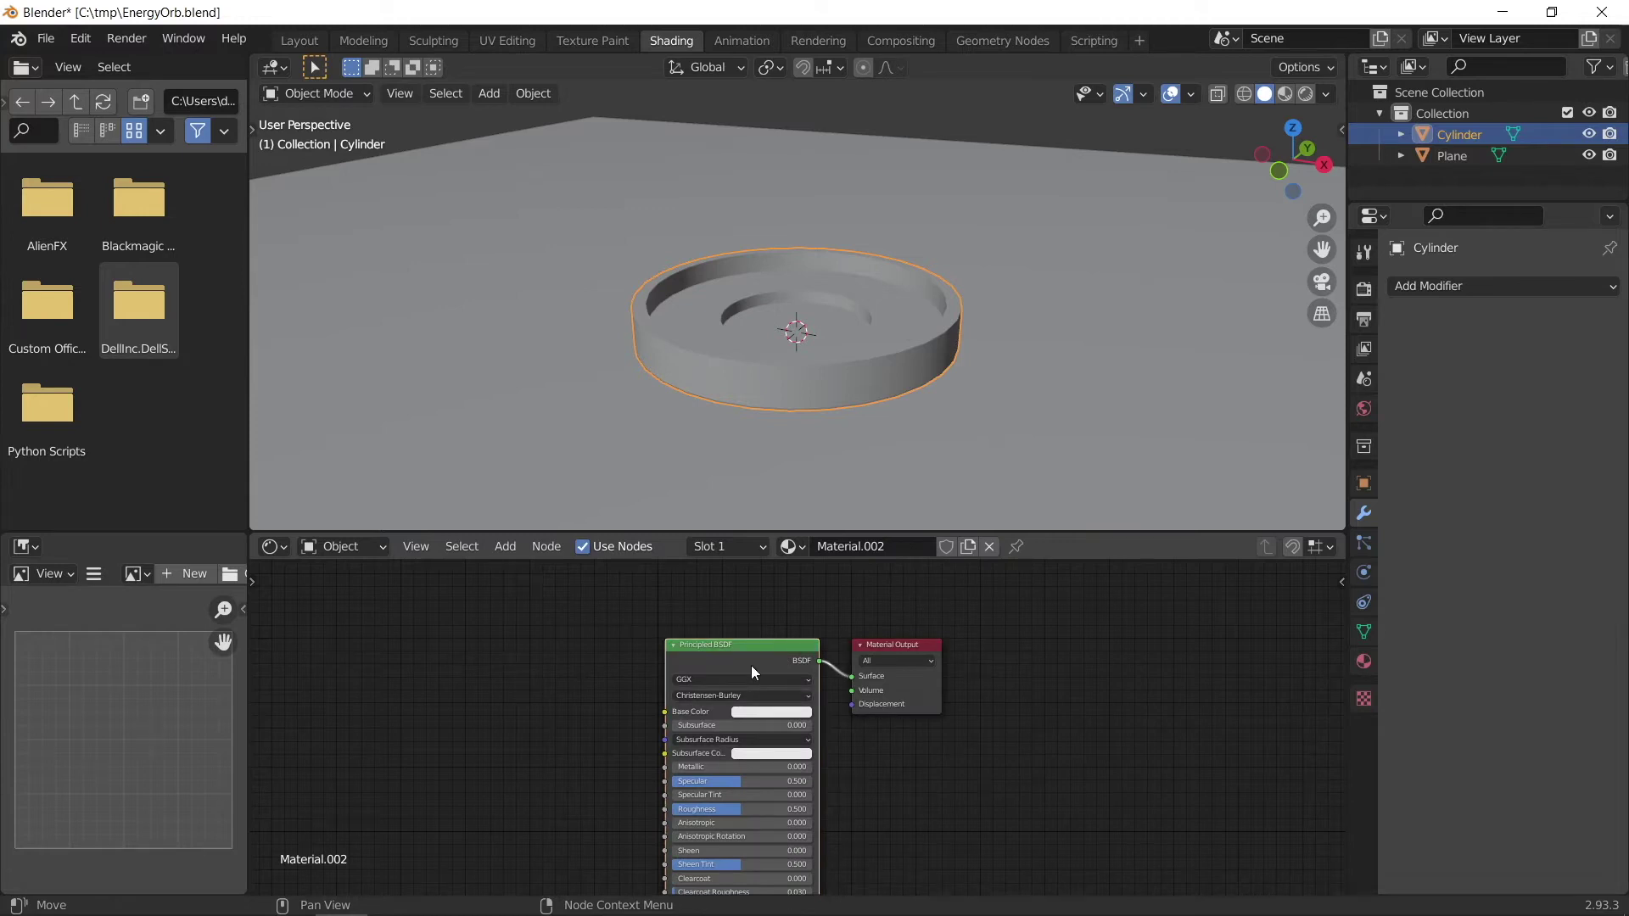
key(ctrl+shift+t)
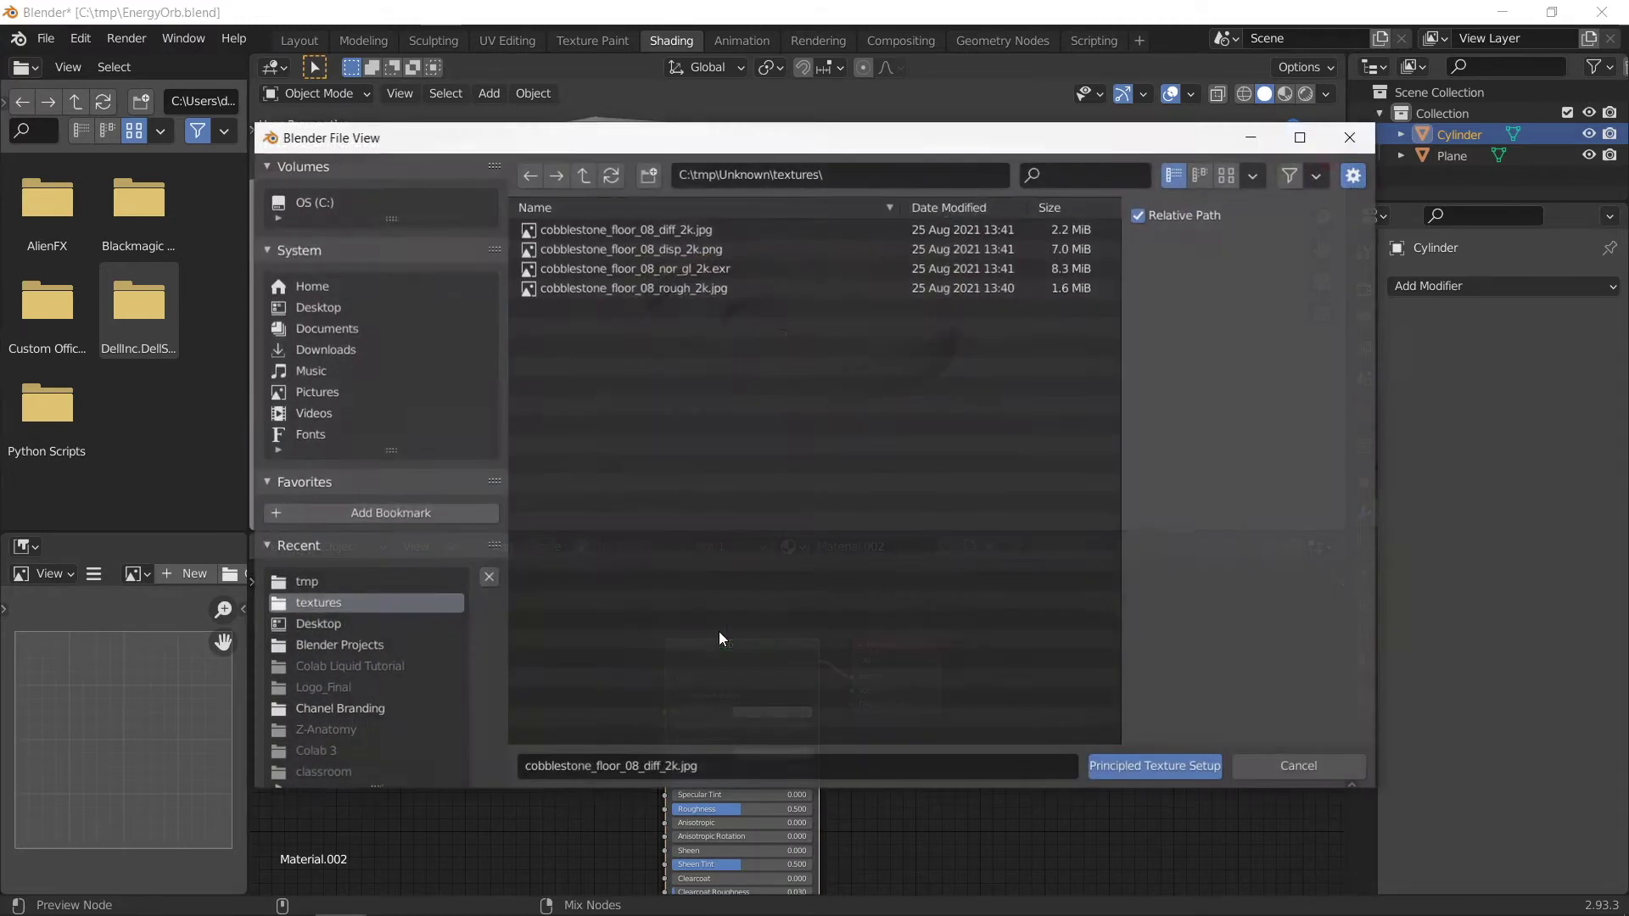
click(647, 231)
drag(645, 233, 667, 314)
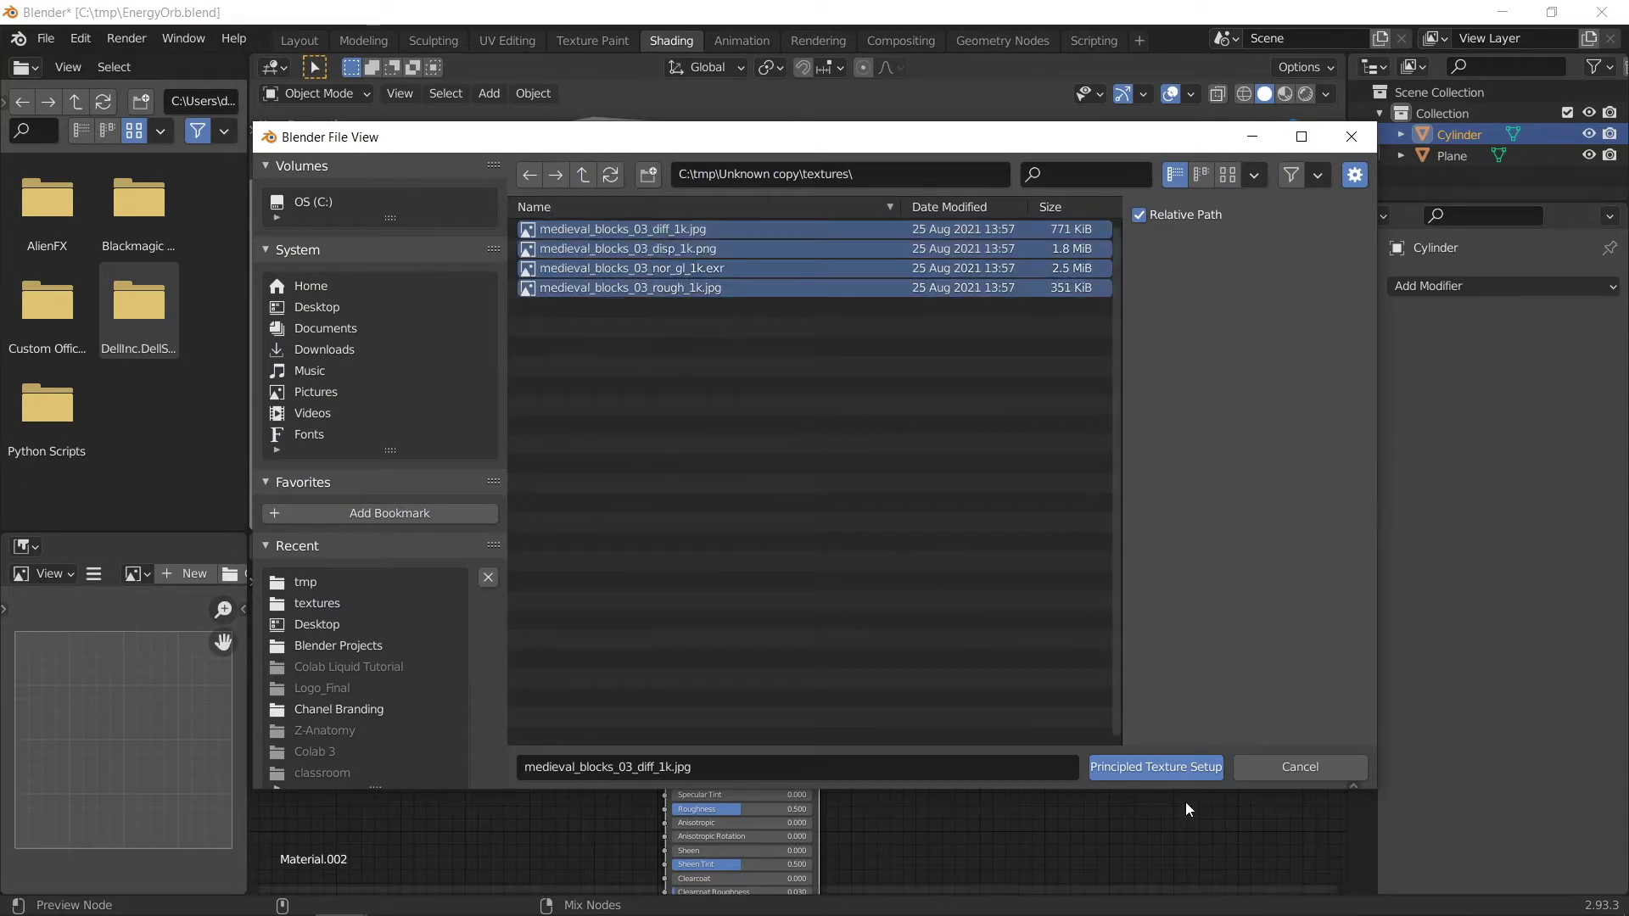
click(1164, 772)
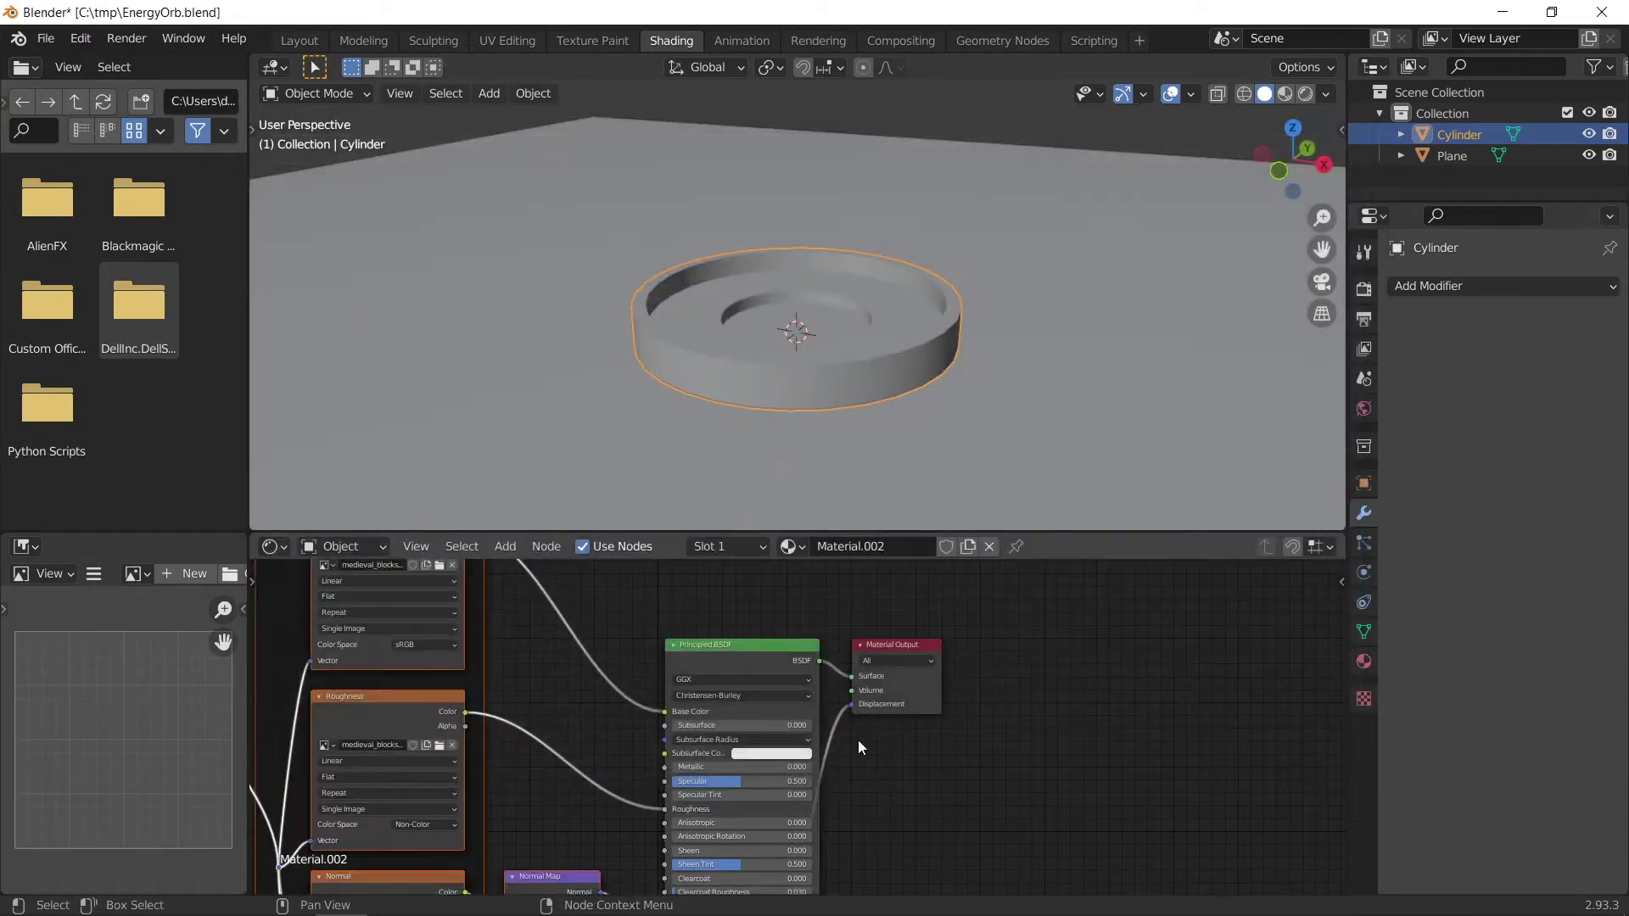
- Examine the cylinder material's mapping nodes and how the block texture looks on the base in rendered shading
scroll(621, 642, down, 1)
middle_drag(620, 641, 945, 657)
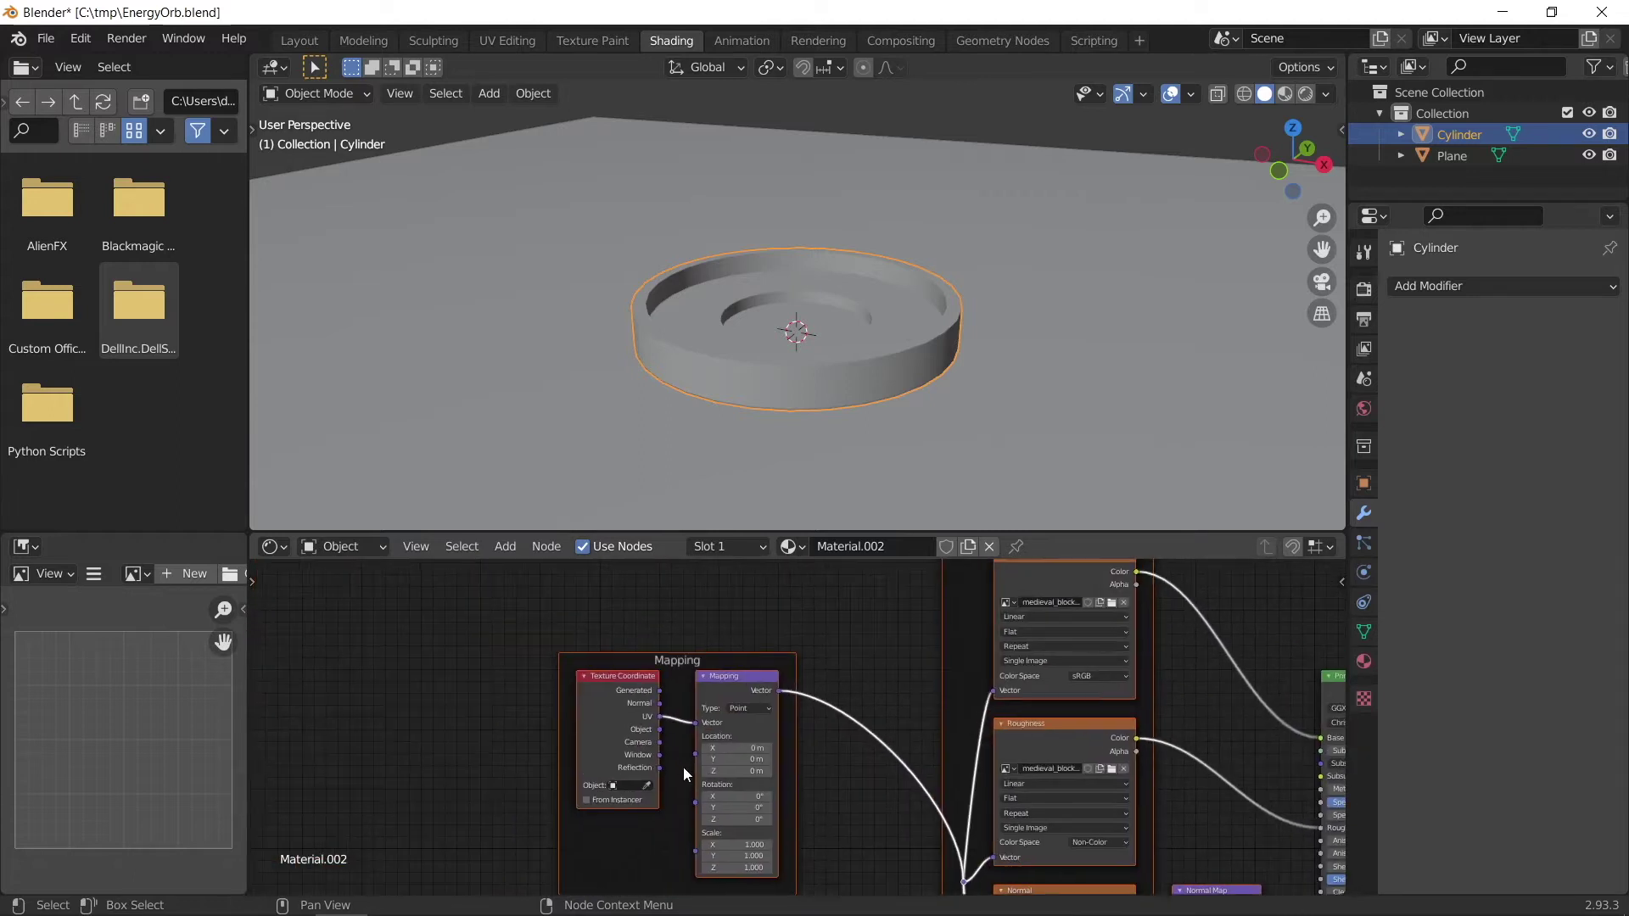
scroll(653, 730, up, 4)
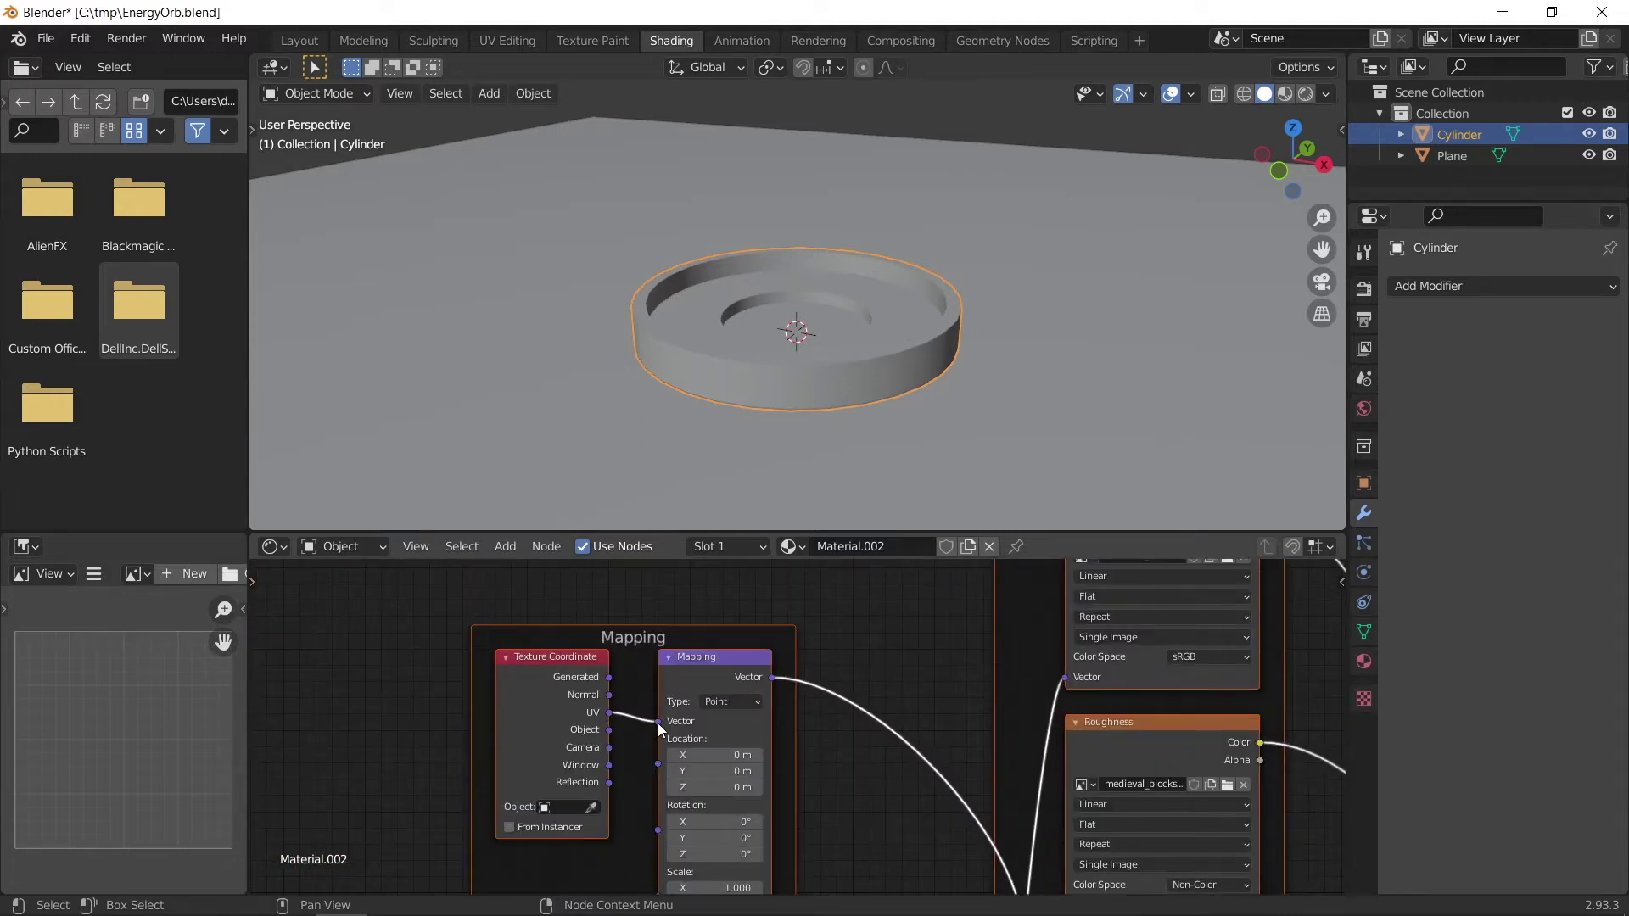
scroll(940, 791, down, 3)
middle_drag(942, 407, 957, 372)
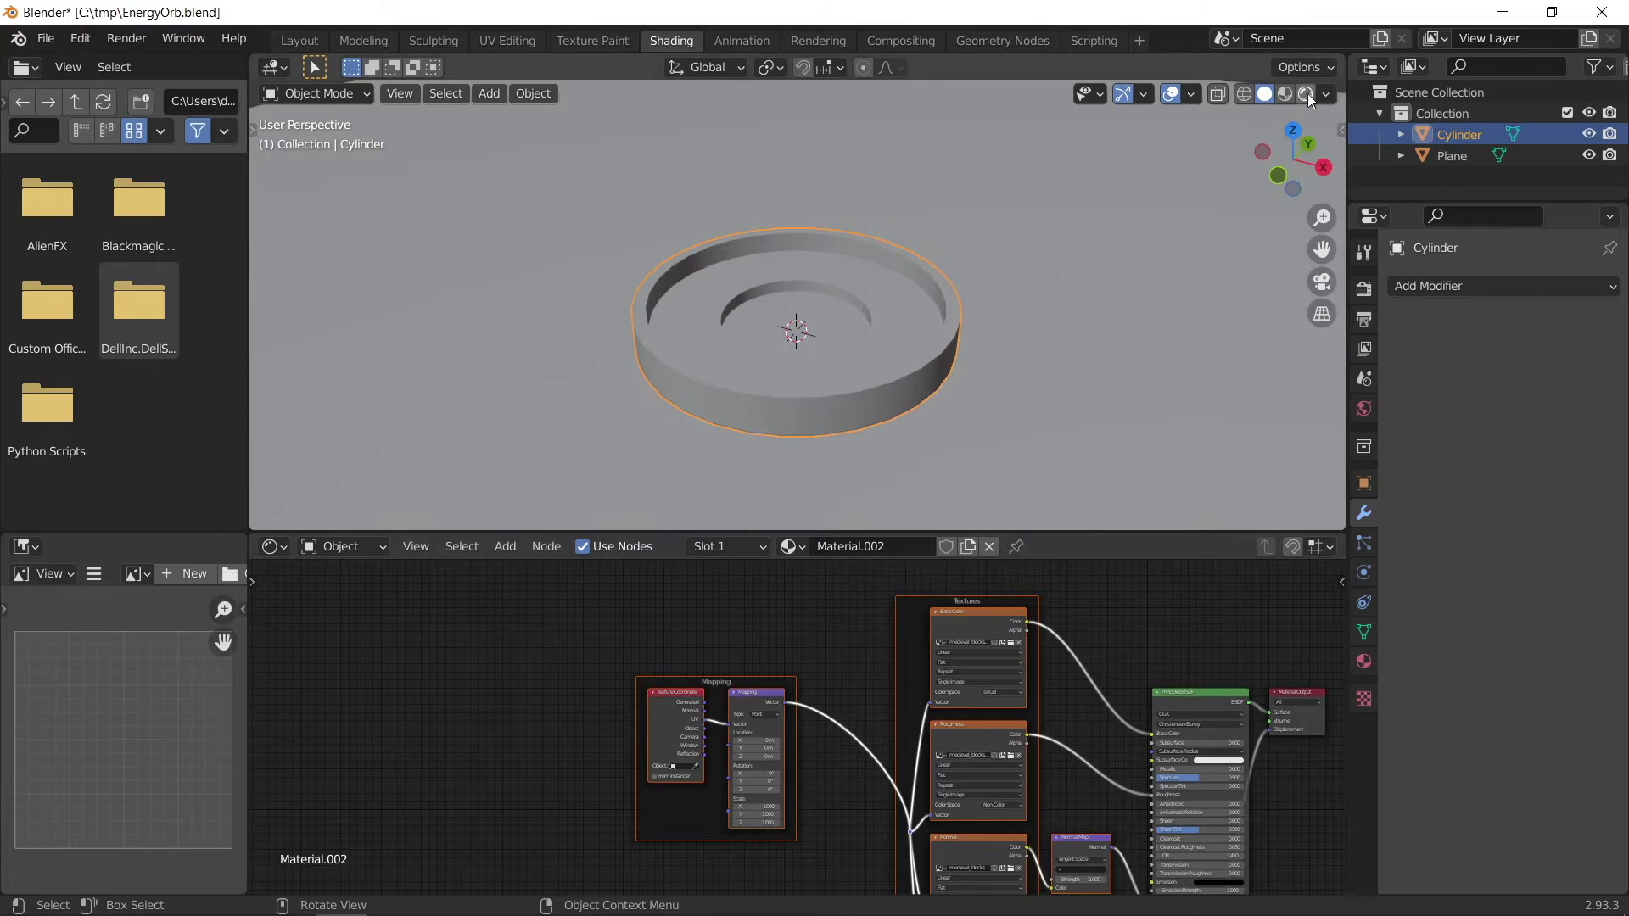
click(1307, 93)
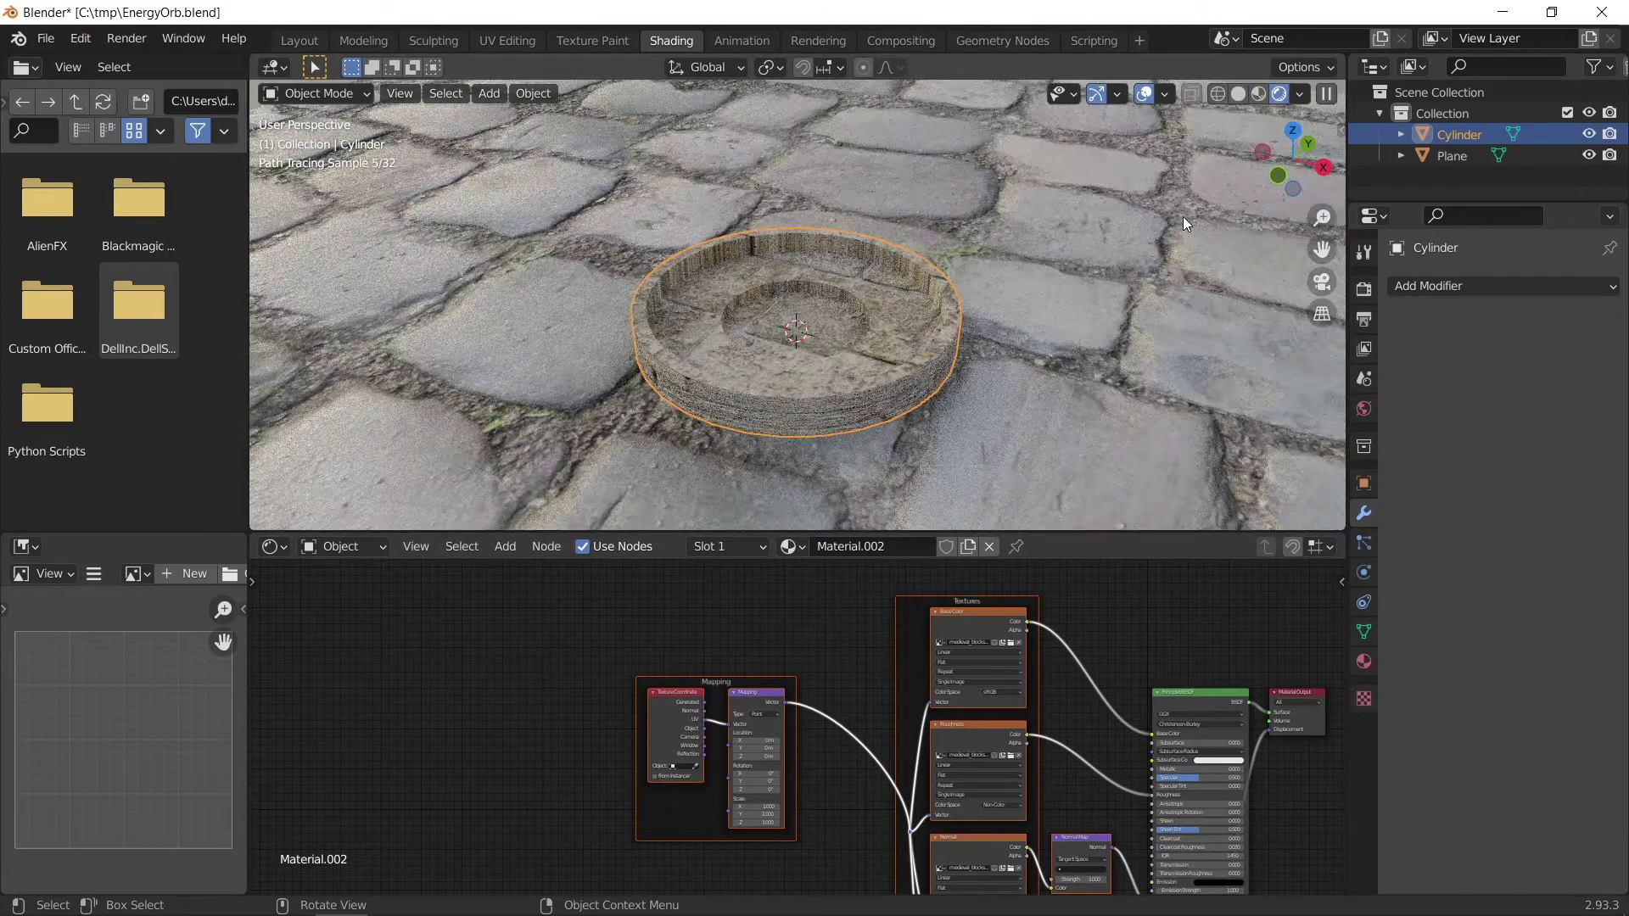
scroll(1098, 286, up, 3)
middle_drag(1102, 288, 1076, 238)
middle_drag(889, 364, 1310, 83)
click(1238, 95)
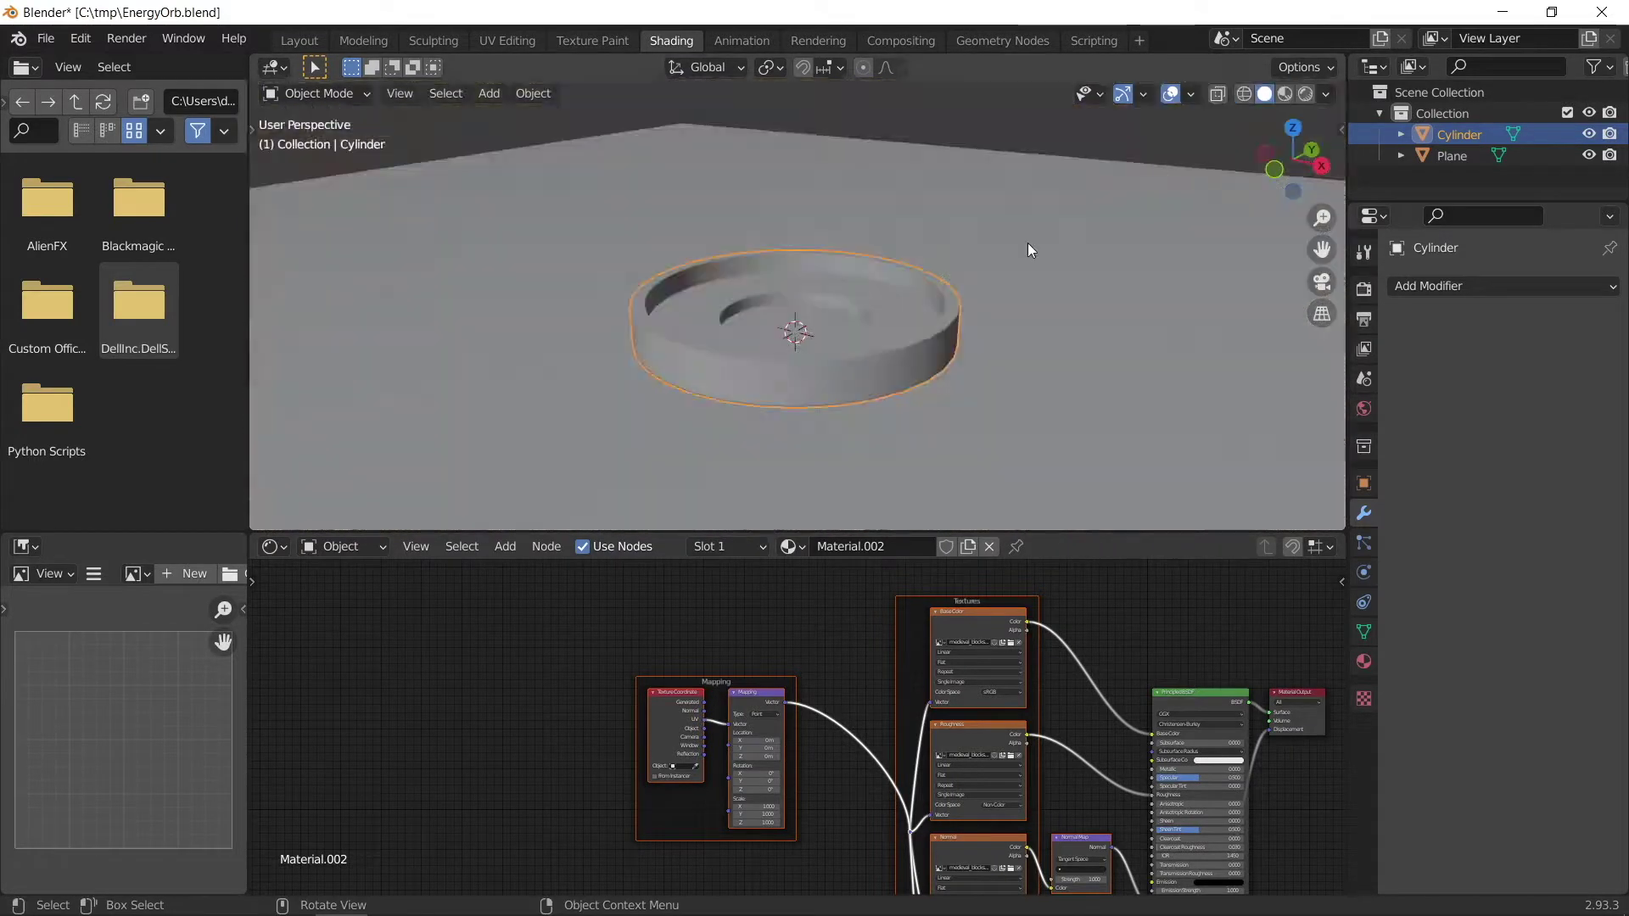
- Try to unwrap the cylinder's entire mesh with Unwrap and check the texture in rendered shading
key(Tab)
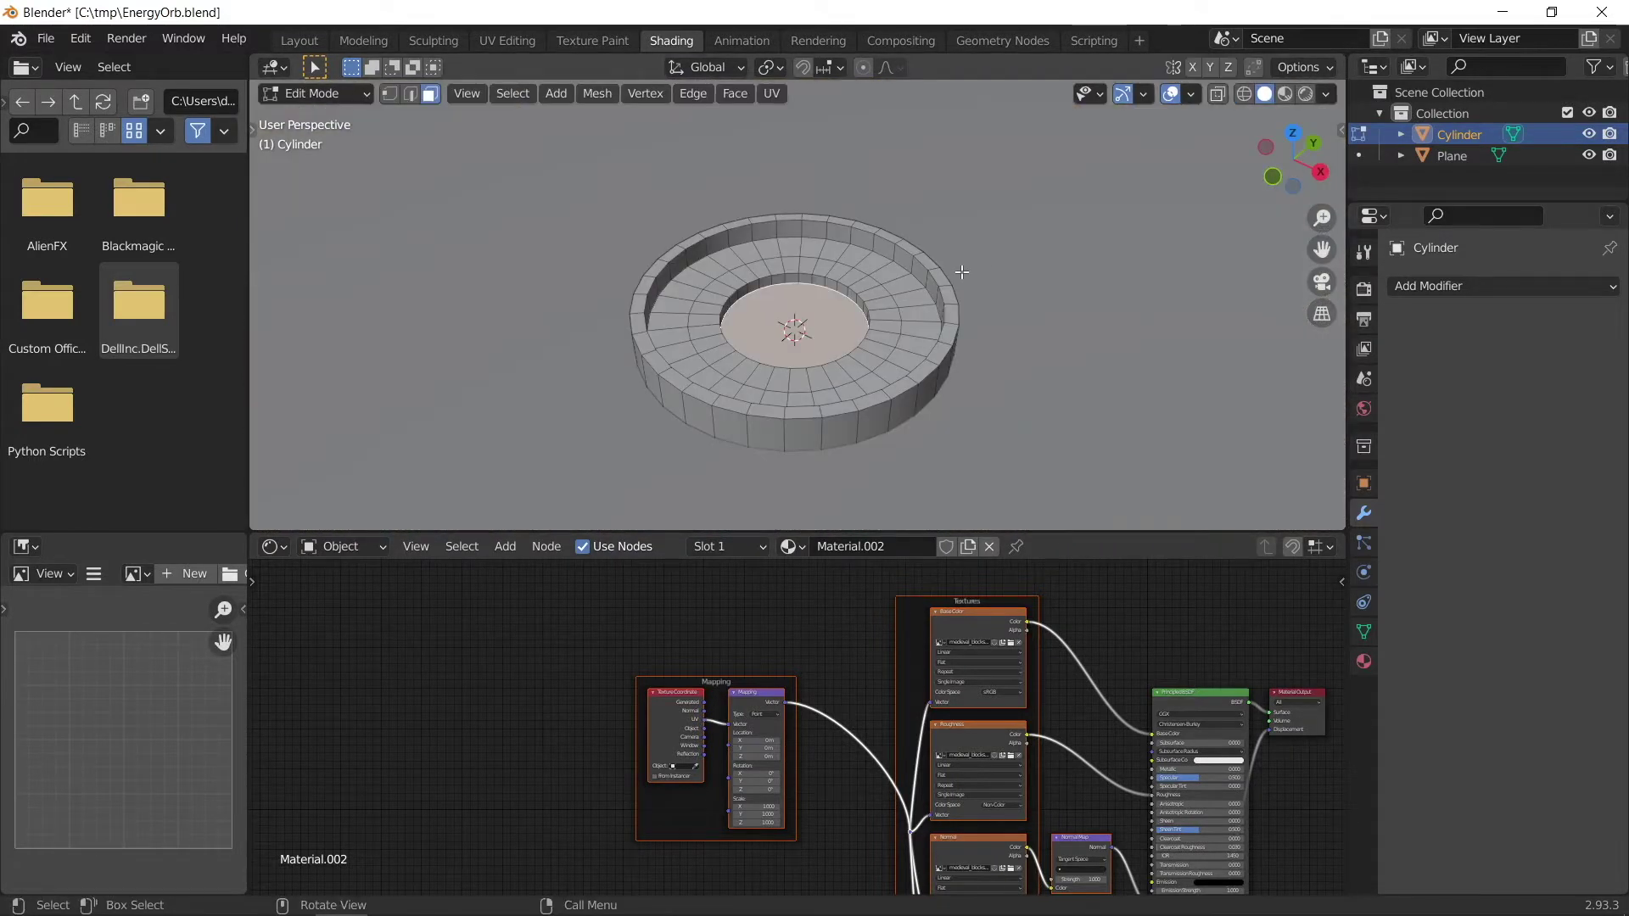
key(a)
click(777, 94)
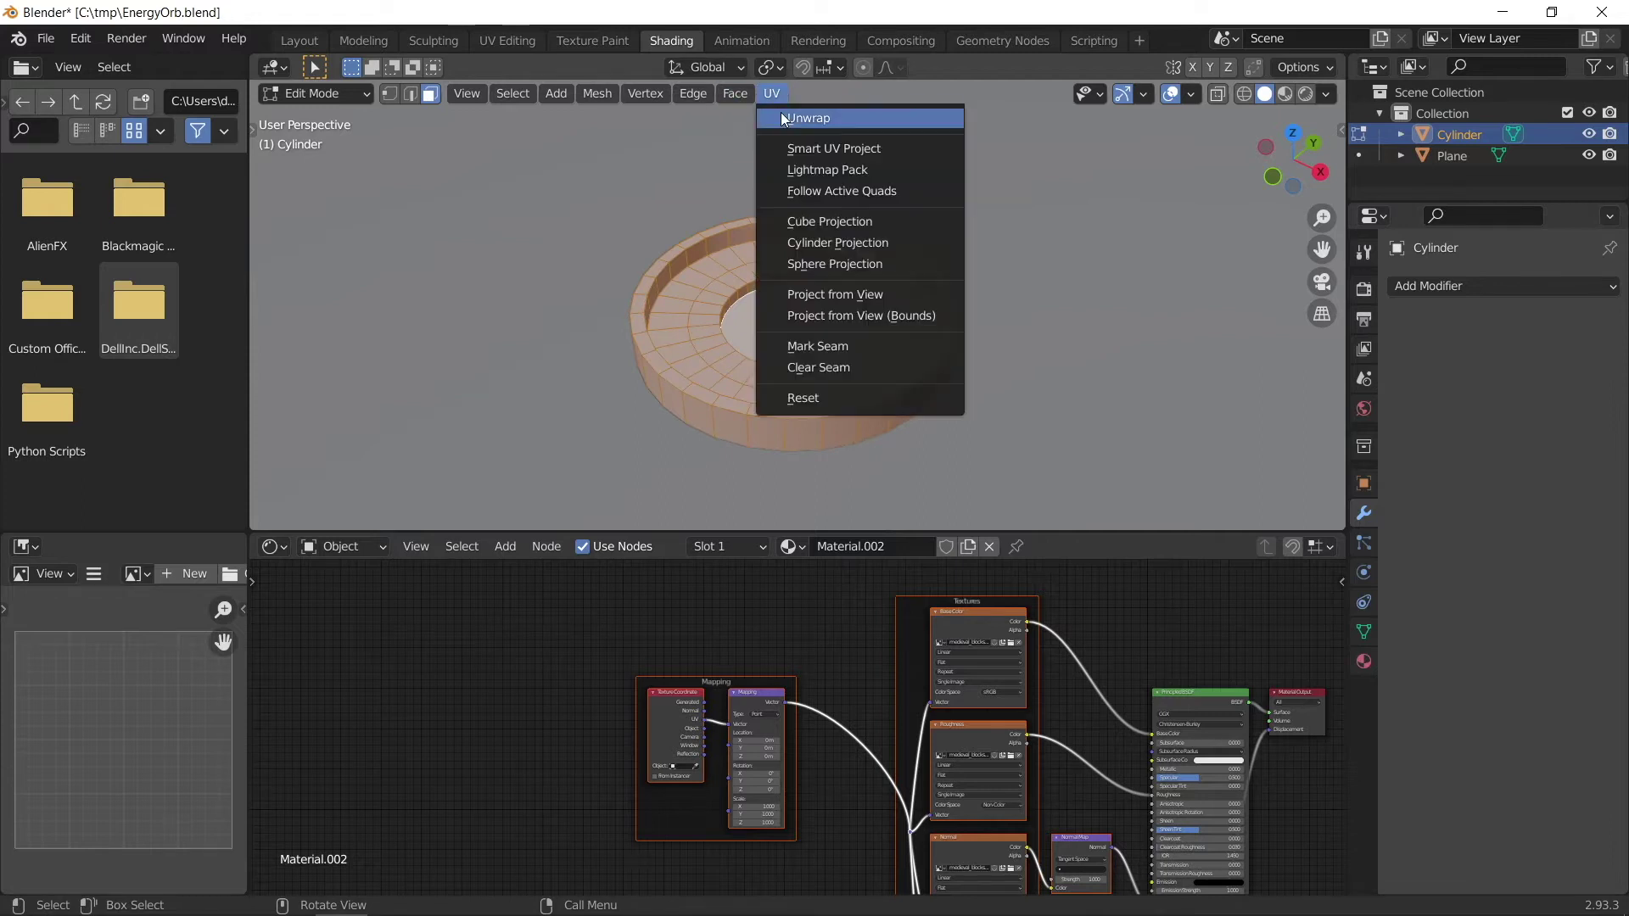
click(810, 121)
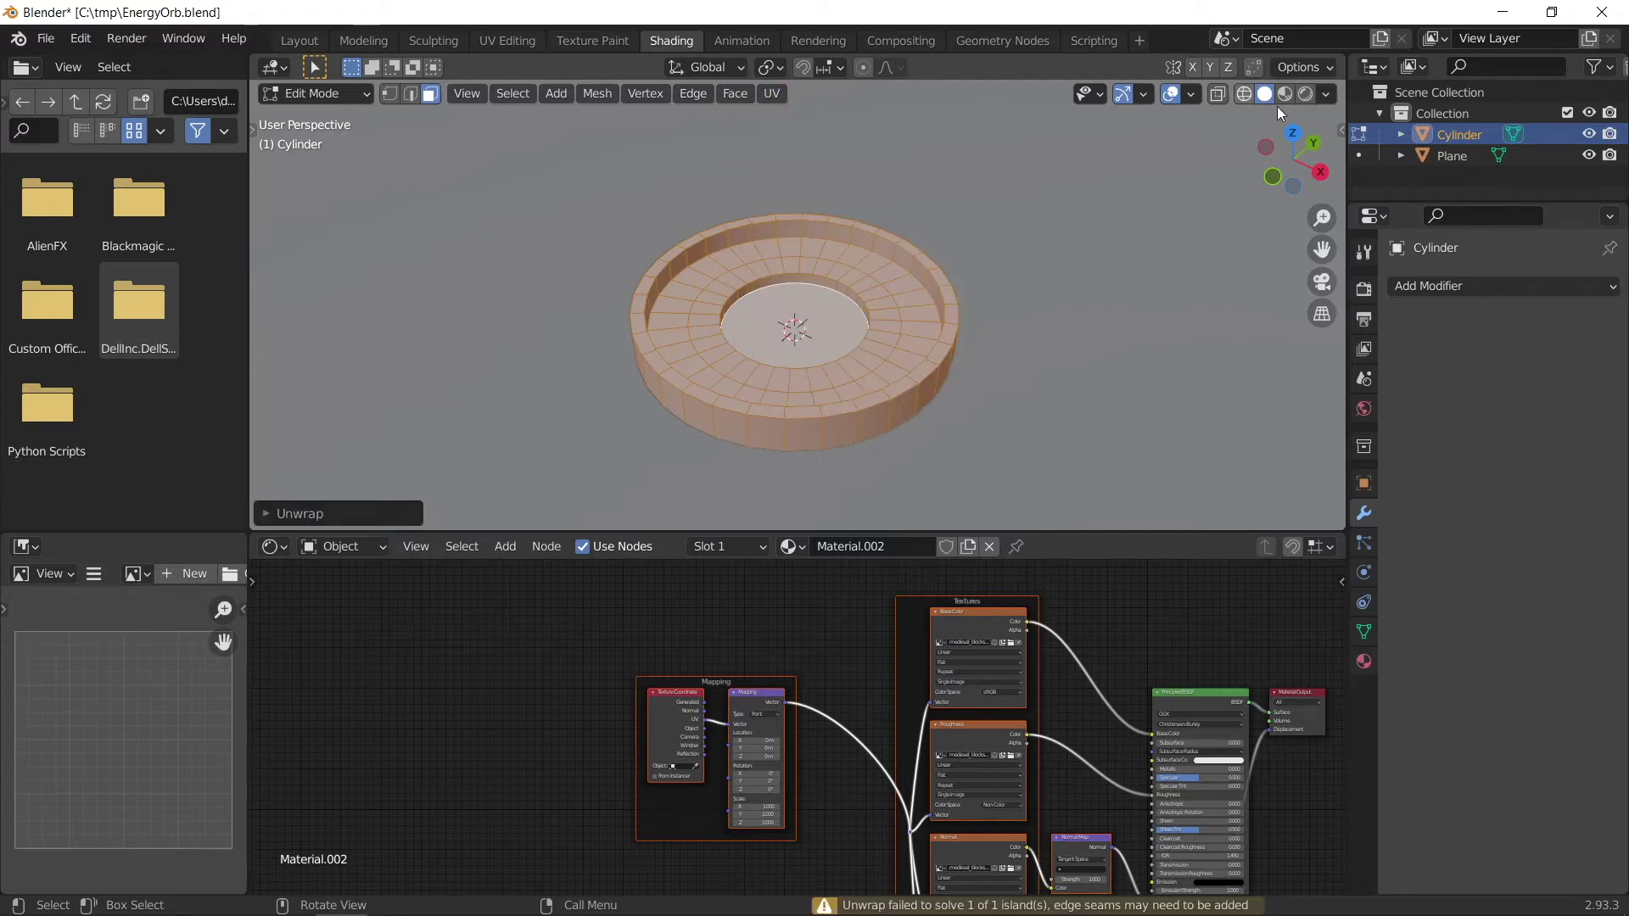
click(1305, 93)
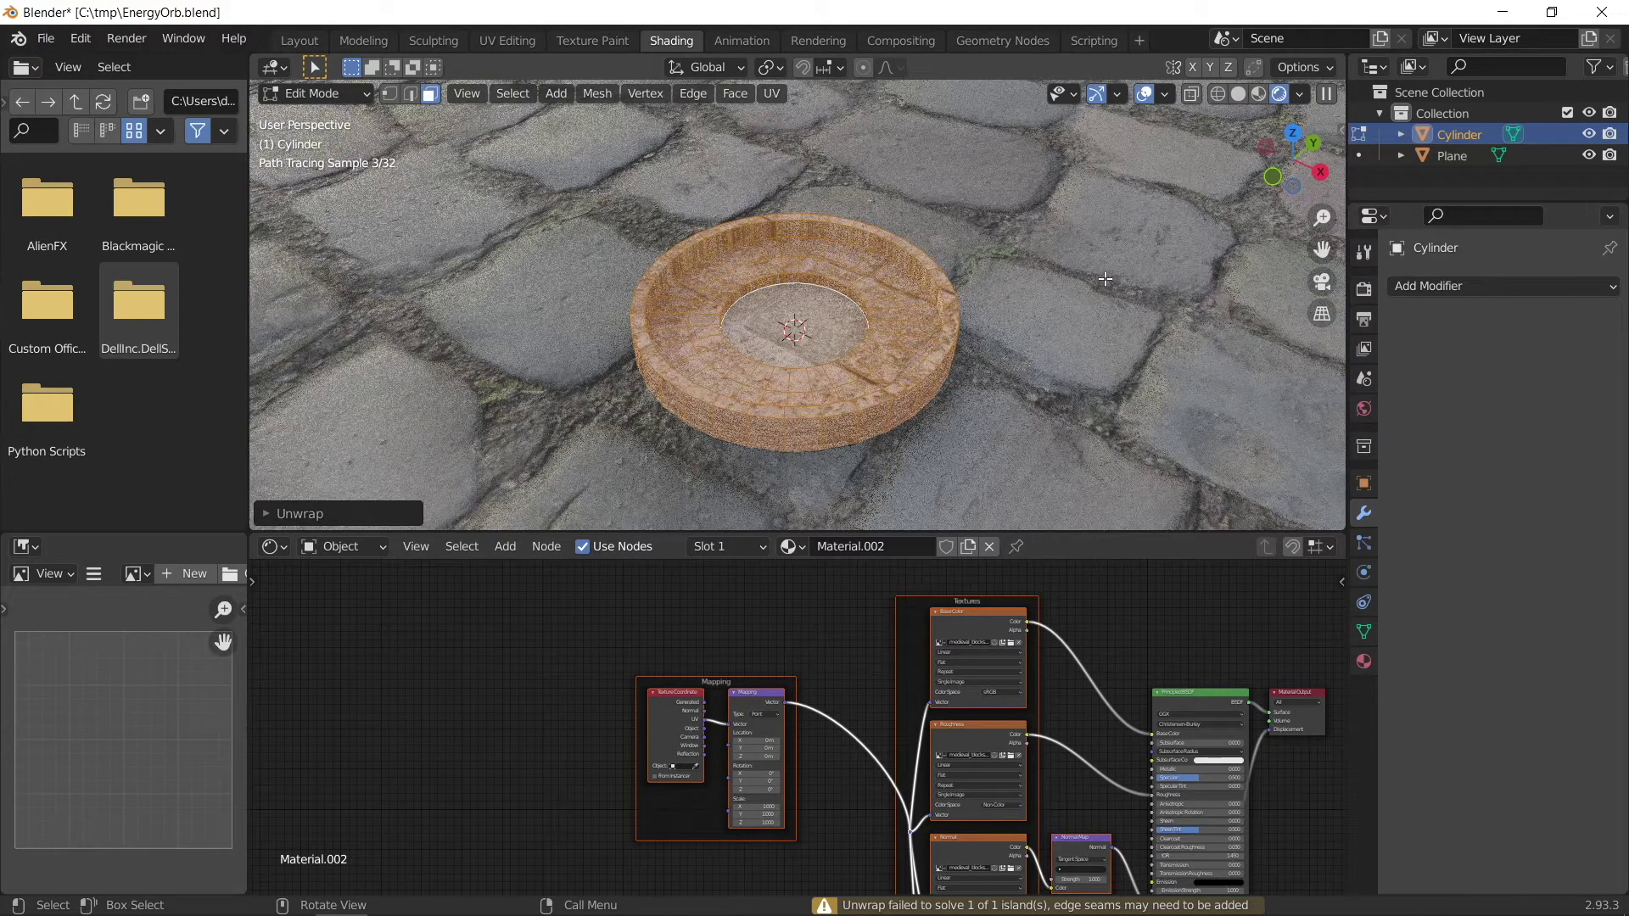
middle_drag(1105, 278, 797, 425)
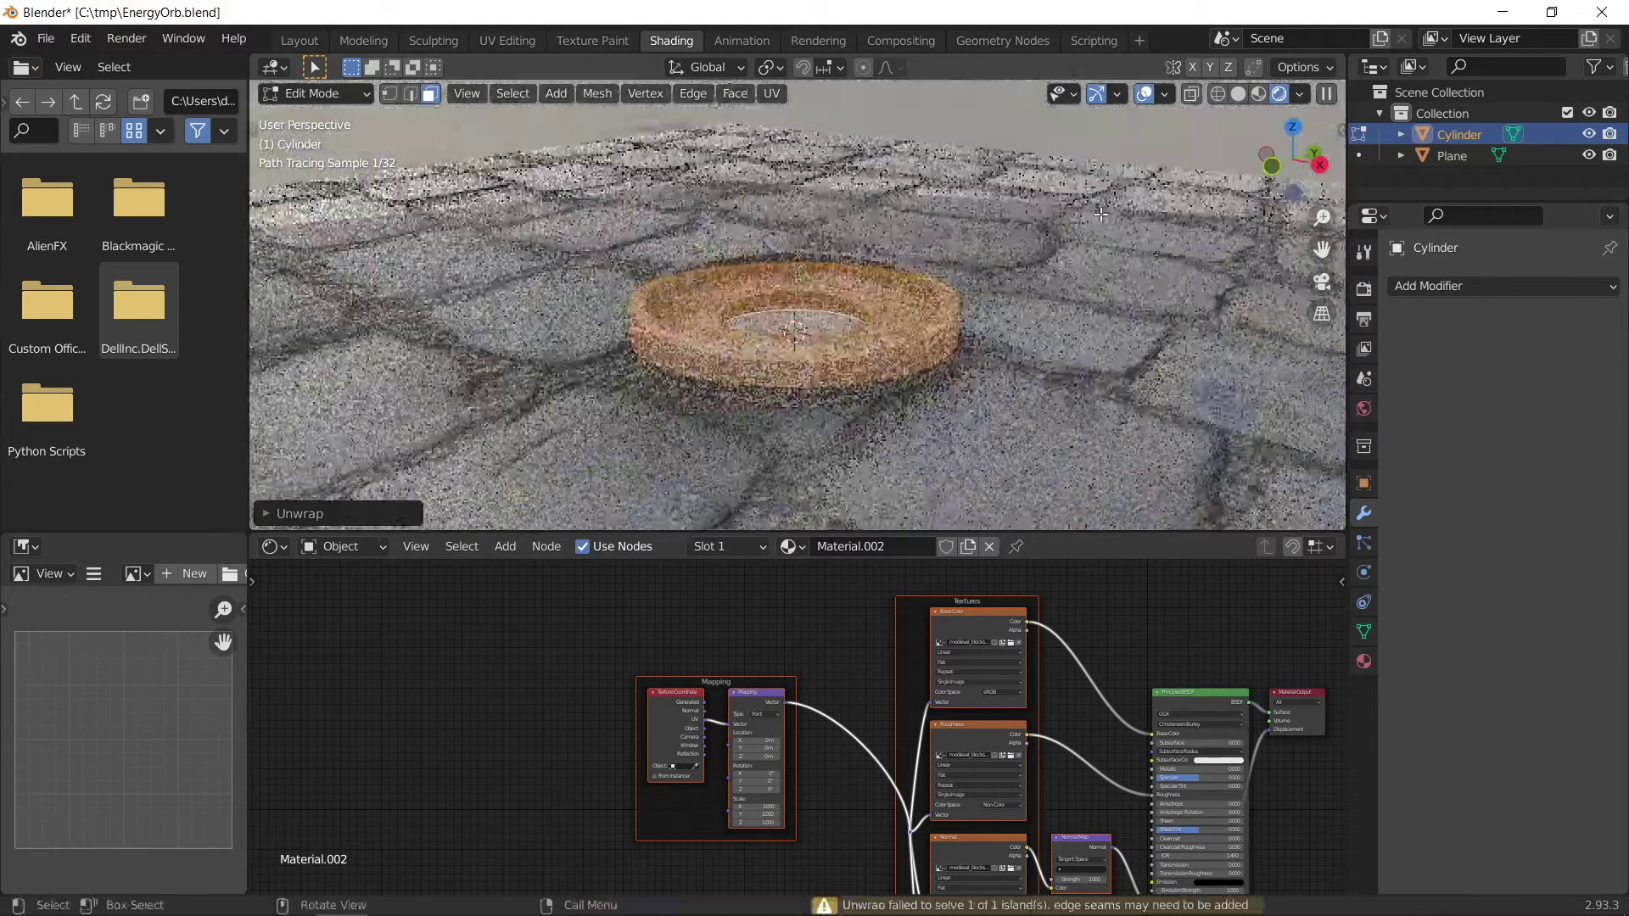
key(Tab)
scroll(795, 457, up, 4)
scroll(795, 456, down, 3)
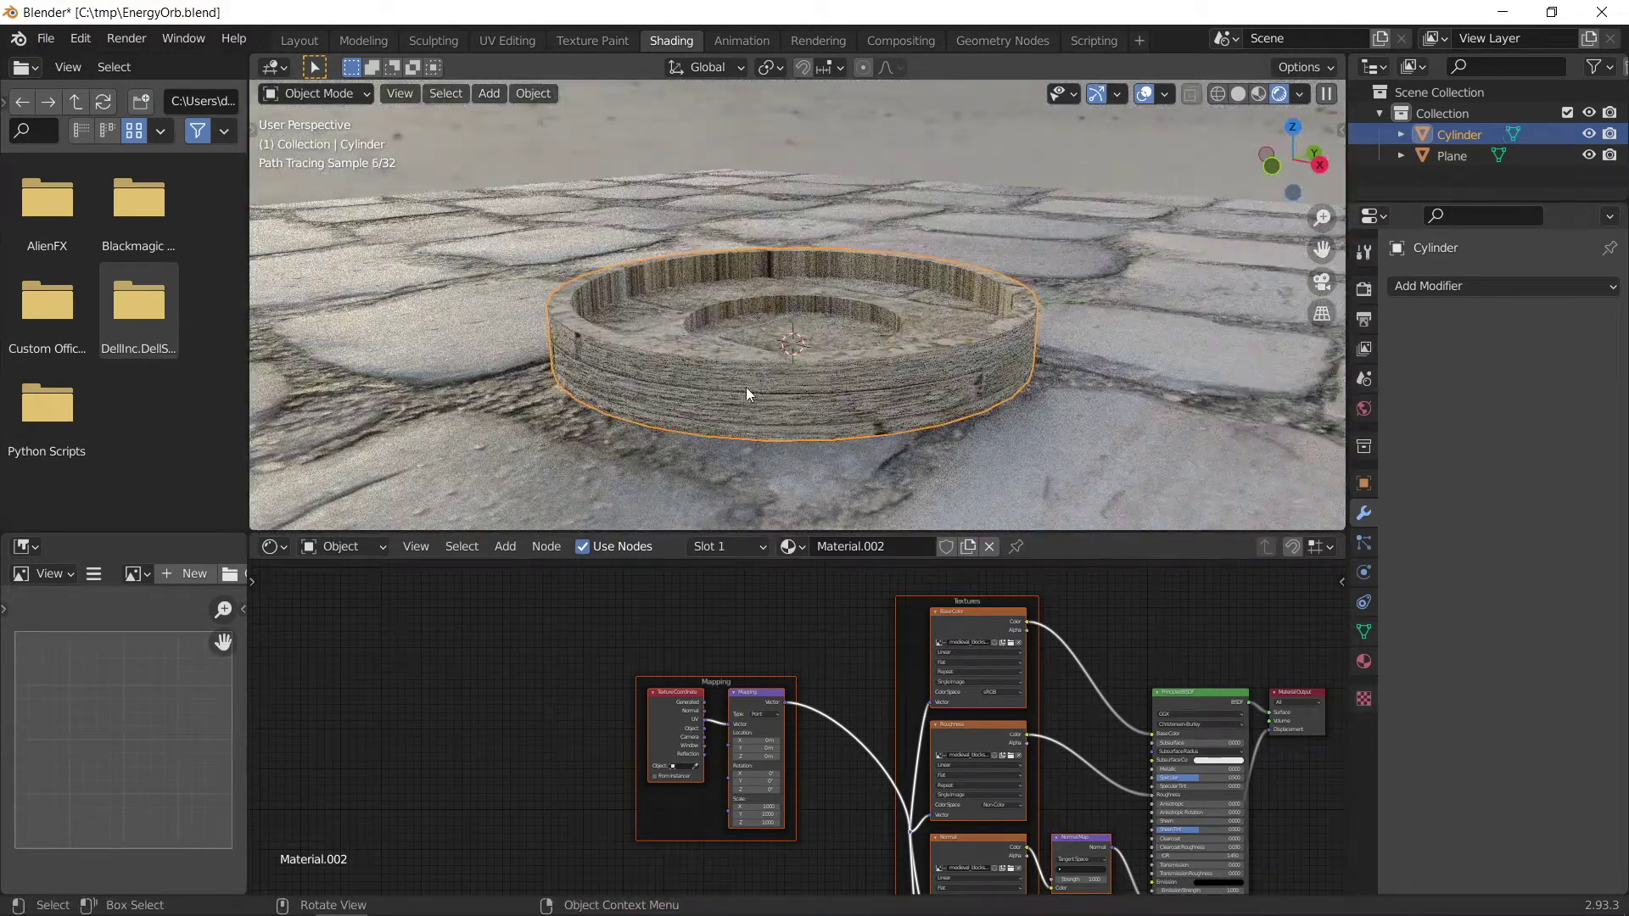
- Select the loop of faces around the cylinder's outer side wall in edit mode, using solid shading
key(Tab)
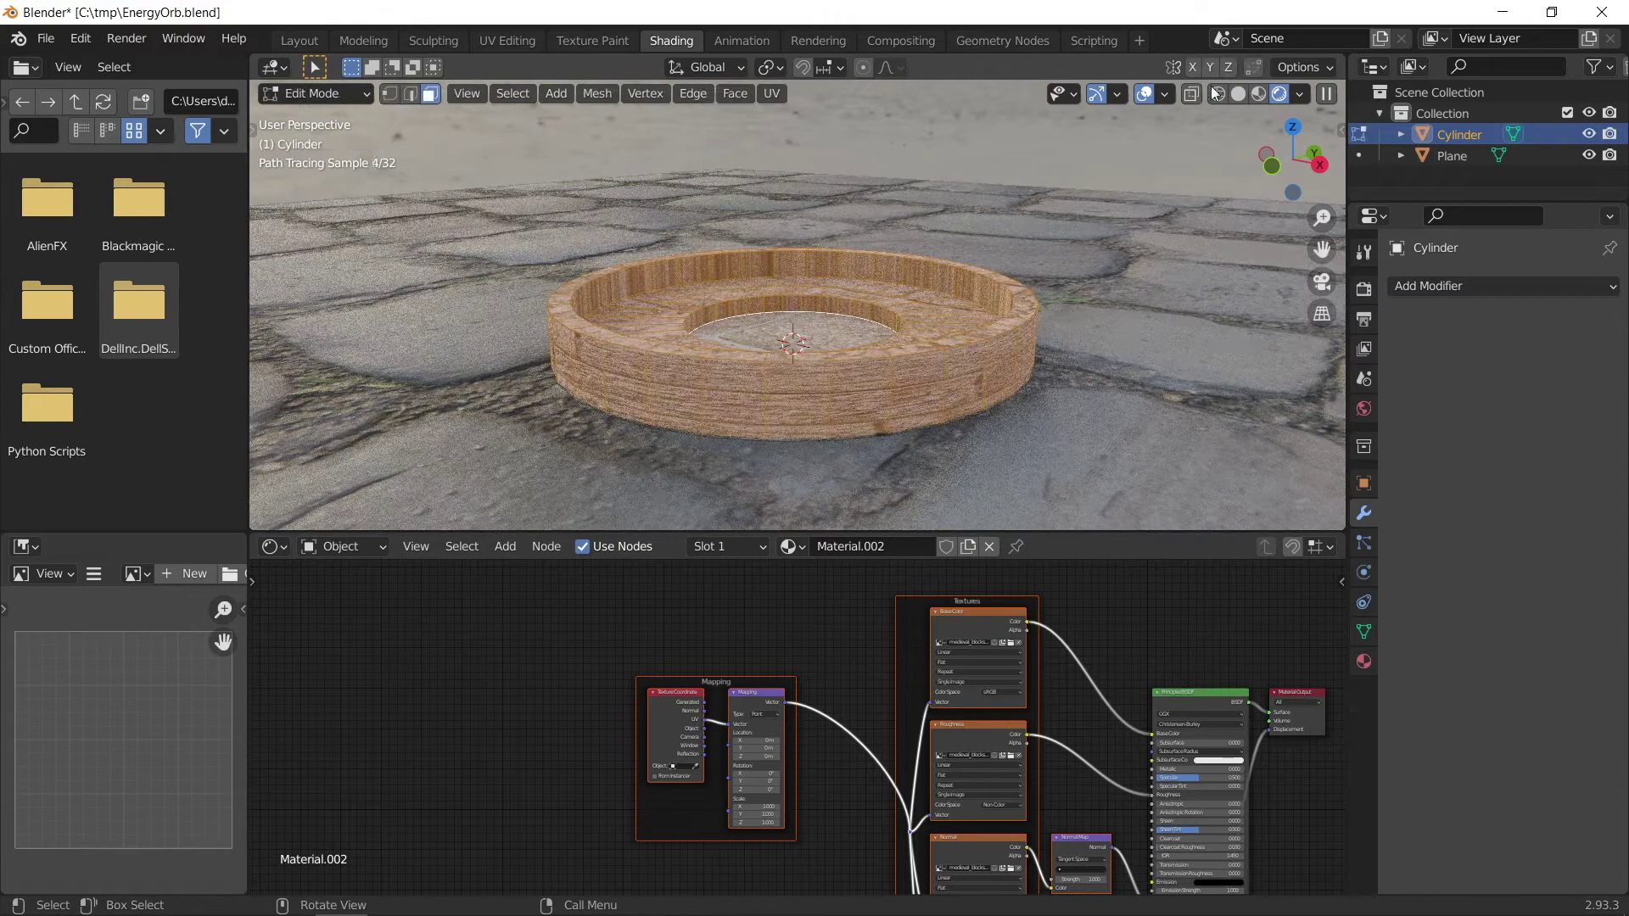
click(797, 386)
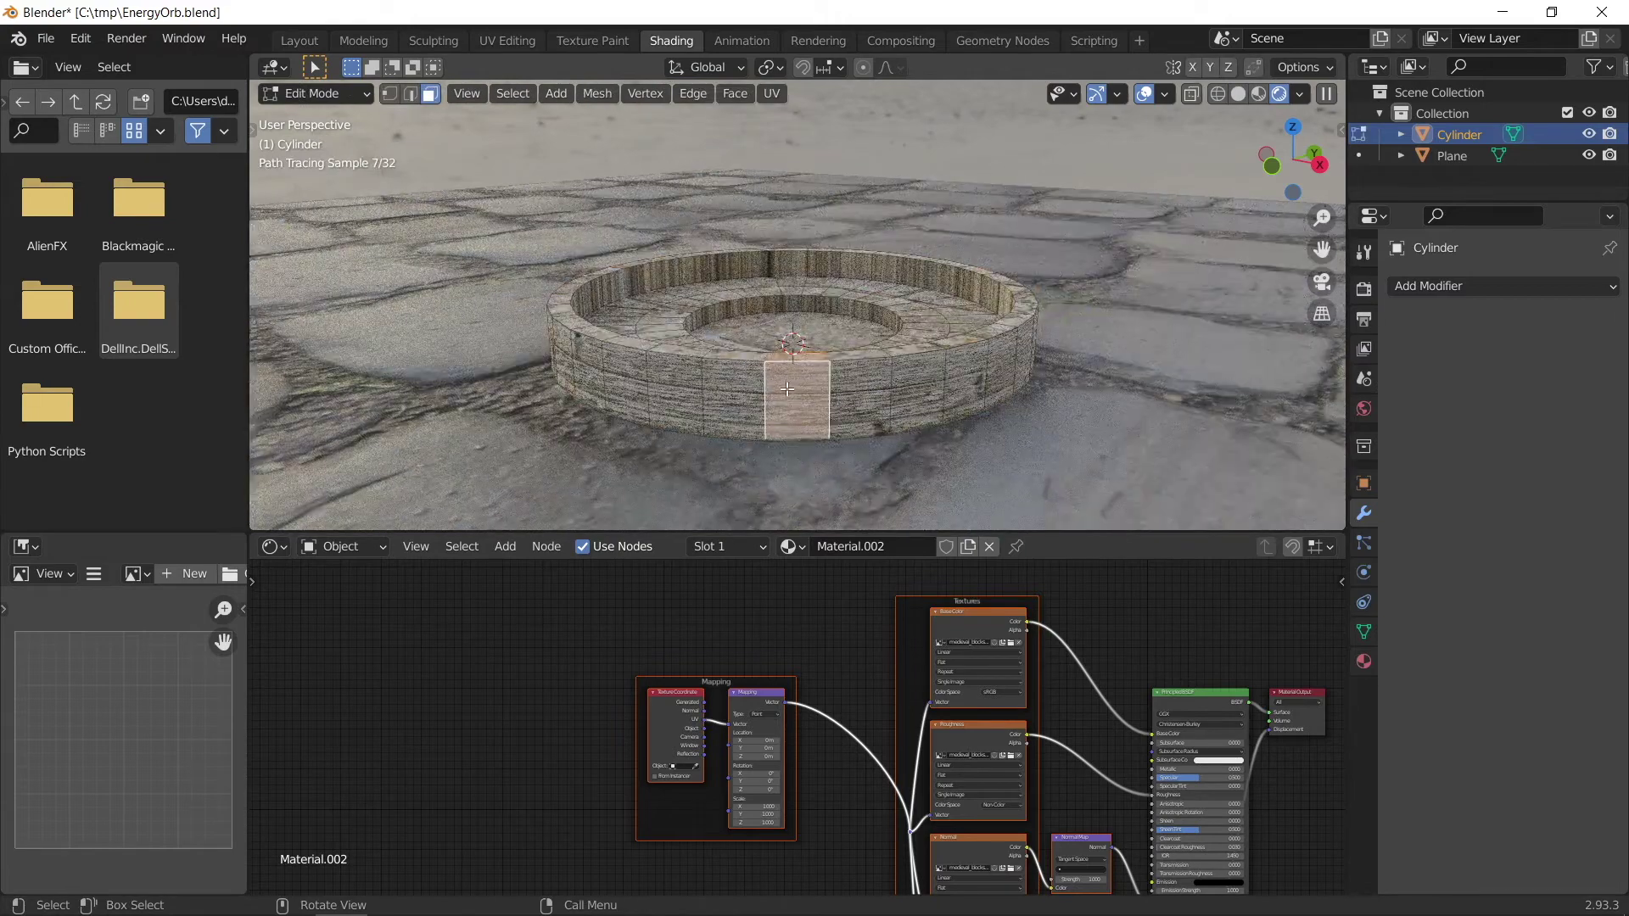
middle_drag(950, 338, 864, 381)
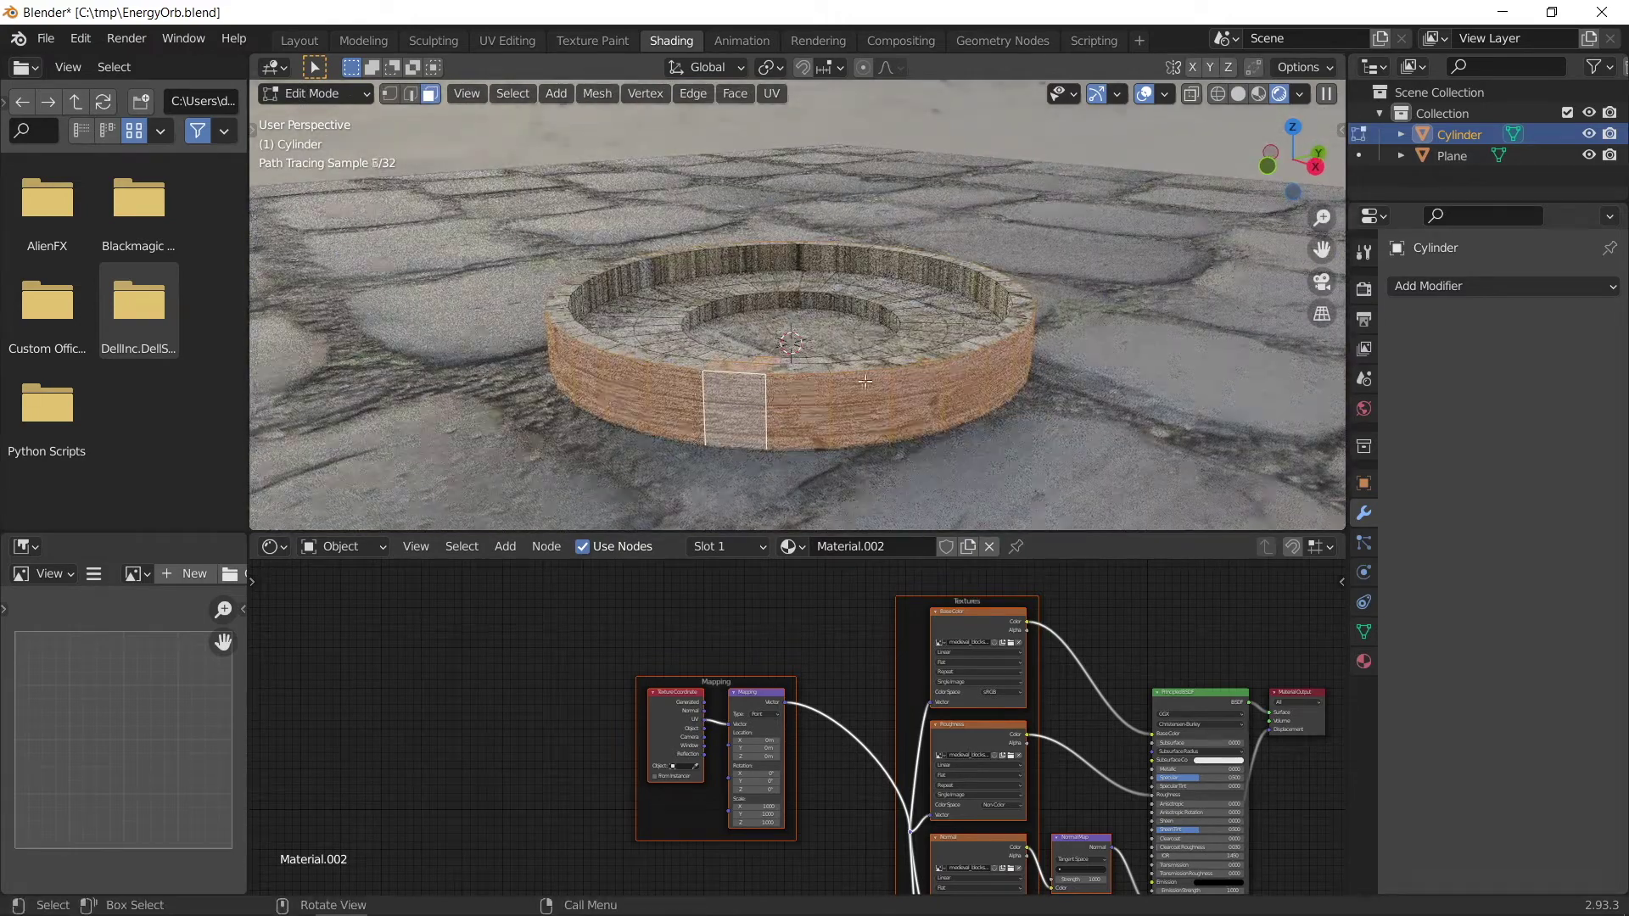
click(1239, 94)
middle_drag(764, 382, 629, 416)
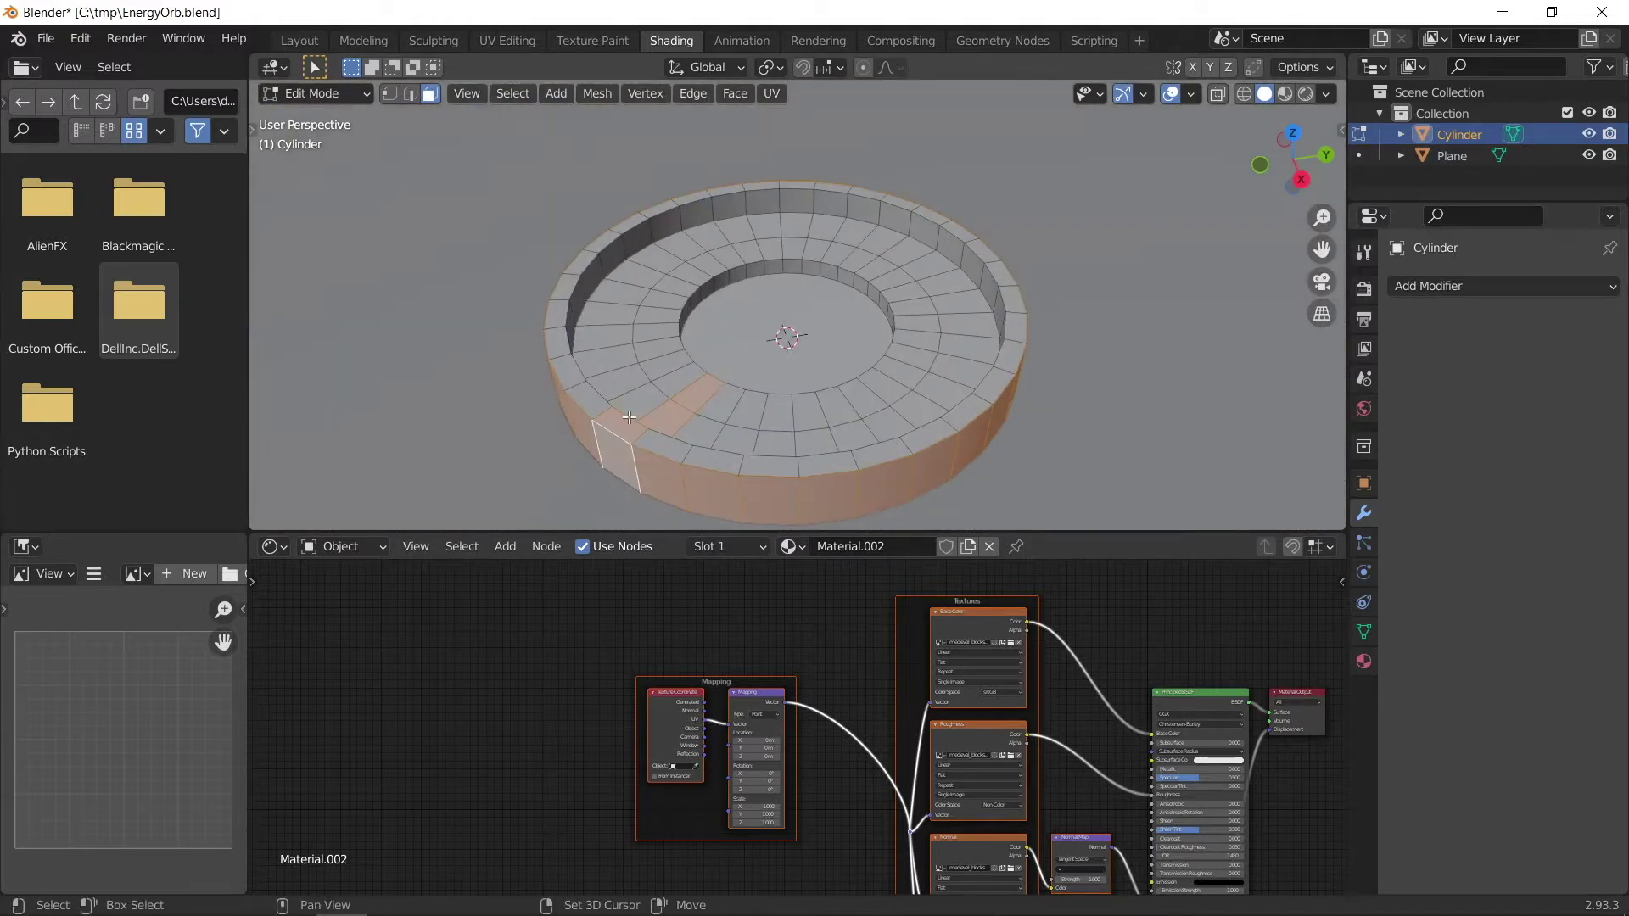
click(668, 404)
middle_drag(705, 379, 1305, 110)
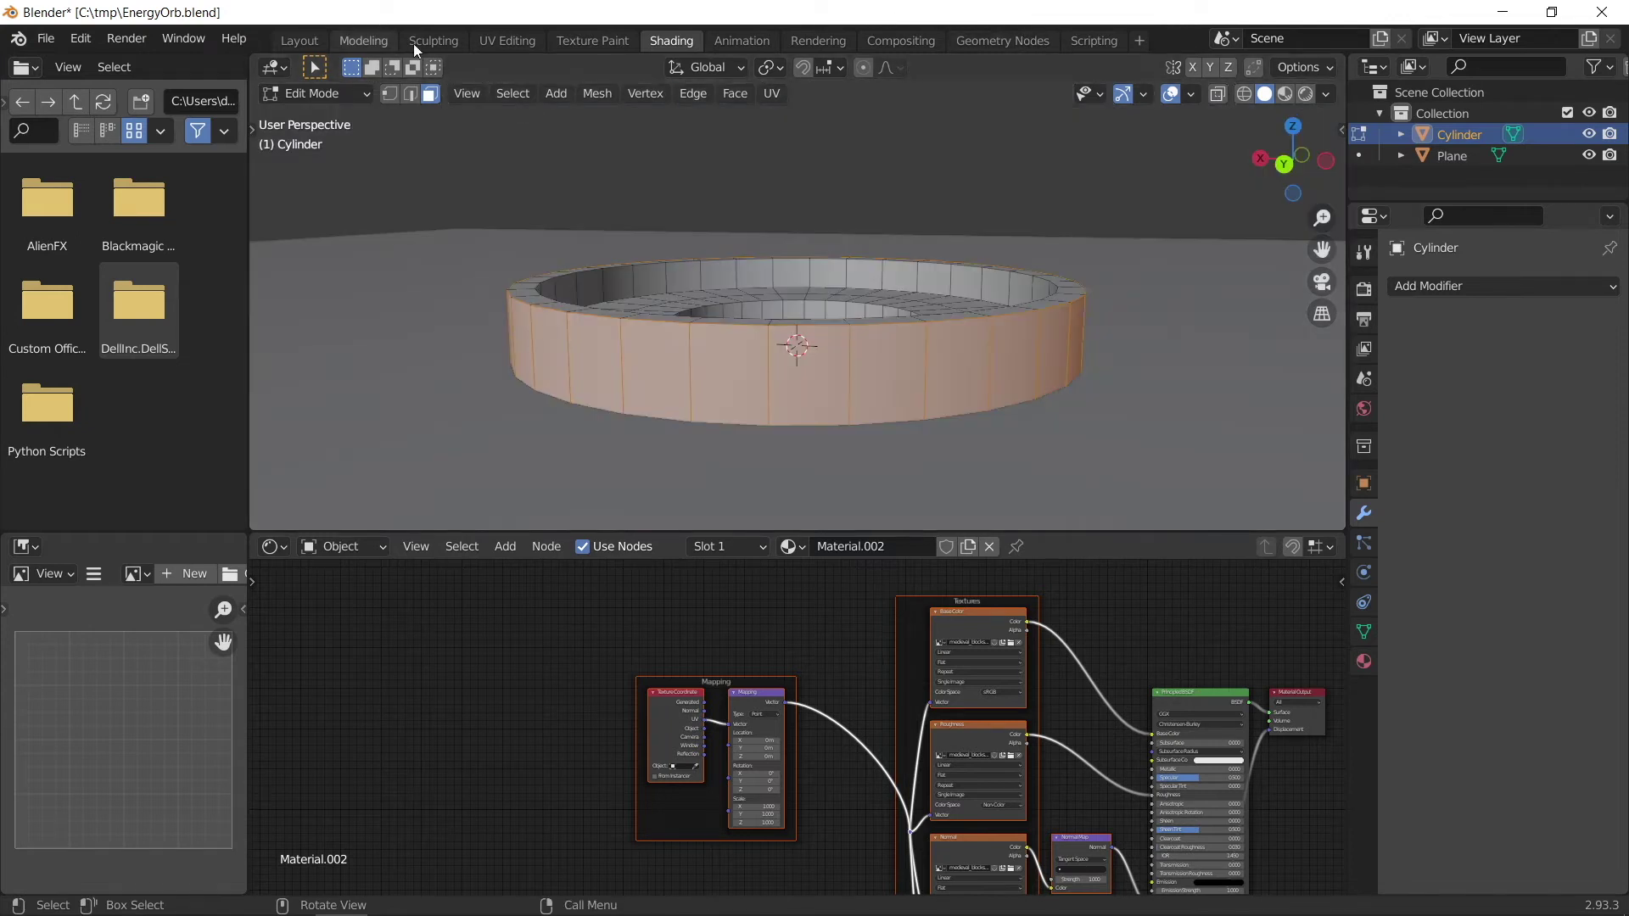
- Switch to the UV Editing workspace and unwrap the selected outer wall faces from the right orthographic view
click(484, 41)
key(KP_3)
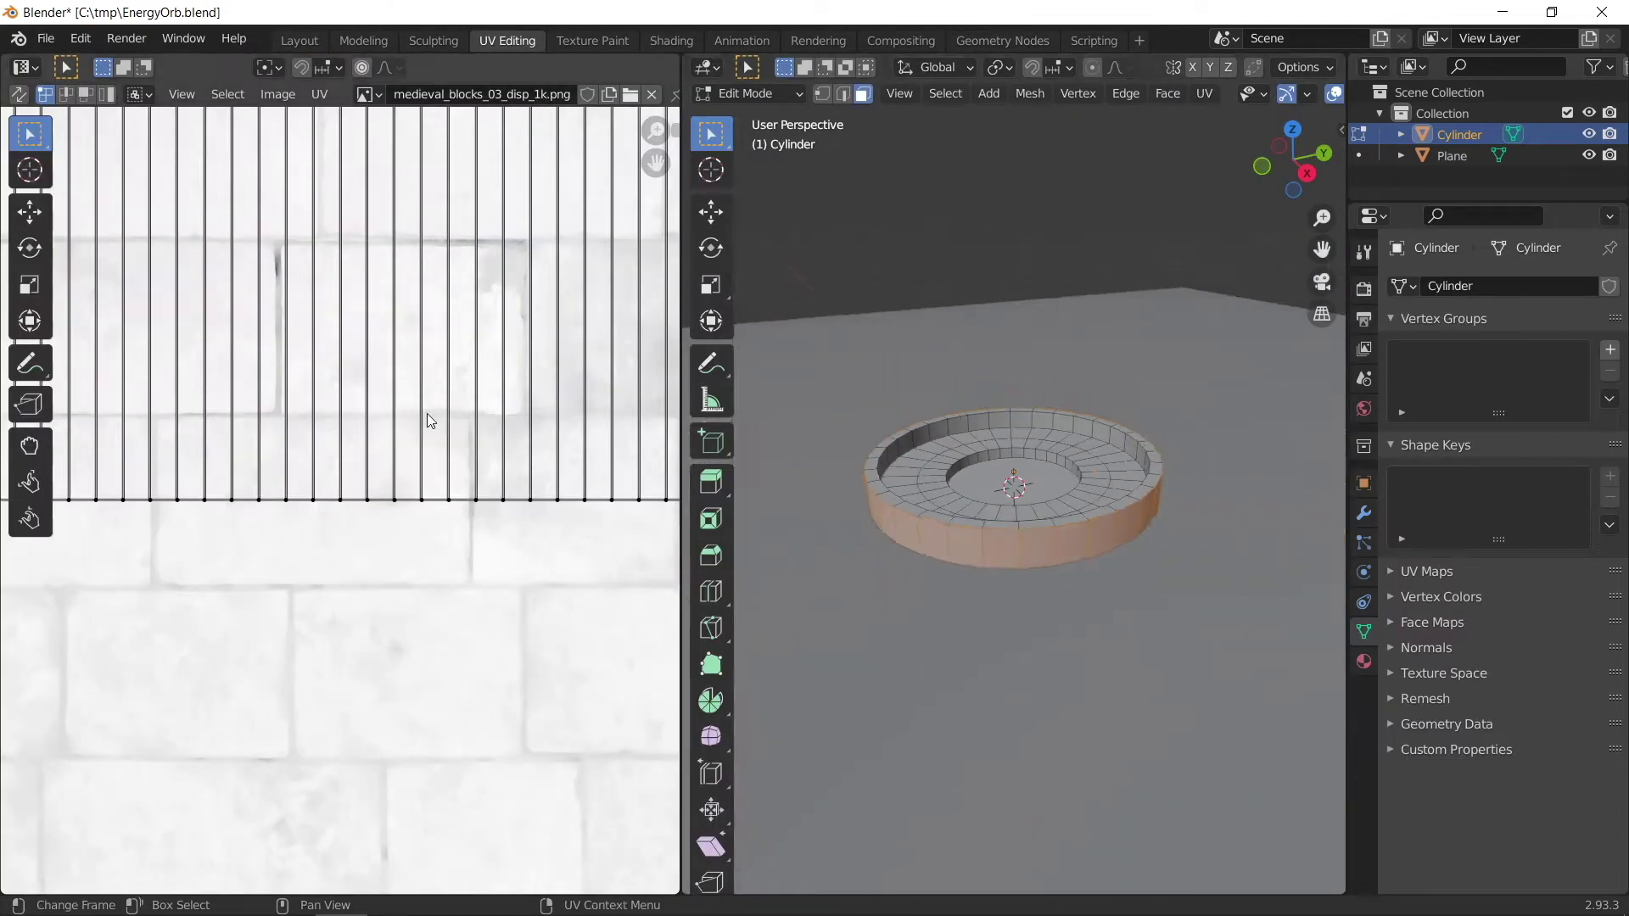
key(u)
key(Return)
- Widen the 3D viewport with X-ray on and map the outer wall from the front view using Project from View (Bounds)
drag(1351, 99, 1495, 102)
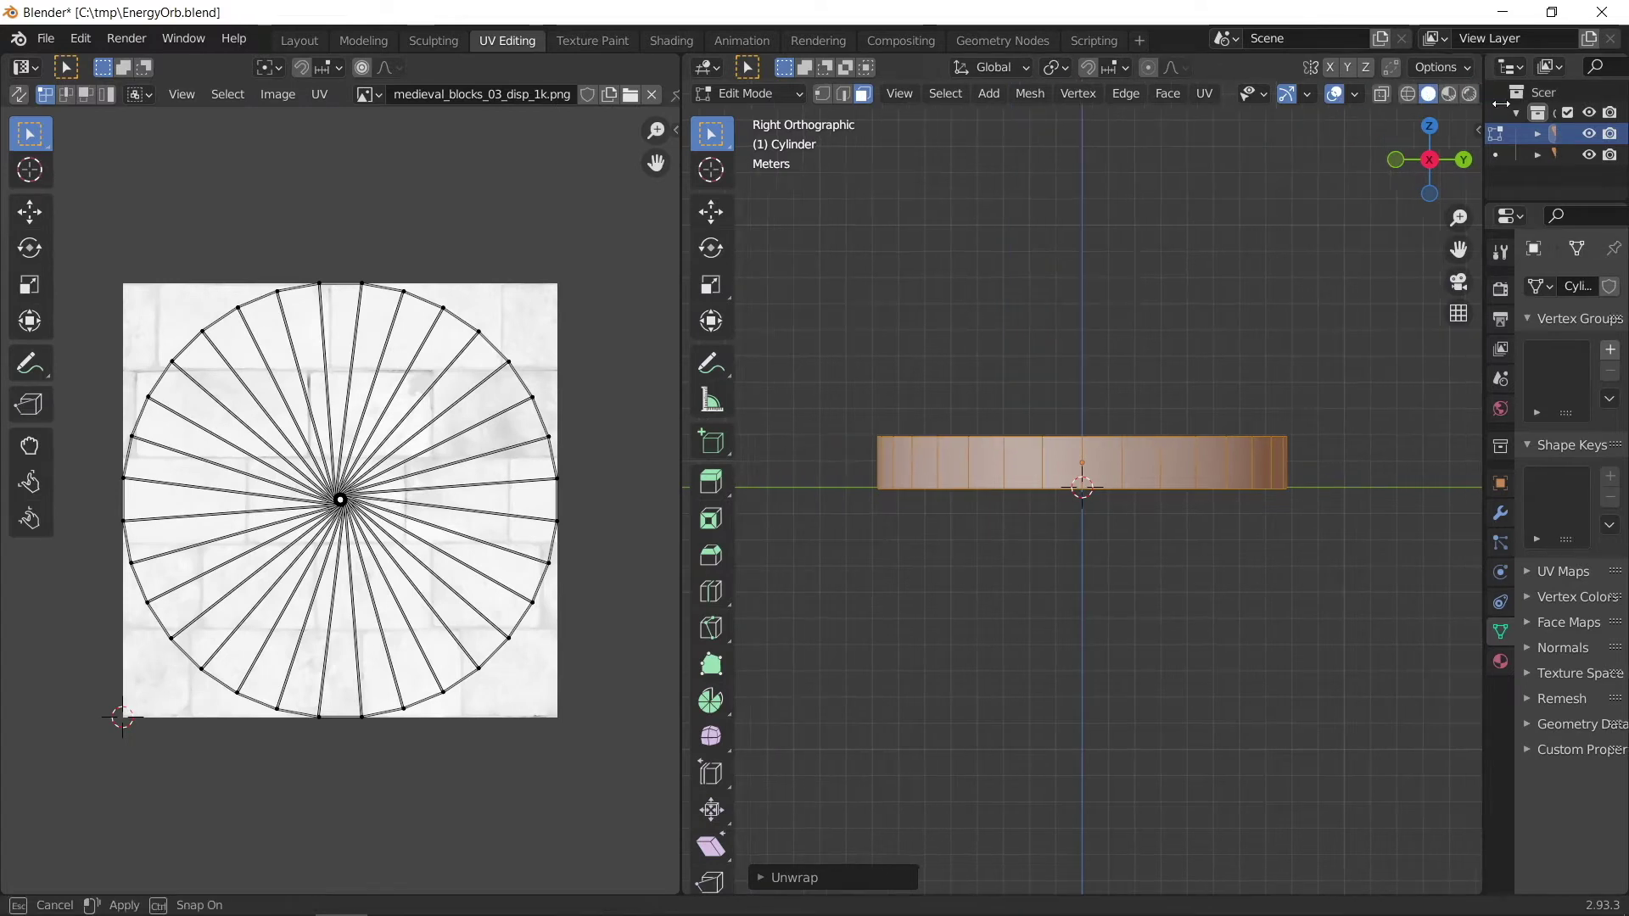
click(1381, 94)
scroll(1169, 161, up, 3)
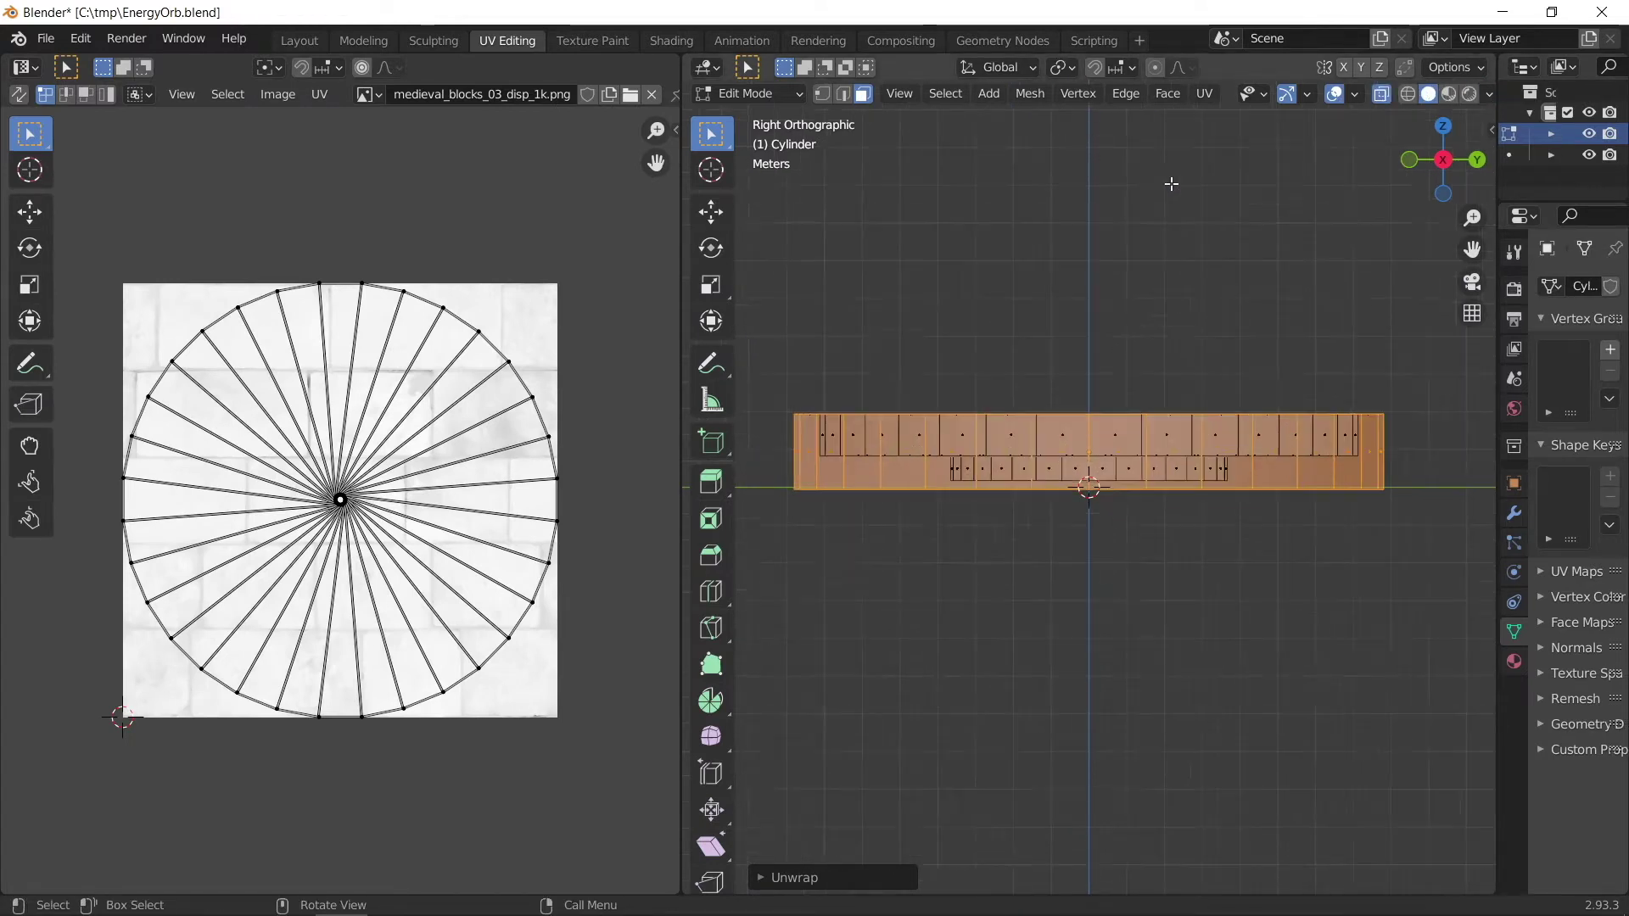
middle_drag(1134, 309, 1358, 271)
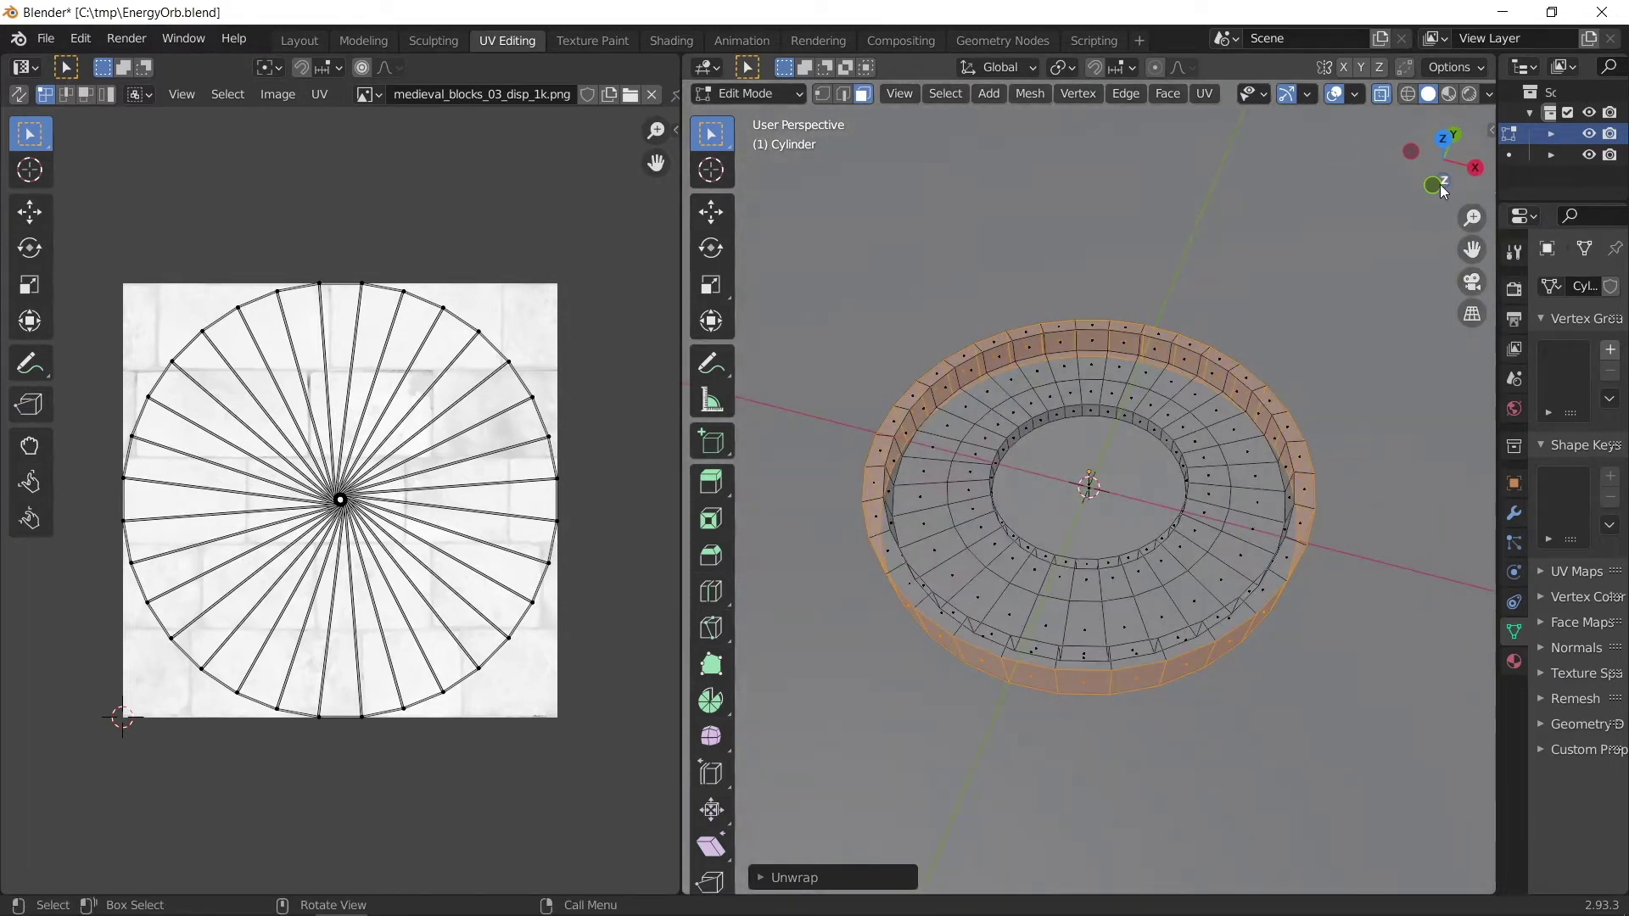
click(1438, 191)
click(1205, 93)
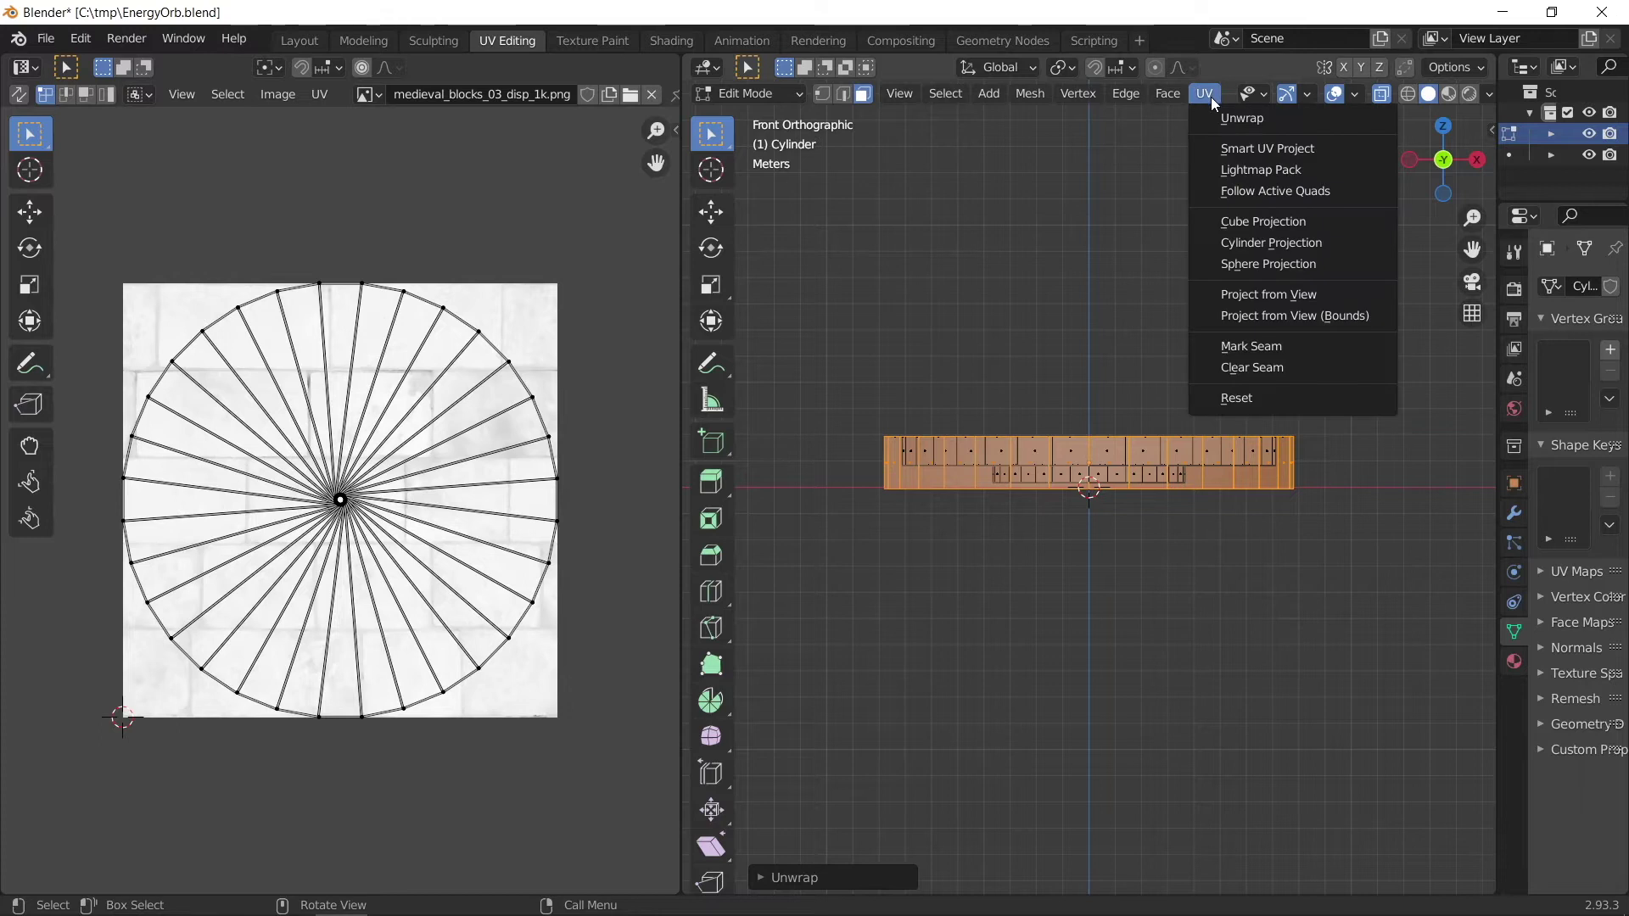
click(1318, 316)
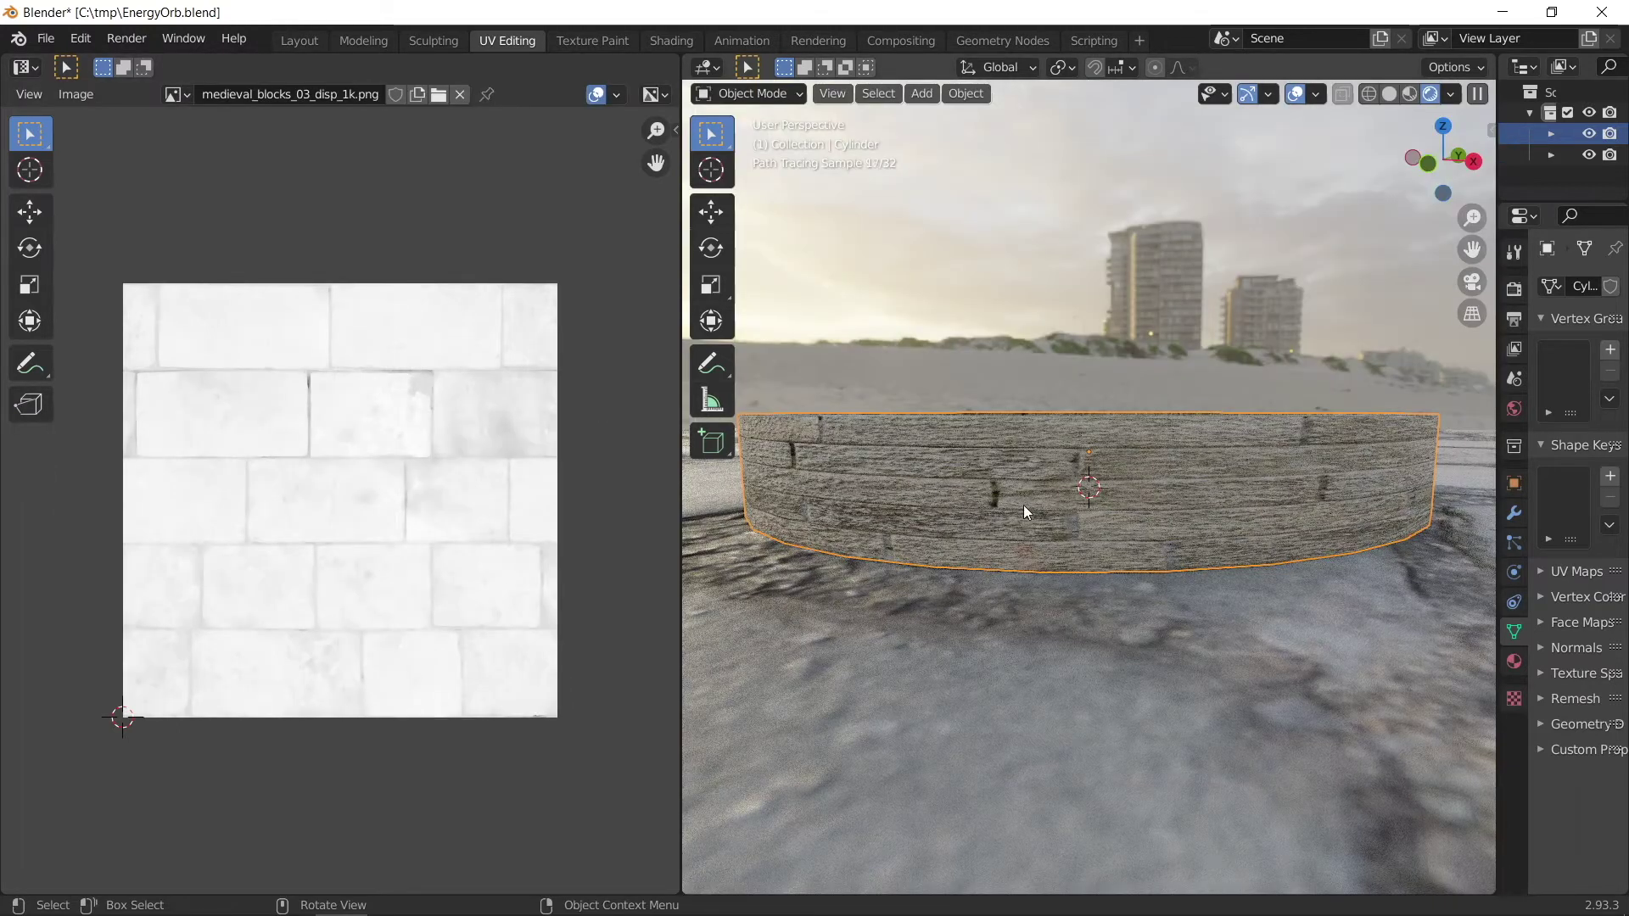
- Scale the outer wall's UVs to about 0.5 along Y and about 8 along X to proportion the stone blocks
key(Tab)
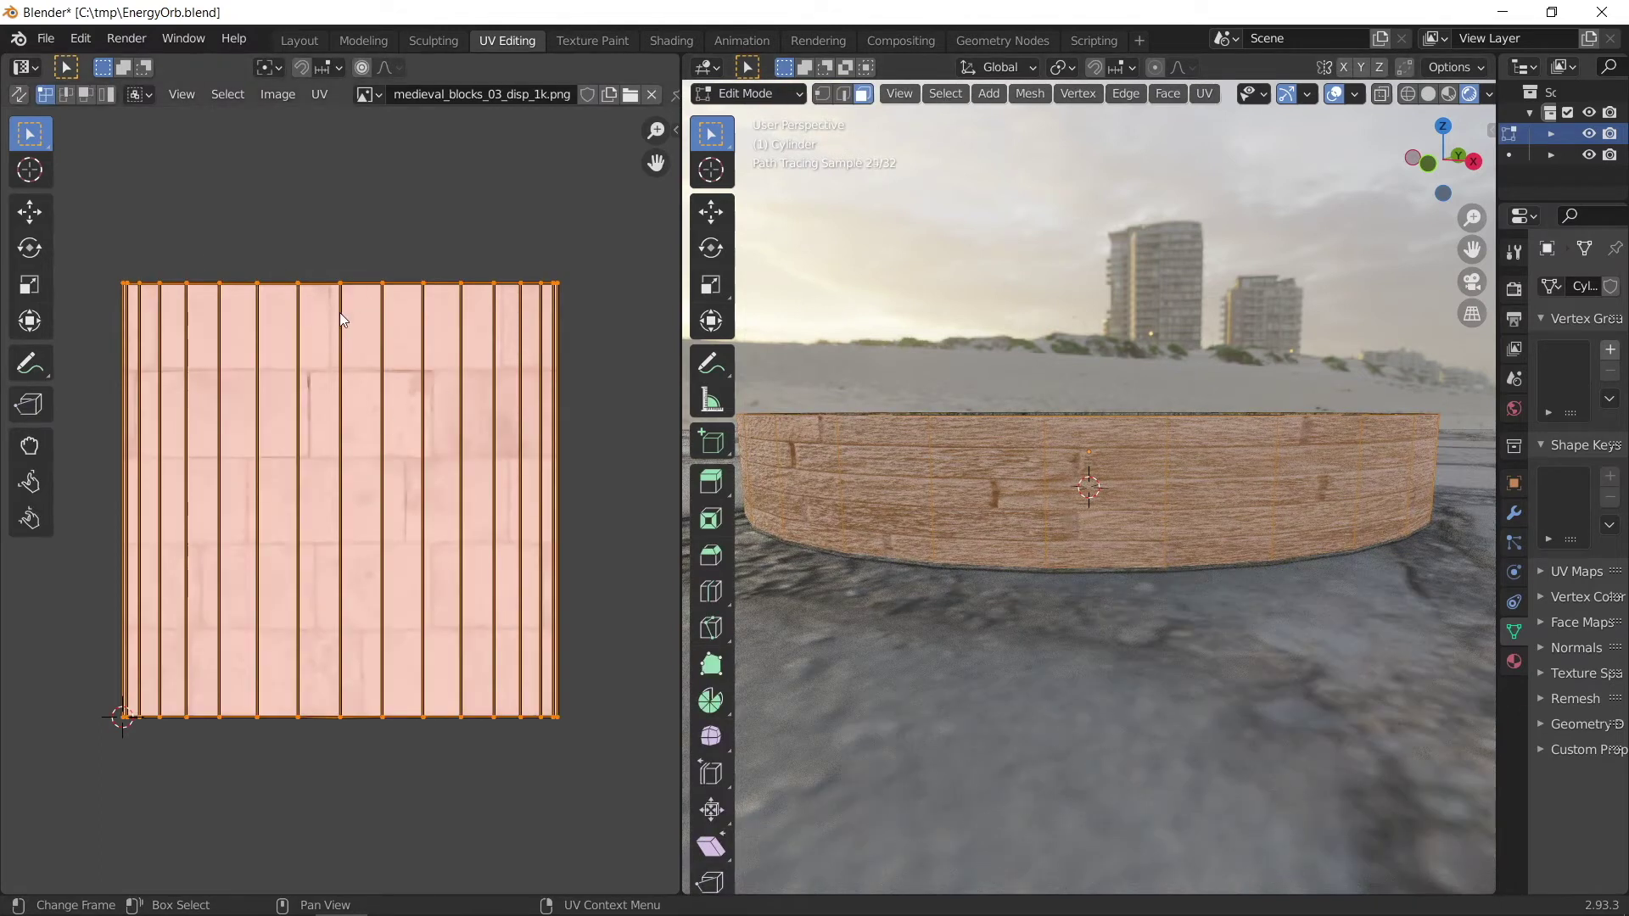
key(s)
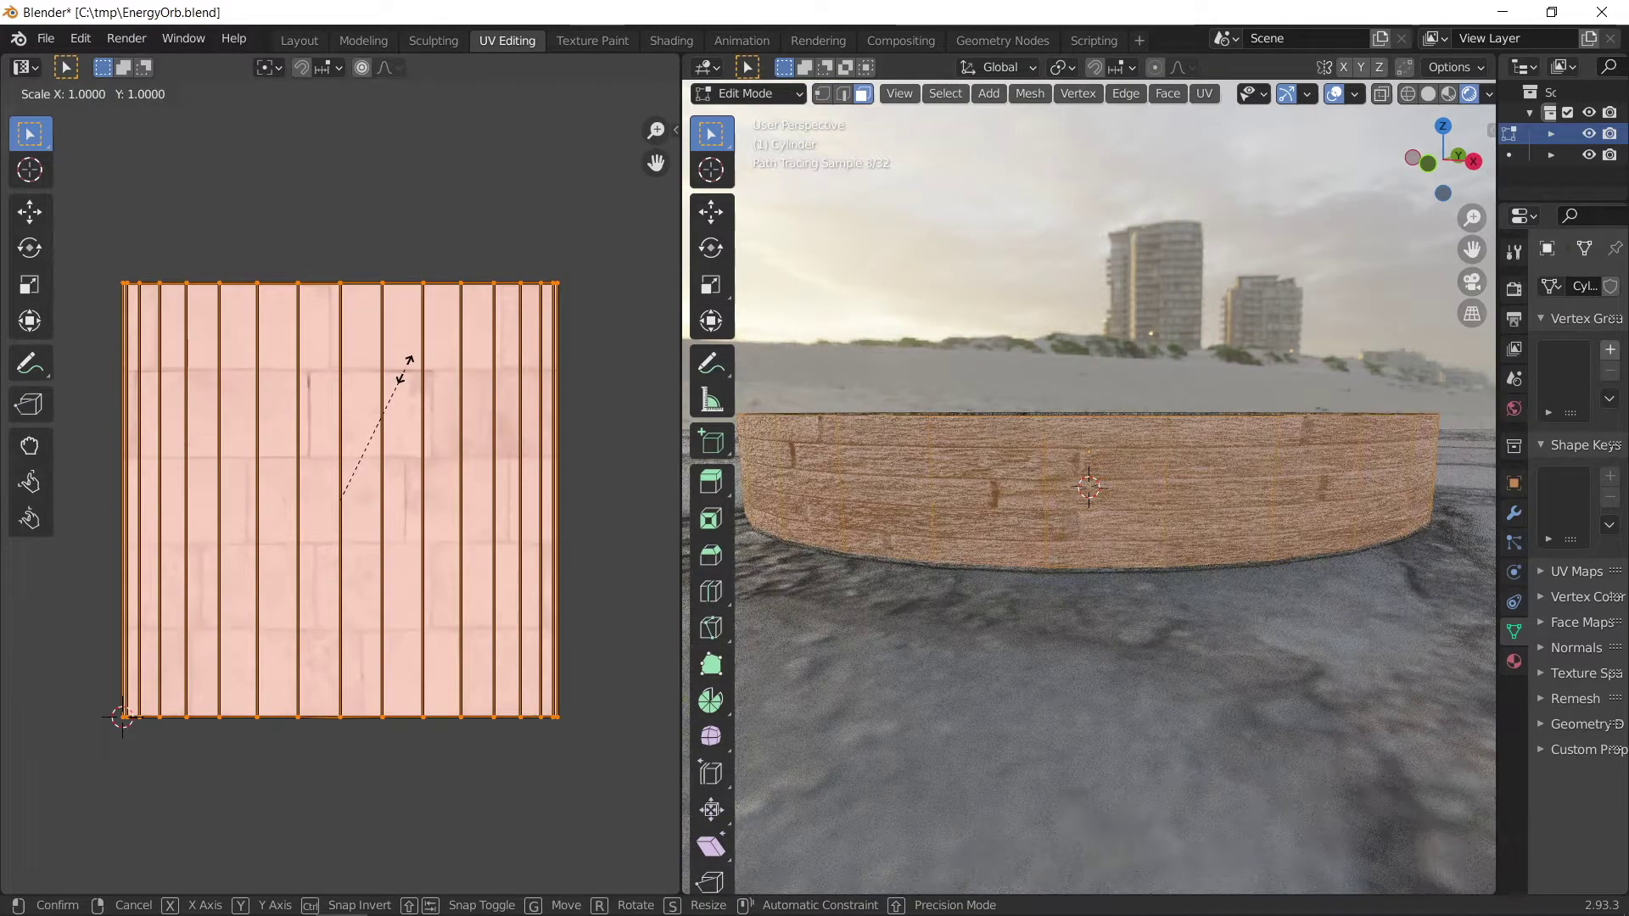
key(y)
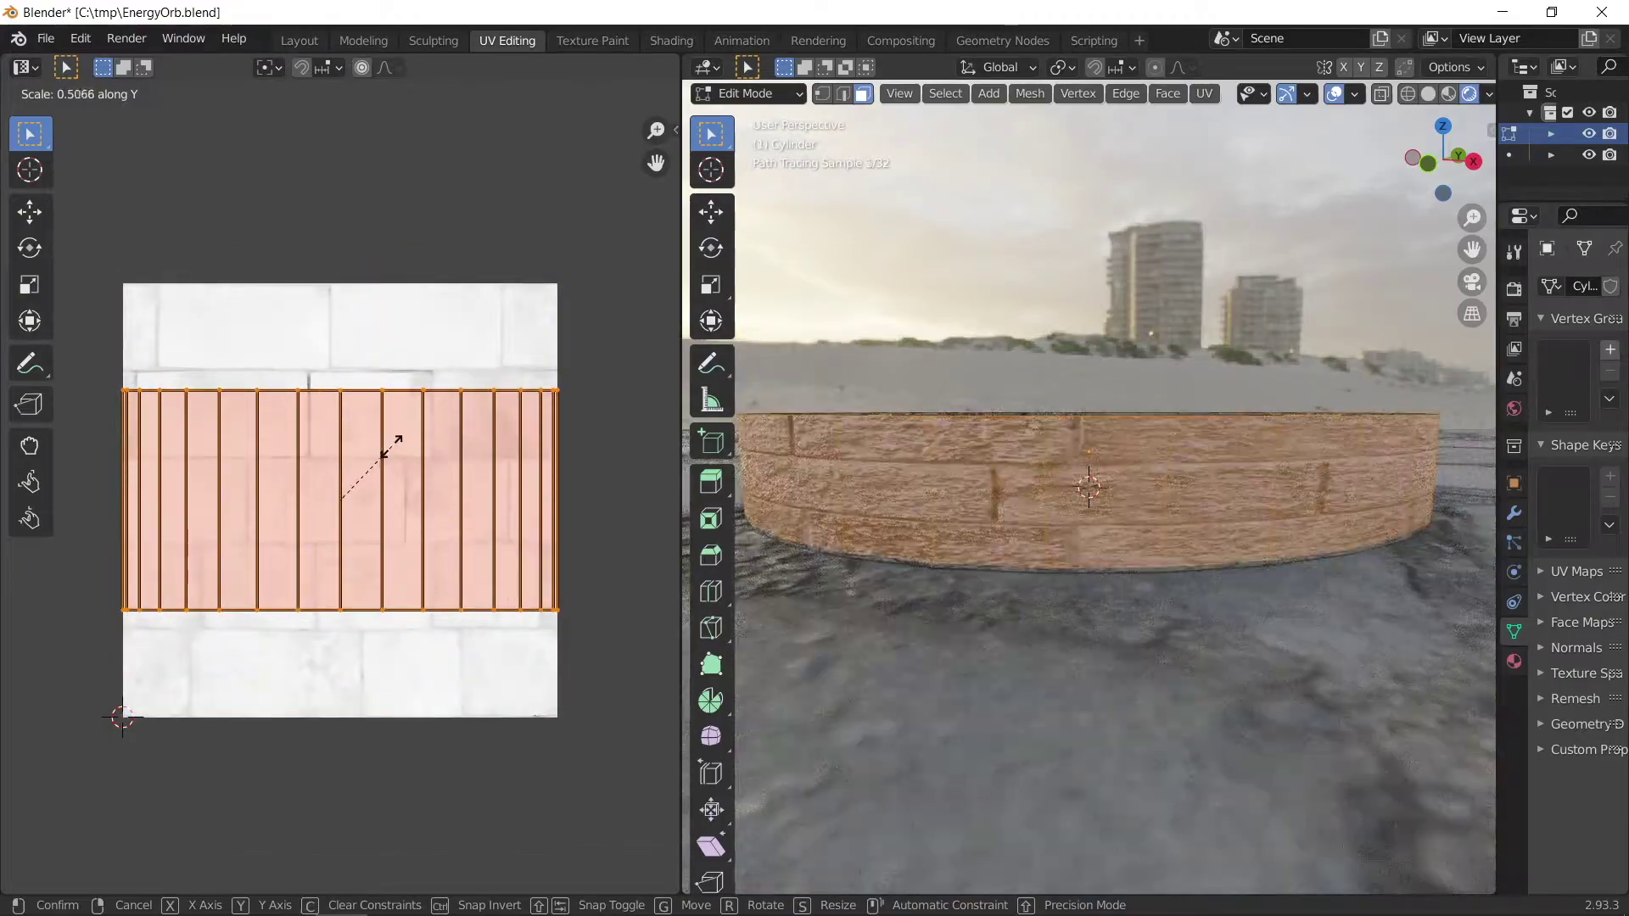
click(406, 437)
key(s)
key(x)
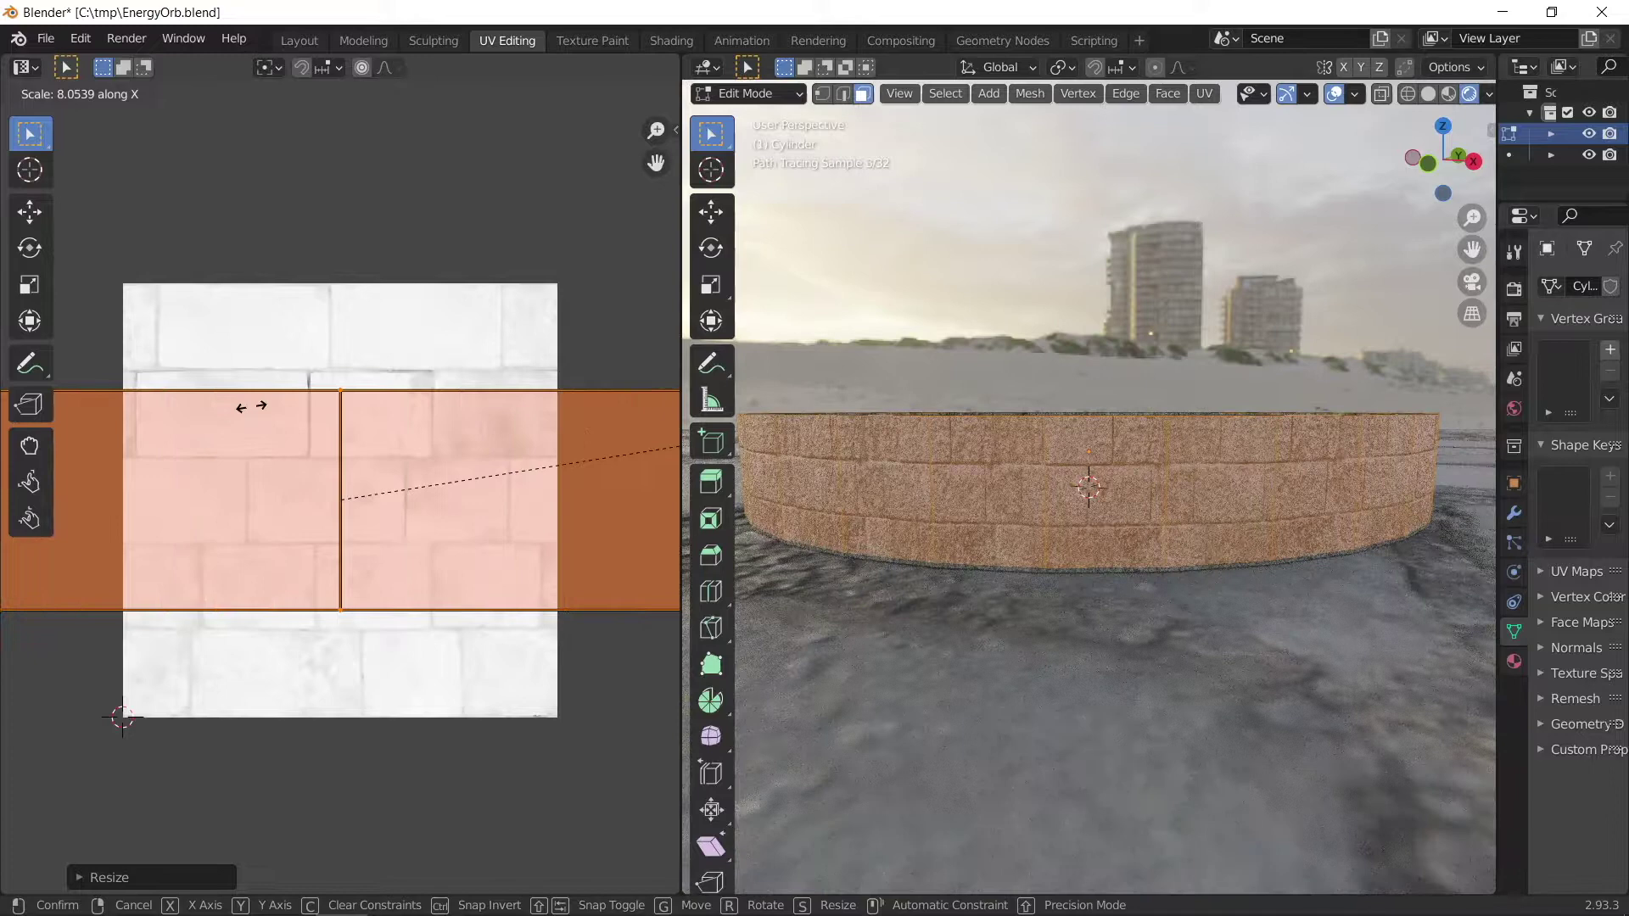
click(207, 408)
key(Tab)
mouse_move(939, 471)
middle_down()
mouse_move(1033, 511)
mouse_move(1147, 435)
middle_up()
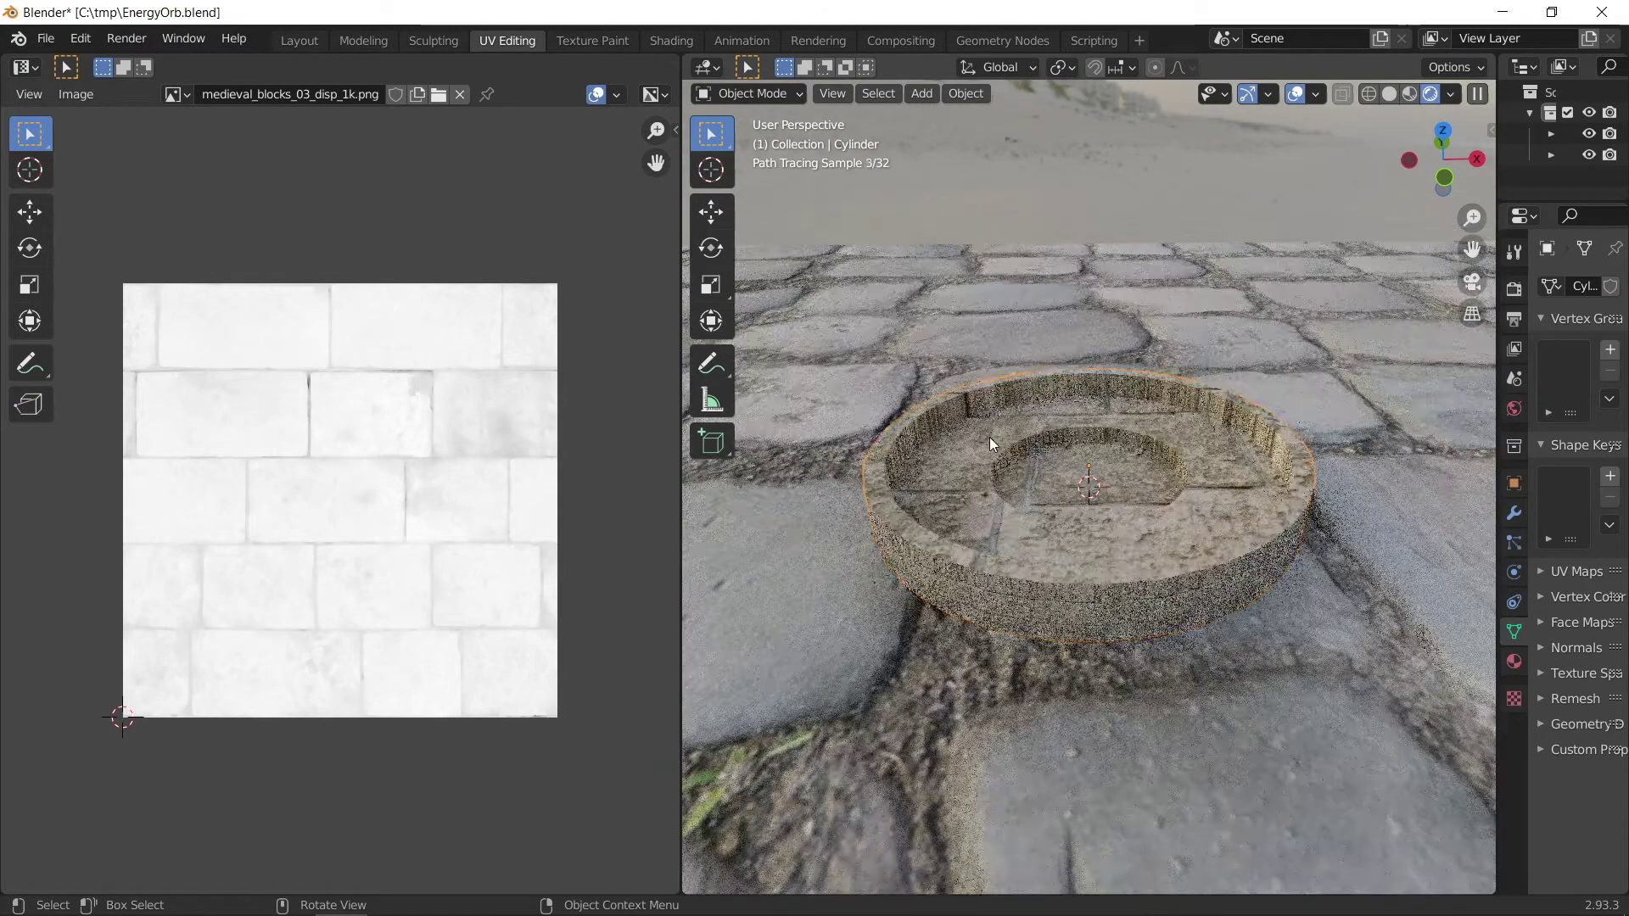
- Select the cylinder's linked faces in edit mode, then move and scale their UVs over the block texture
click(983, 424)
key(Tab)
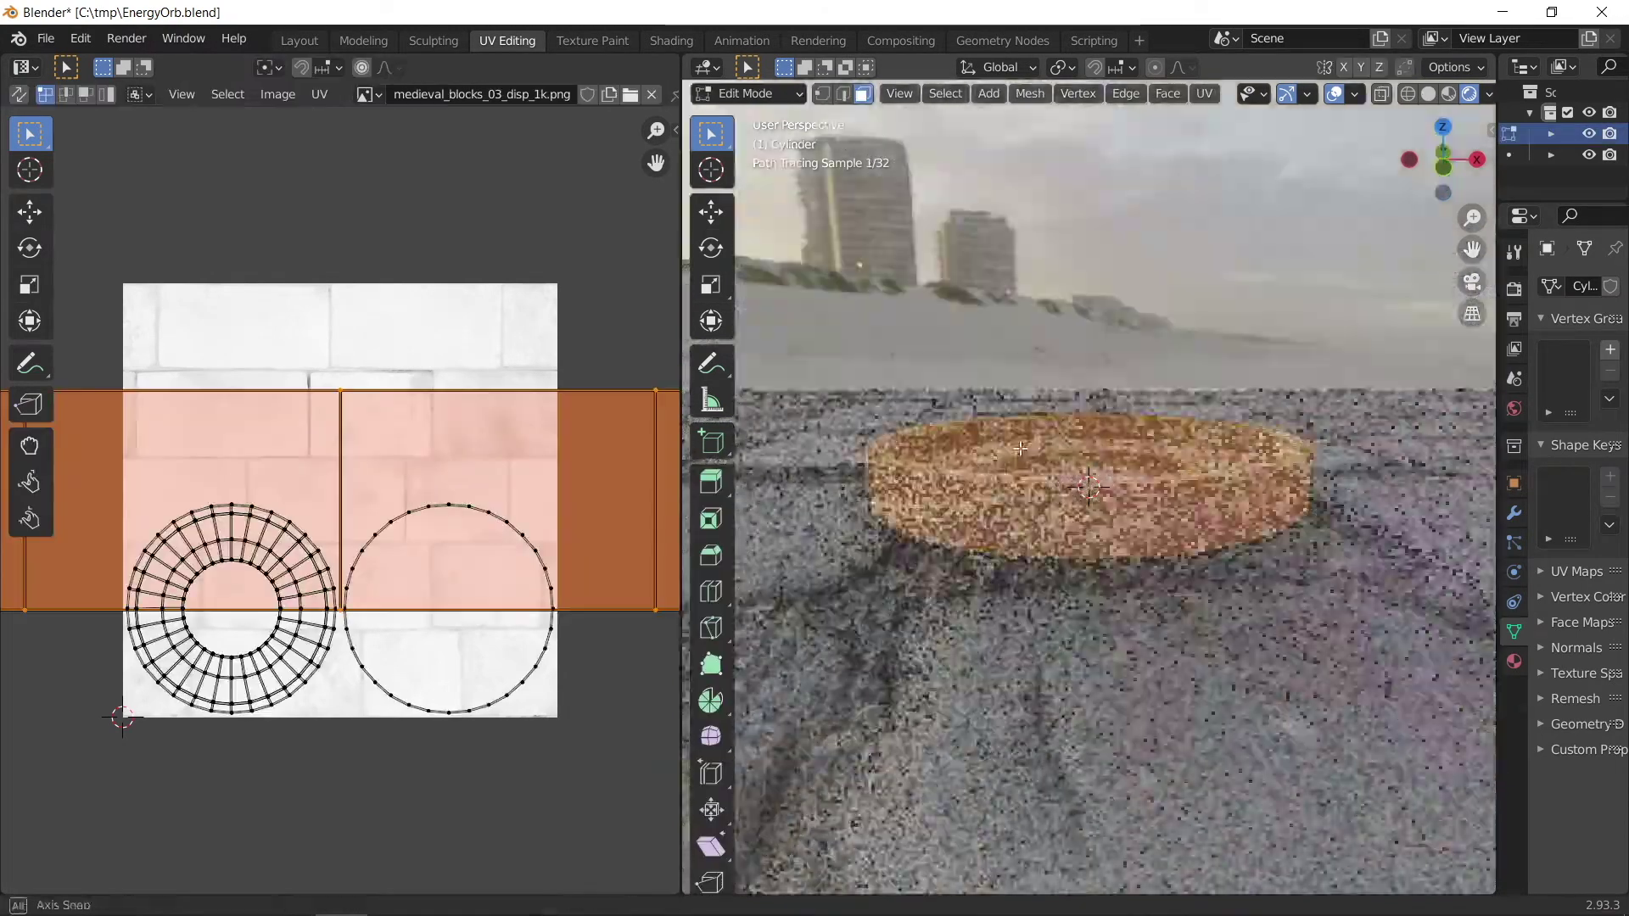
scroll(339, 492, down, 2)
key(l)
key(g)
click(466, 398)
key(s)
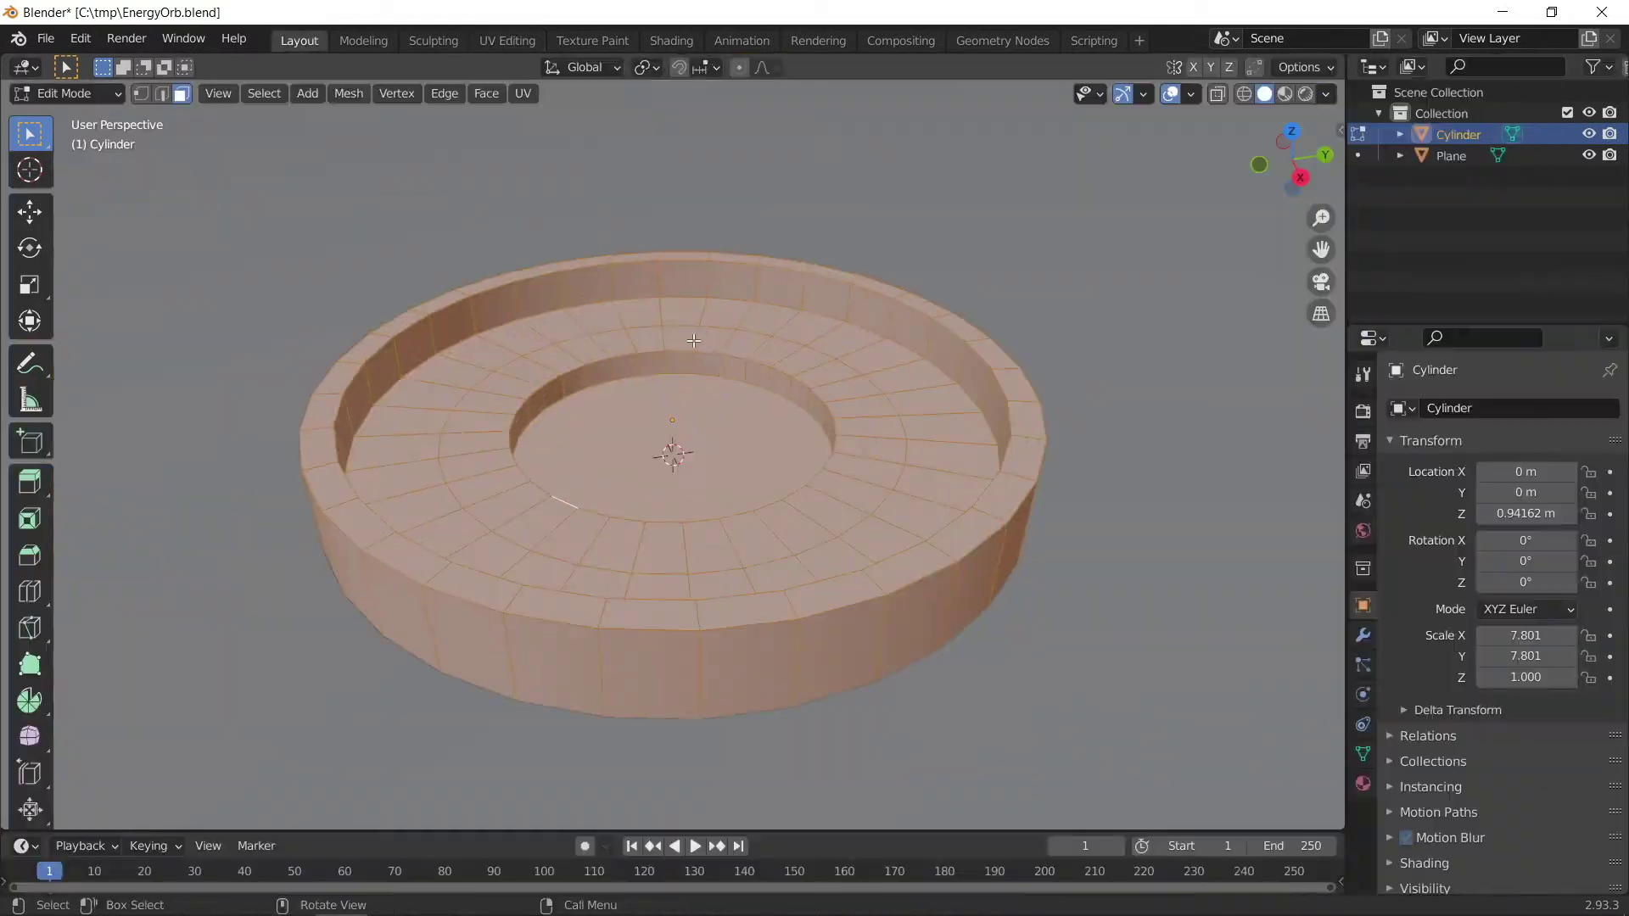
- Select the base's outer-rim inner wall loop, map it from the back orthographic view with Project from View, and open UV Editing
click(563, 303)
alt+click(535, 293)
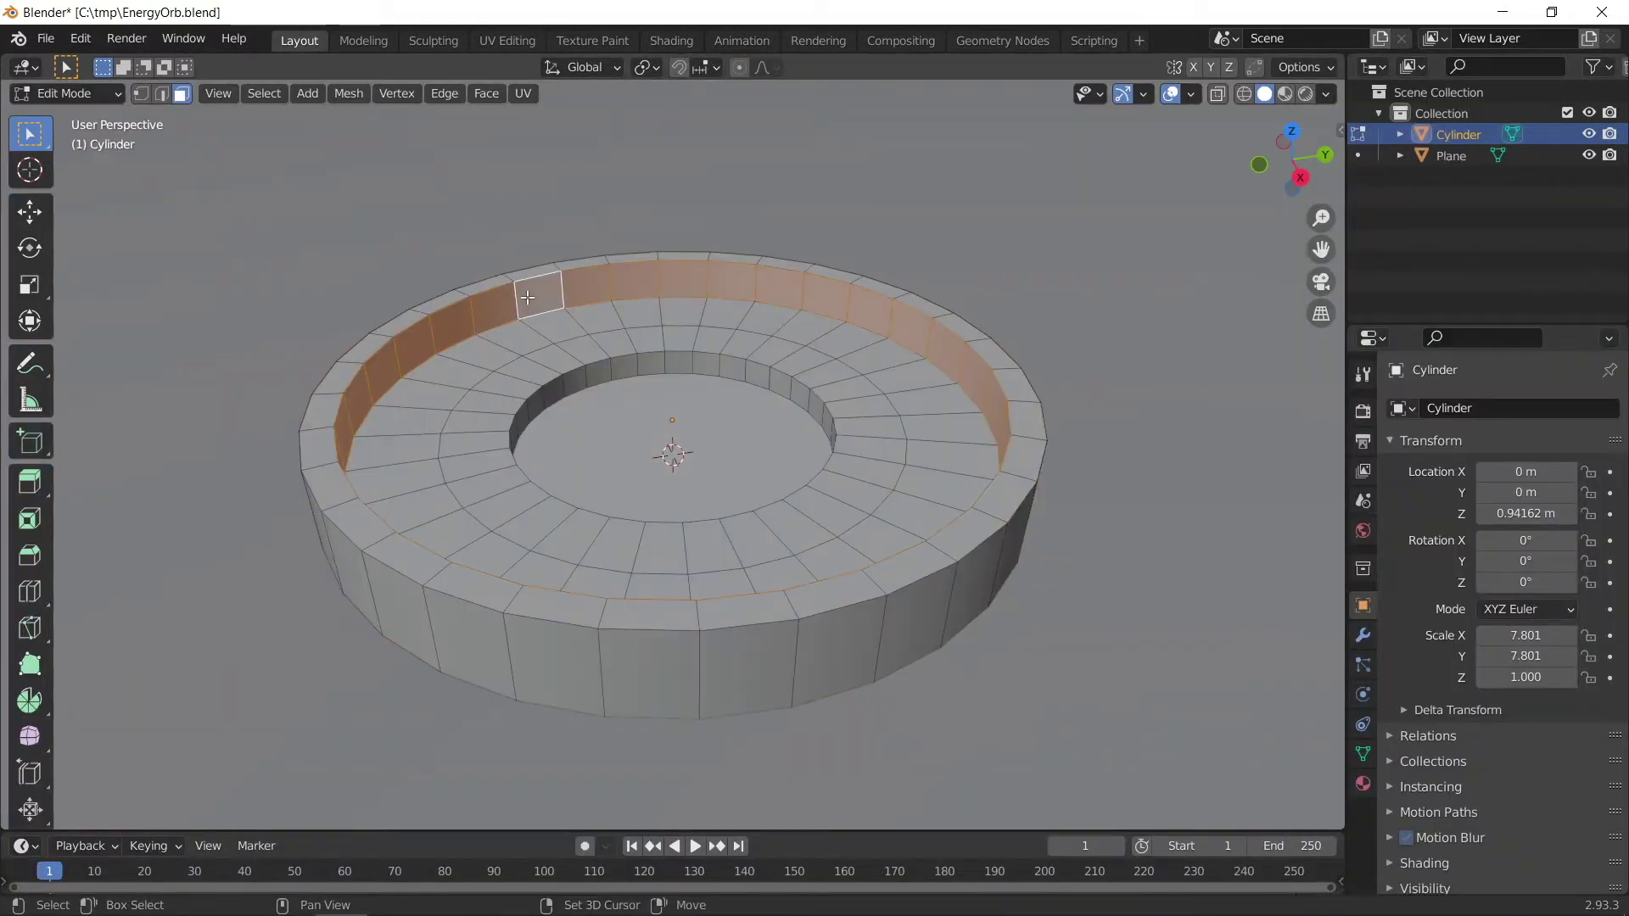
middle_drag(535, 292, 813, 322)
click(1306, 93)
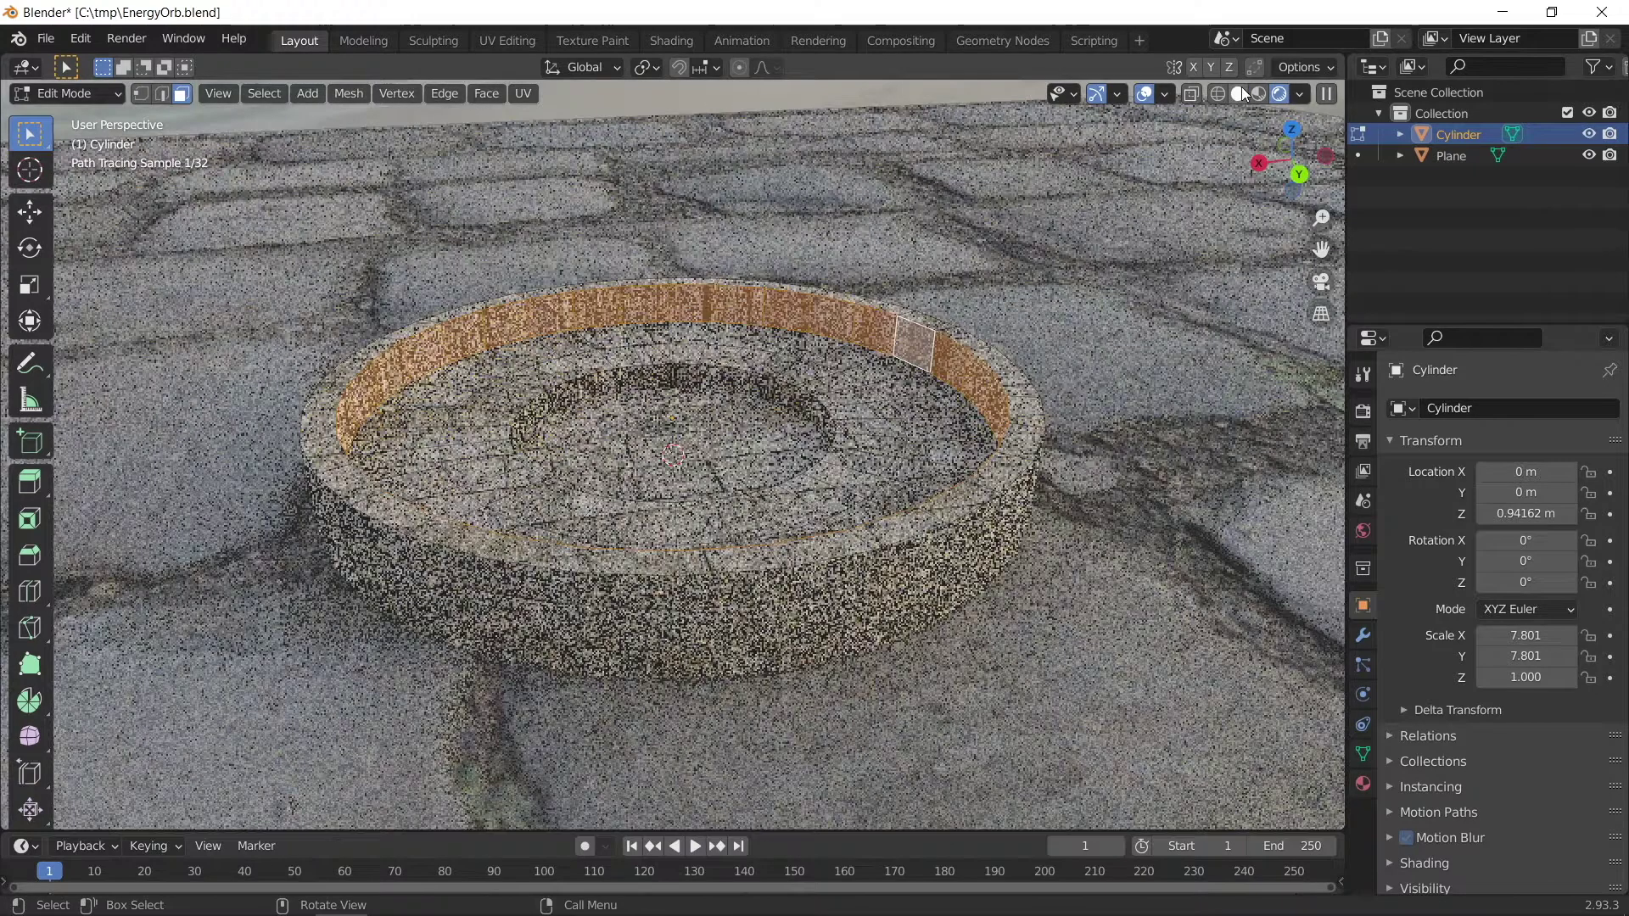
click(1239, 92)
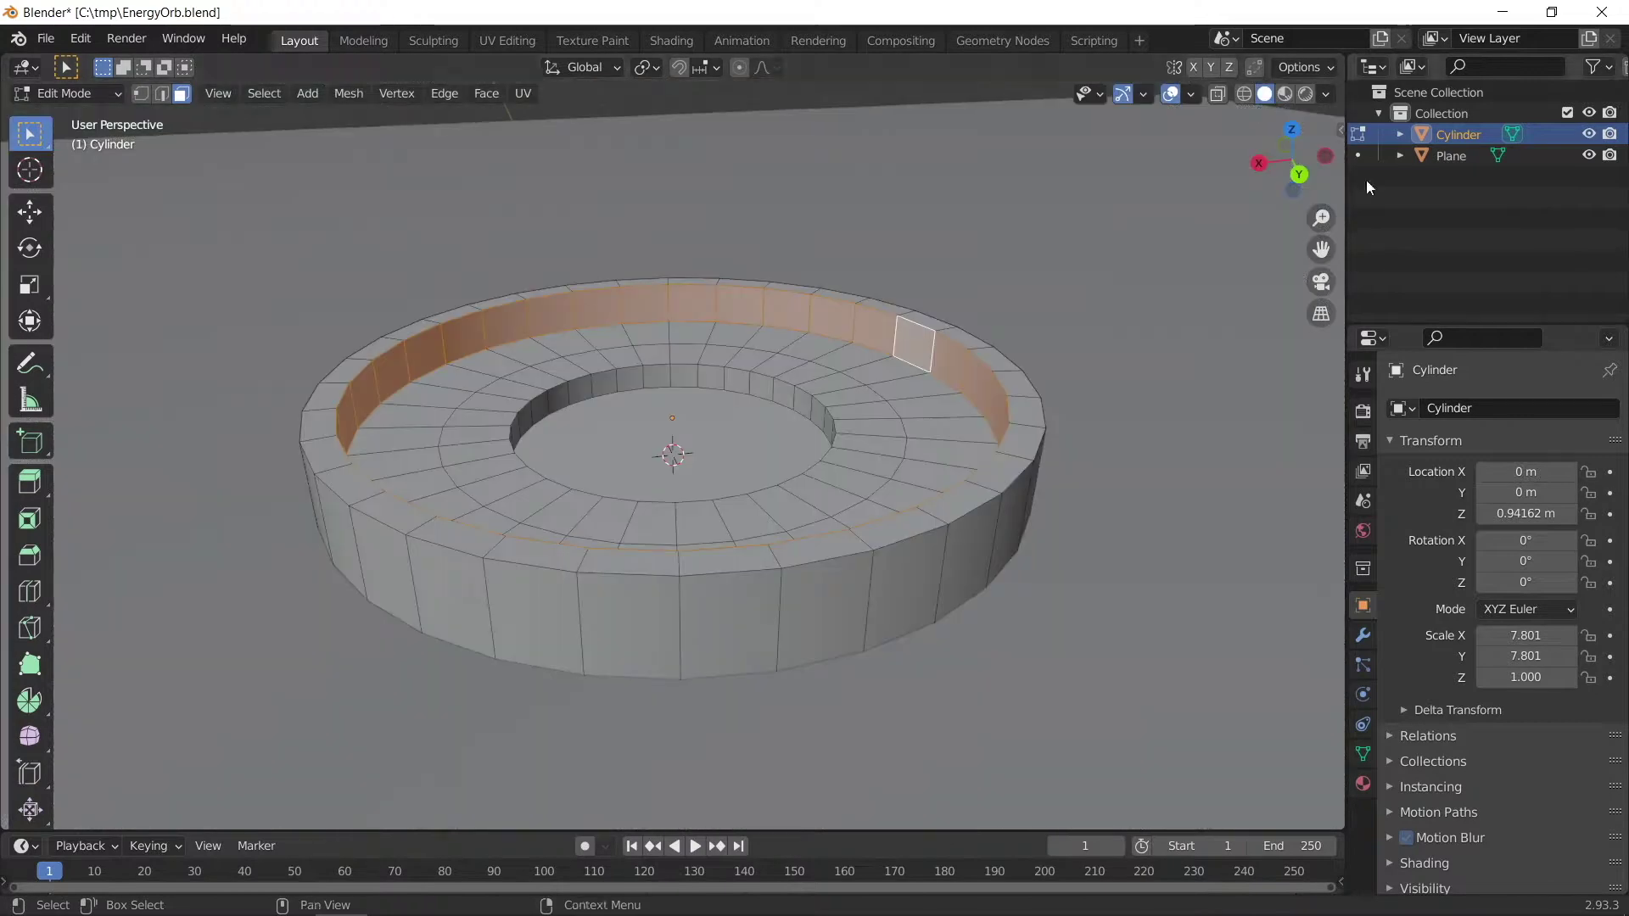
click(1301, 174)
click(1218, 94)
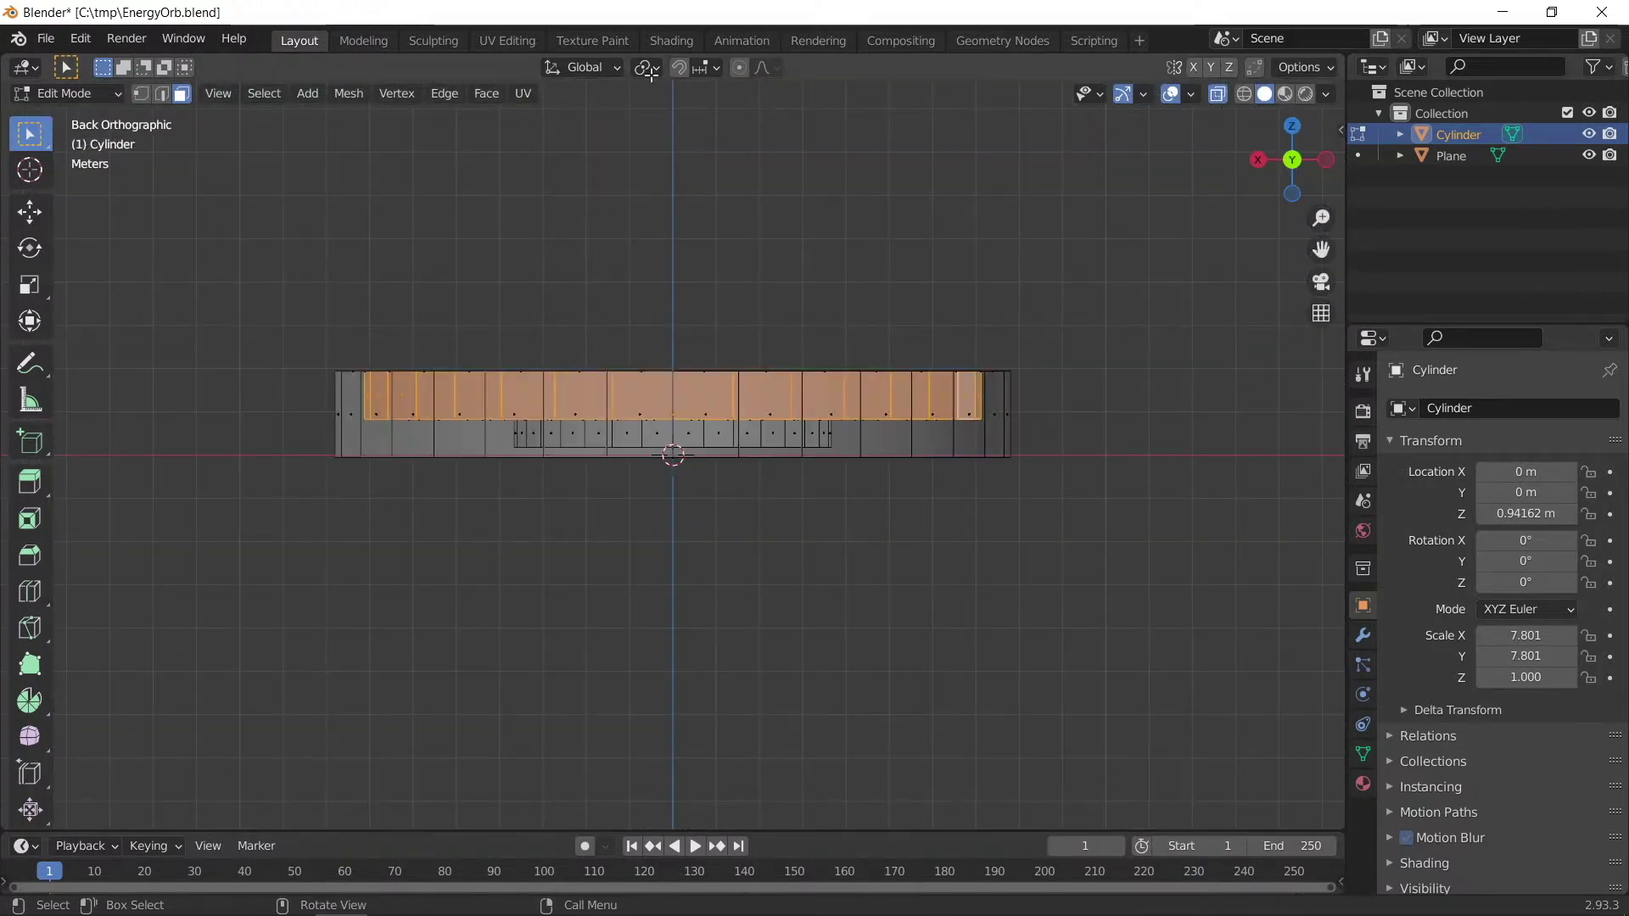
click(524, 90)
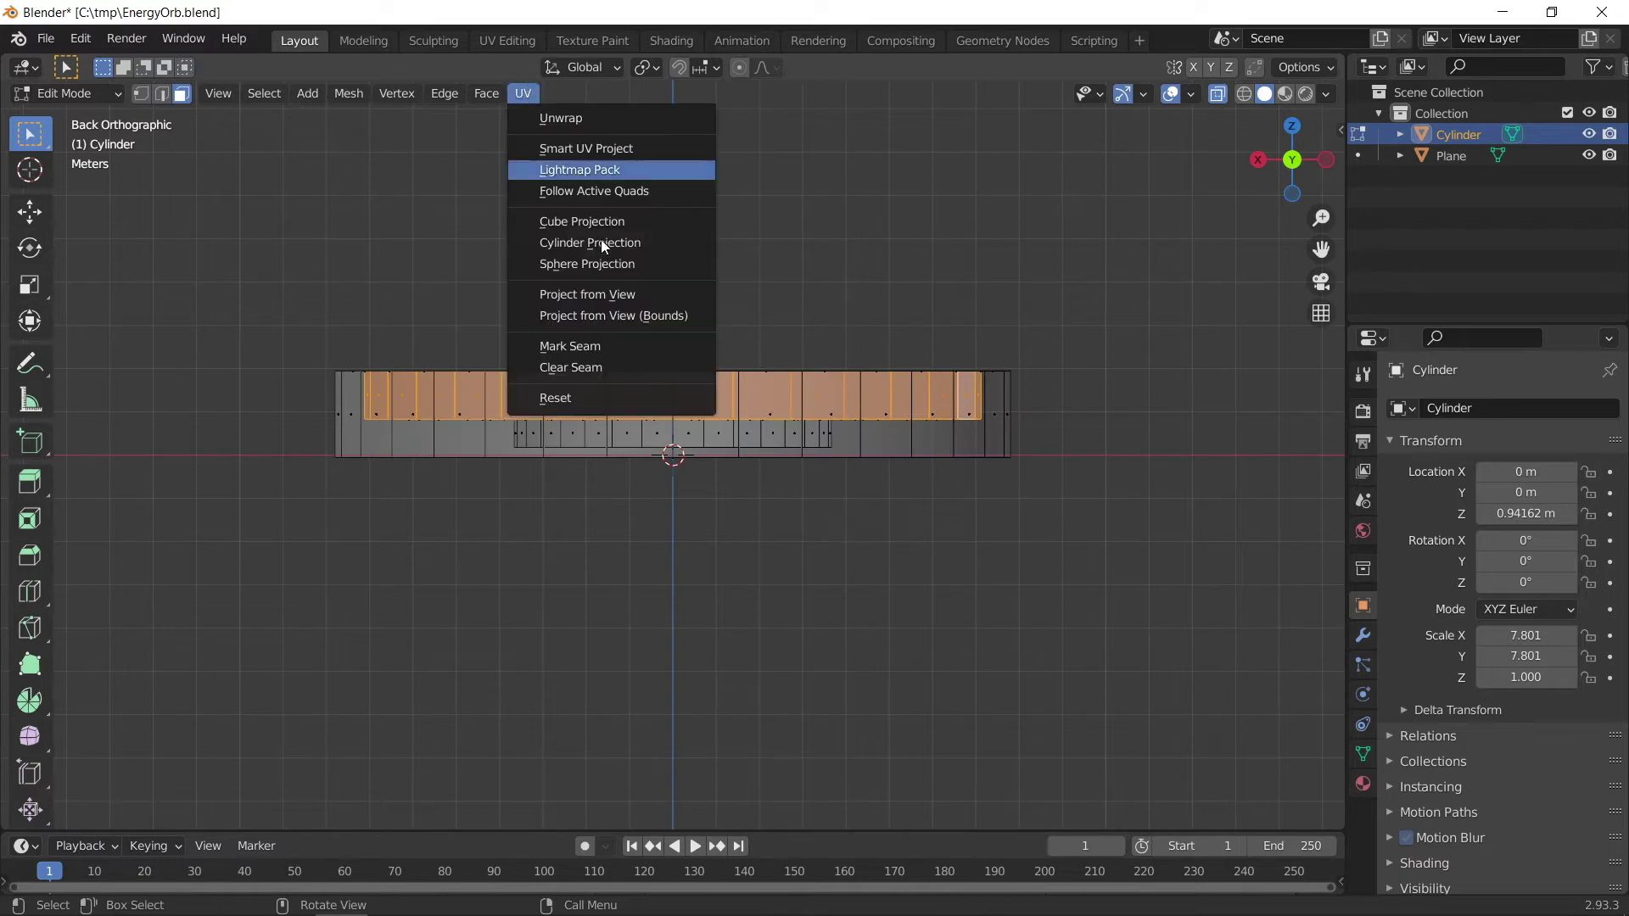
click(606, 295)
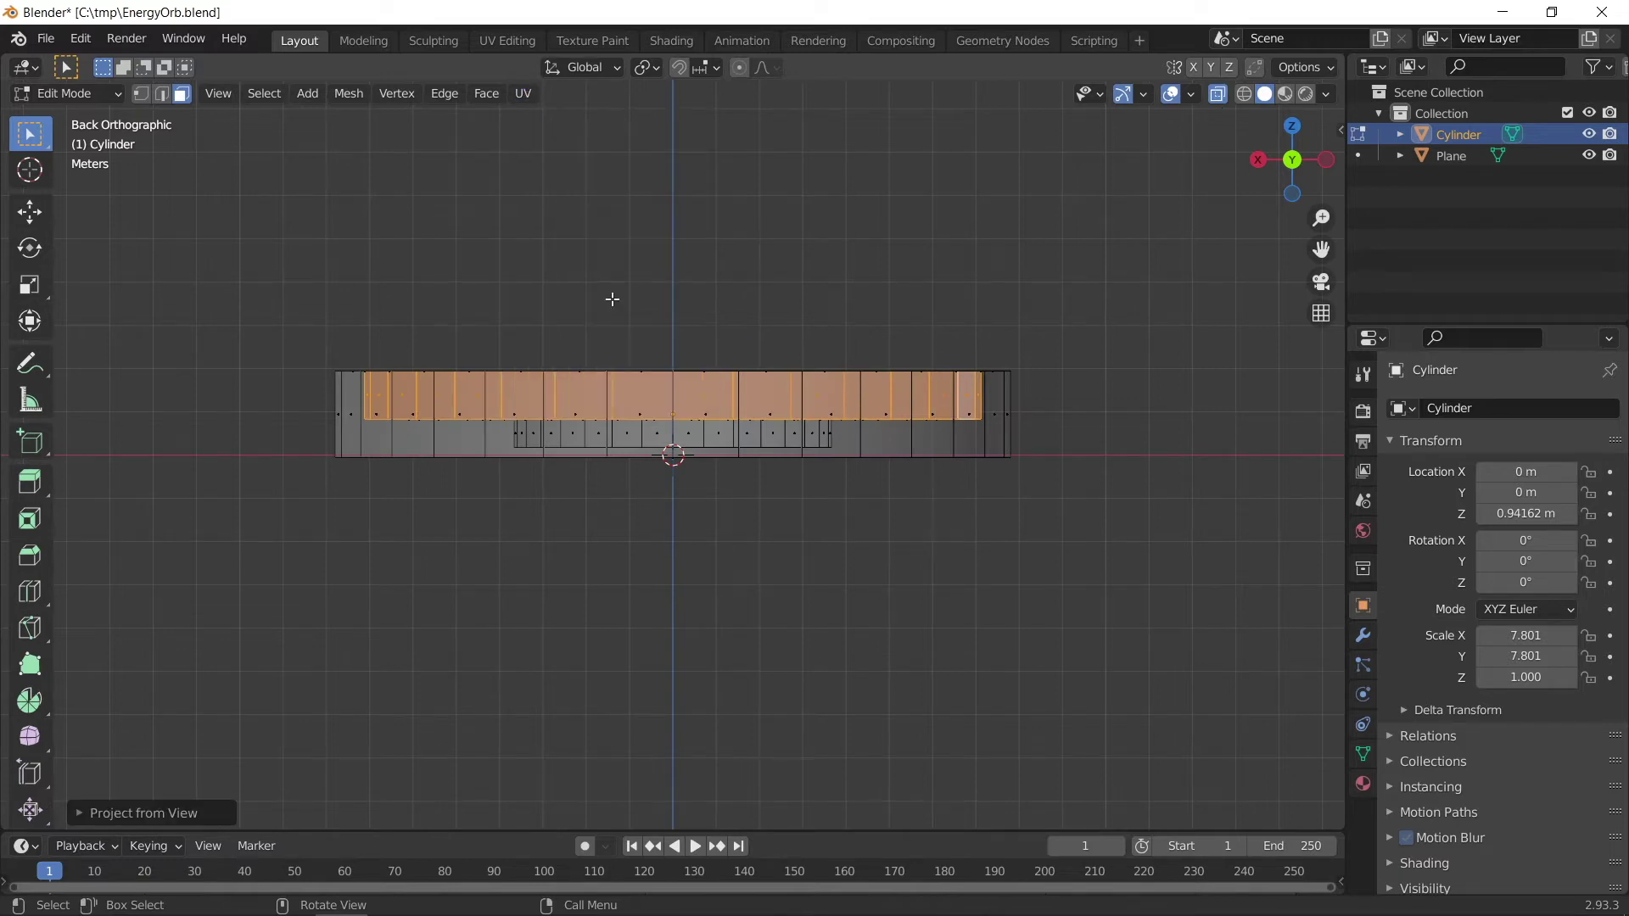
click(505, 39)
- Scale the rim inner wall's projected UVs along X and Y over the block texture
scroll(387, 487, up, 2)
scroll(387, 487, down, 1)
key(s)
key(x)
click(520, 466)
key(s)
key(y)
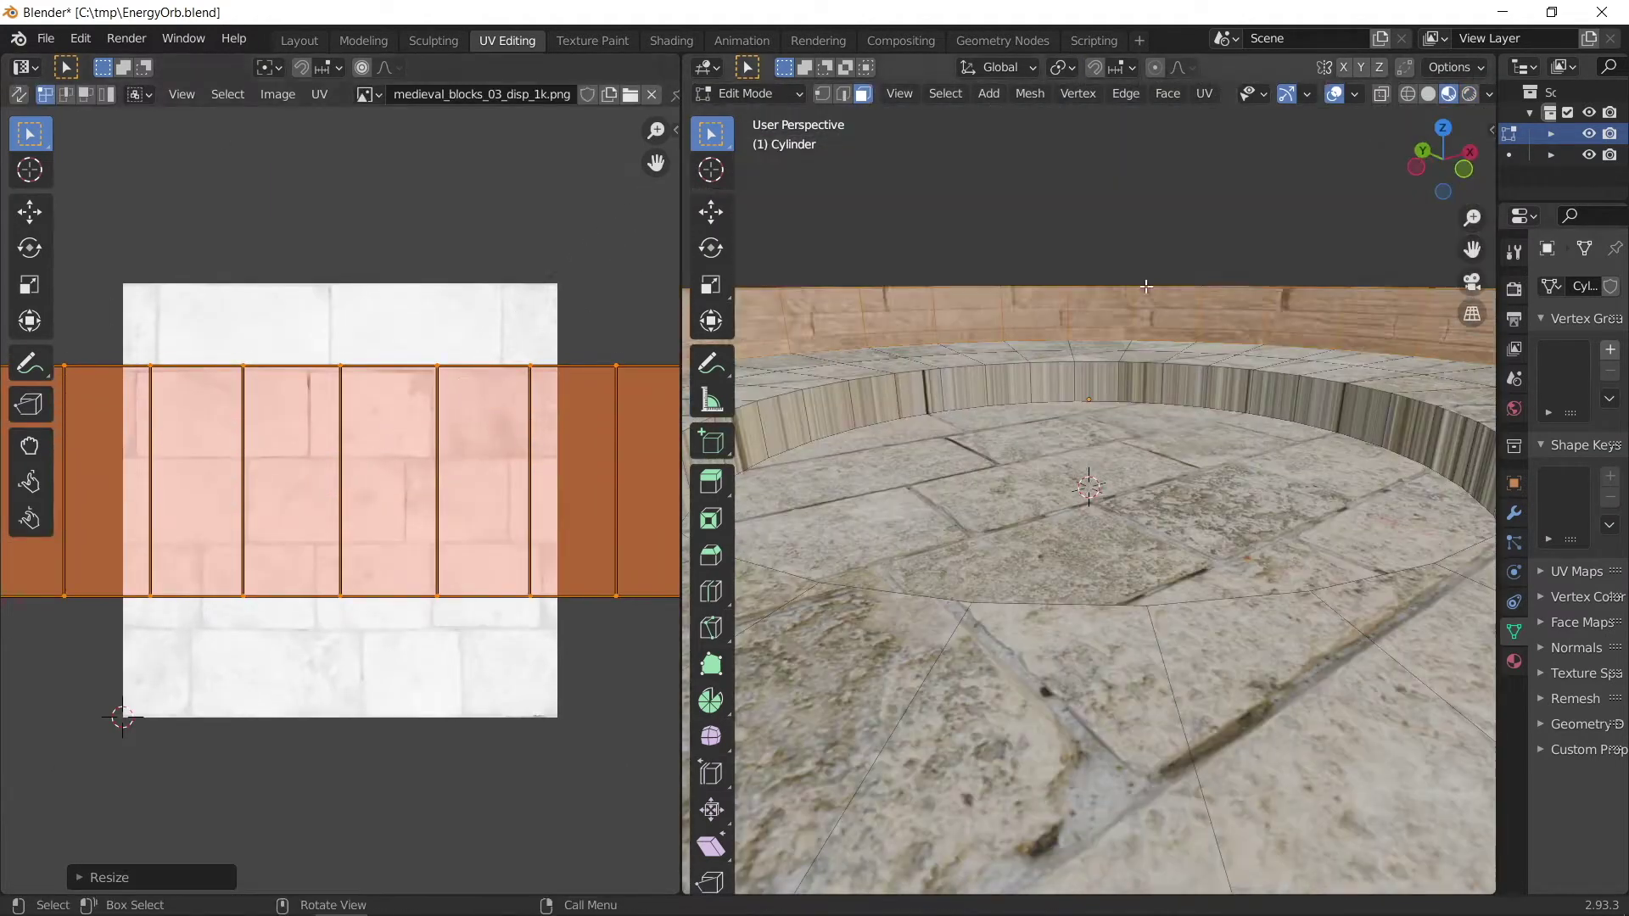
key(s)
key(x)
click(374, 458)
- Remap the rim's inner wall with Cube Projection and stretch its UVs along X across the block texture
click(1204, 93)
click(1239, 298)
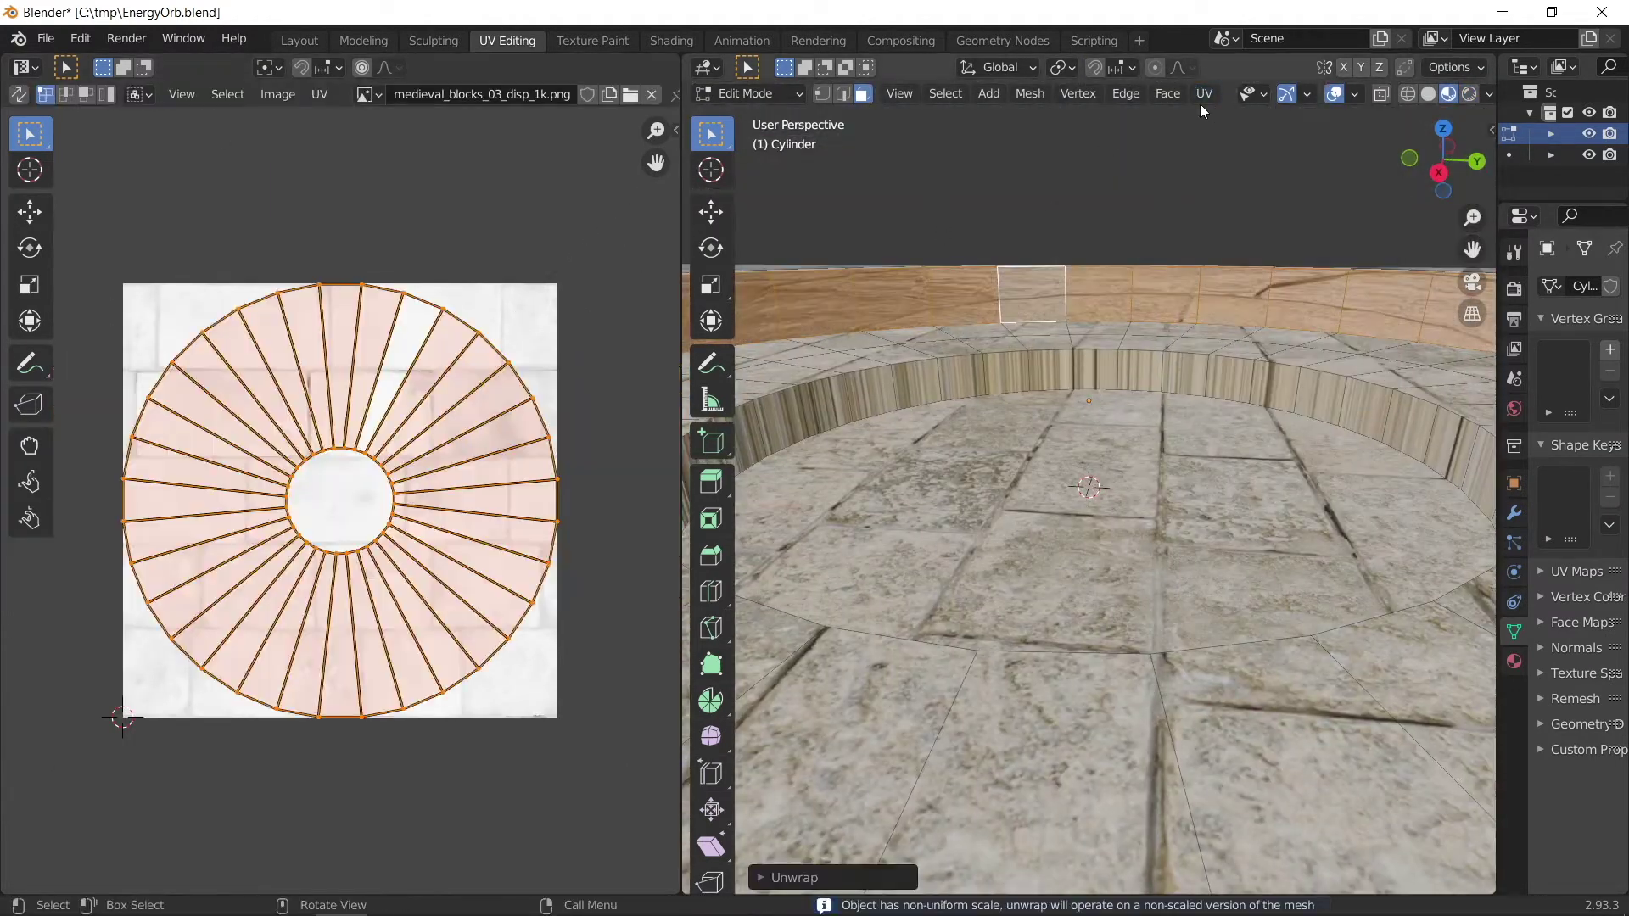
key(s)
key(x)
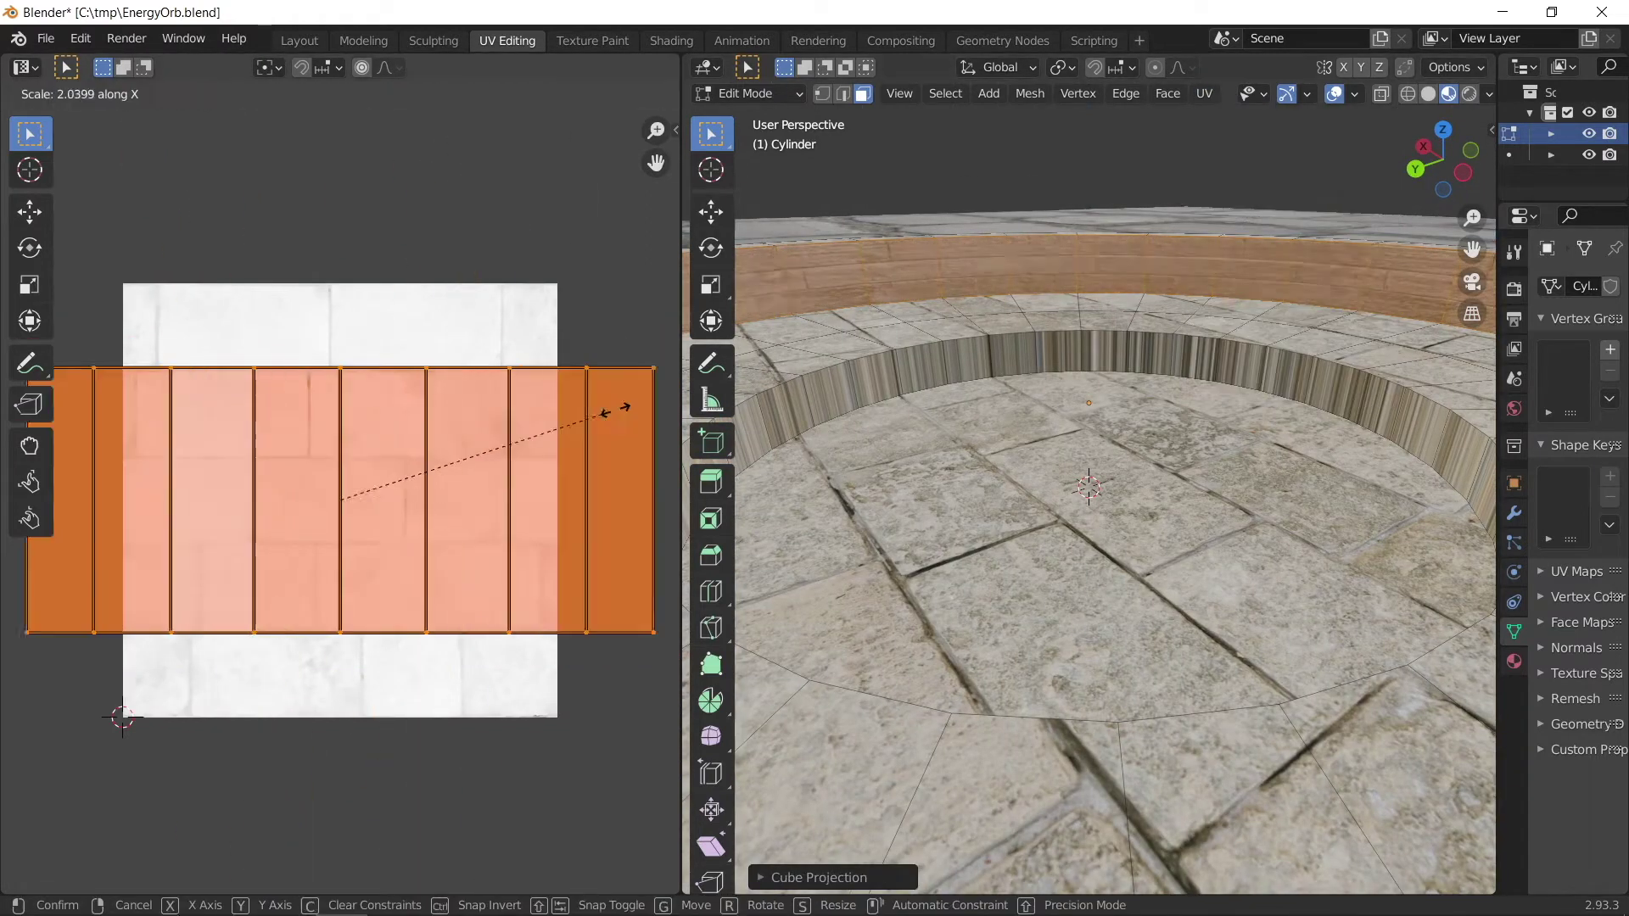
click(73, 373)
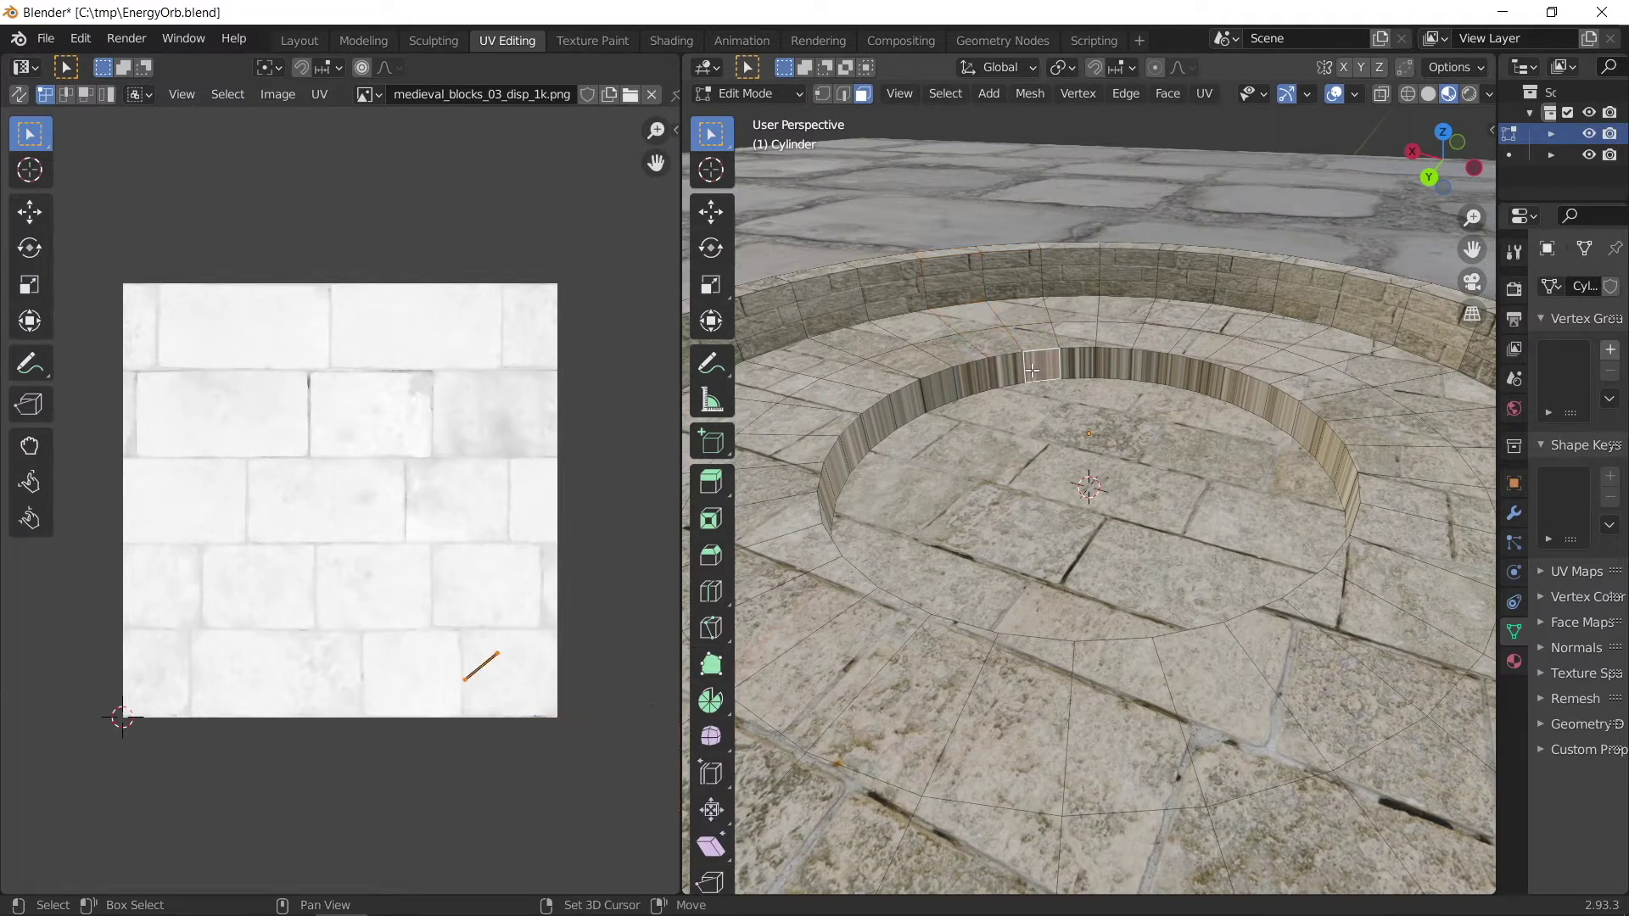
- Select the wall loop of the central recess and map it with Cube Projection
alt+click(1049, 367)
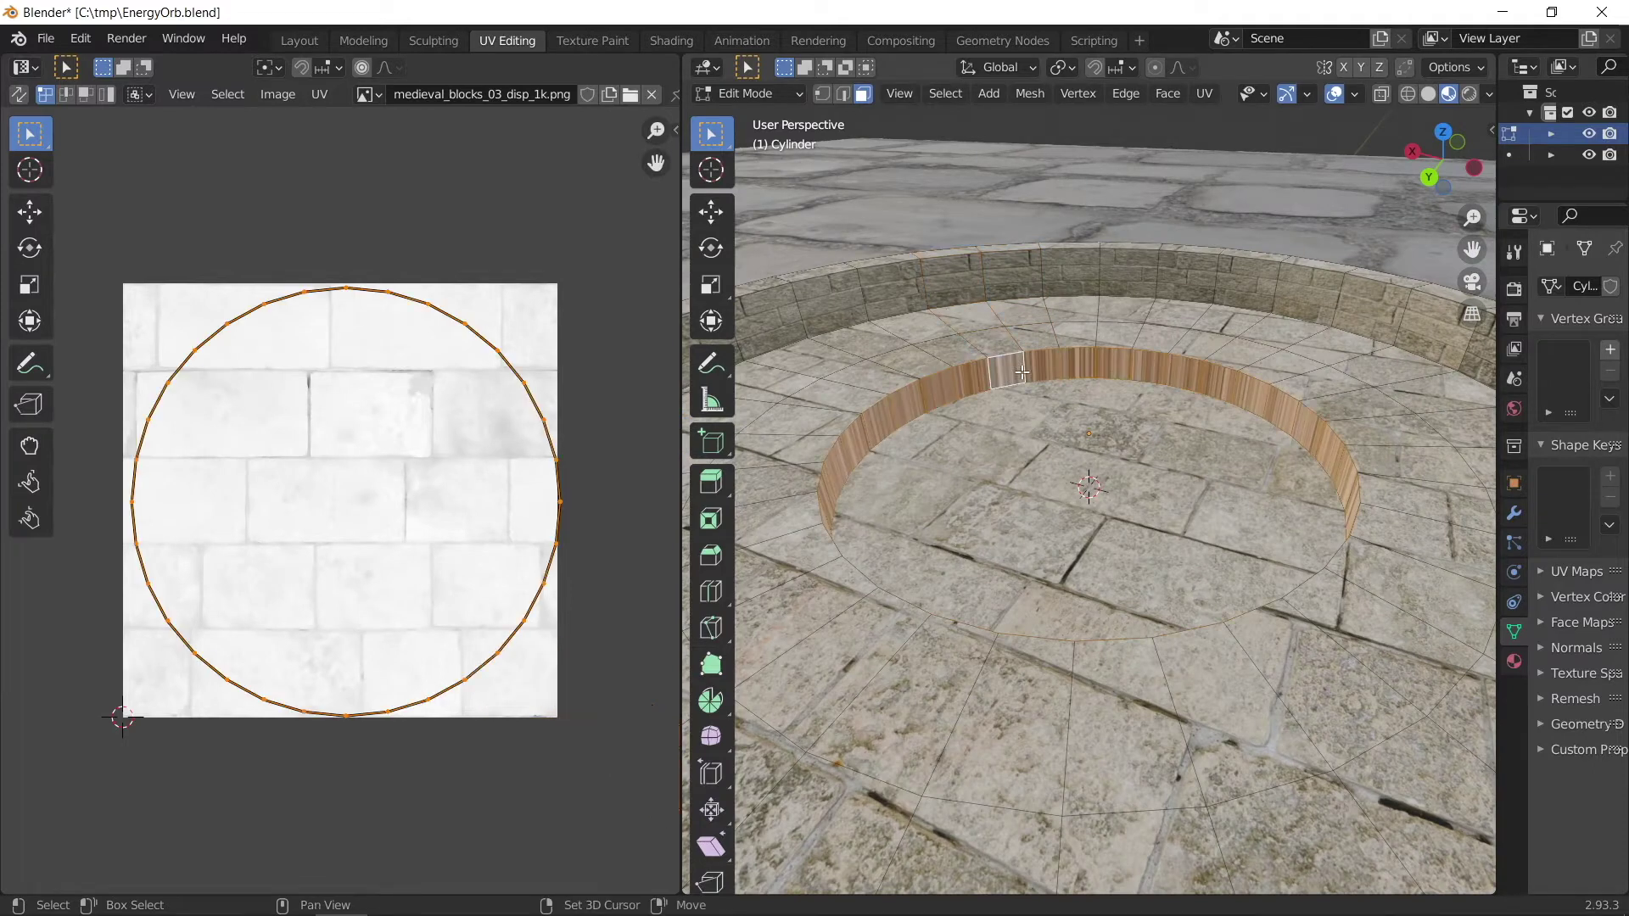
click(1205, 95)
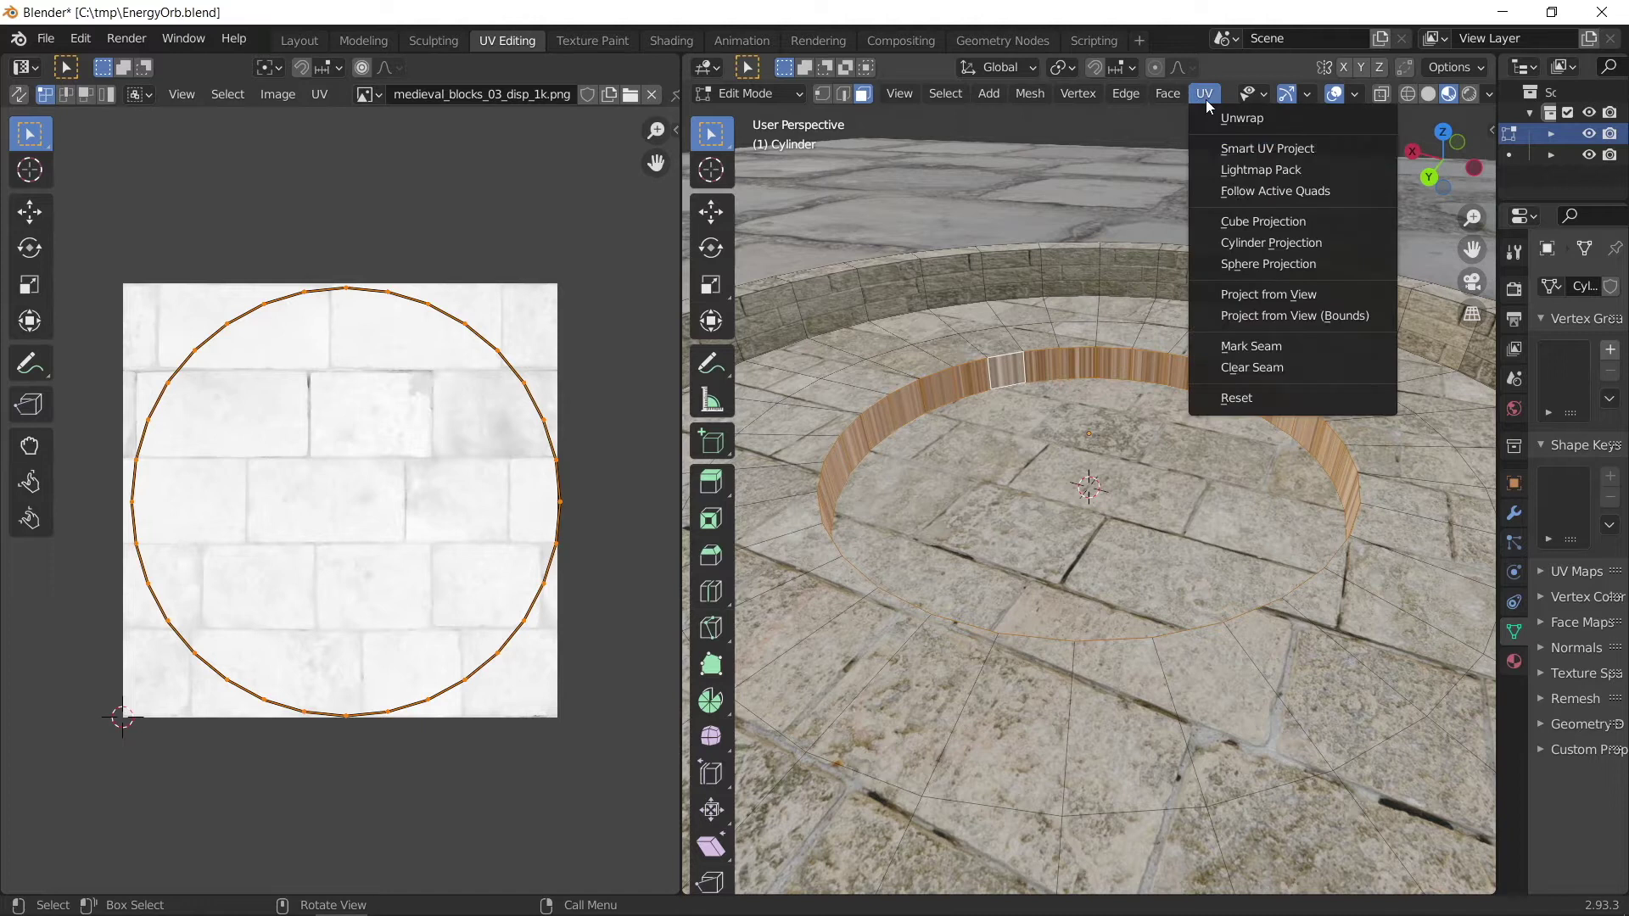
click(1263, 220)
middle_drag(349, 421, 334, 380)
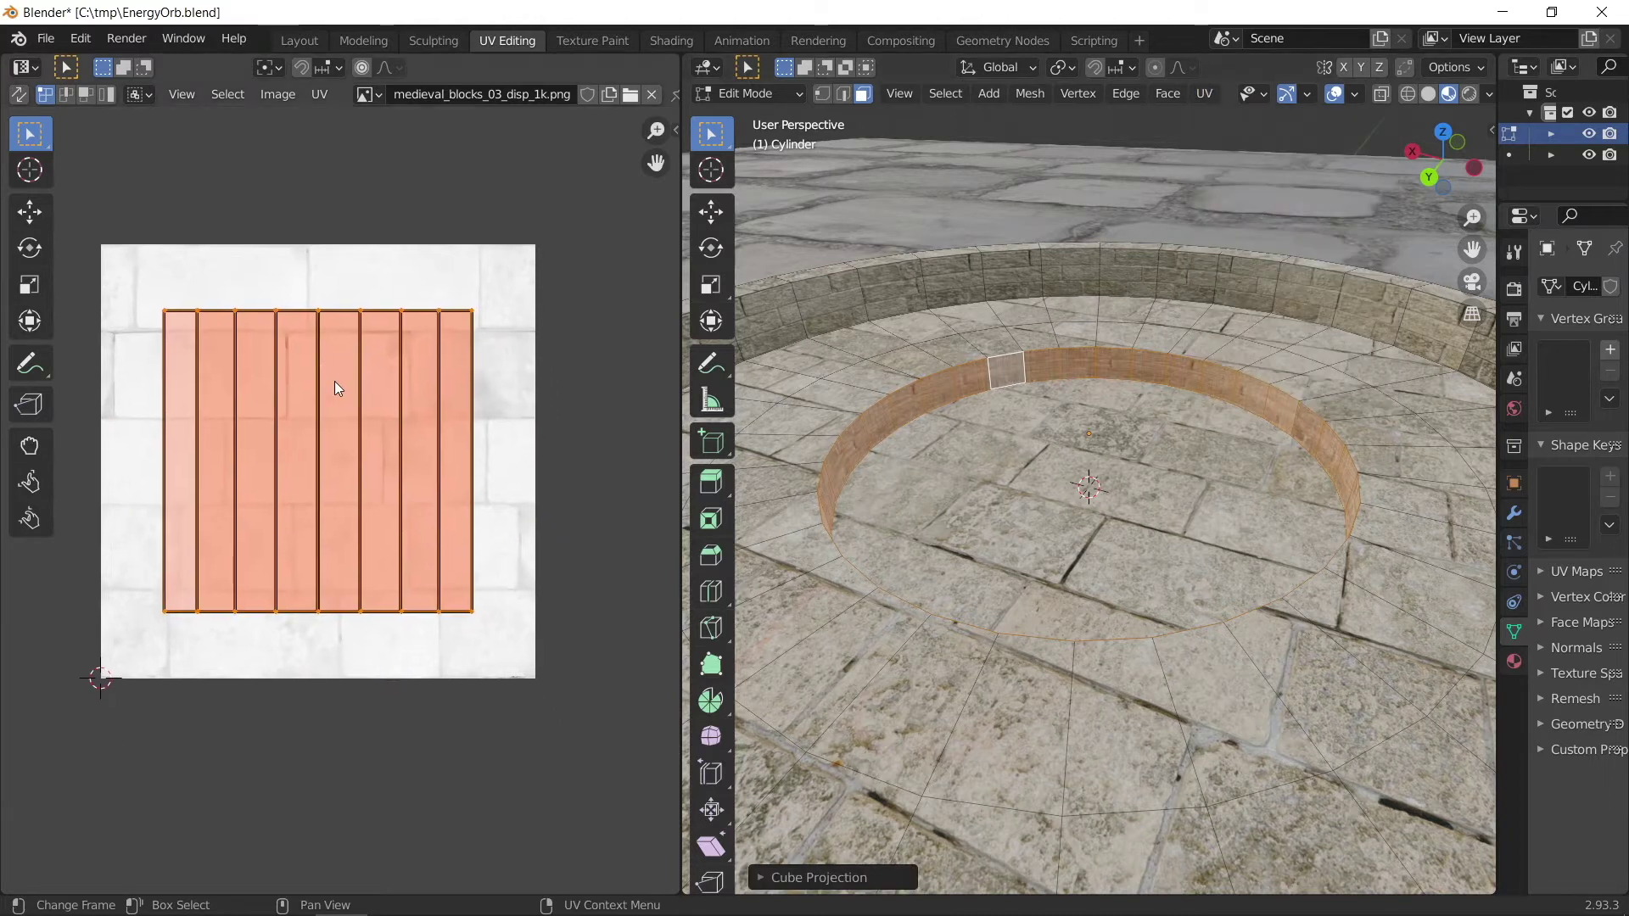
- Widen the central recess wall's UVs along X and scale them to about 0.24 along Y
key(s)
key(x)
click(392, 365)
key(s)
key(y)
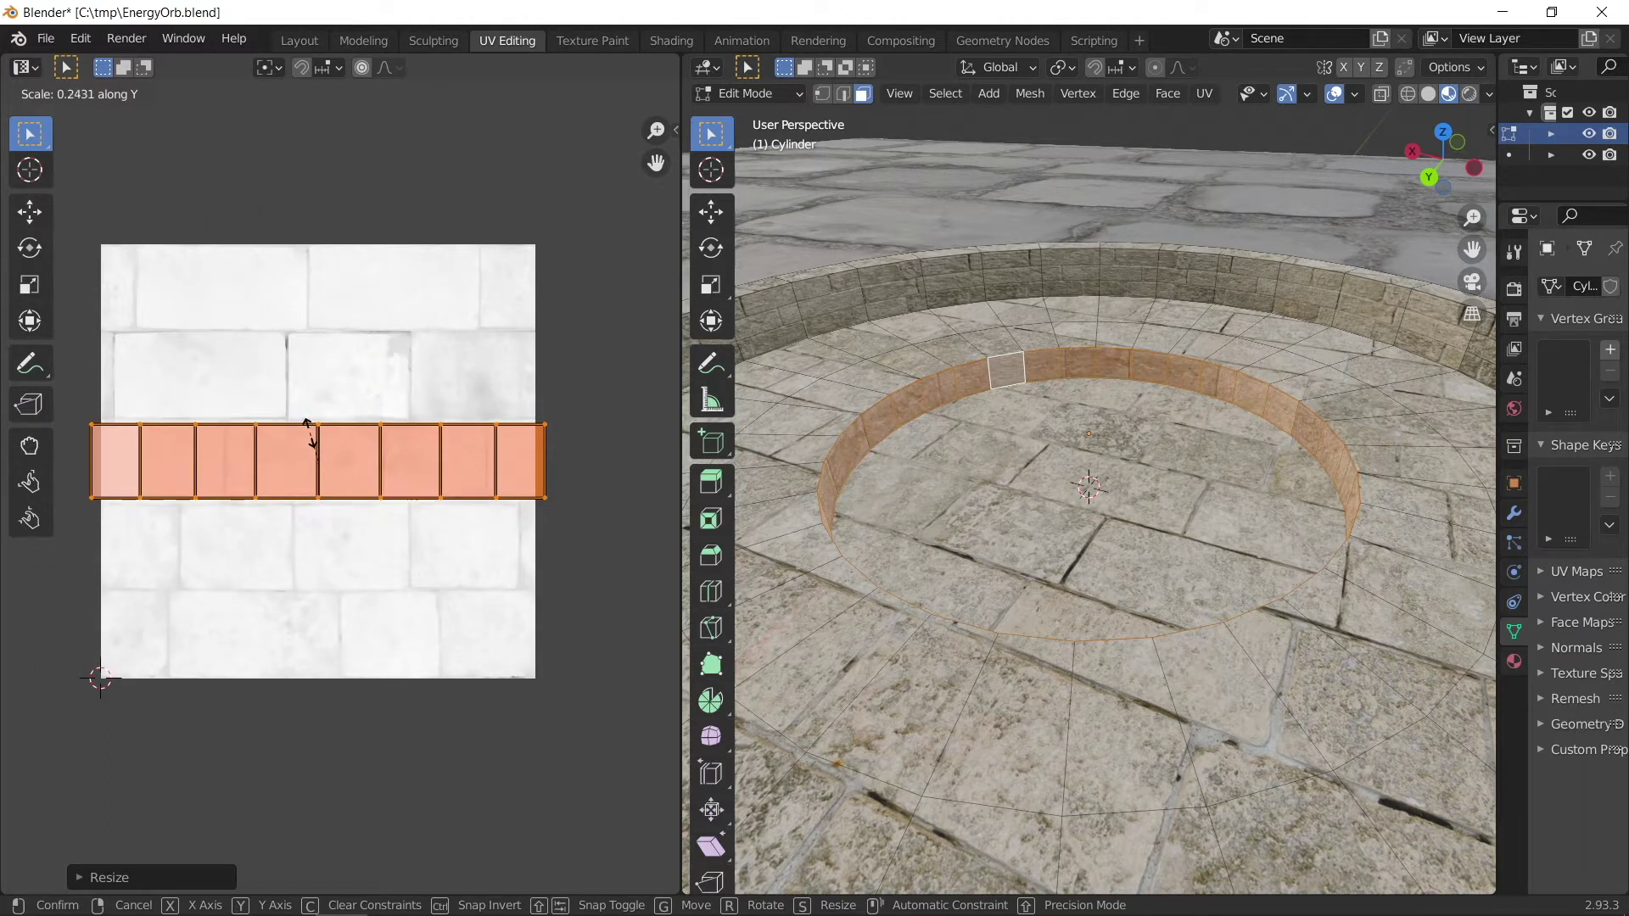
click(311, 433)
scroll(1232, 319, up, 3)
middle_drag(1232, 255, 1239, 316)
- Return the base to Object Mode and switch back to the Layout workspace
key(Tab)
click(301, 43)
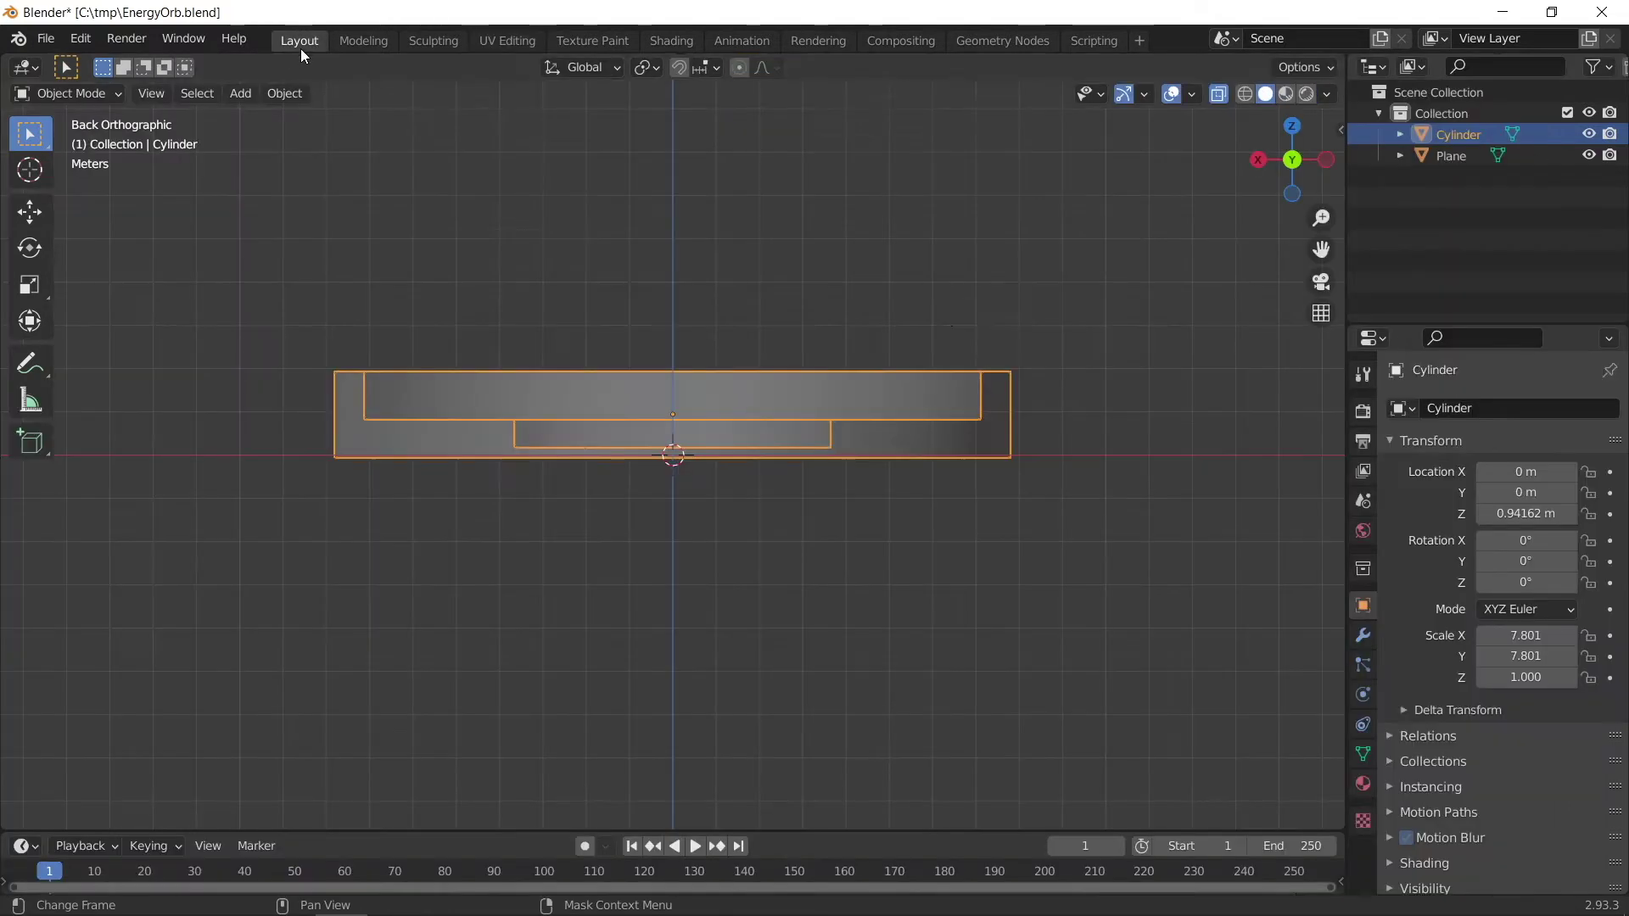
middle_drag(833, 304, 807, 161)
click(803, 134)
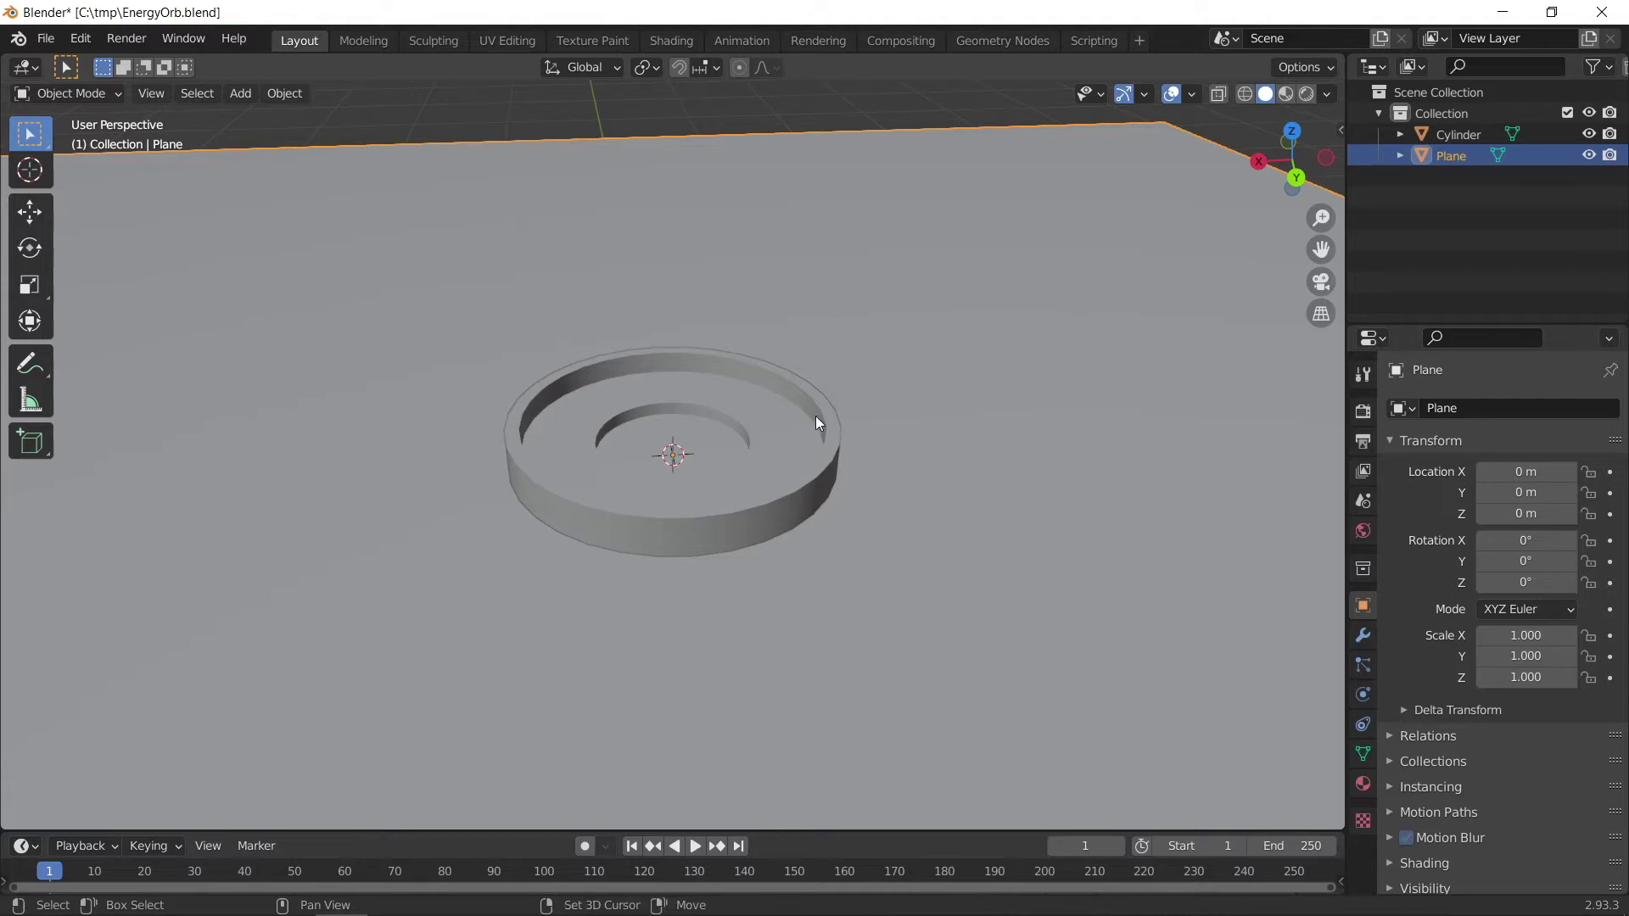
key(shift+a)
key(Escape)
key(Delete)
- Add a UV sphere and raise it along Z above the round base
key(shift+a)
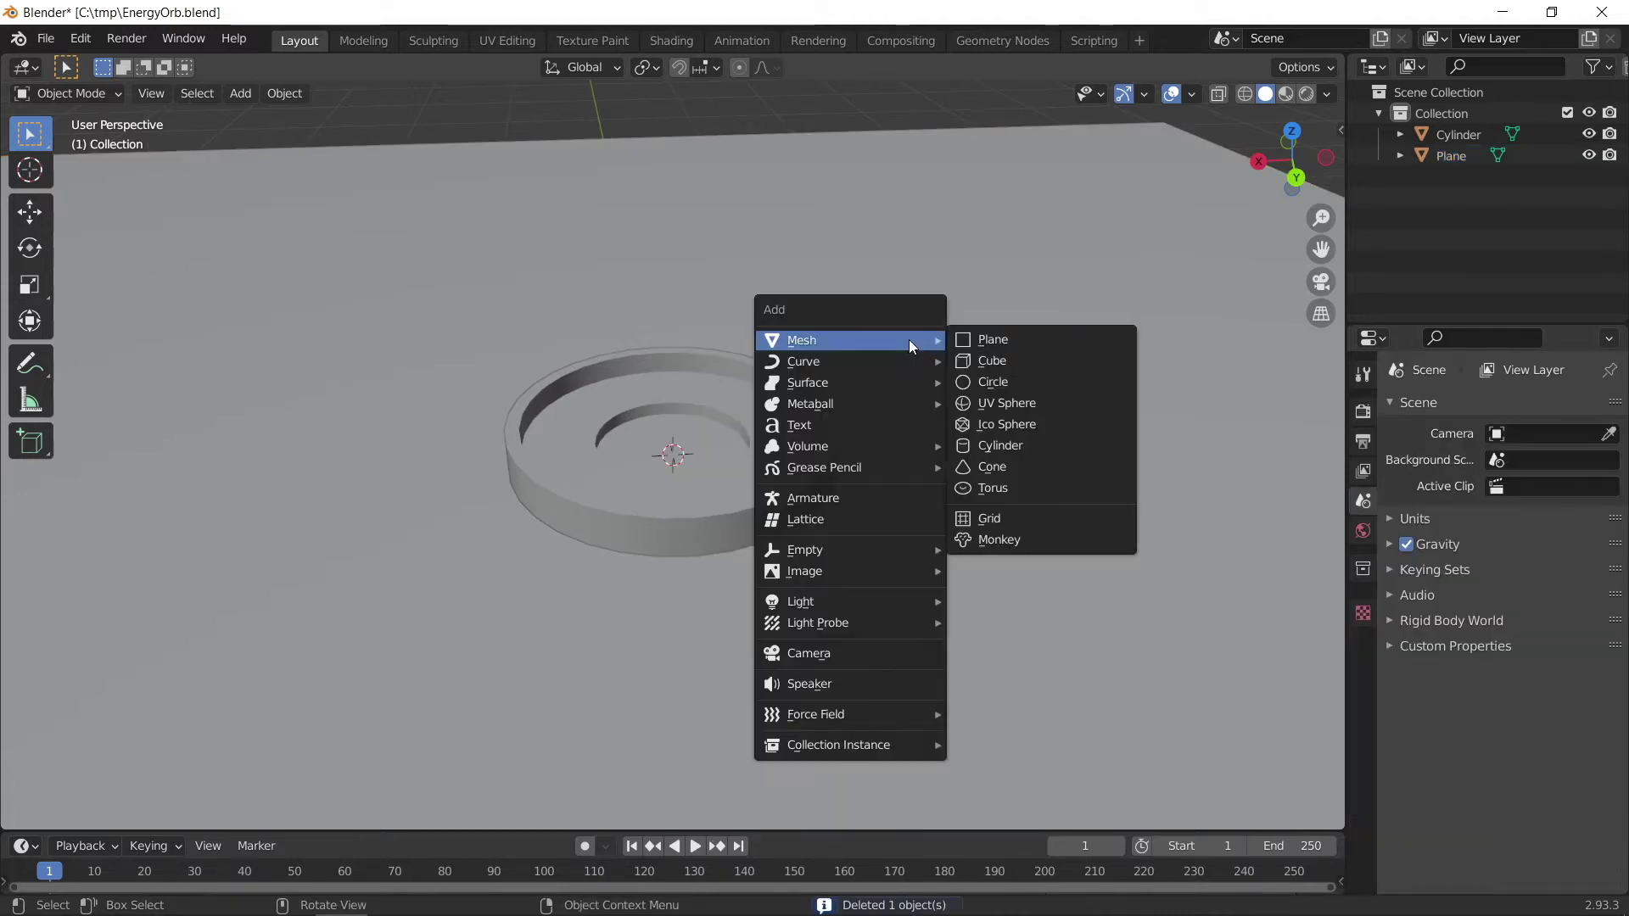
click(1035, 404)
key(g)
key(z)
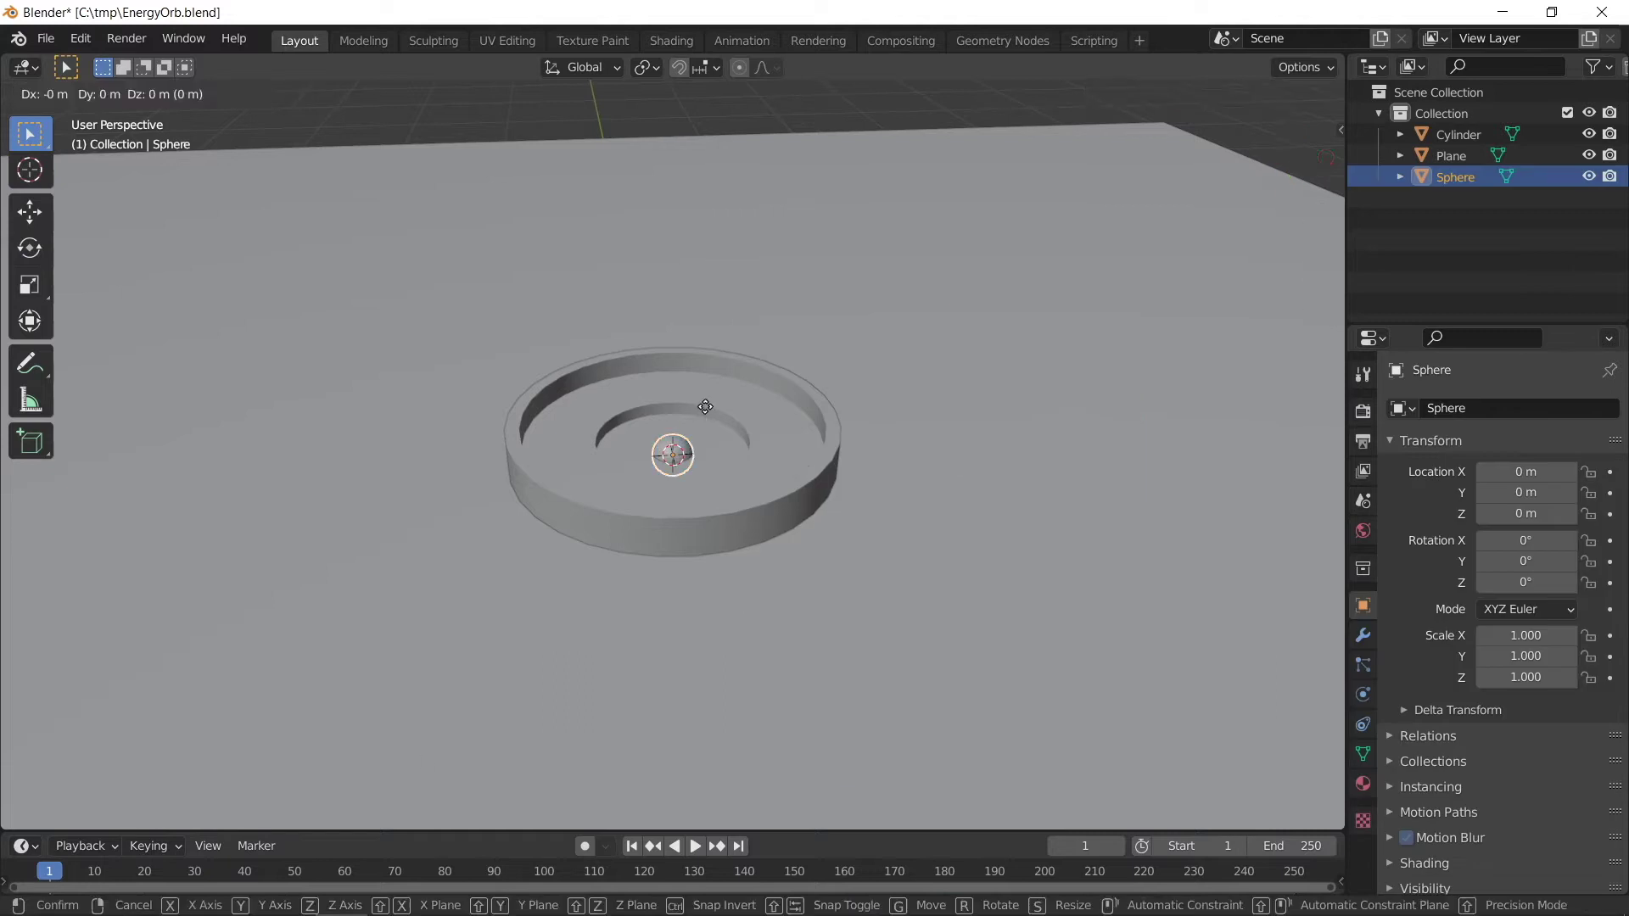
click(716, 272)
- Smooth the sphere with a Subdivision Surface modifier, adjust its viewport level, and apply the modifier
key(ctrl+Tab)
click(1434, 408)
click(1208, 785)
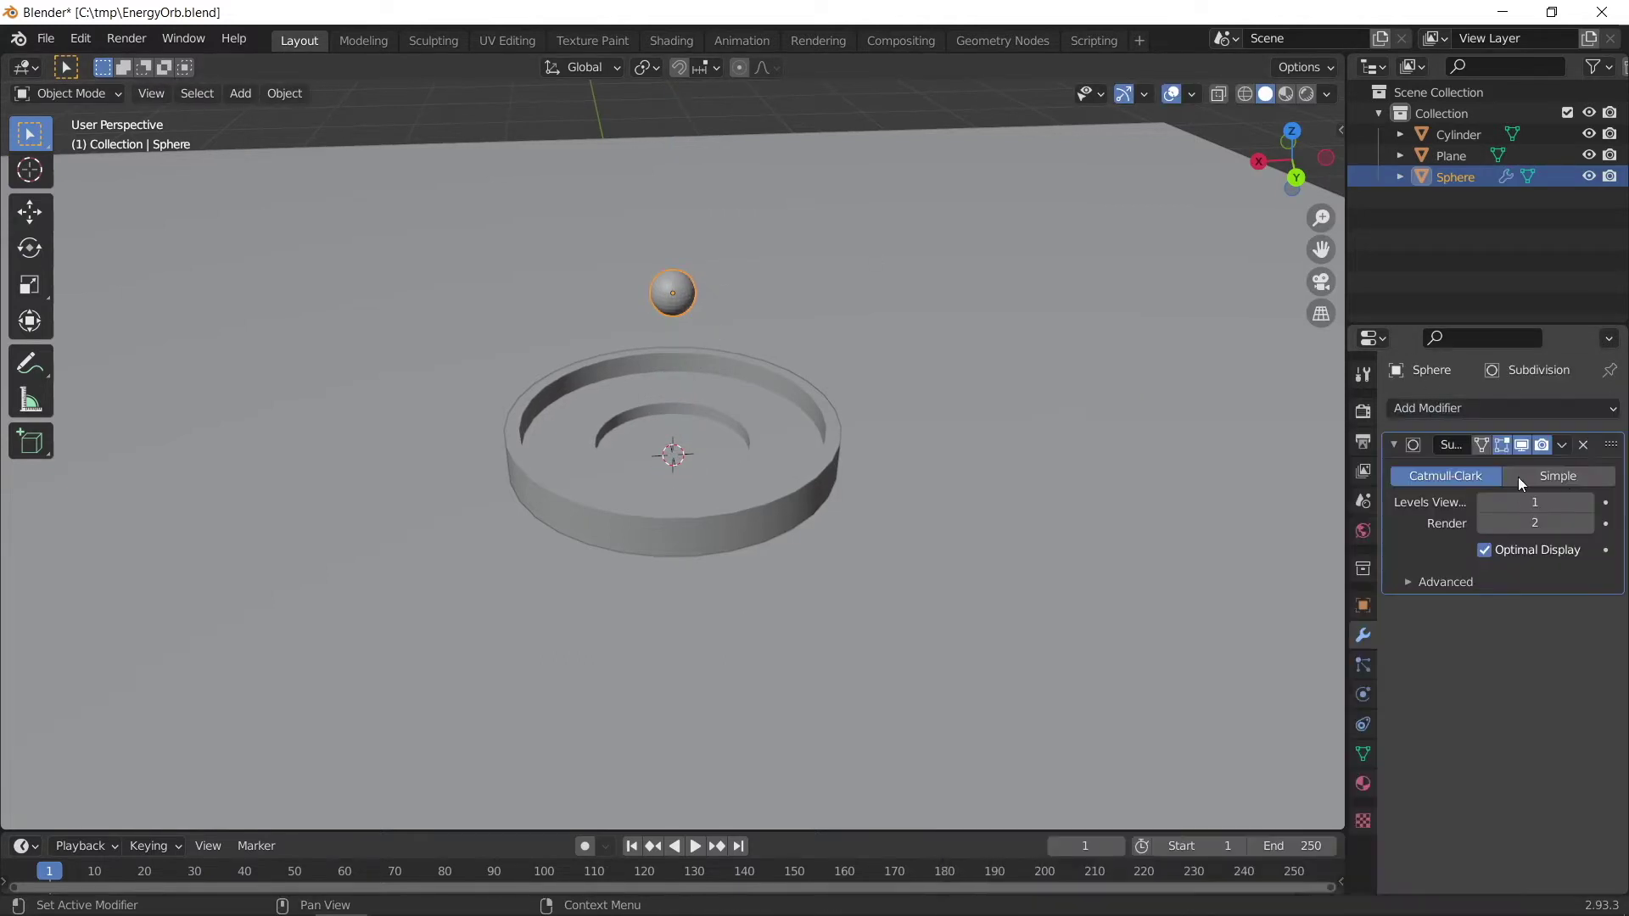
click(1586, 500)
click(1562, 444)
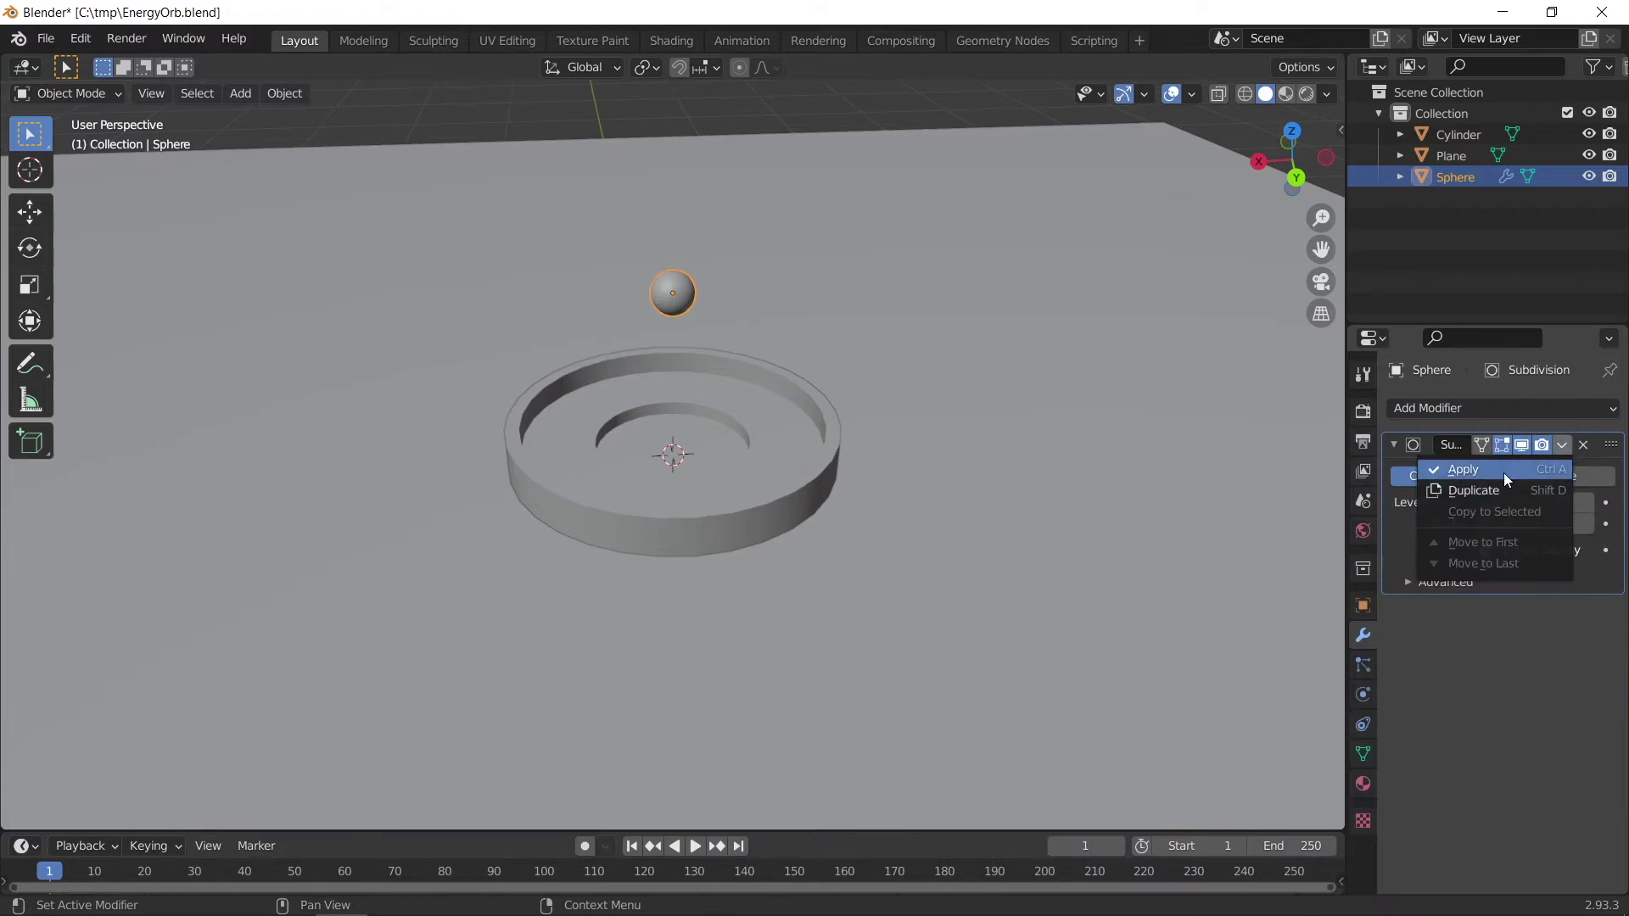
click(1504, 472)
- Adjust the sphere's height along Z and scale it up by about 5.475
scroll(760, 274, up, 3)
key(g)
key(z)
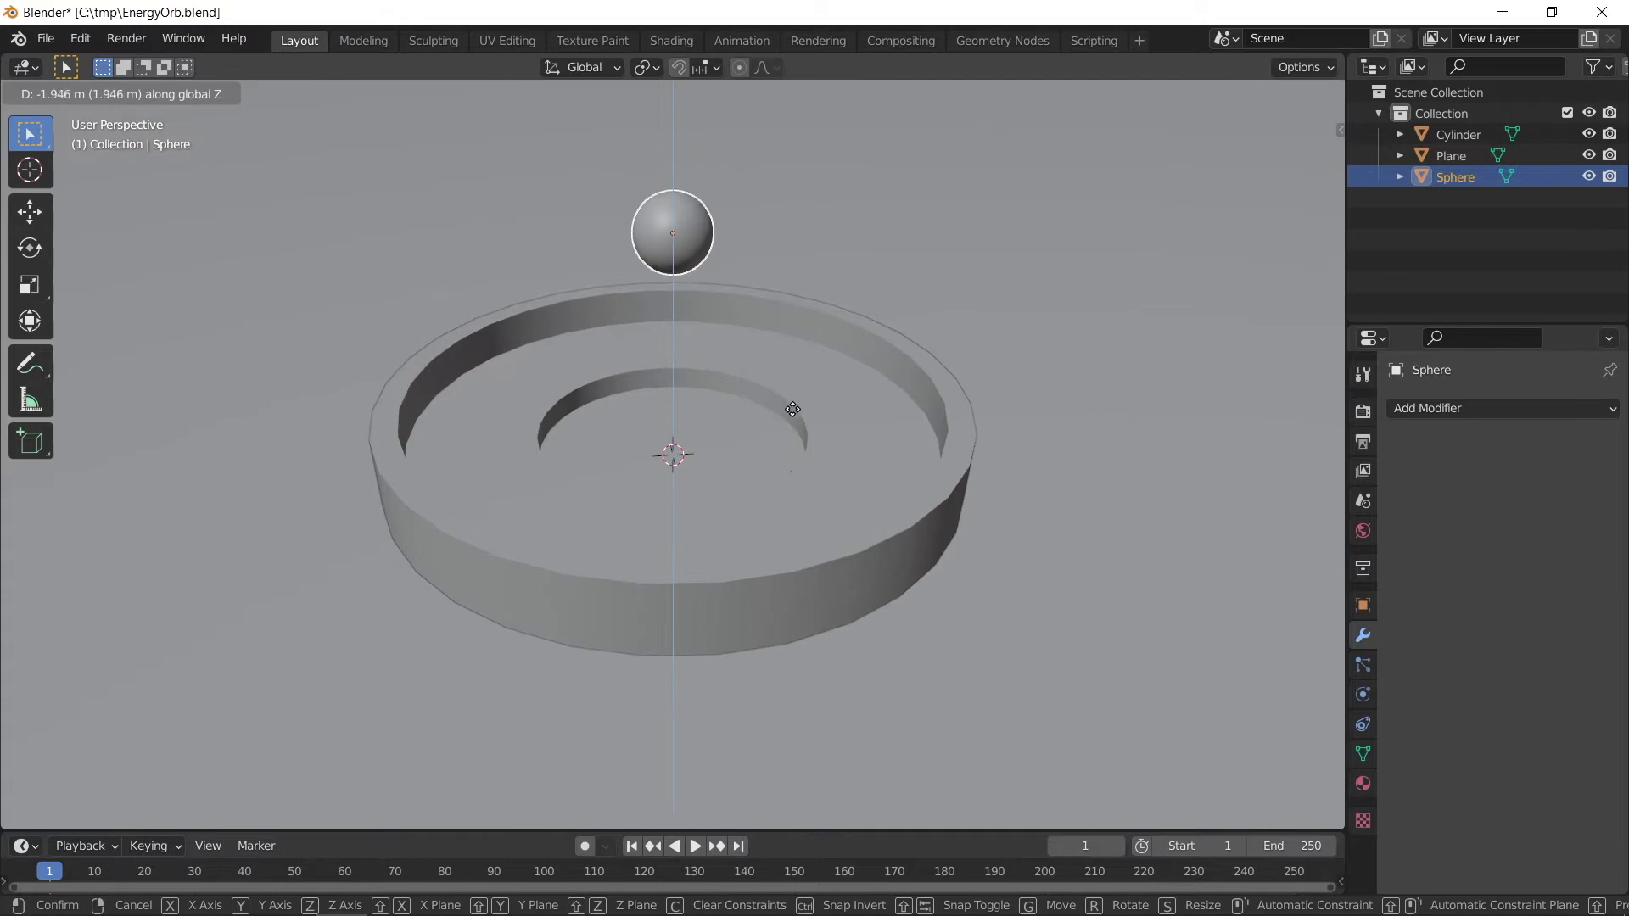
click(795, 348)
key(s)
click(84, 665)
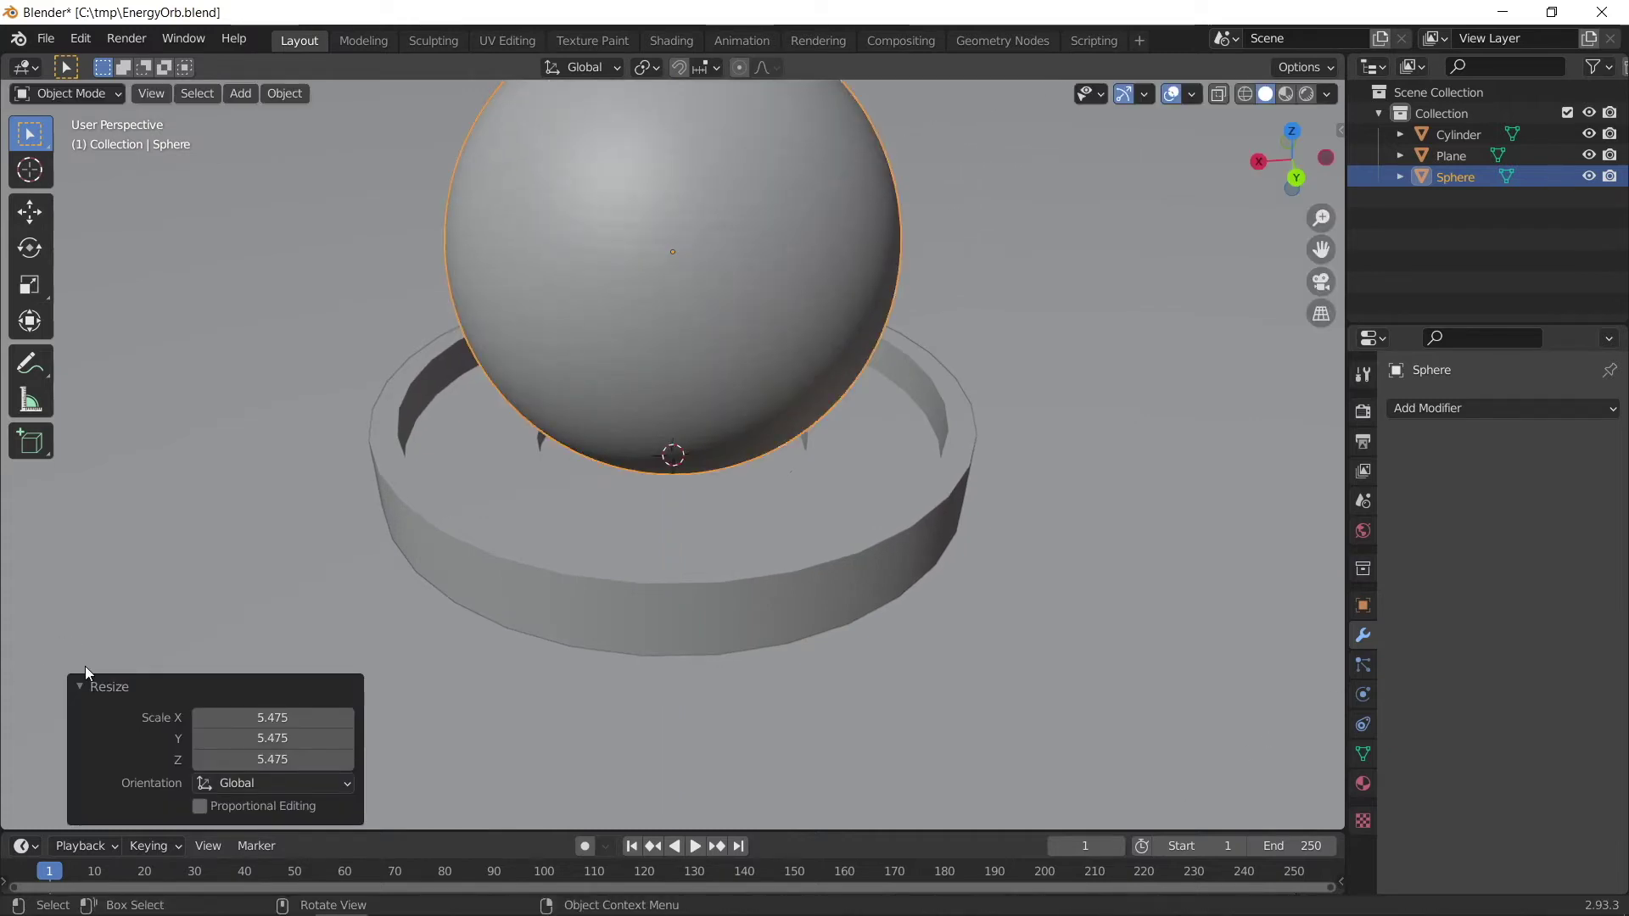
- Scale the round base down to about 0.707 on all axes
scroll(736, 319, down, 3)
click(740, 415)
key(s)
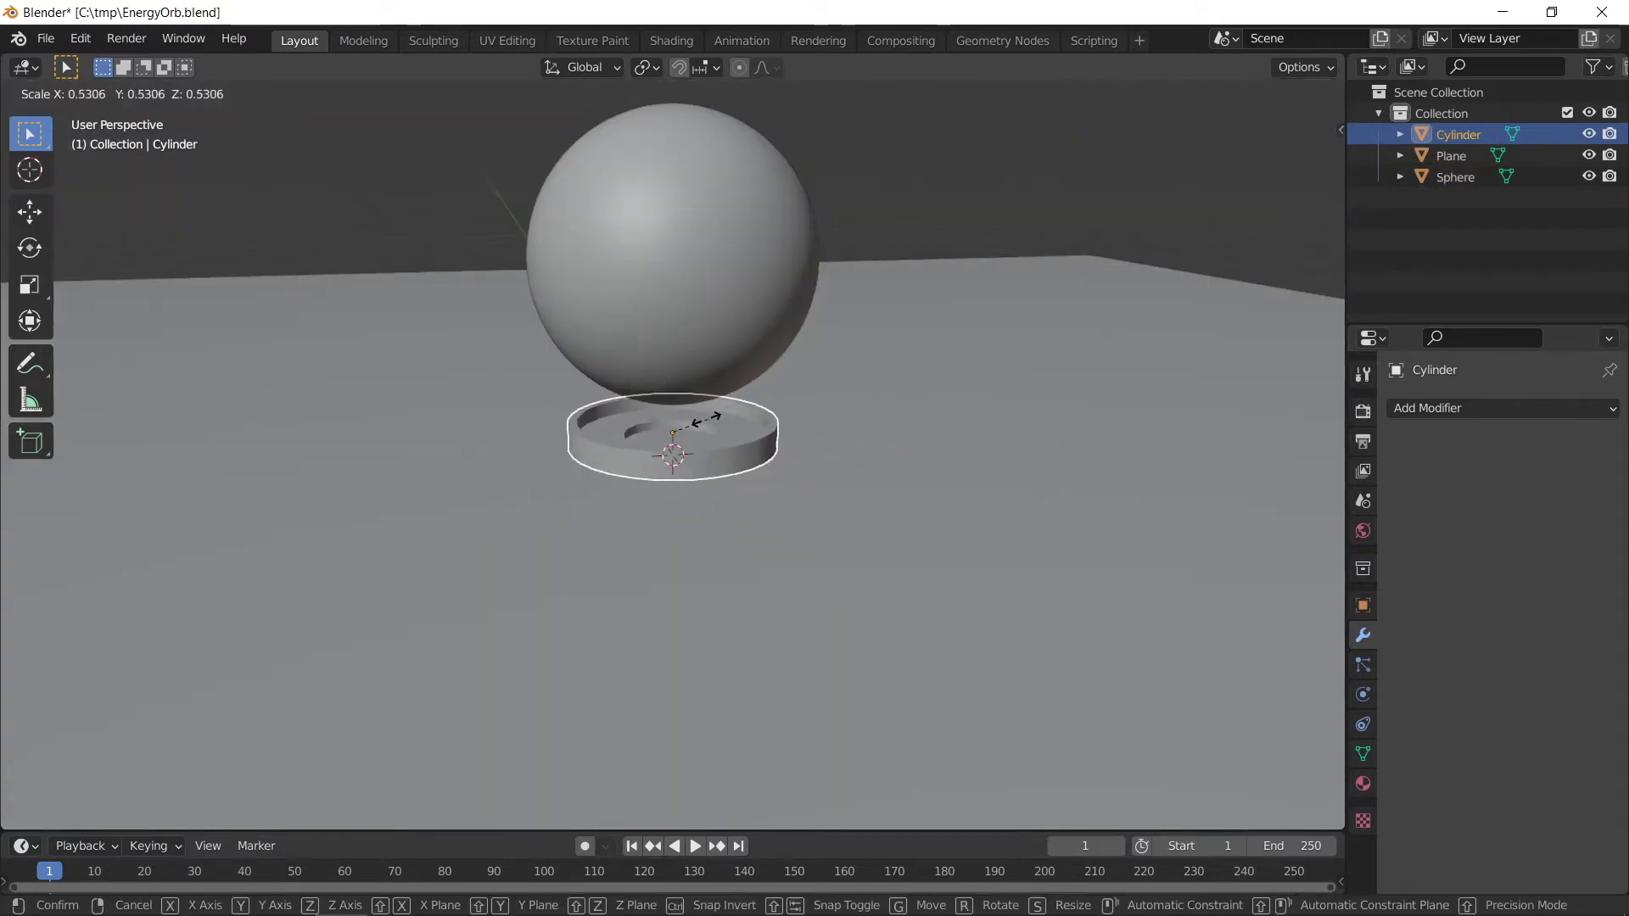
click(721, 399)
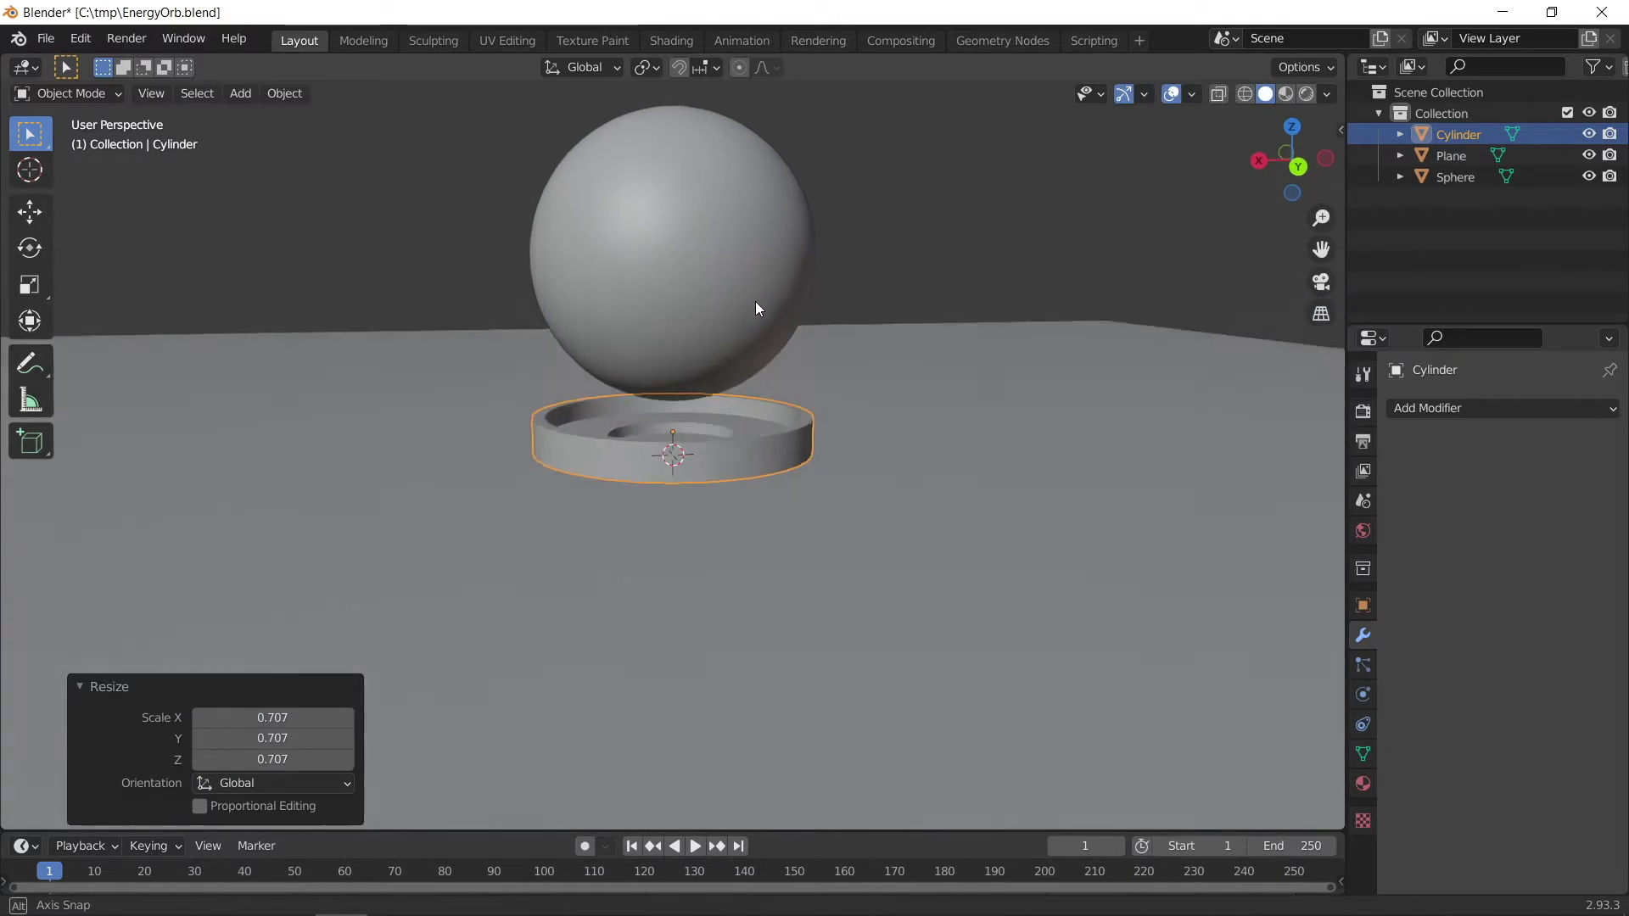
- Reposition the sphere over the base and scale it to about 0.817
click(755, 303)
key(g)
click(722, 286)
key(s)
click(738, 335)
middle_drag(738, 334, 846, 210)
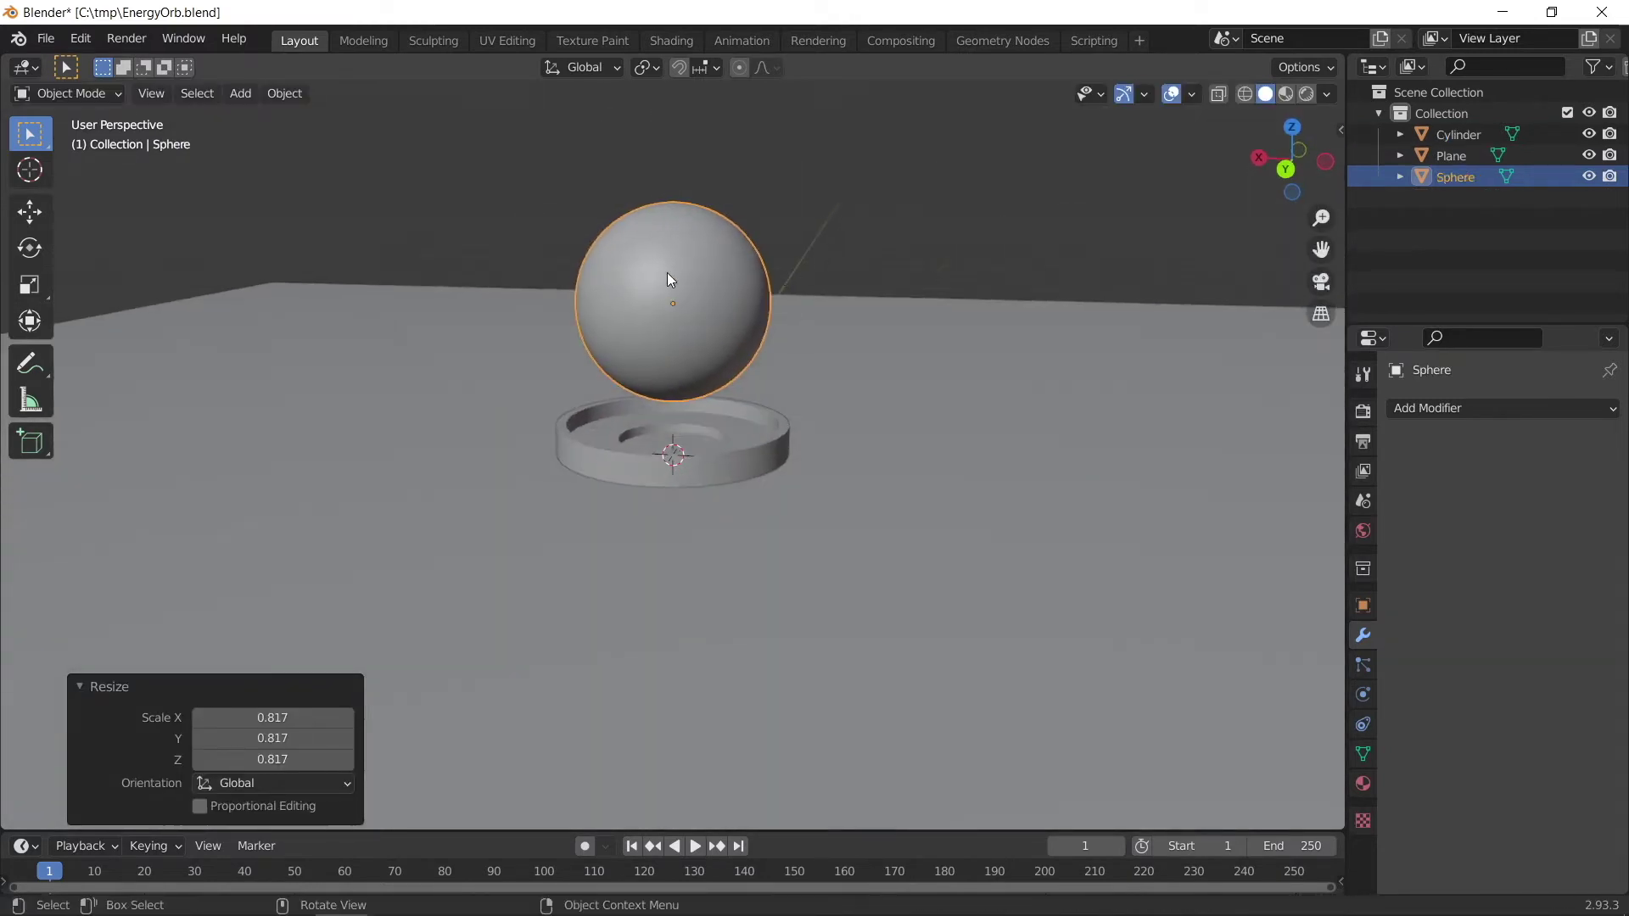
- Apply the sphere's scale as an object transform
right_click(687, 258)
click(686, 257)
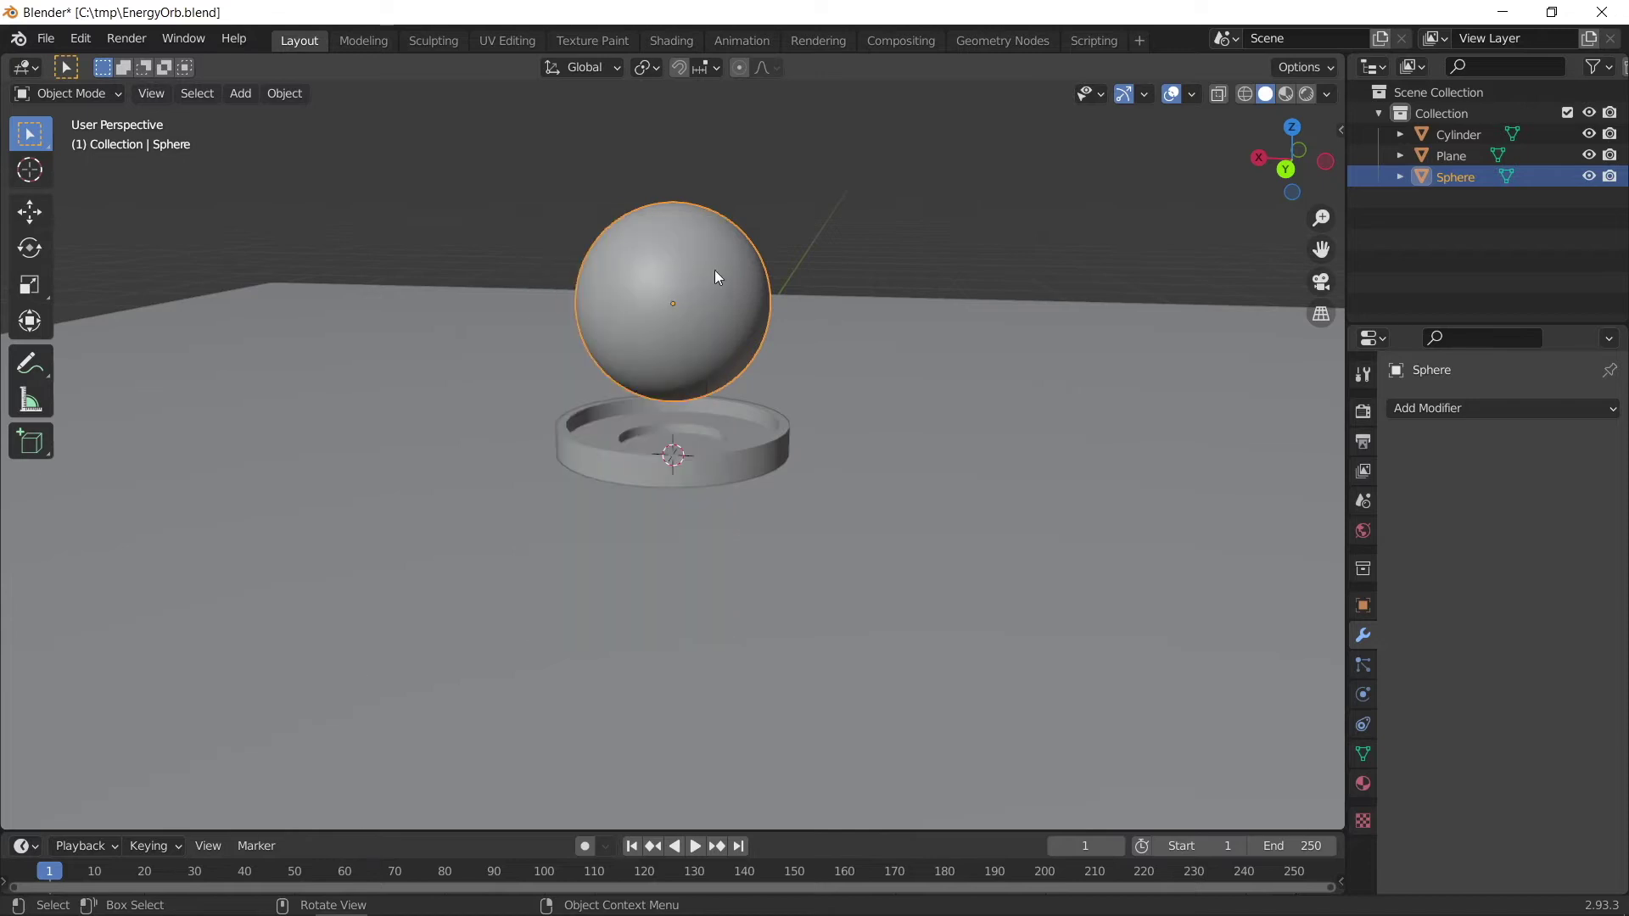
key(ctrl+a)
click(765, 289)
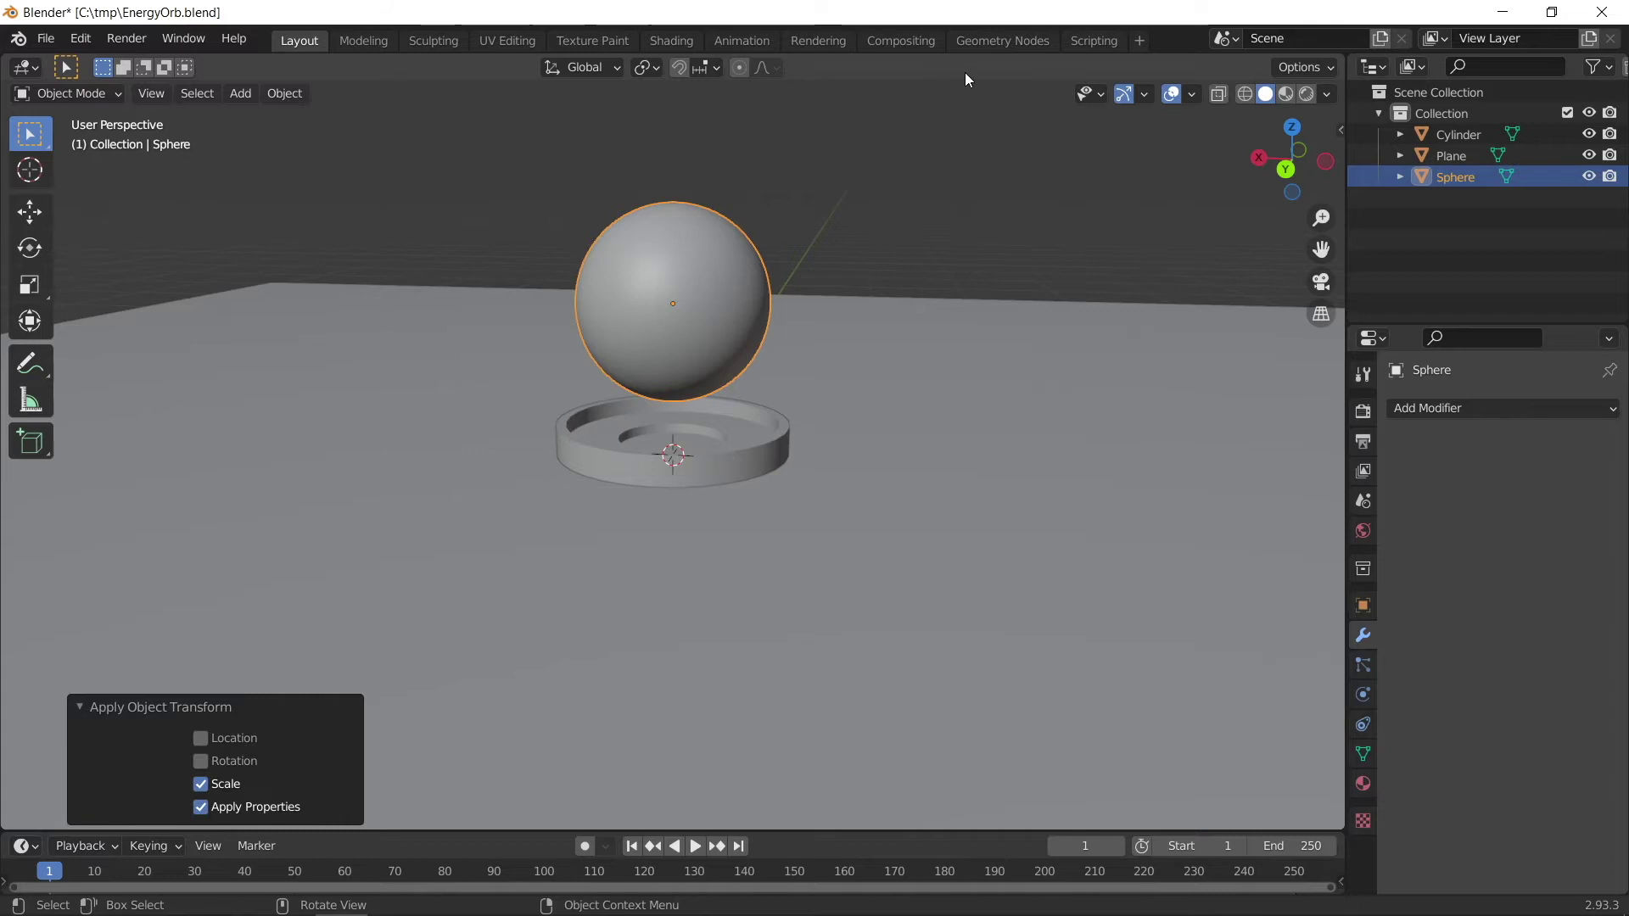
- Switch to the Shading workspace and create a new material for the sphere
click(679, 37)
middle_drag(972, 269, 1006, 353)
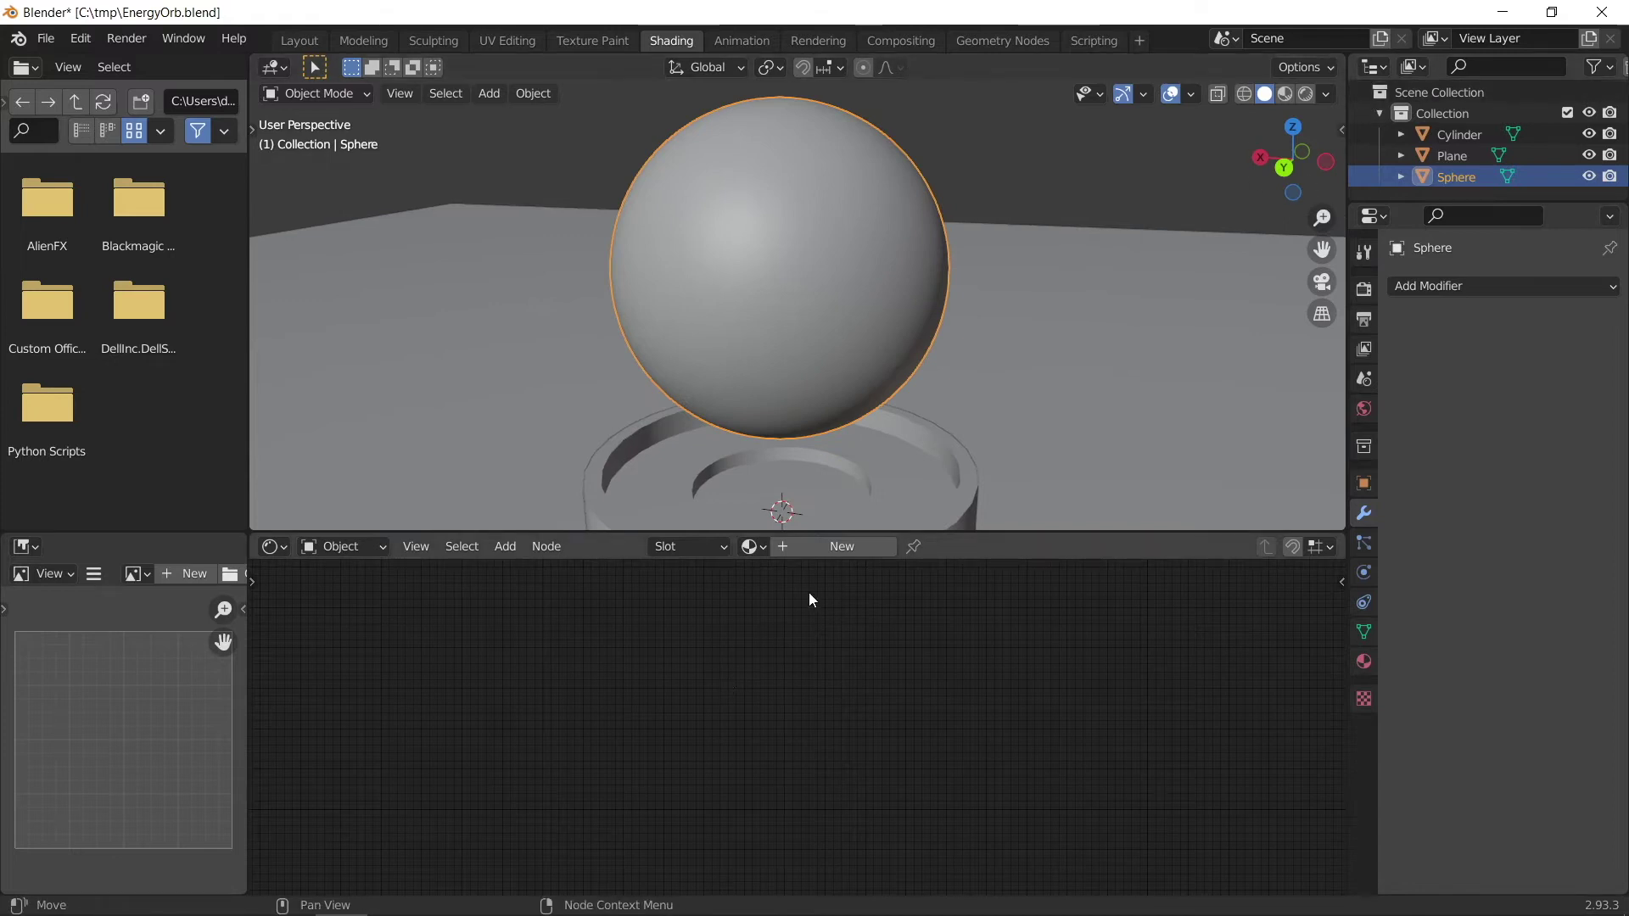
click(832, 546)
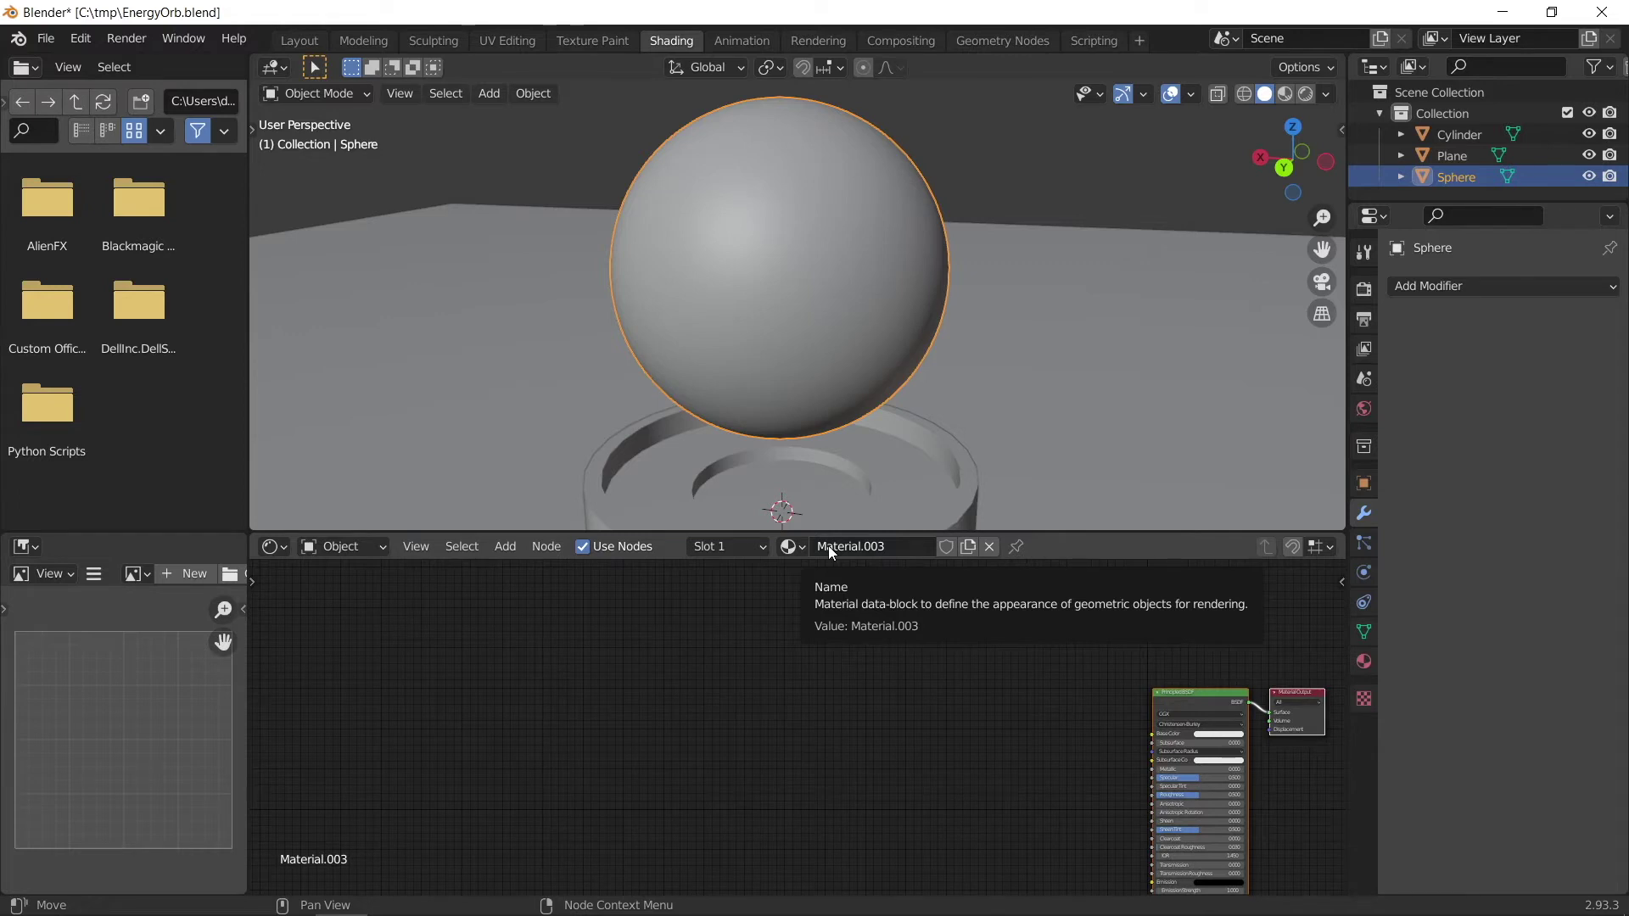
- Add a Refraction BSDF node to the sphere's material and place it well before the Principled BSDF
key(shift+a)
text(refr)
key(Return)
click(902, 656)
scroll(1163, 704, up, 5)
middle_drag(1164, 705, 877, 648)
scroll(752, 603, up, 2)
middle_drag(751, 603, 764, 656)
drag(709, 610, 746, 708)
middle_drag(925, 757, 893, 692)
- Add an Emission node directly beneath the Refraction BSDF
key(shift+a)
text(emis)
key(Return)
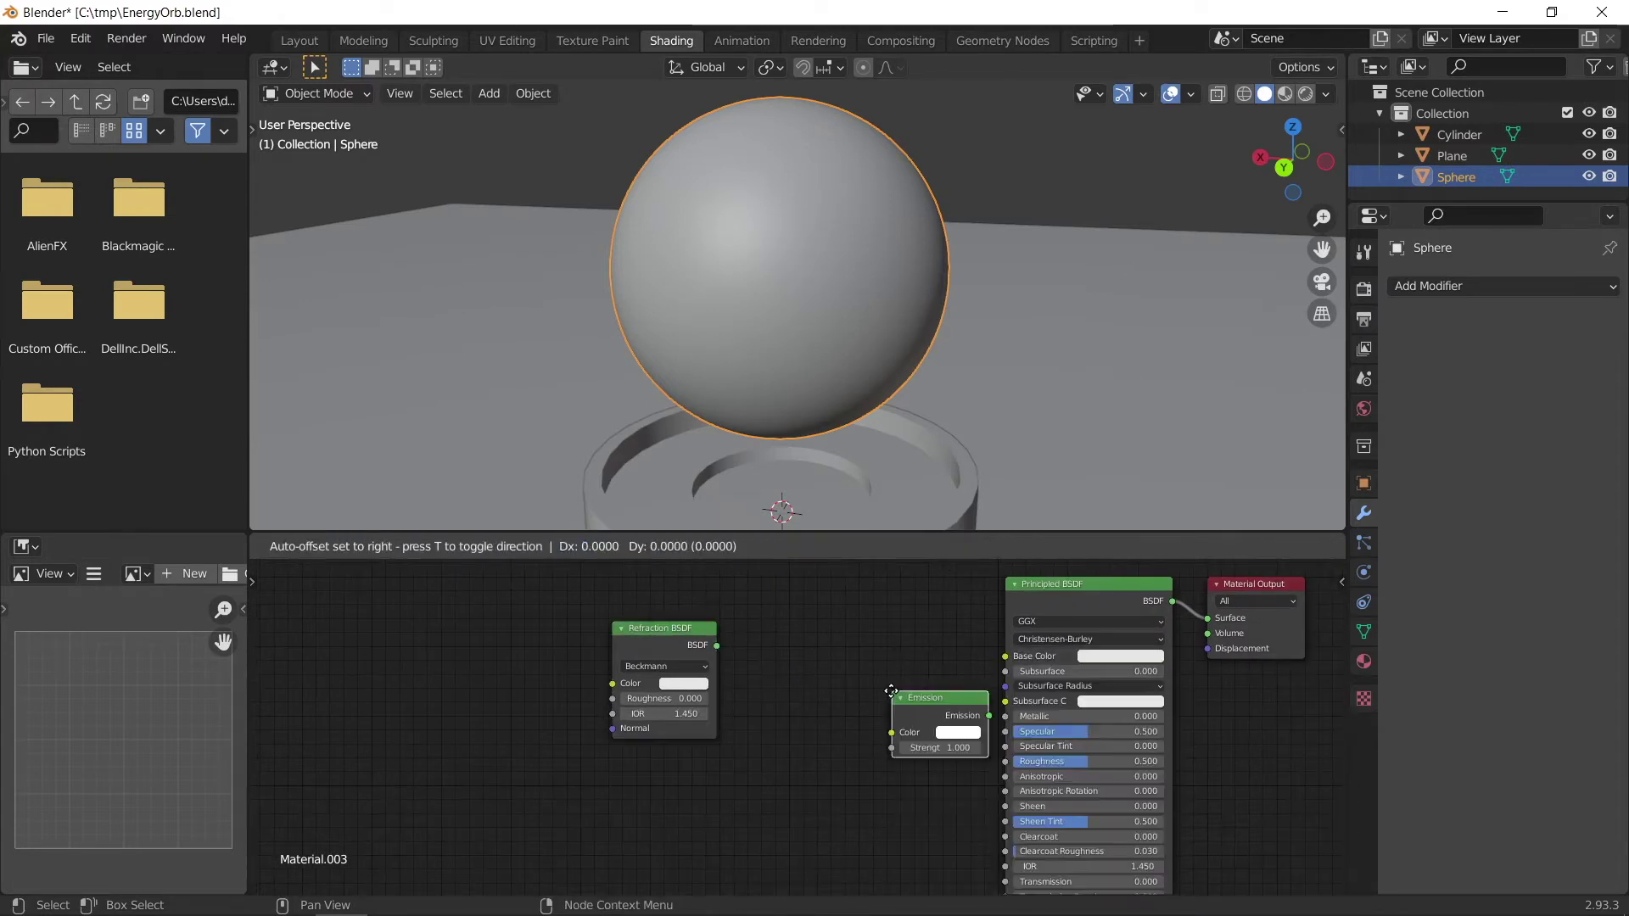
click(615, 751)
- Add a Mix Shader node between the Refraction BSDF and the Principled BSDF
key(shift+a)
text(mix)
key(Down)
key(Return)
click(820, 637)
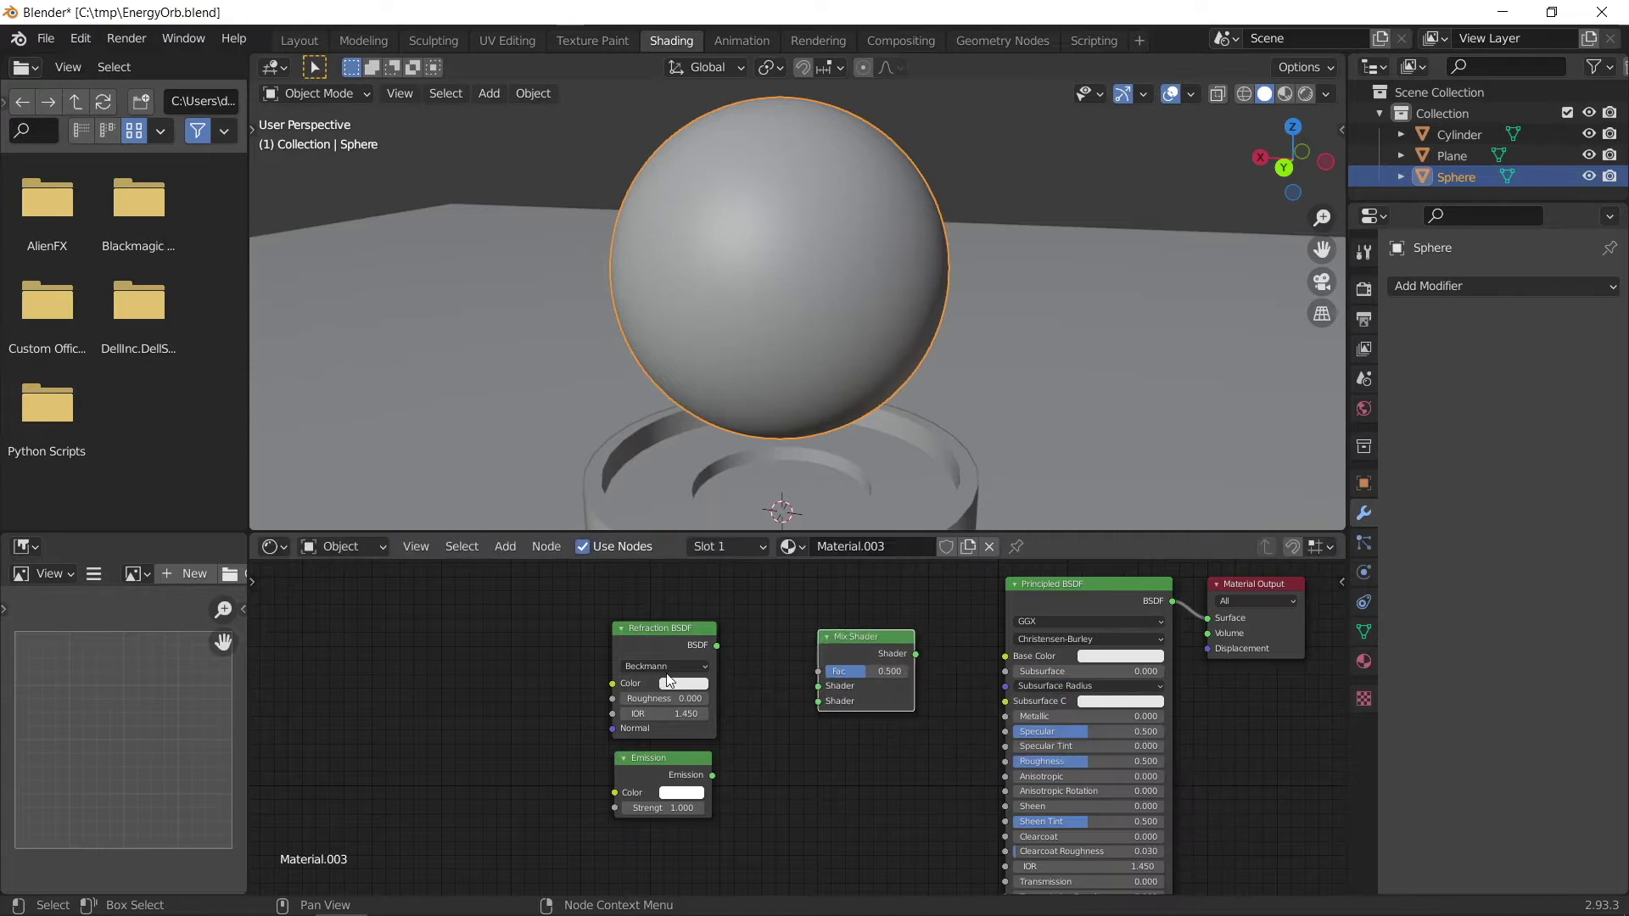
- Delete the Principled BSDF and combine Refraction and Emission through the Mix Shader into the Material Output's Surface
click(1103, 586)
key(x)
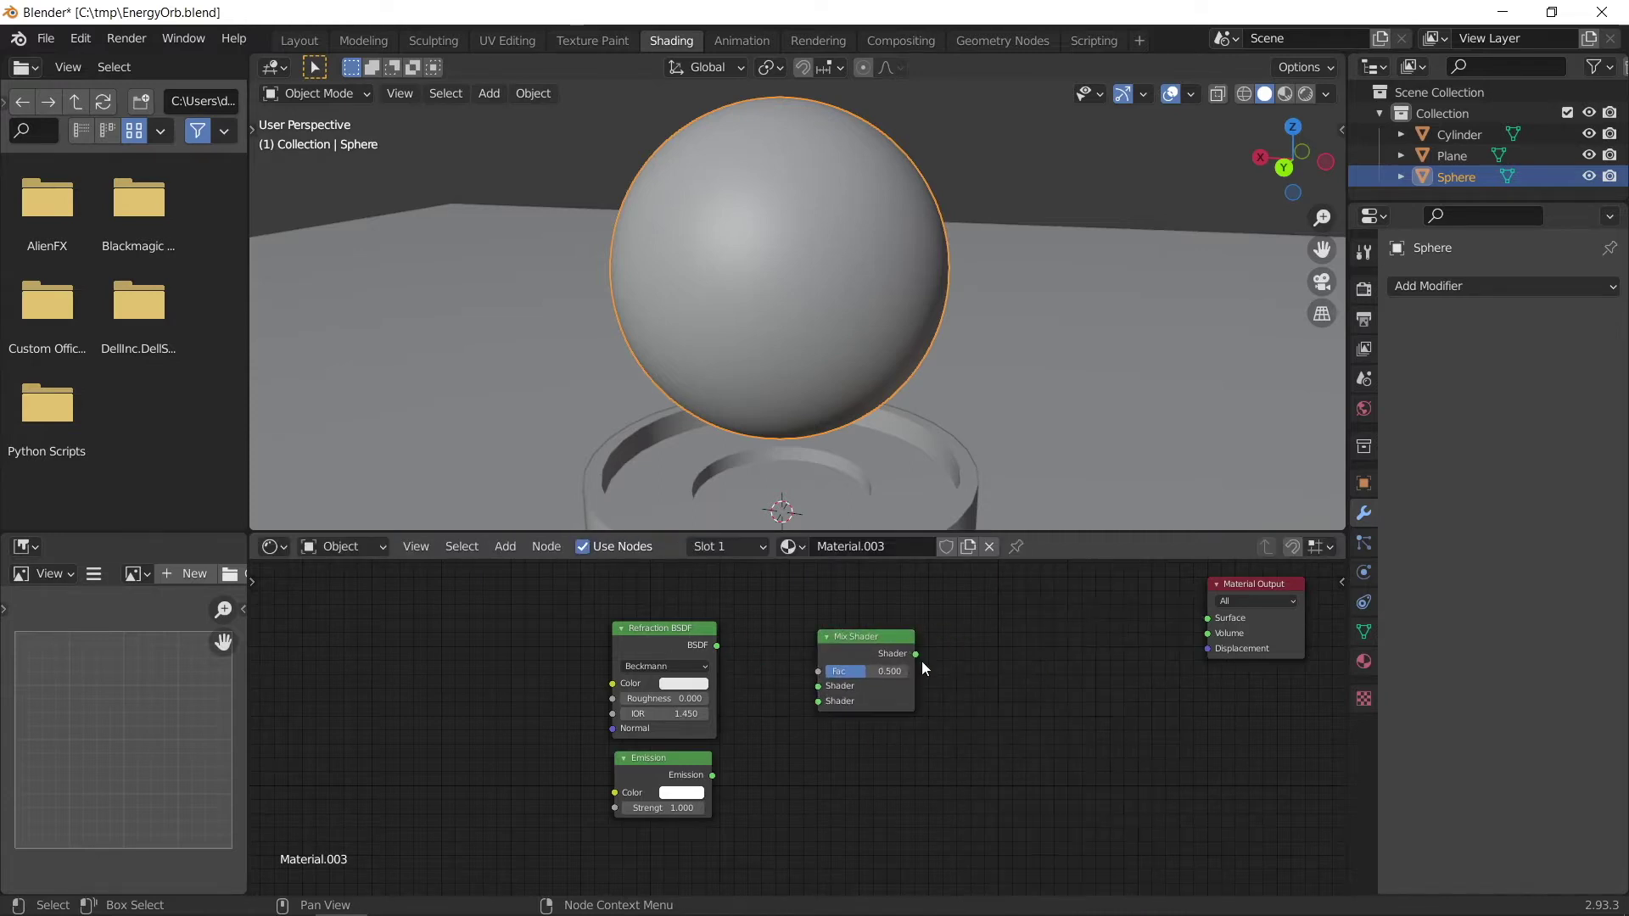
drag(915, 654, 1208, 618)
drag(717, 646, 818, 685)
drag(711, 770, 818, 701)
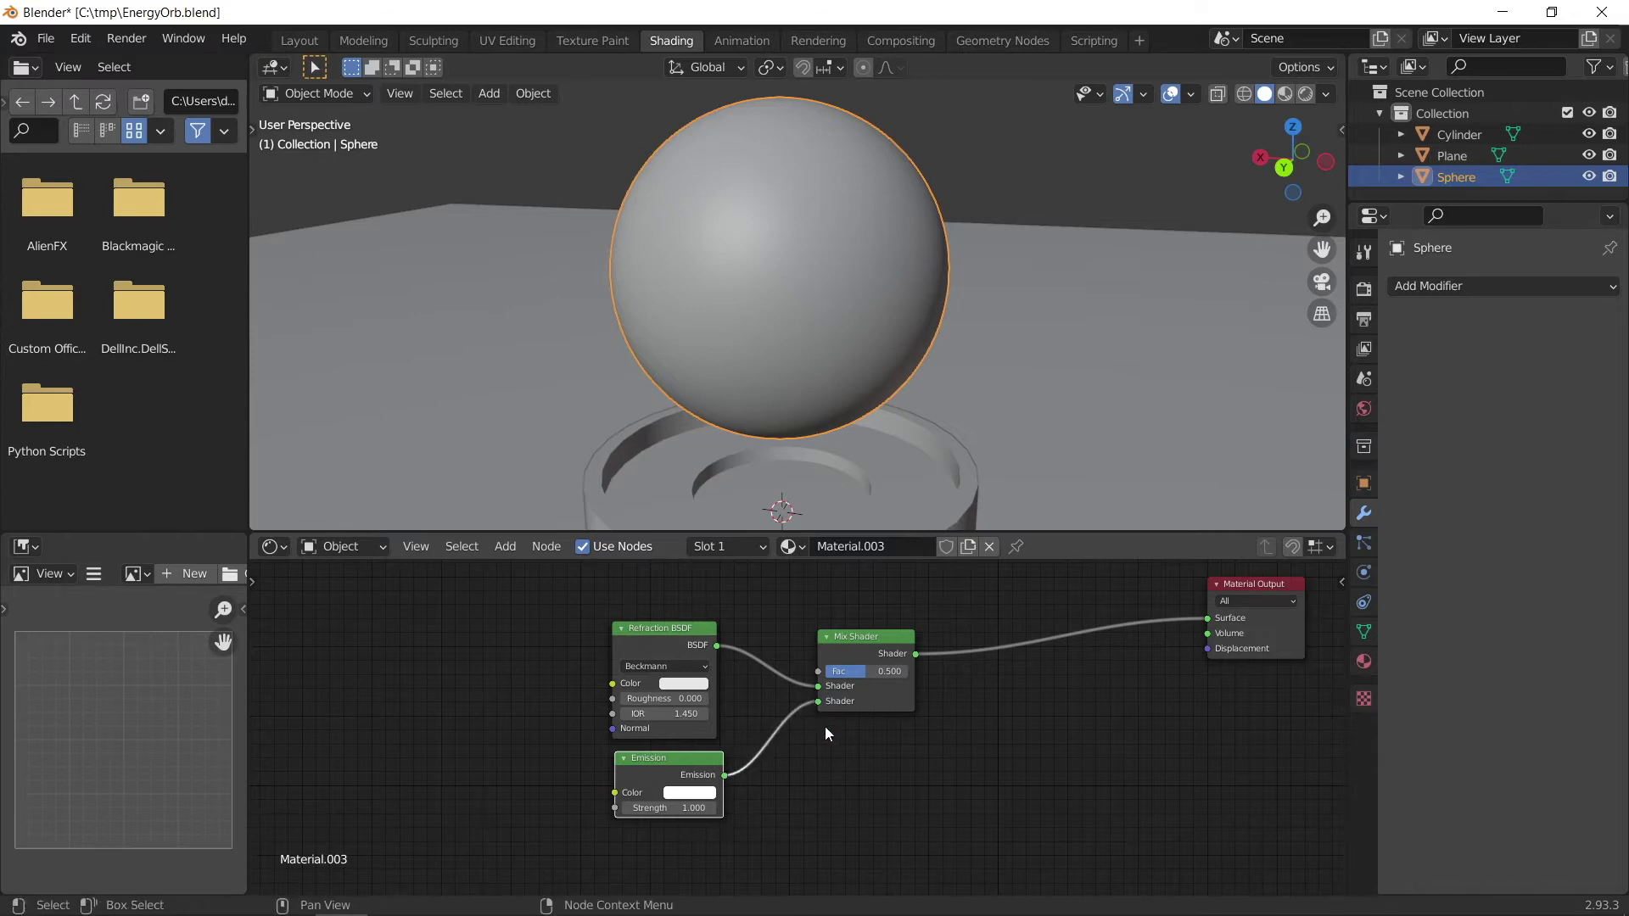
- Add a Fresnel node ahead of the Refraction BSDF and Emission nodes
key(shift+a)
text(frs)
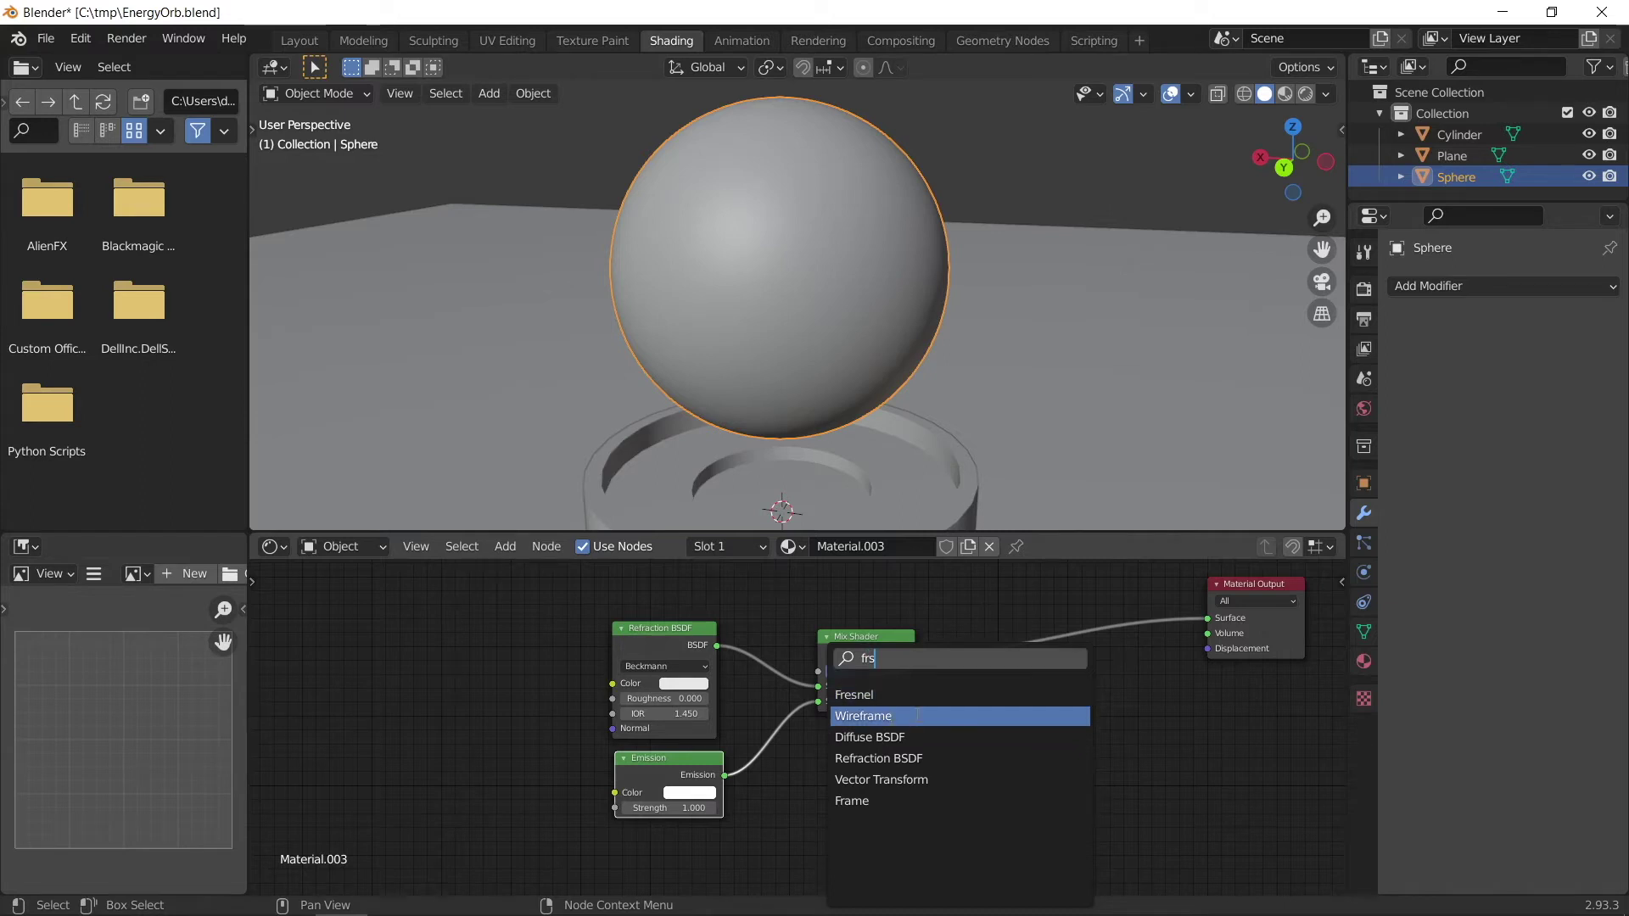
click(852, 695)
middle_drag(565, 654, 616, 689)
click(458, 610)
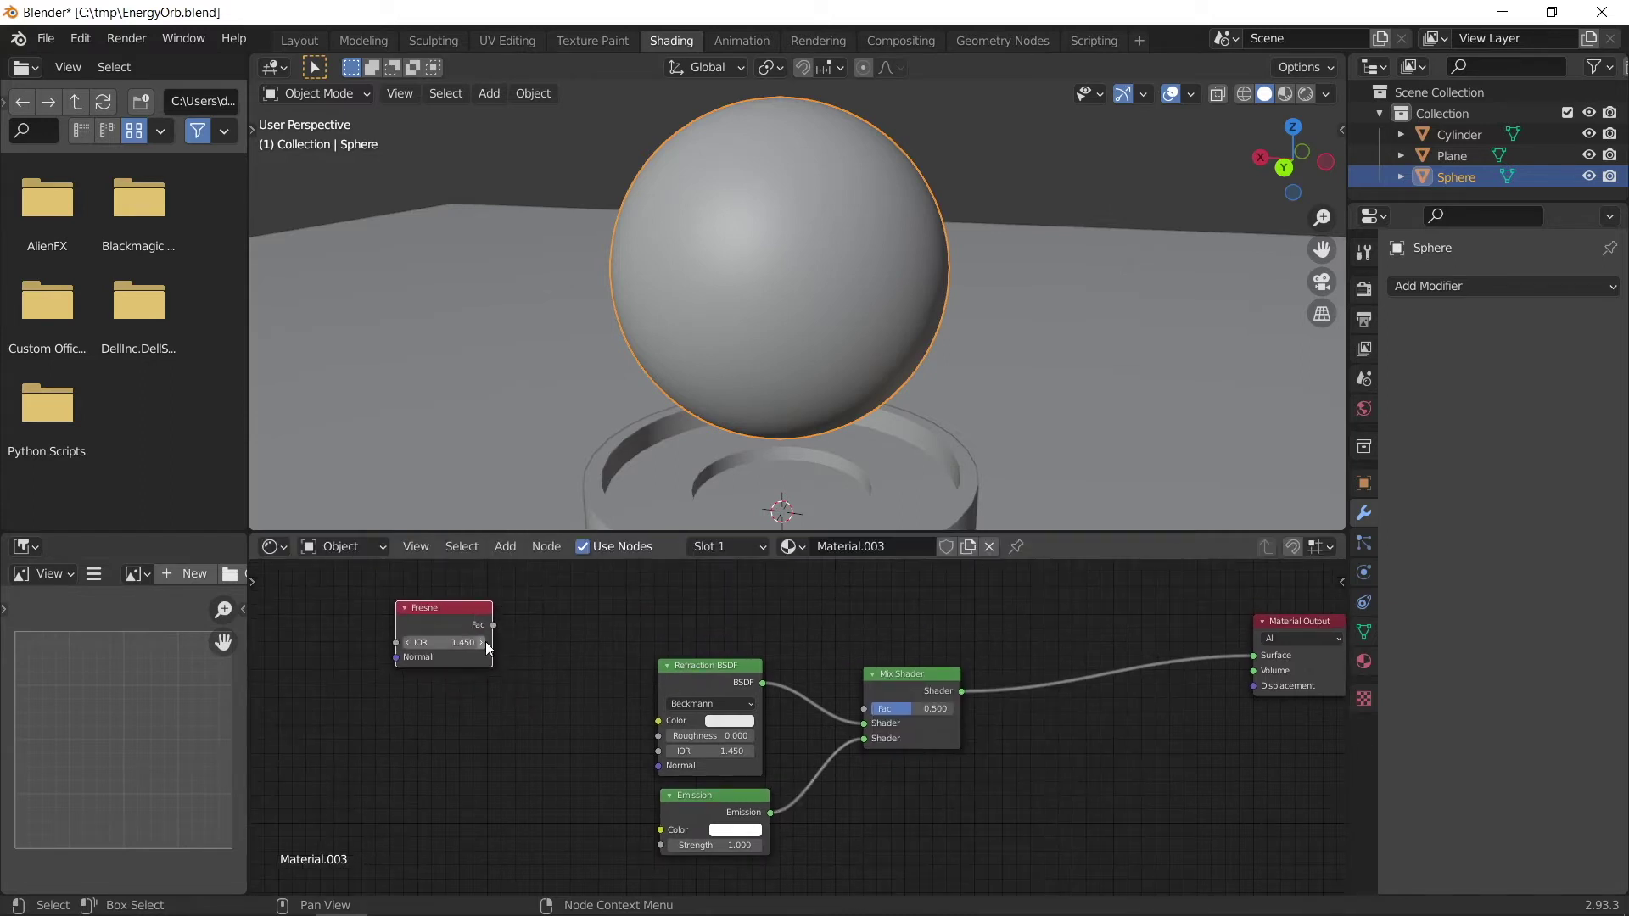
- Link the Fresnel output to the Mix Shader's Fac, preview in rendered shading, then set a blue Emission colour and Fresnel IOR 1.4
drag(493, 625, 863, 705)
click(1305, 94)
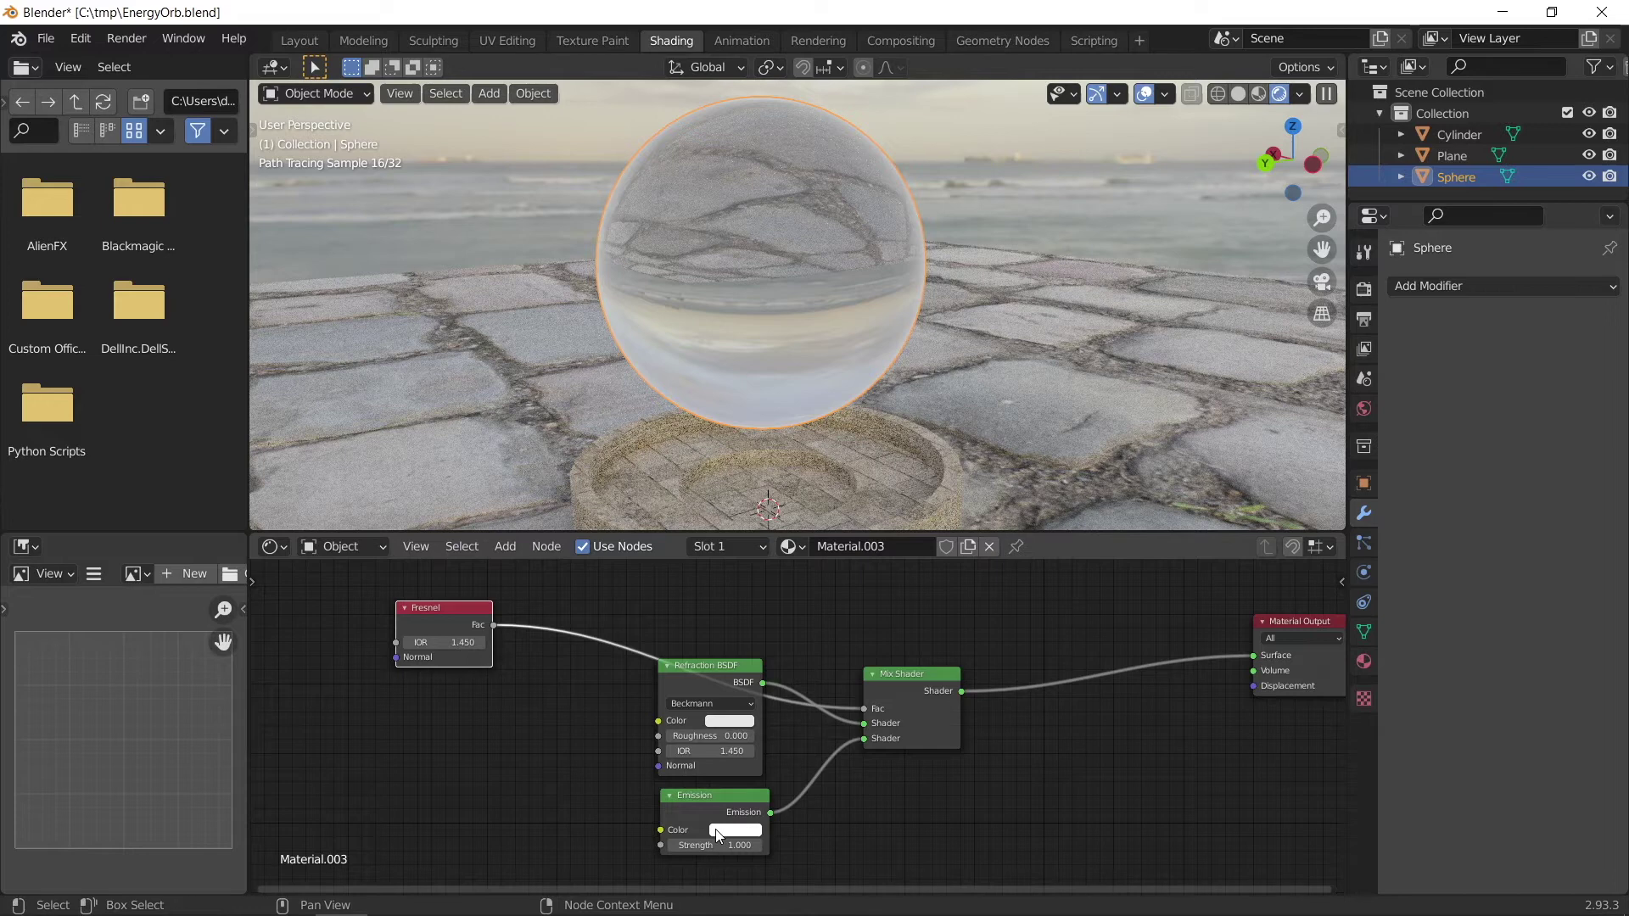
click(740, 834)
drag(801, 665, 803, 643)
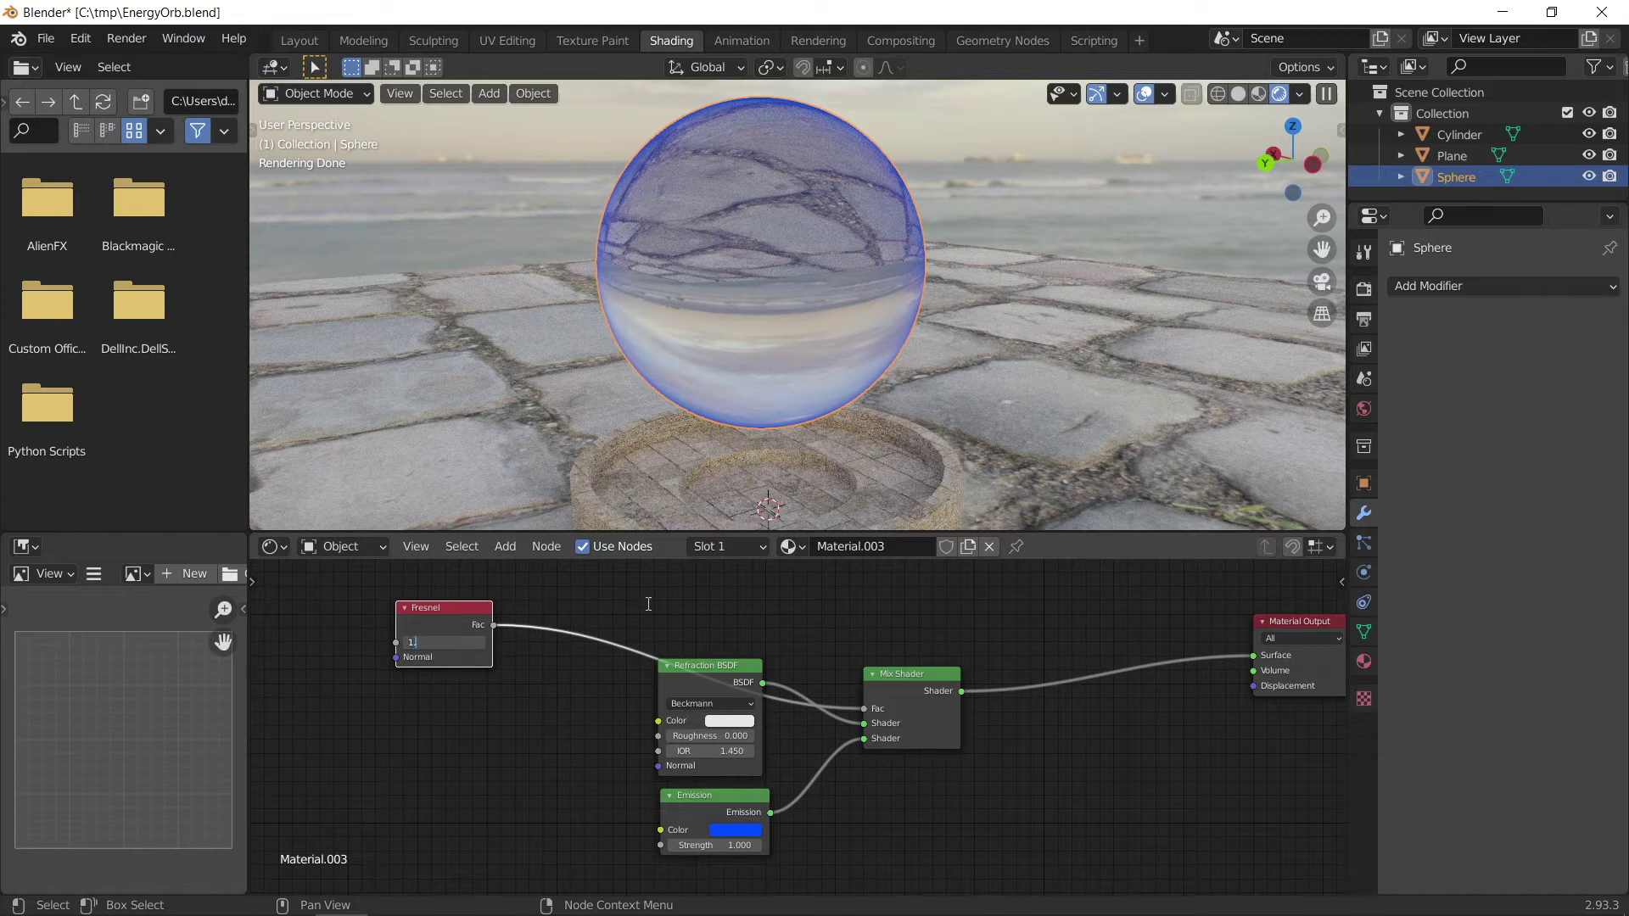
key(Return)
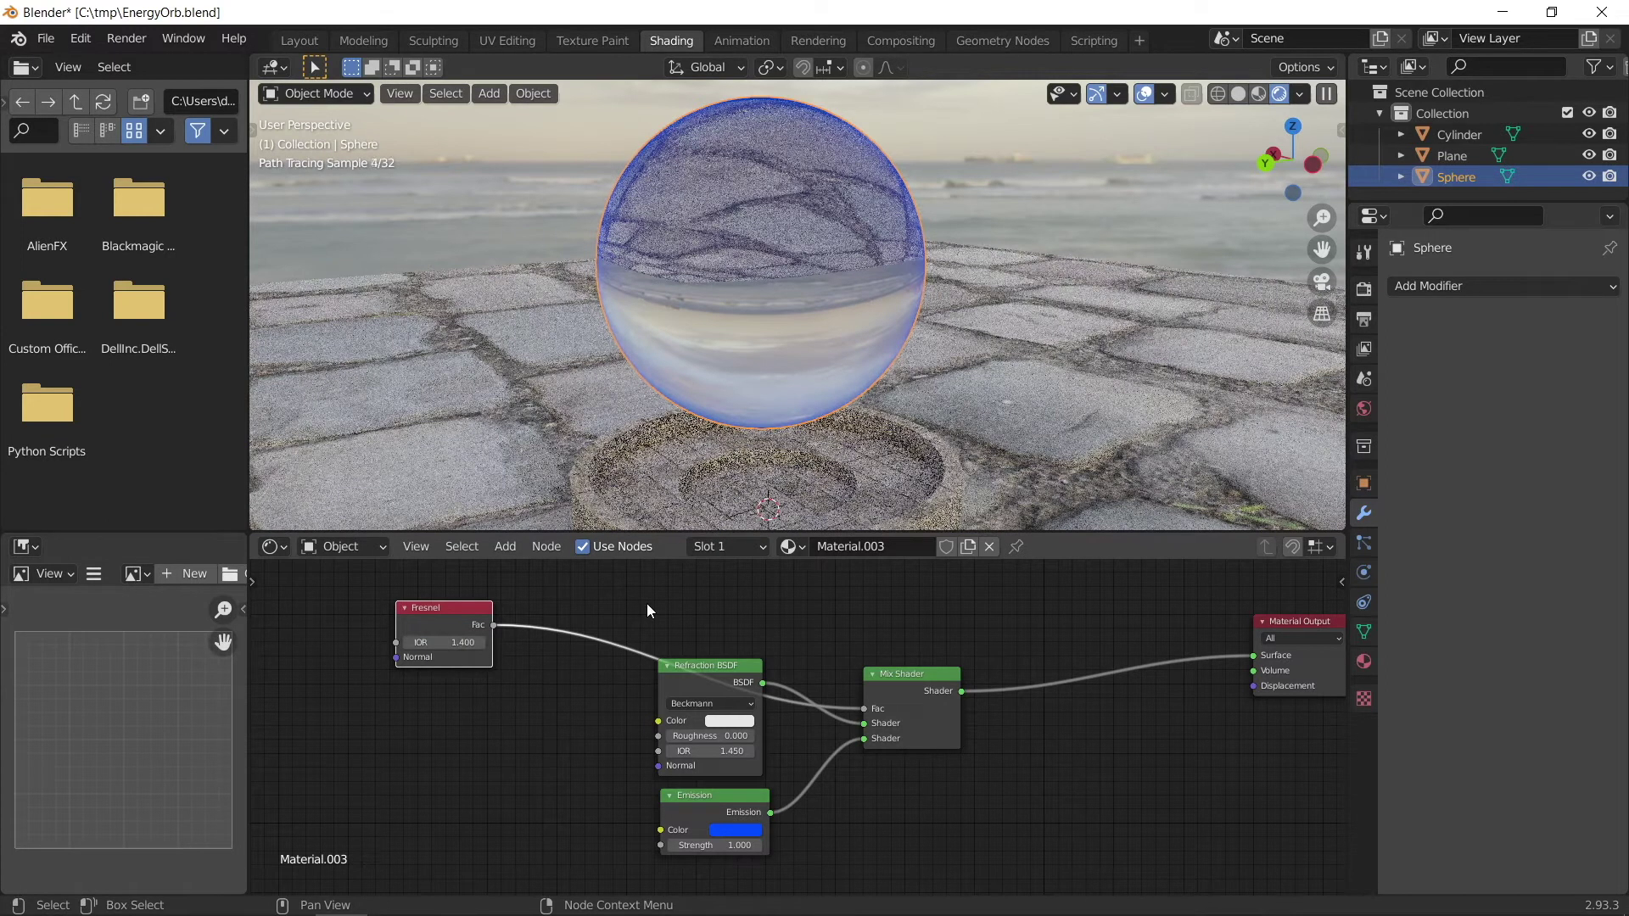
- Move the Fresnel node upward out of the way and add a Musgrave Texture node ahead of the shader nodes
scroll(772, 708, down, 2)
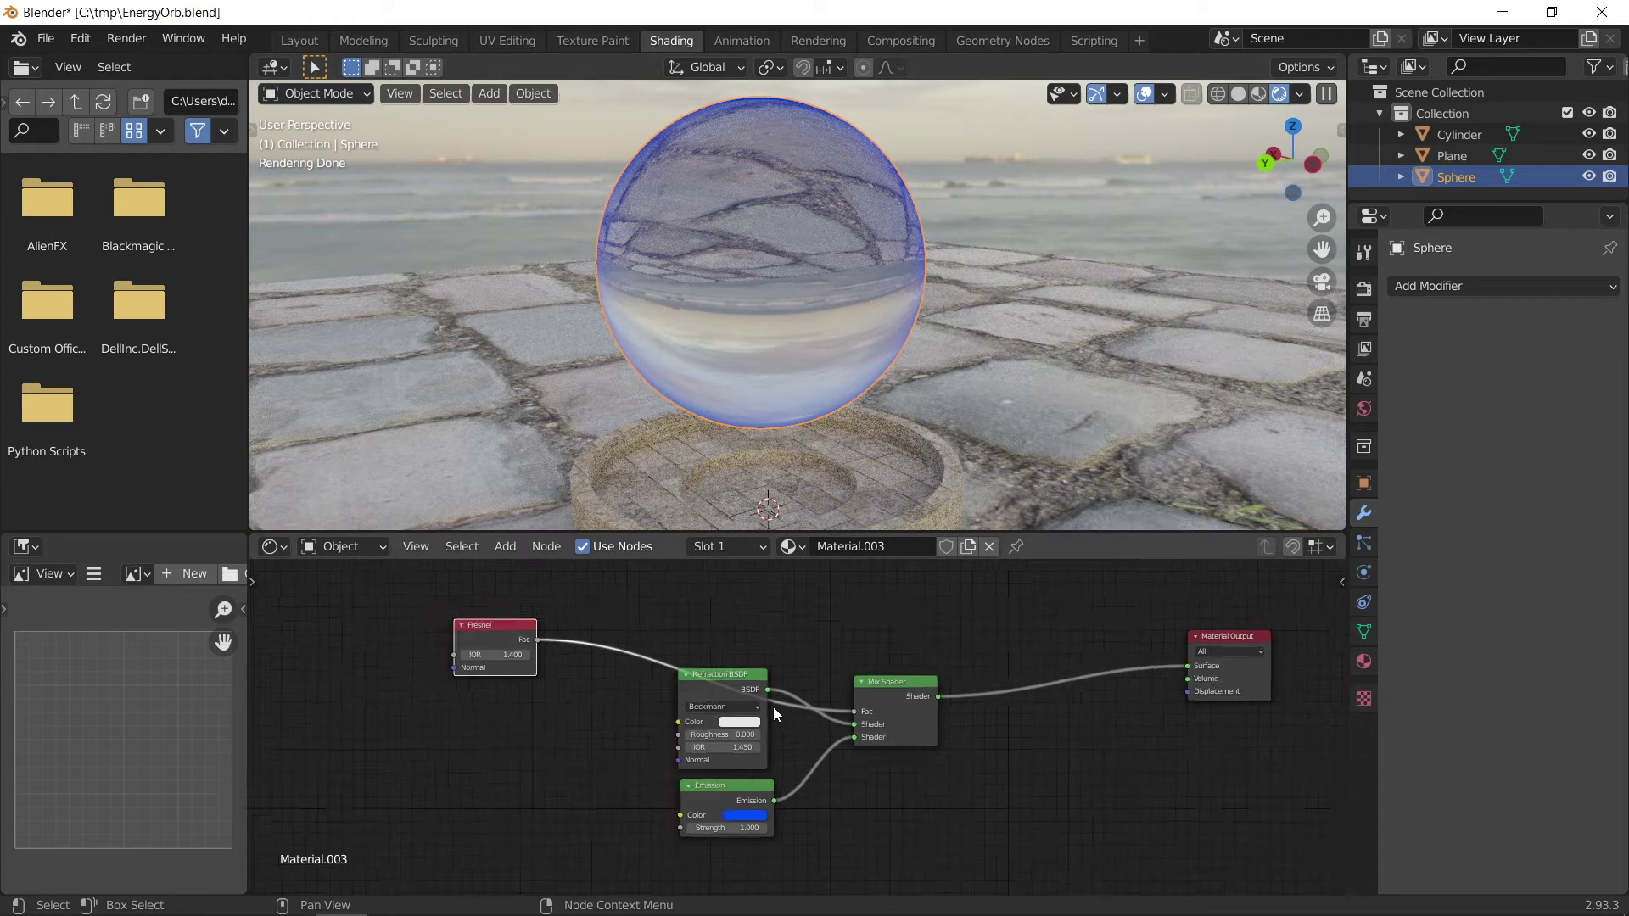
drag(509, 631, 570, 591)
key(shift+a)
click(574, 687)
text(mus)
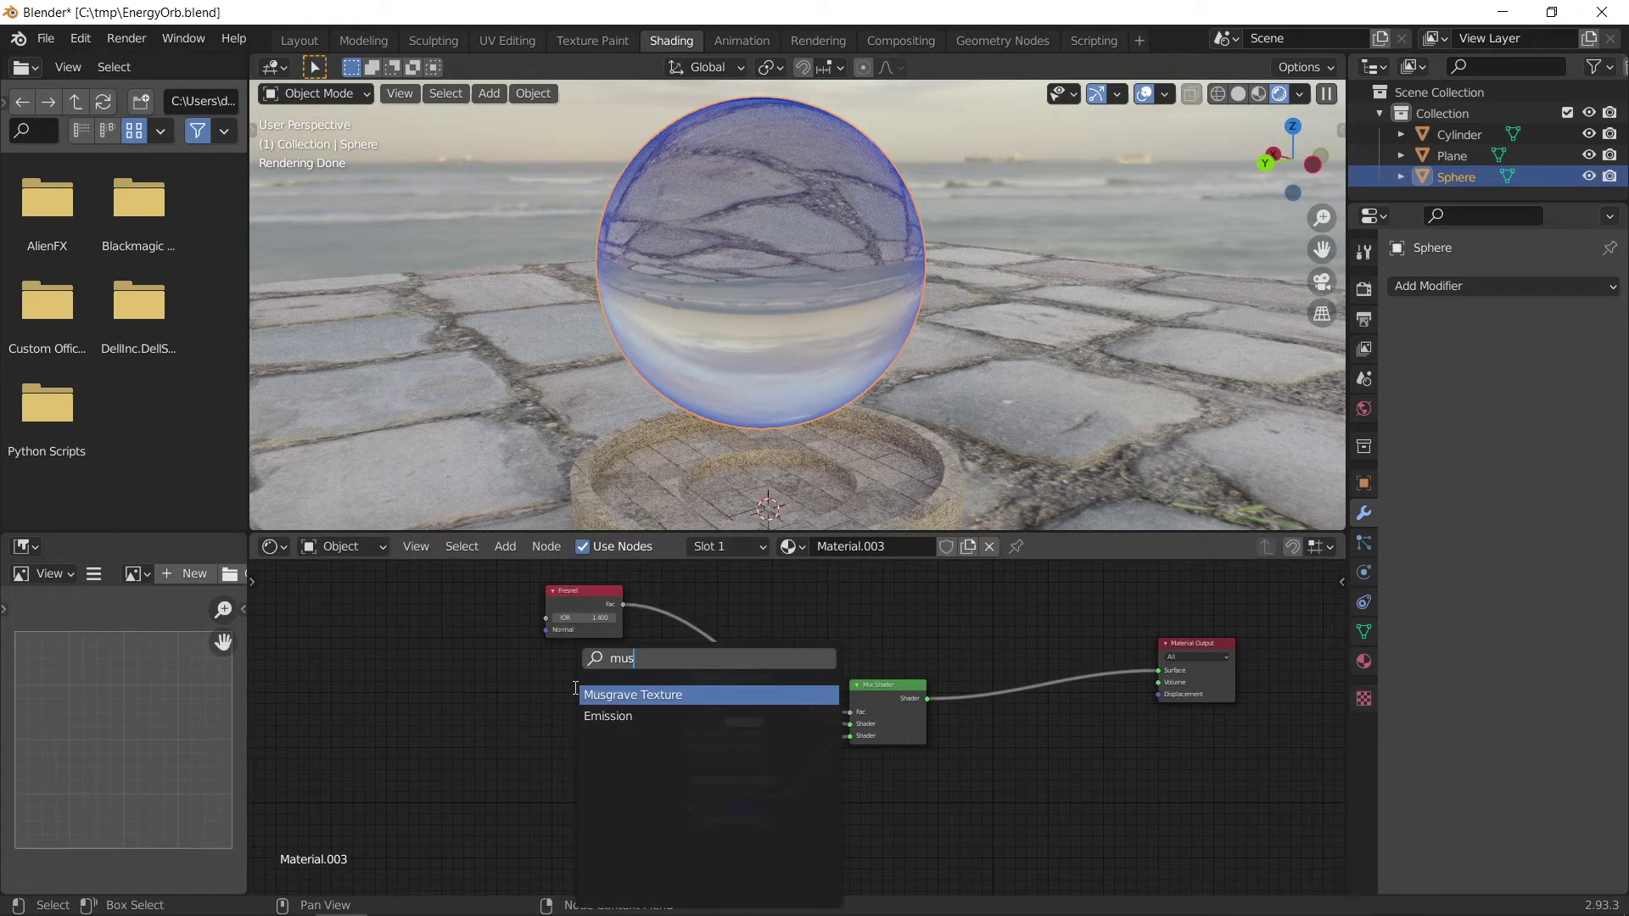
key(Return)
click(390, 680)
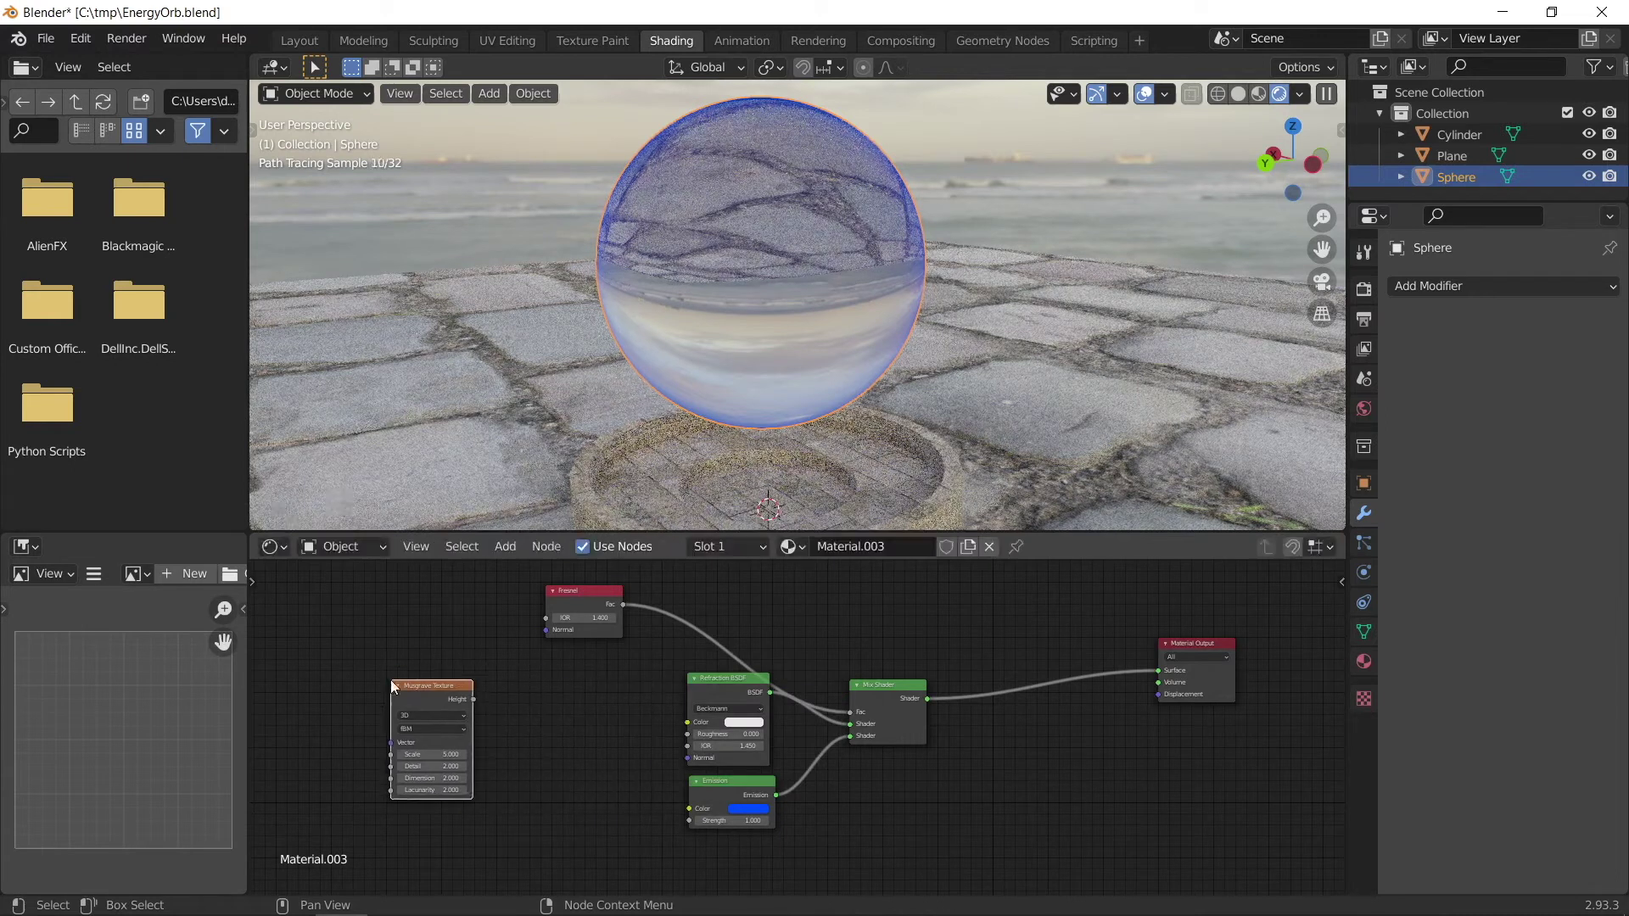
- Add Texture Coordinate and Mapping nodes to the Musgrave Texture, feeding the Mapping node from the Object output
scroll(423, 681, up, 1)
middle_drag(423, 689, 692, 669)
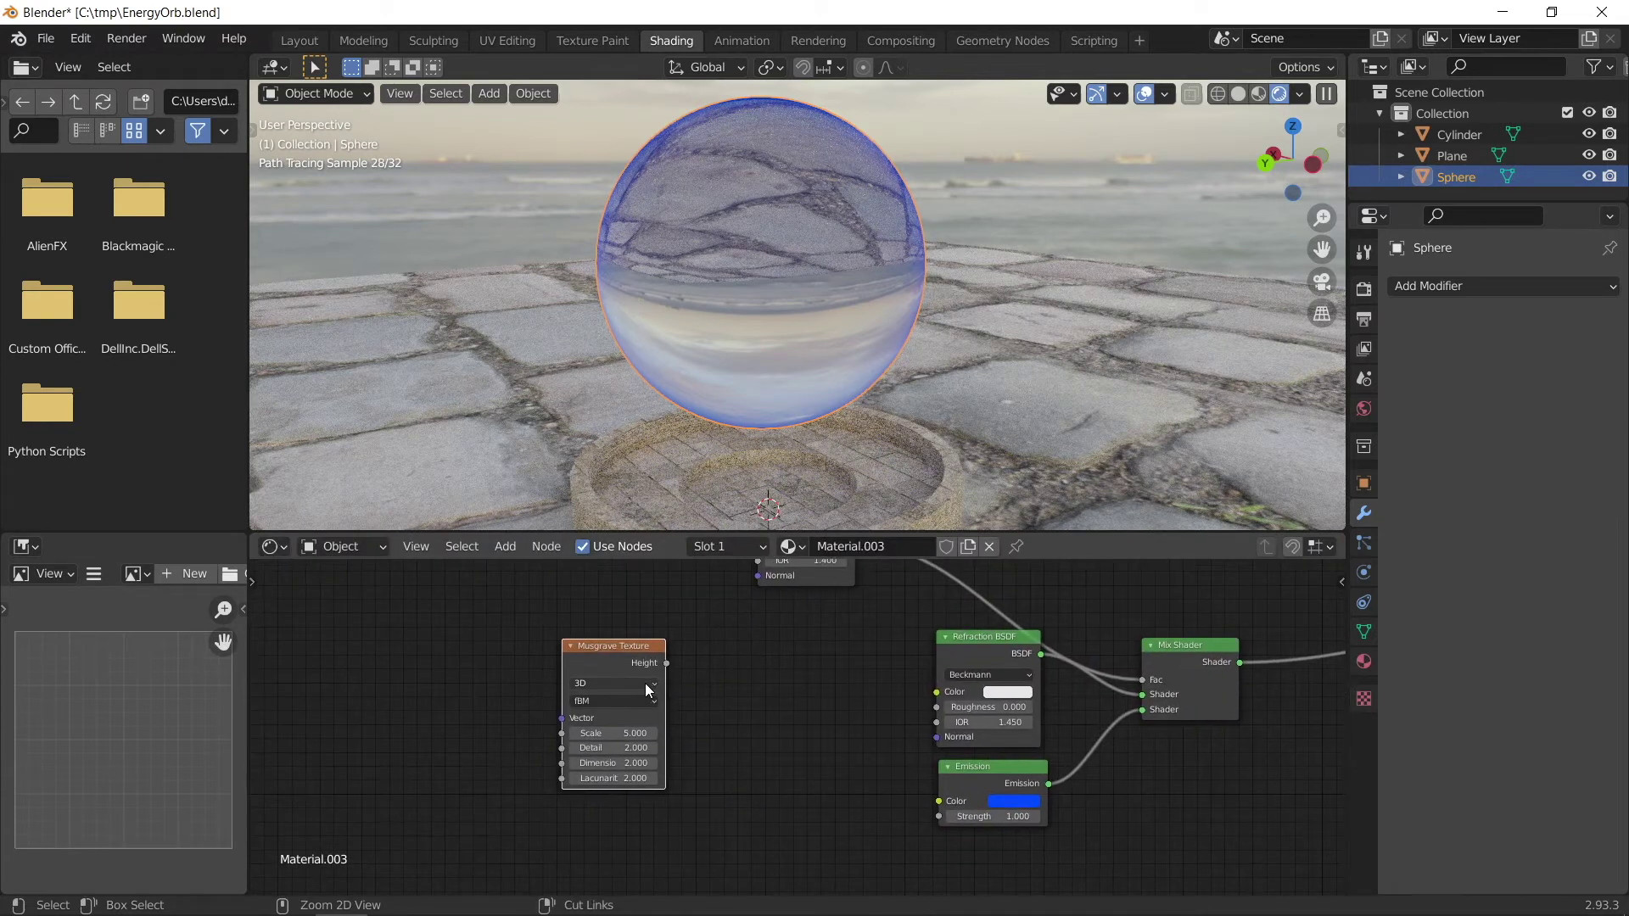
key(ctrl+t)
middle_drag(444, 714, 641, 688)
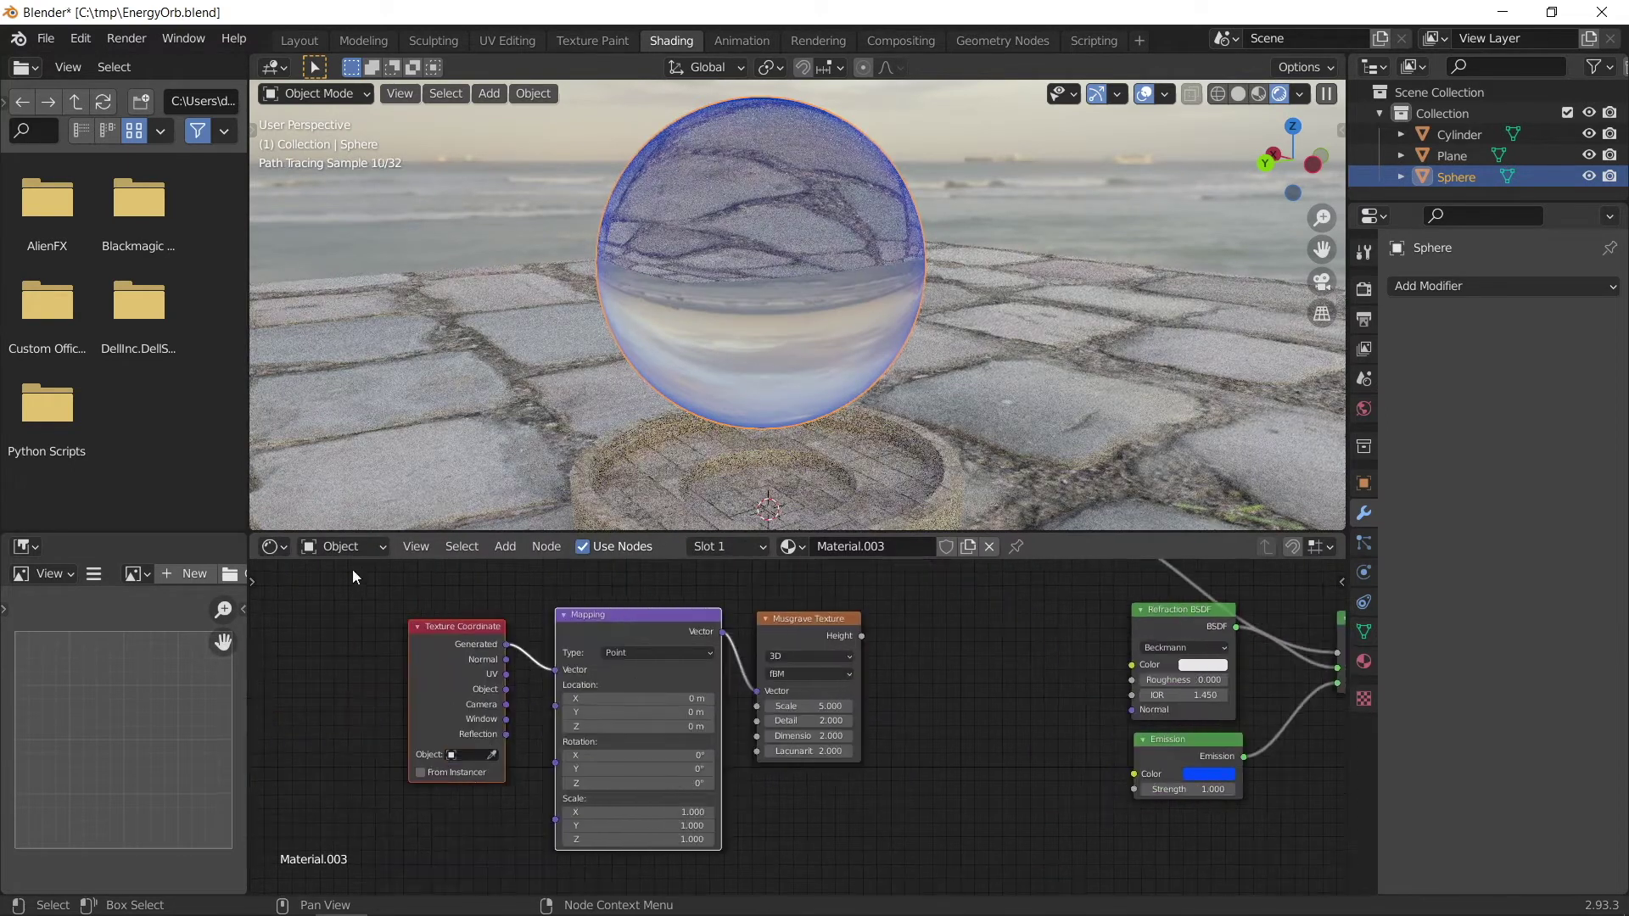
middle_drag(801, 649, 719, 660)
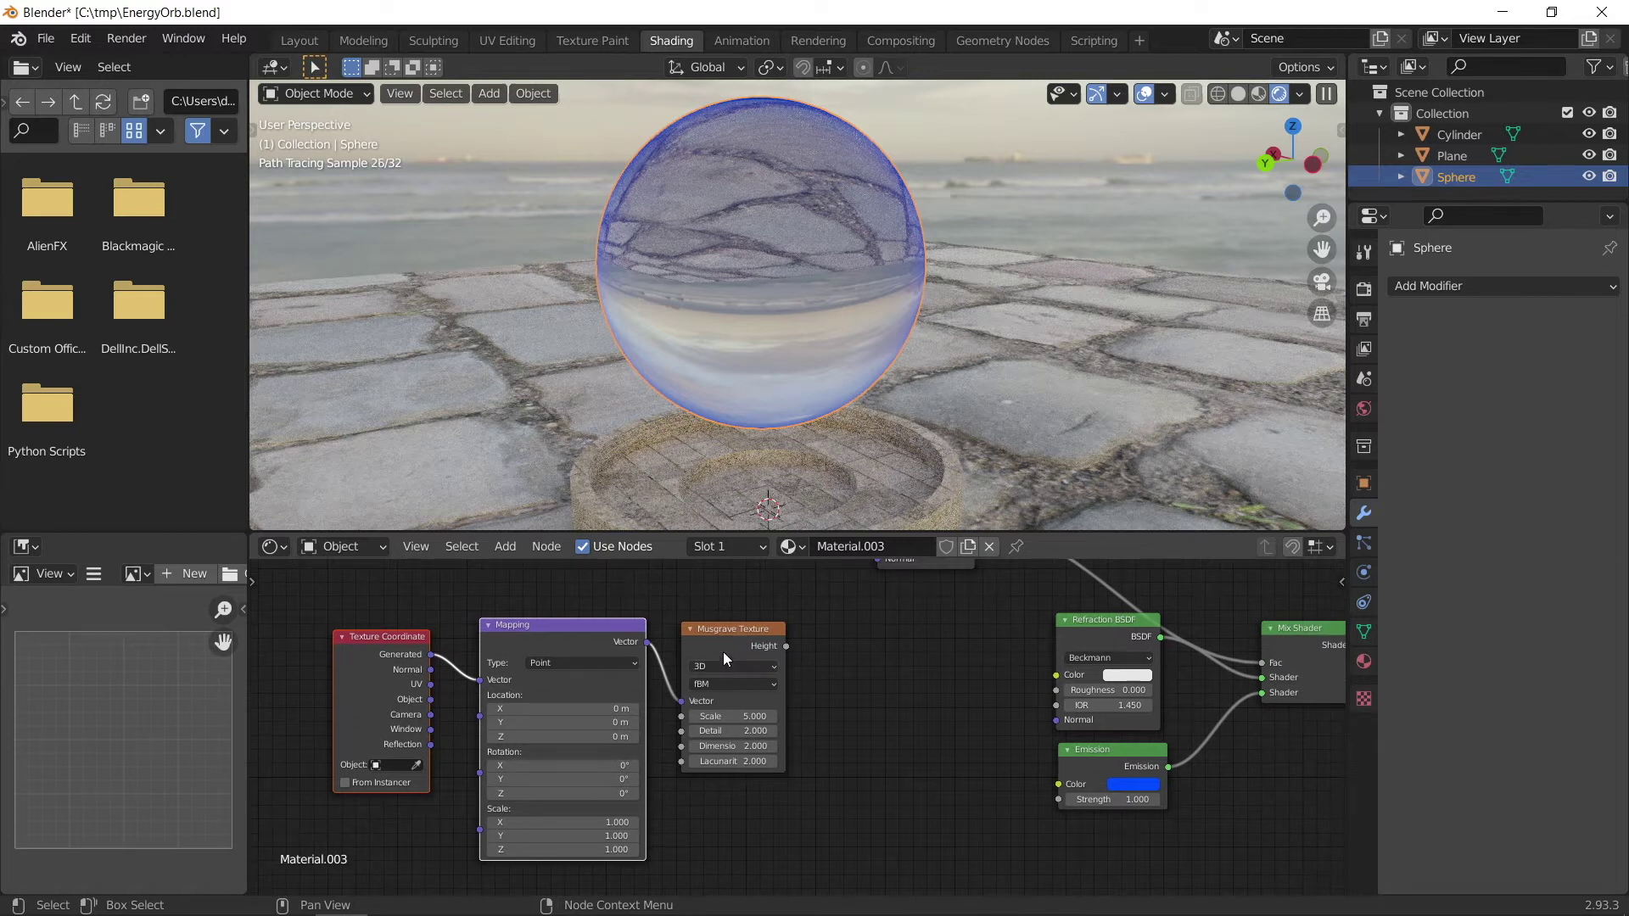
drag(433, 699, 488, 679)
- Add a ColorRamp node between the Musgrave Texture and the Refraction BSDF
scroll(733, 664, down, 2)
key(shift+a)
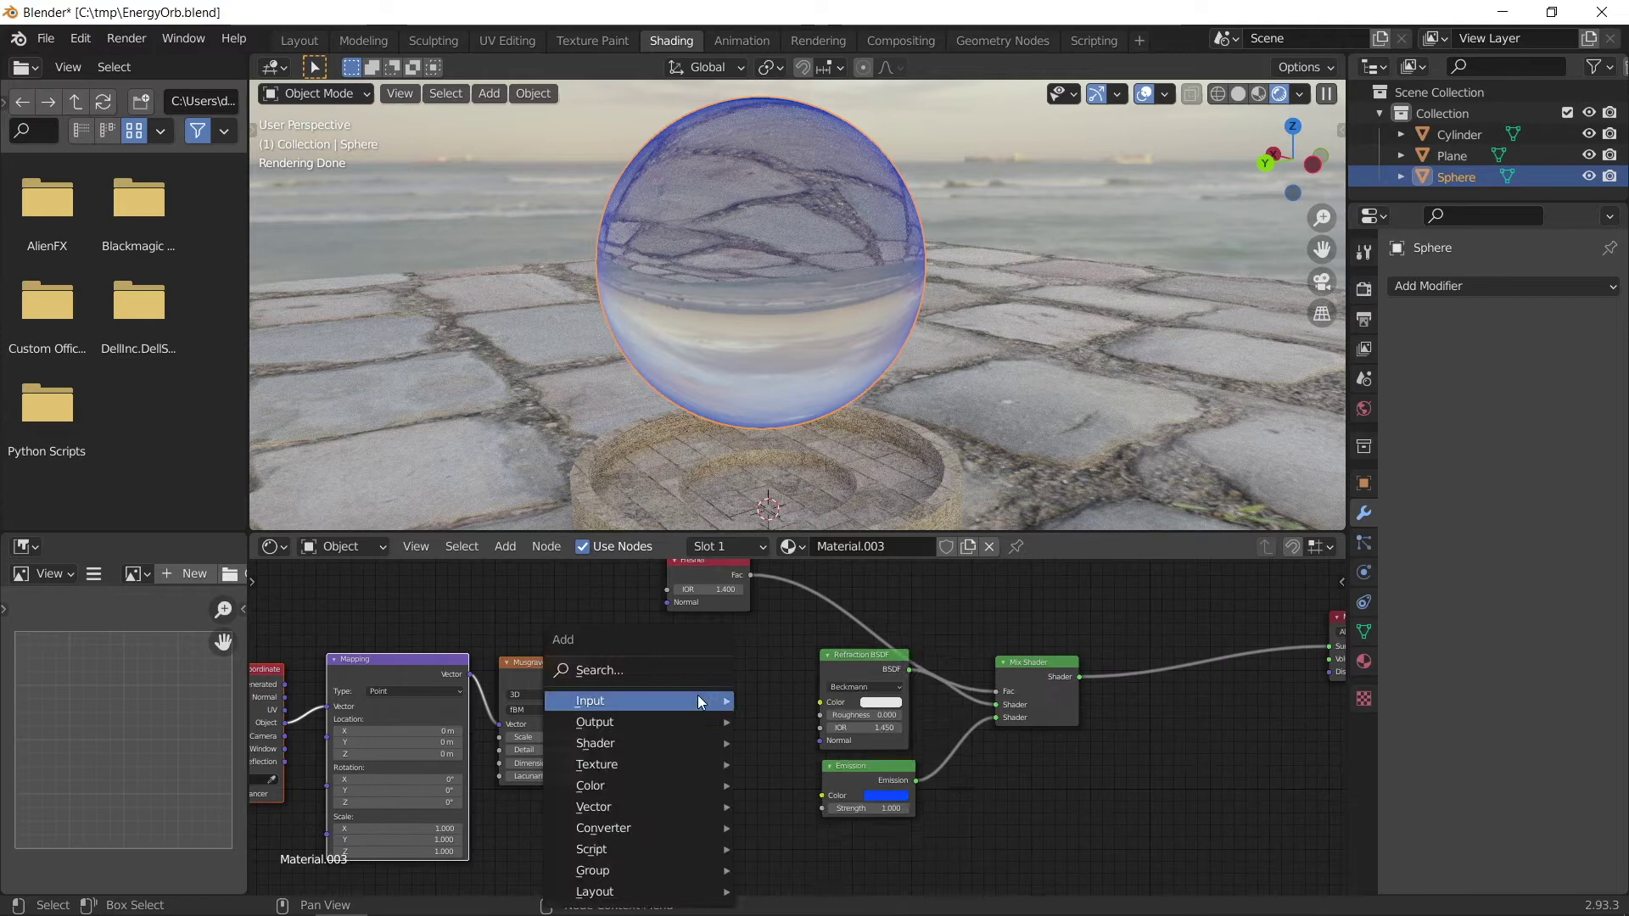
text(co)
key(Return)
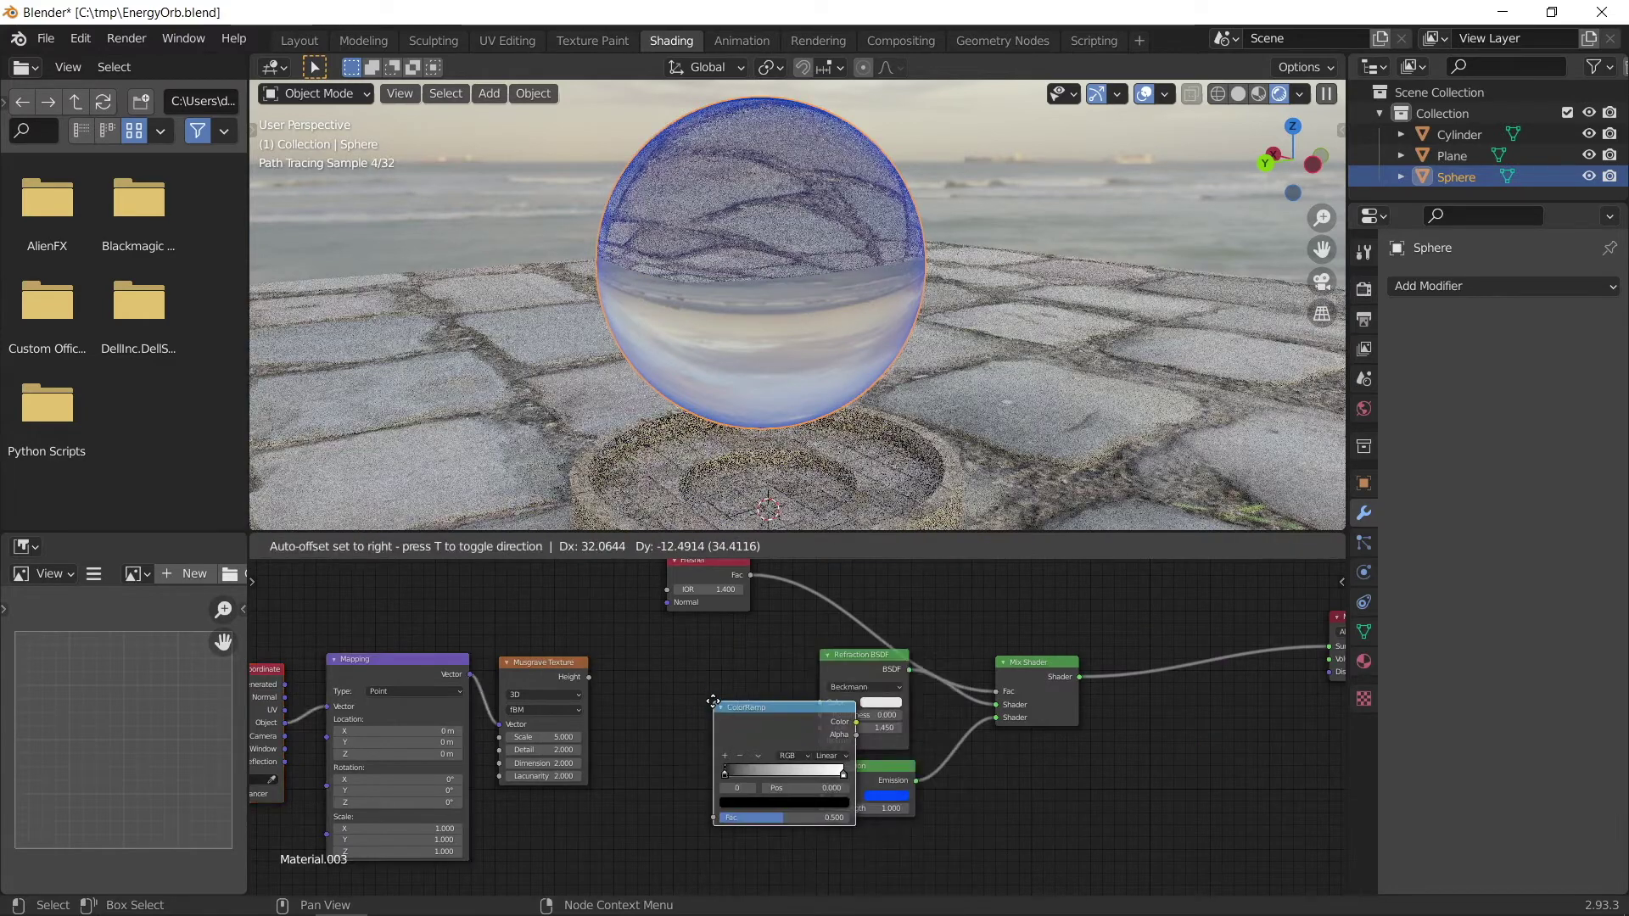
click(628, 645)
- Switch the Musgrave Texture to 4D and link its Height through the ColorRamp into the Mix Shader's Fac
click(564, 695)
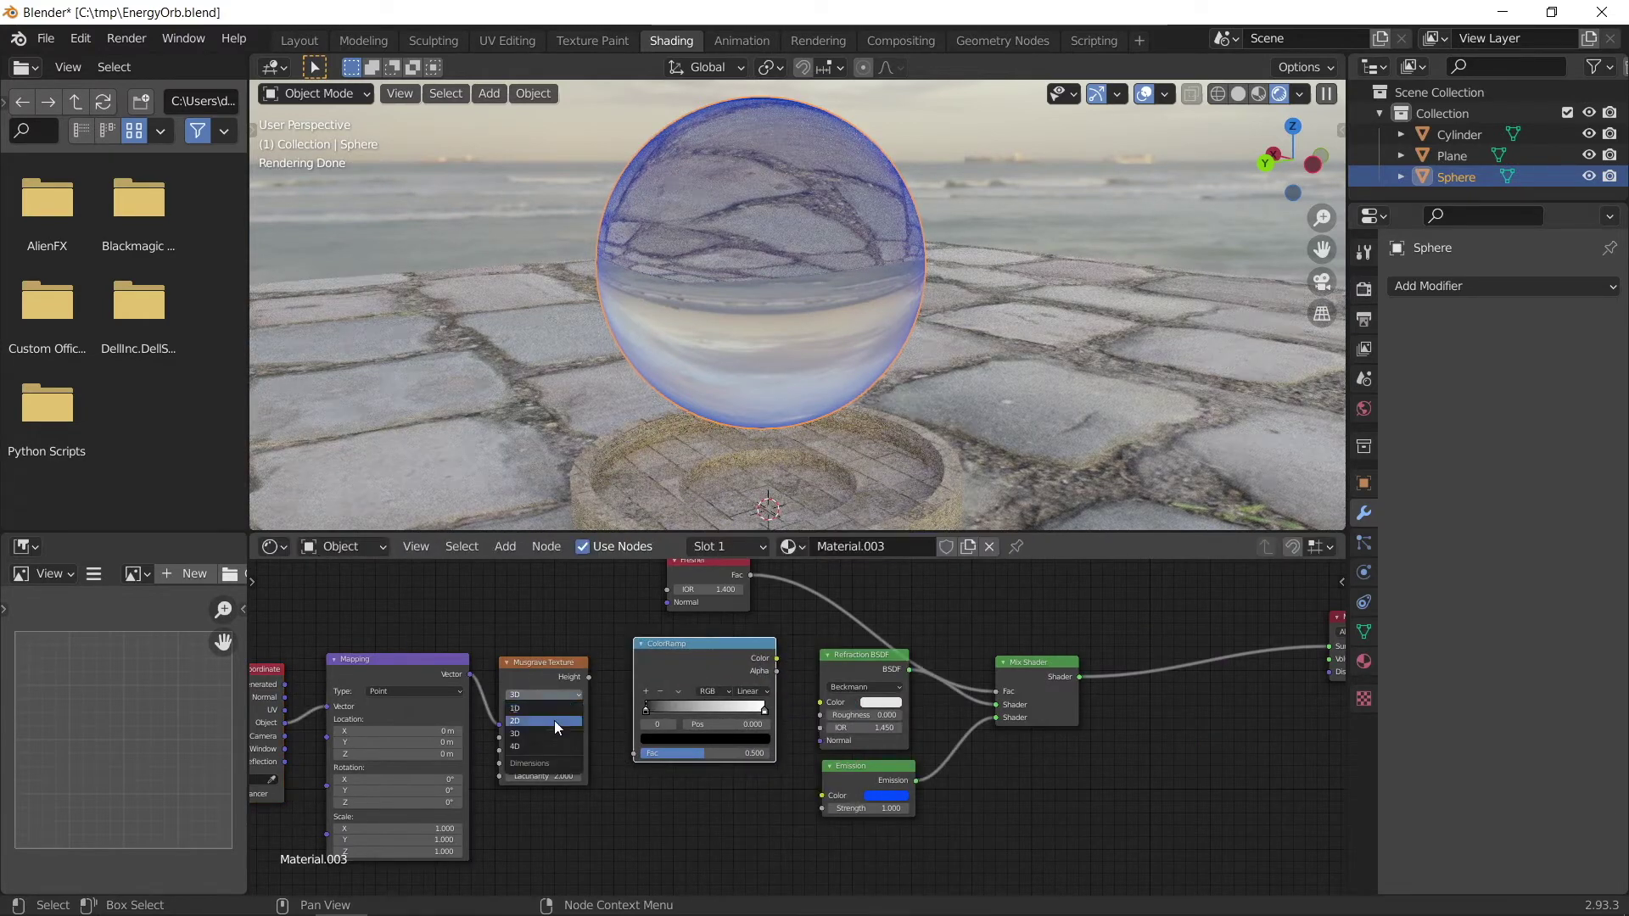
click(548, 746)
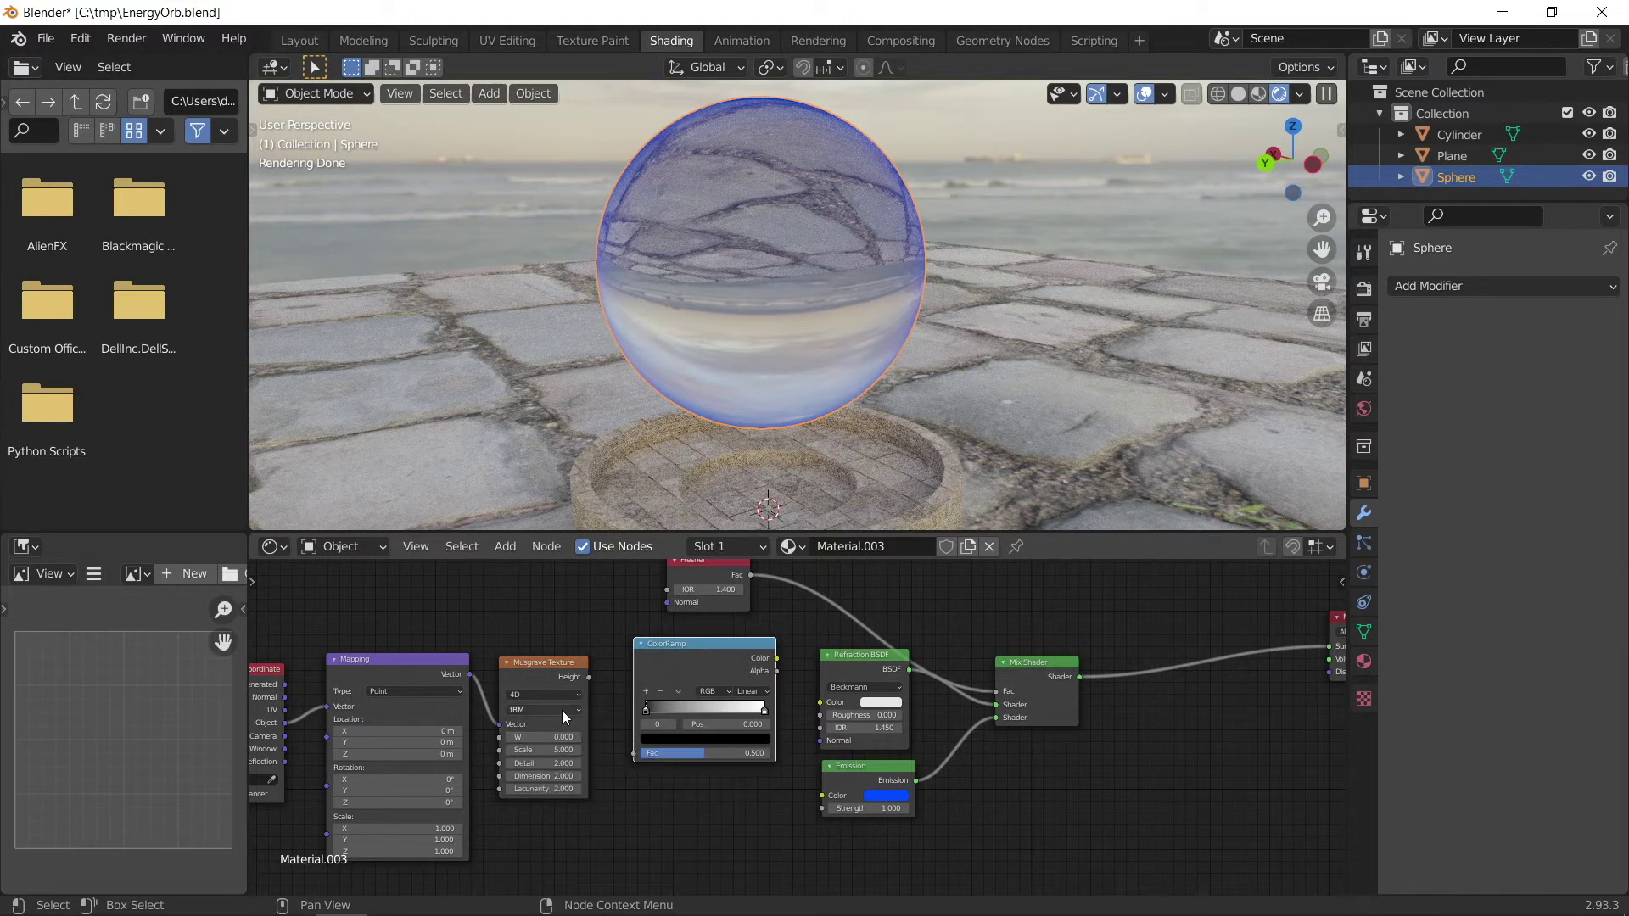
drag(589, 678, 616, 686)
drag(629, 756, 634, 753)
drag(776, 659, 808, 652)
drag(999, 697, 999, 698)
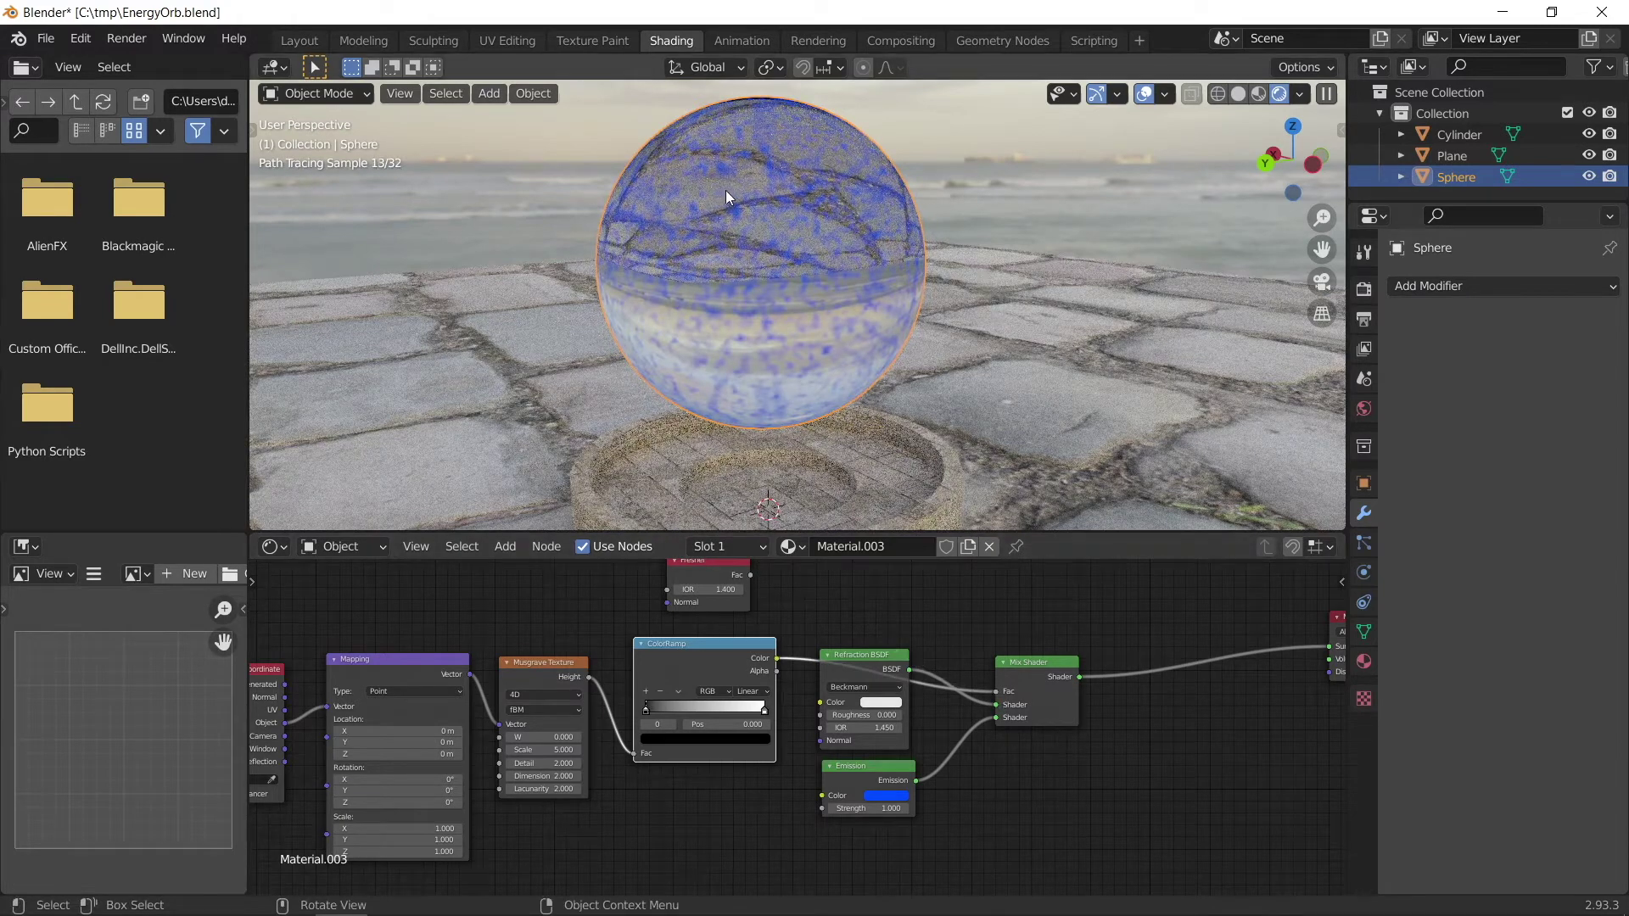
- Sharpen the ColorRamp by moving the white stop to just before the middle and the black stop to position 0.196
scroll(723, 190, up, 2)
scroll(772, 699, down, 1)
scroll(772, 699, down, 1)
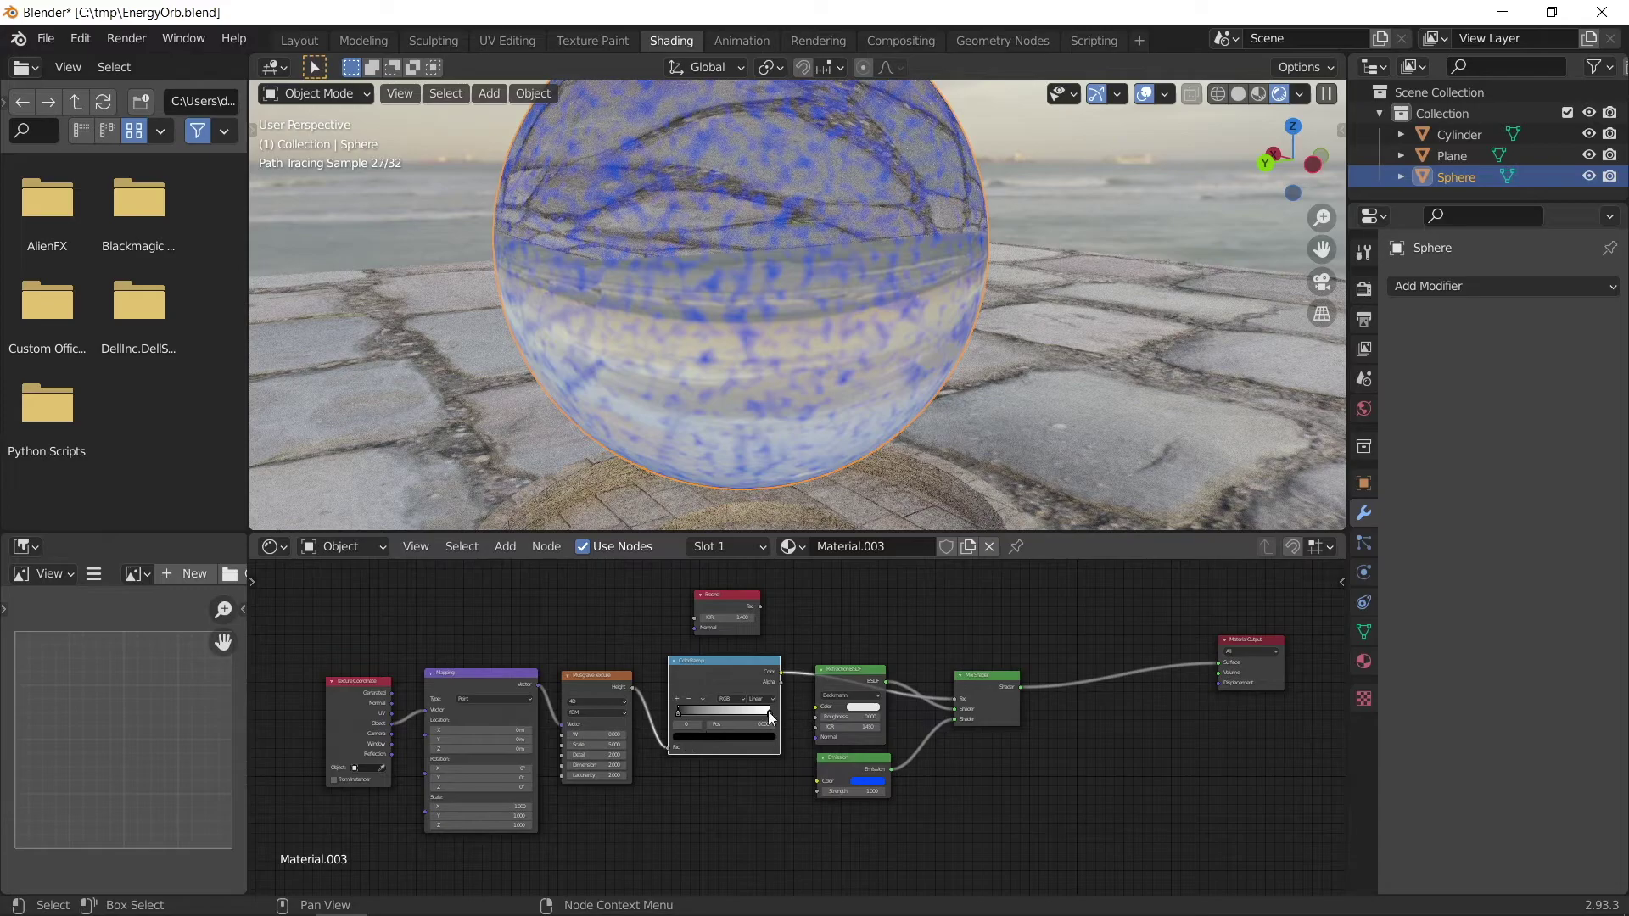
drag(772, 717, 720, 716)
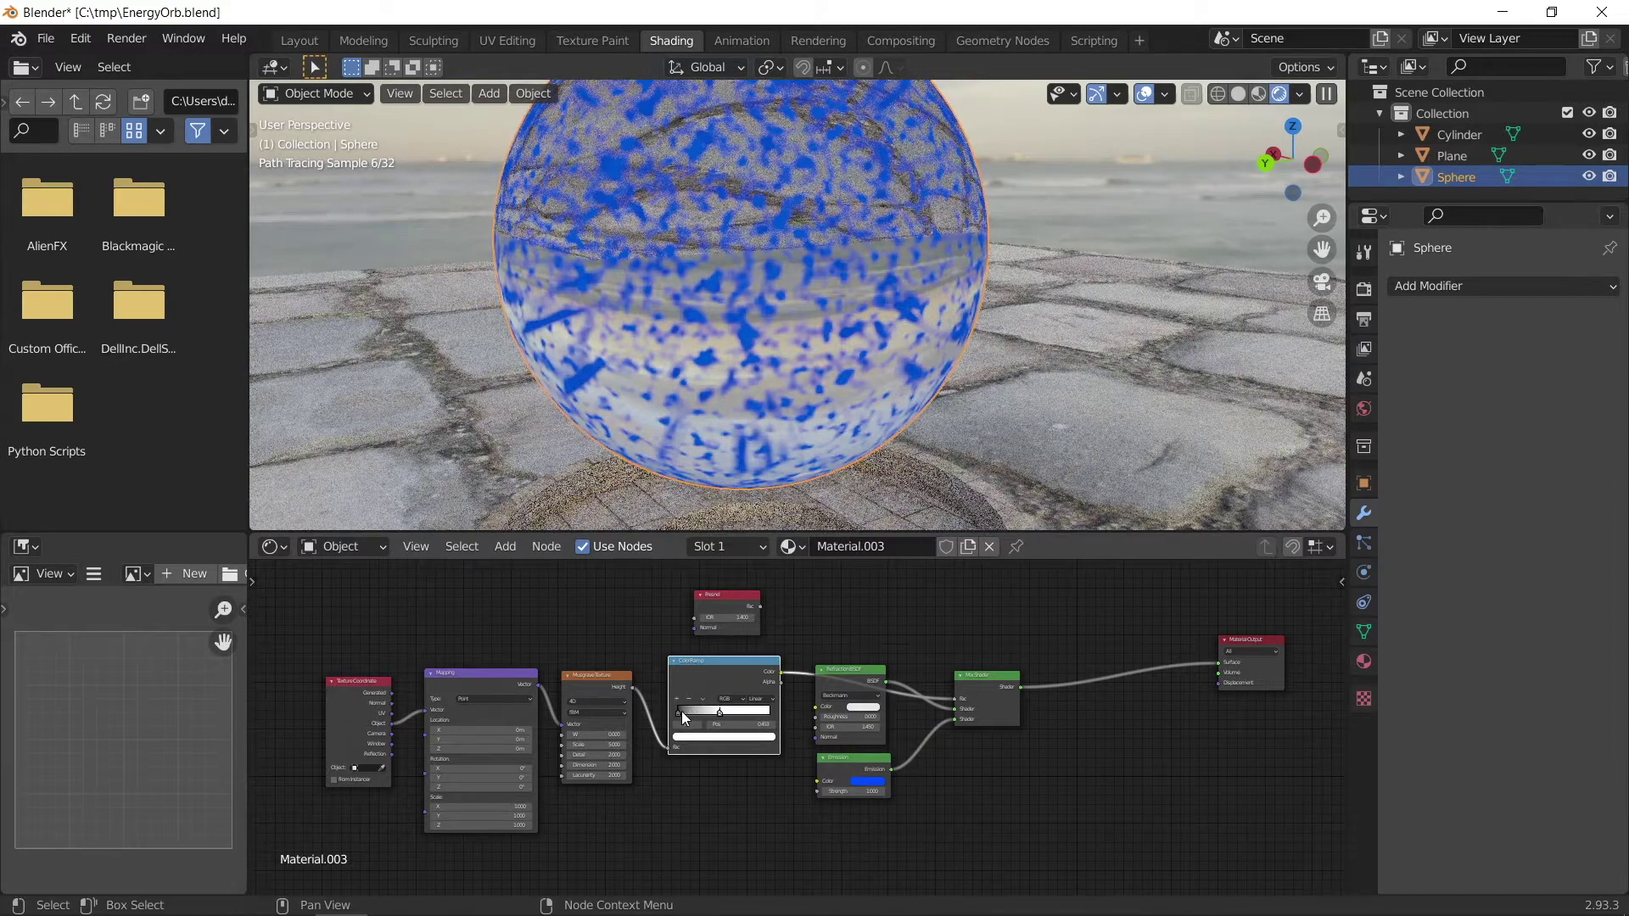
drag(680, 711, 700, 709)
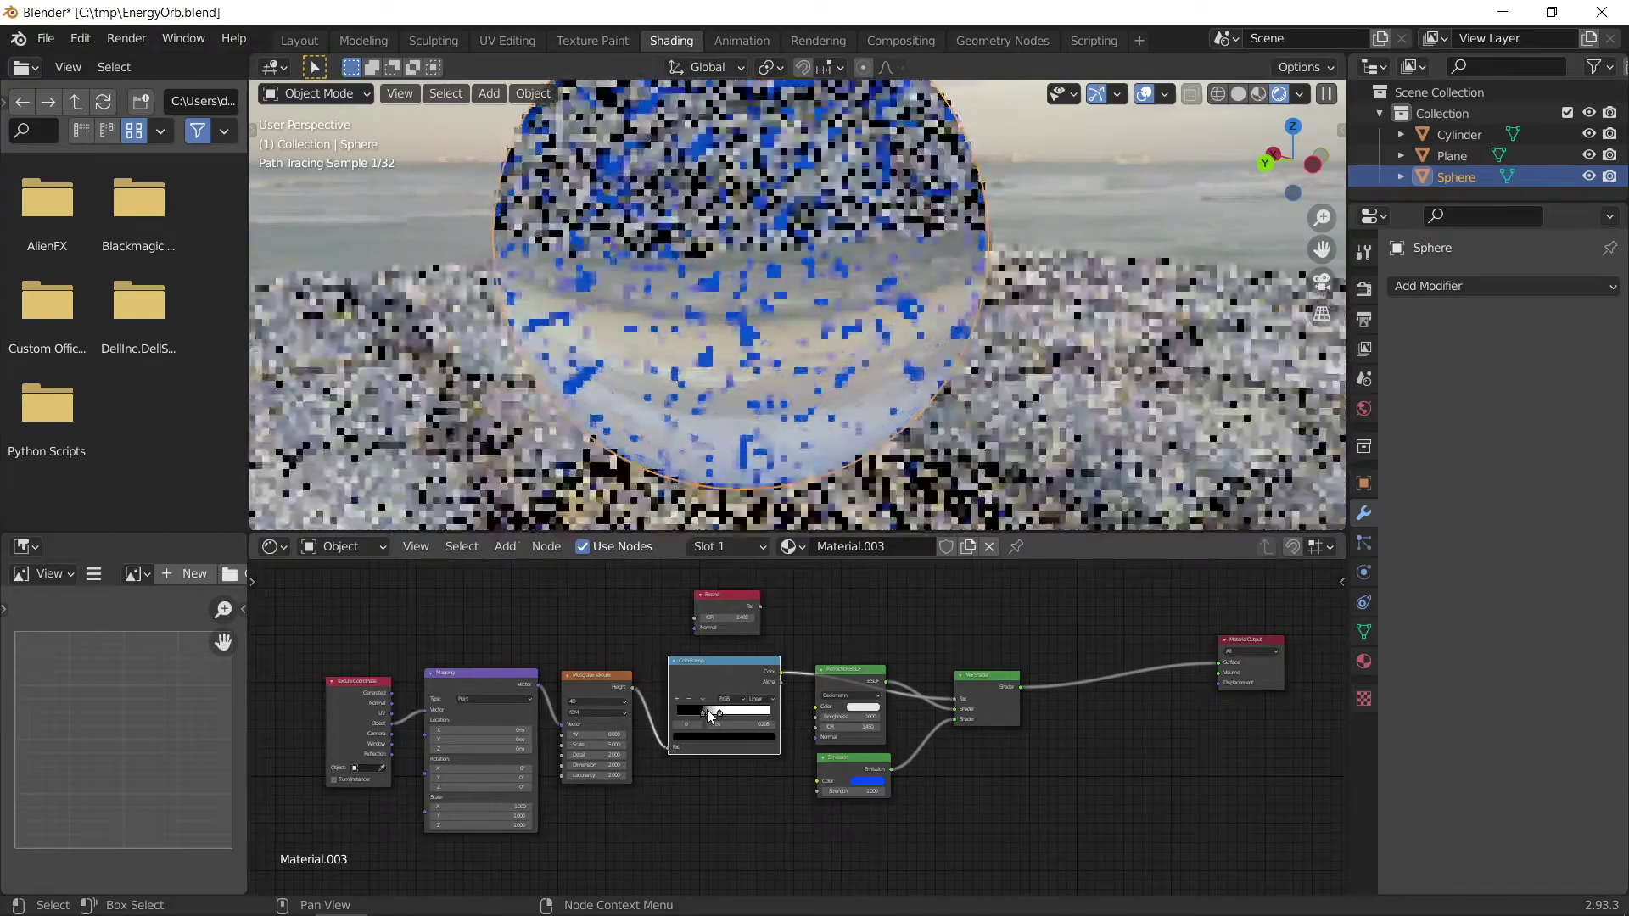
scroll(822, 220, up, 2)
middle_drag(871, 226, 835, 234)
scroll(861, 241, down, 4)
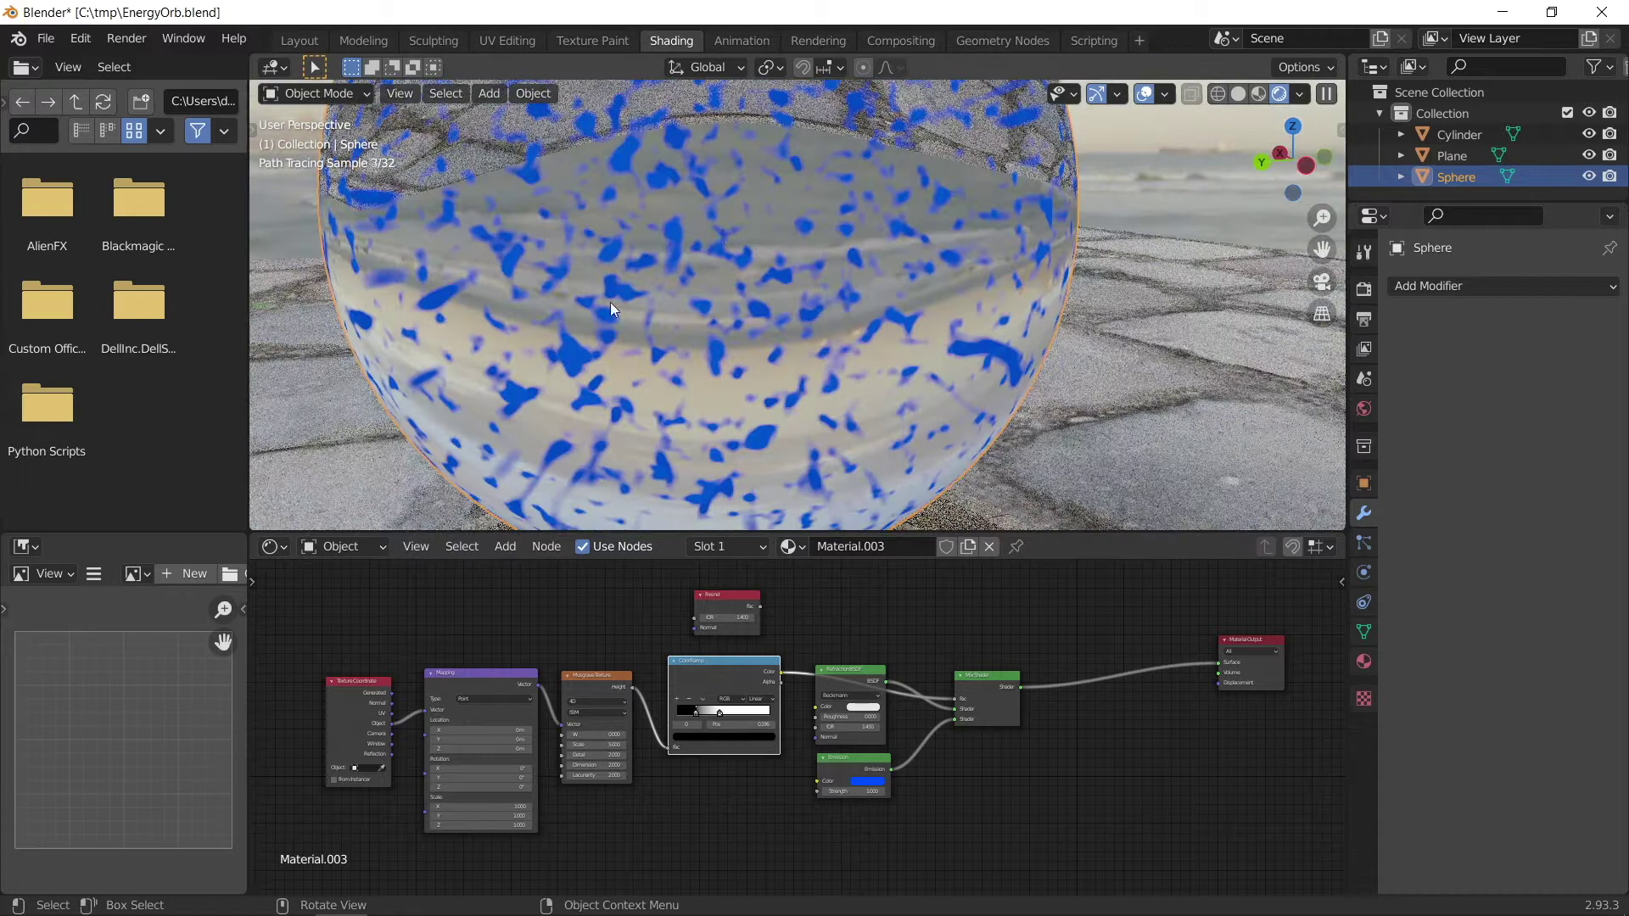
scroll(770, 342, down, 4)
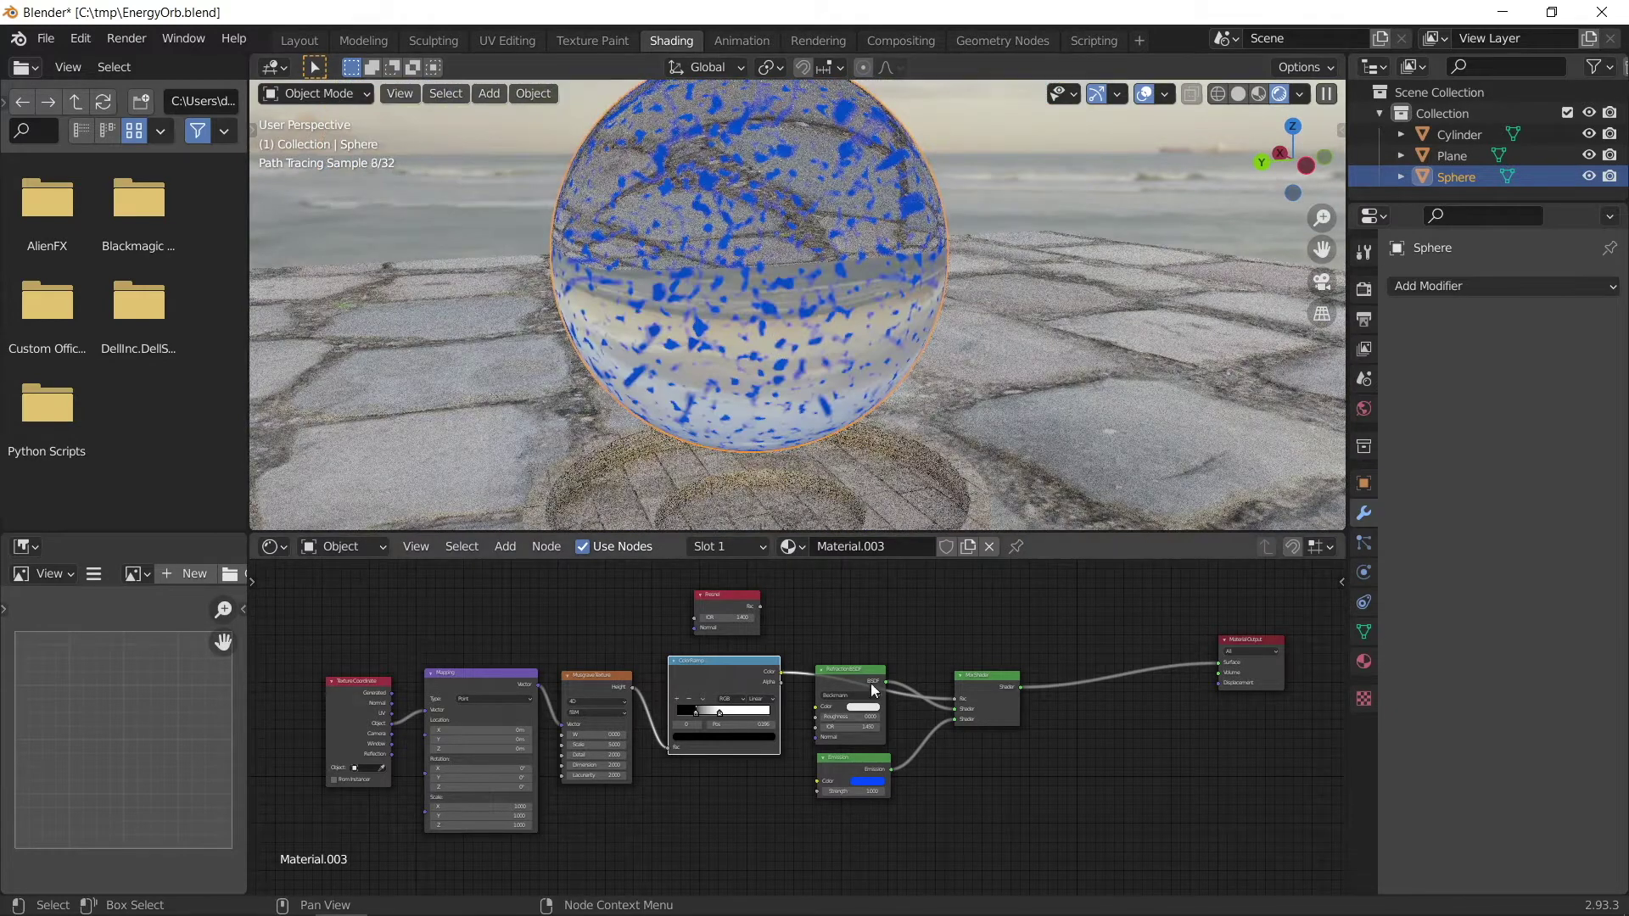
- Set the Musgrave Texture's Scale to 3.2
scroll(654, 791, up, 3)
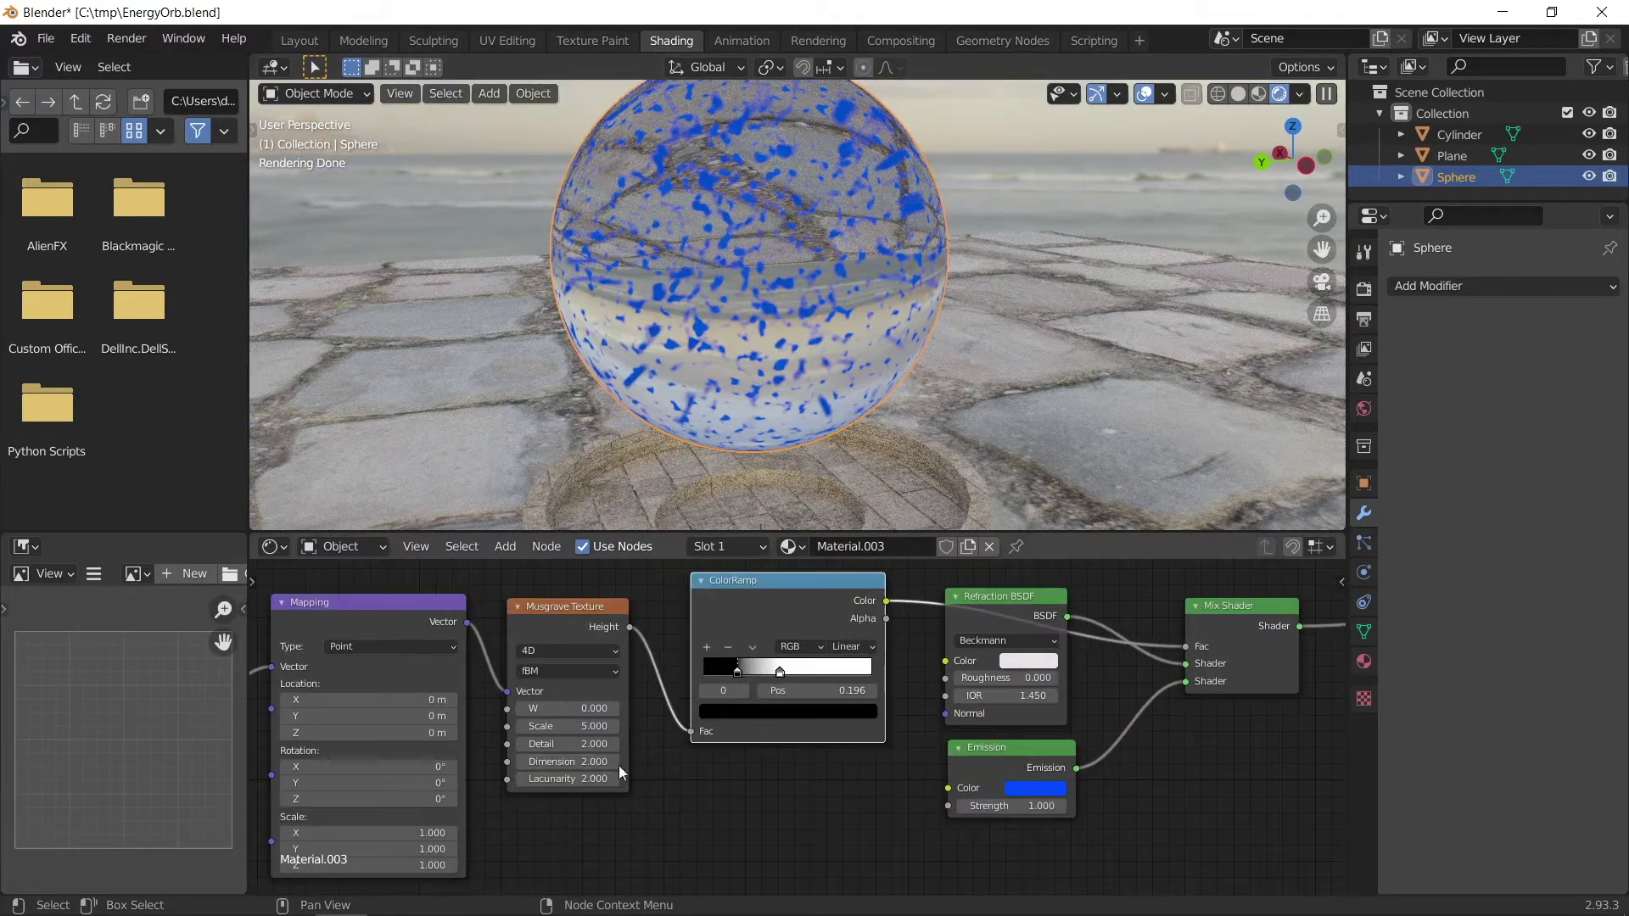
key(BackSpace)
key(BackSpace)
key(BackSpace)
text(3.2)
key(Return)
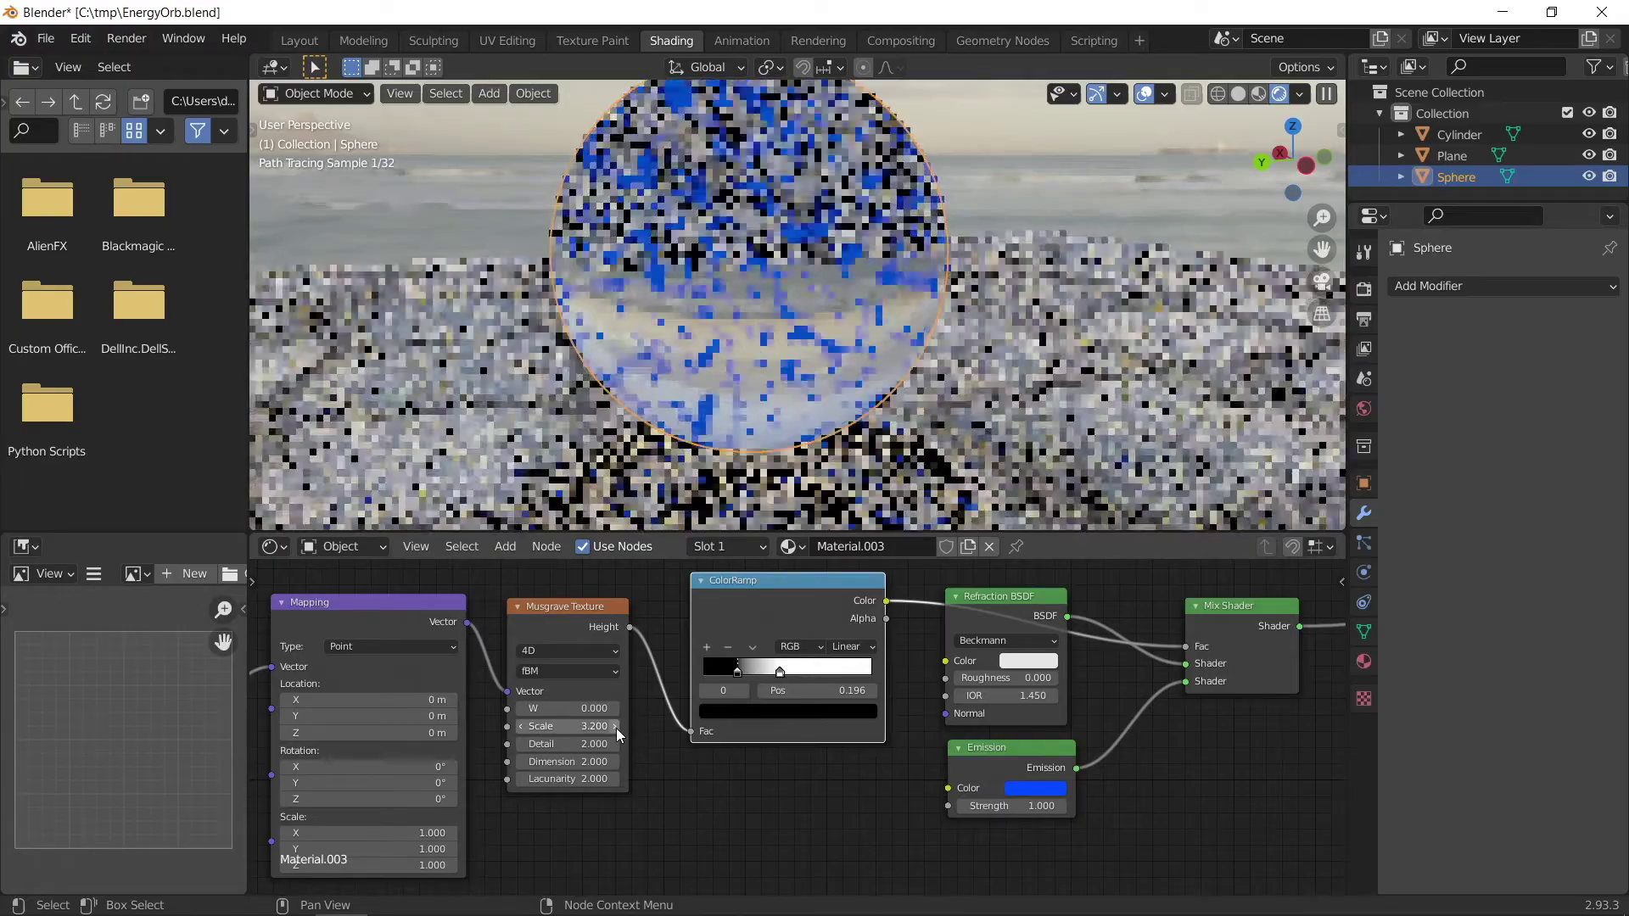
- Set the Musgrave Texture's Dimension to 8.9 and its Lacunarity to 7.3
drag(567, 762, 645, 761)
double_click(567, 761)
text(9.3)
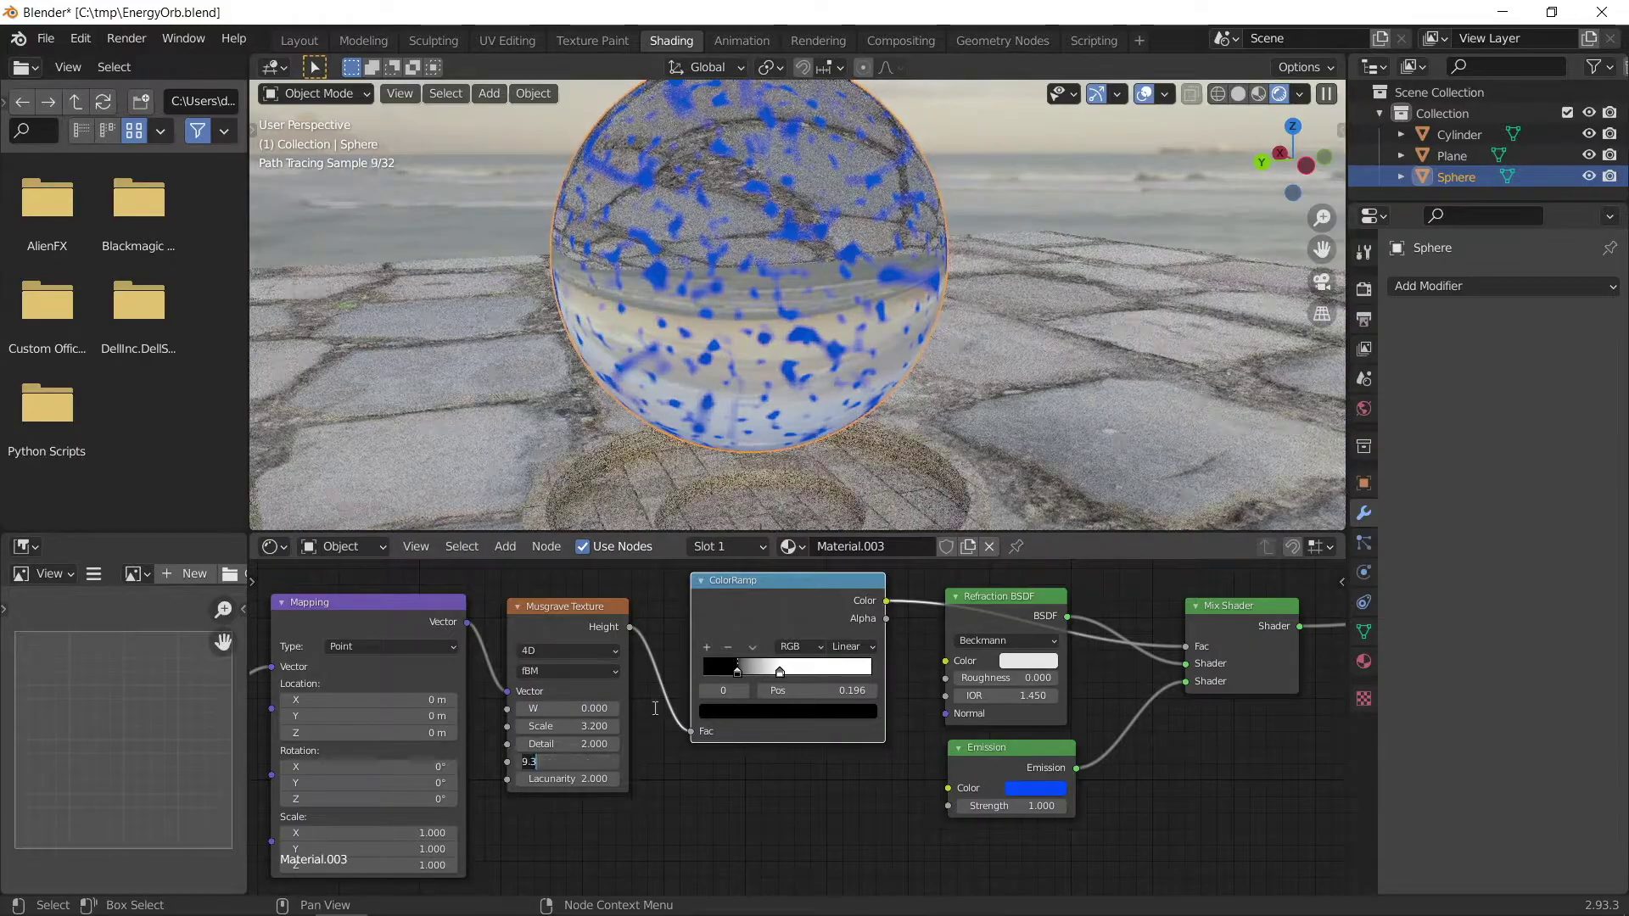
key(Return)
double_click(567, 779)
text(3)
key(Return)
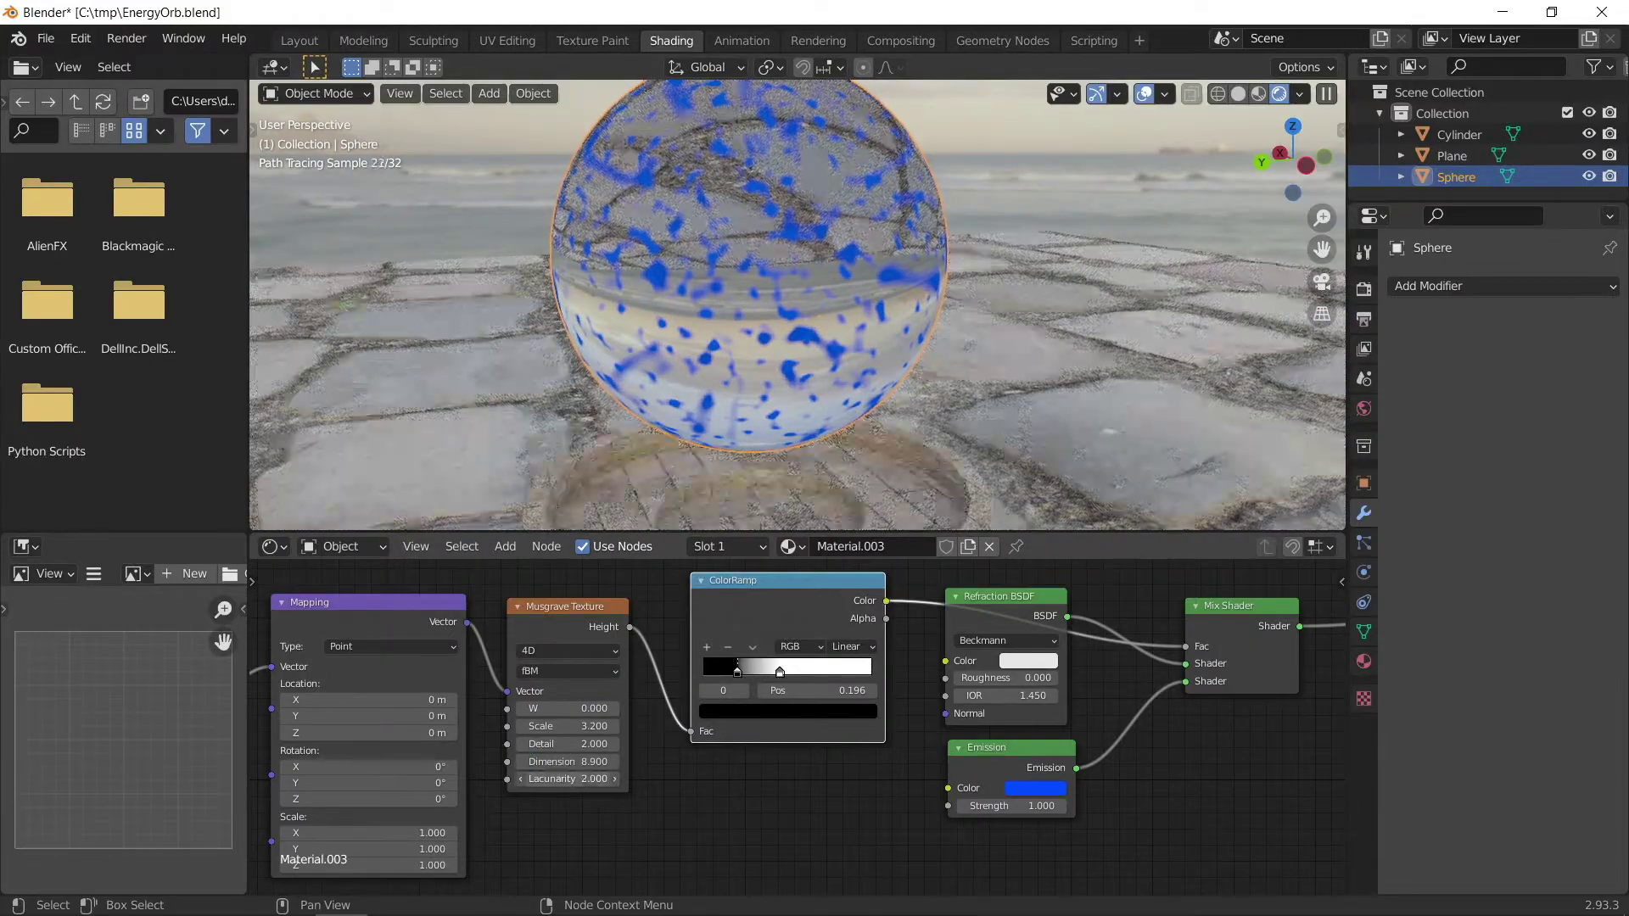
drag(567, 779, 632, 779)
scroll(725, 280, up, 3)
mouse_move(717, 285)
middle_down()
mouse_move(725, 254)
mouse_move(725, 323)
mouse_move(730, 280)
middle_up()
scroll(726, 255, down, 3)
scroll(850, 728, down, 1)
- Add a Math node above the Mix Shader and set its operation to Divide
middle_drag(1041, 637, 851, 728)
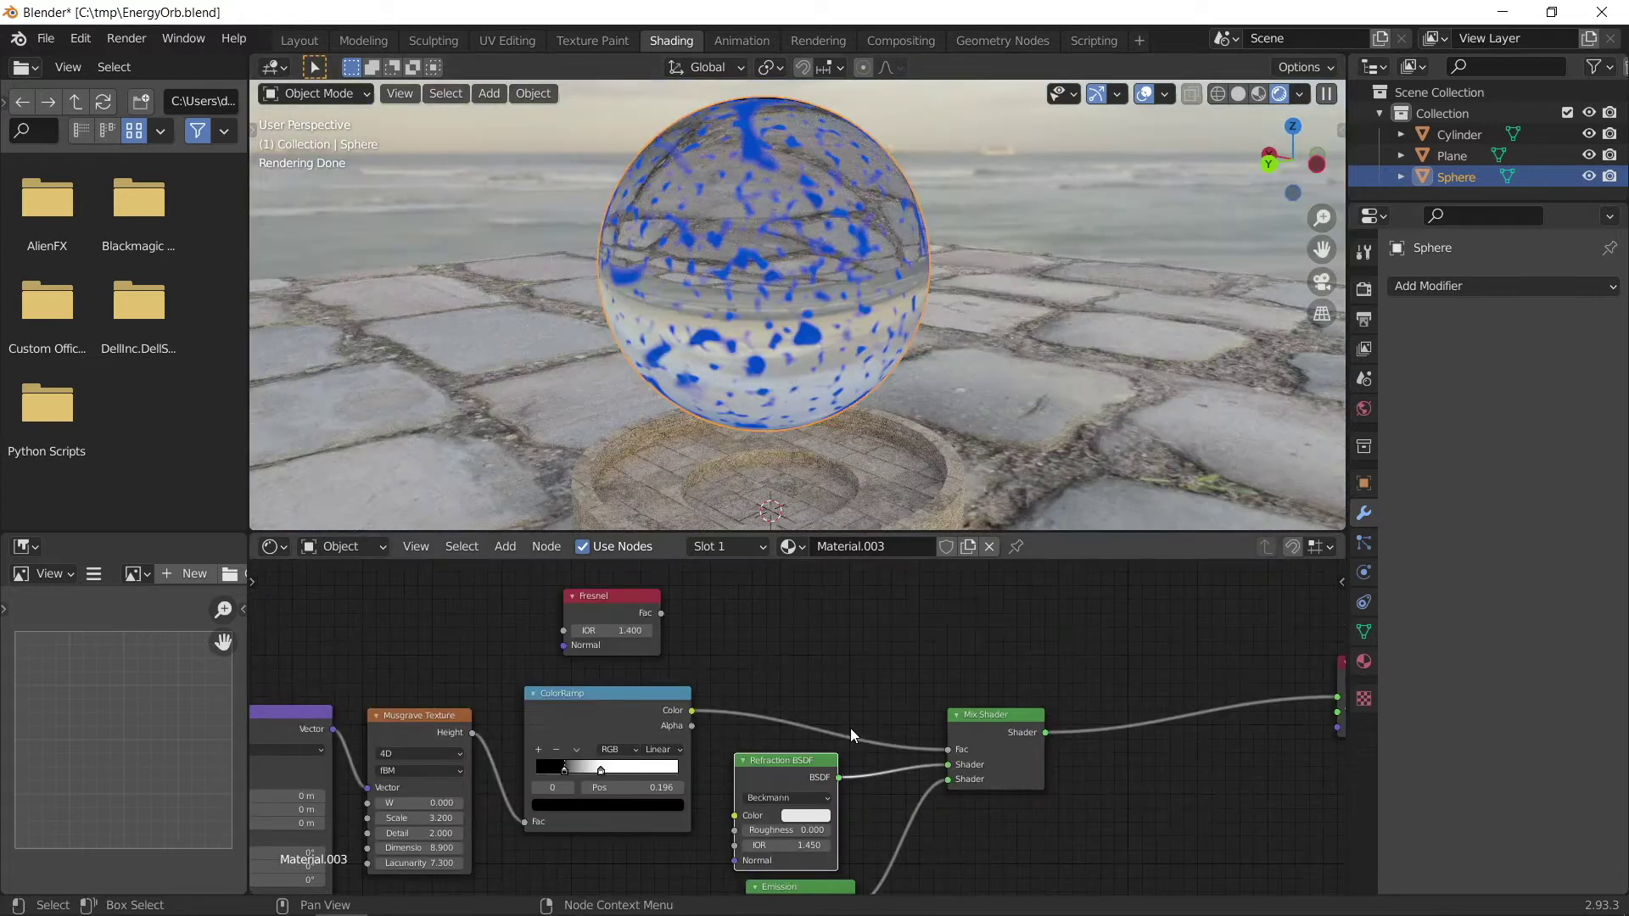
key(shift+a)
text(math)
key(Return)
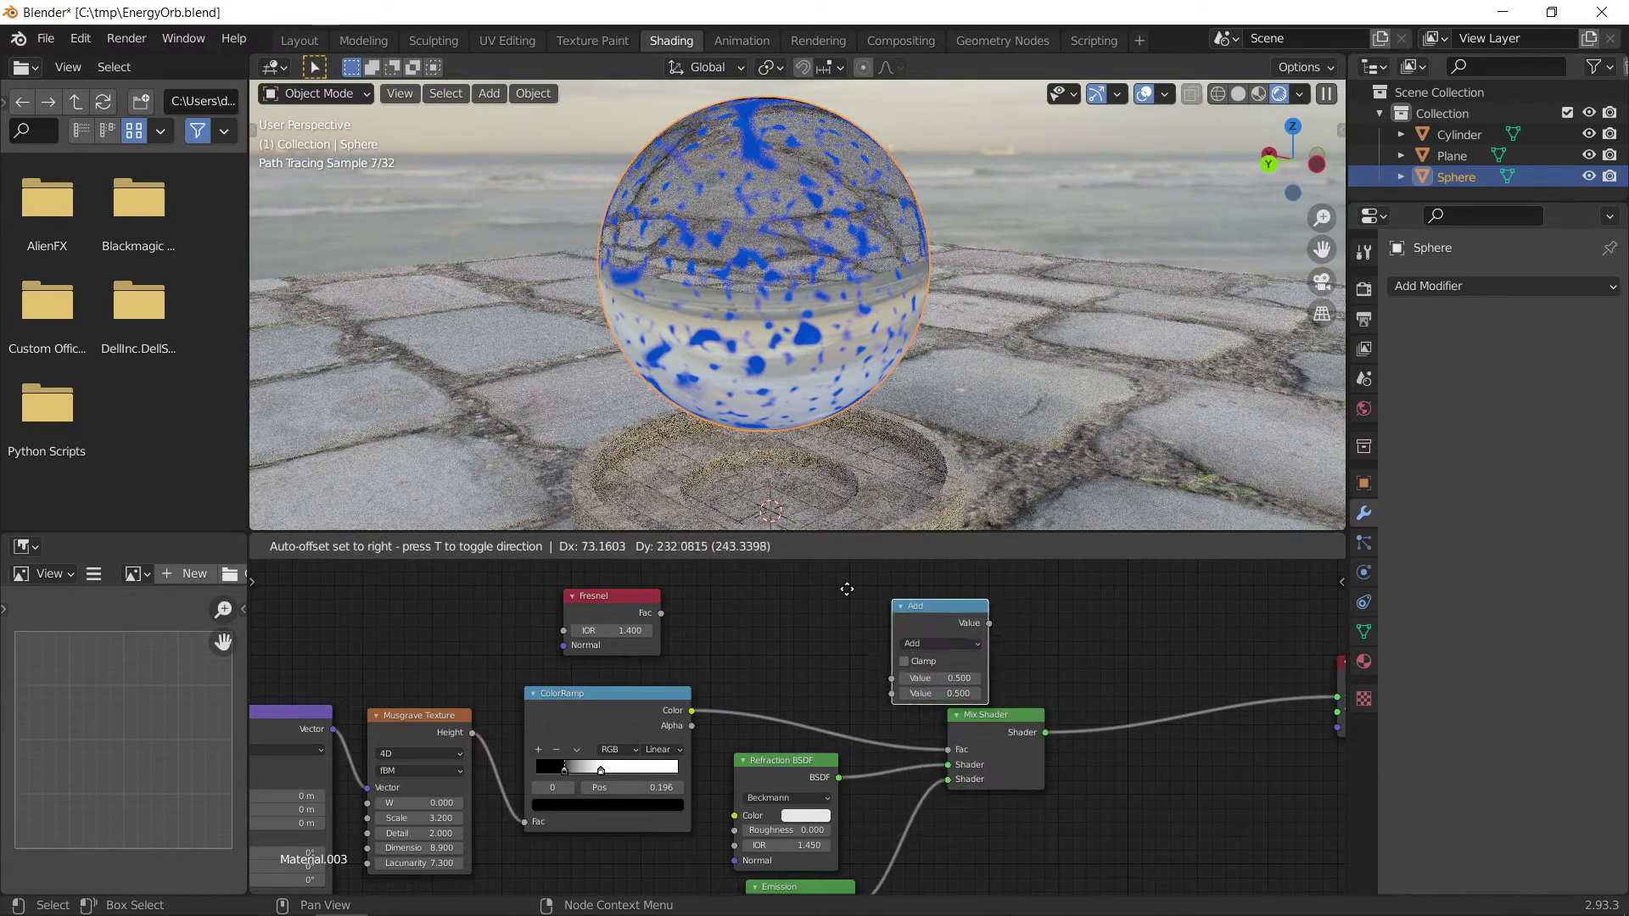
click(888, 618)
click(889, 619)
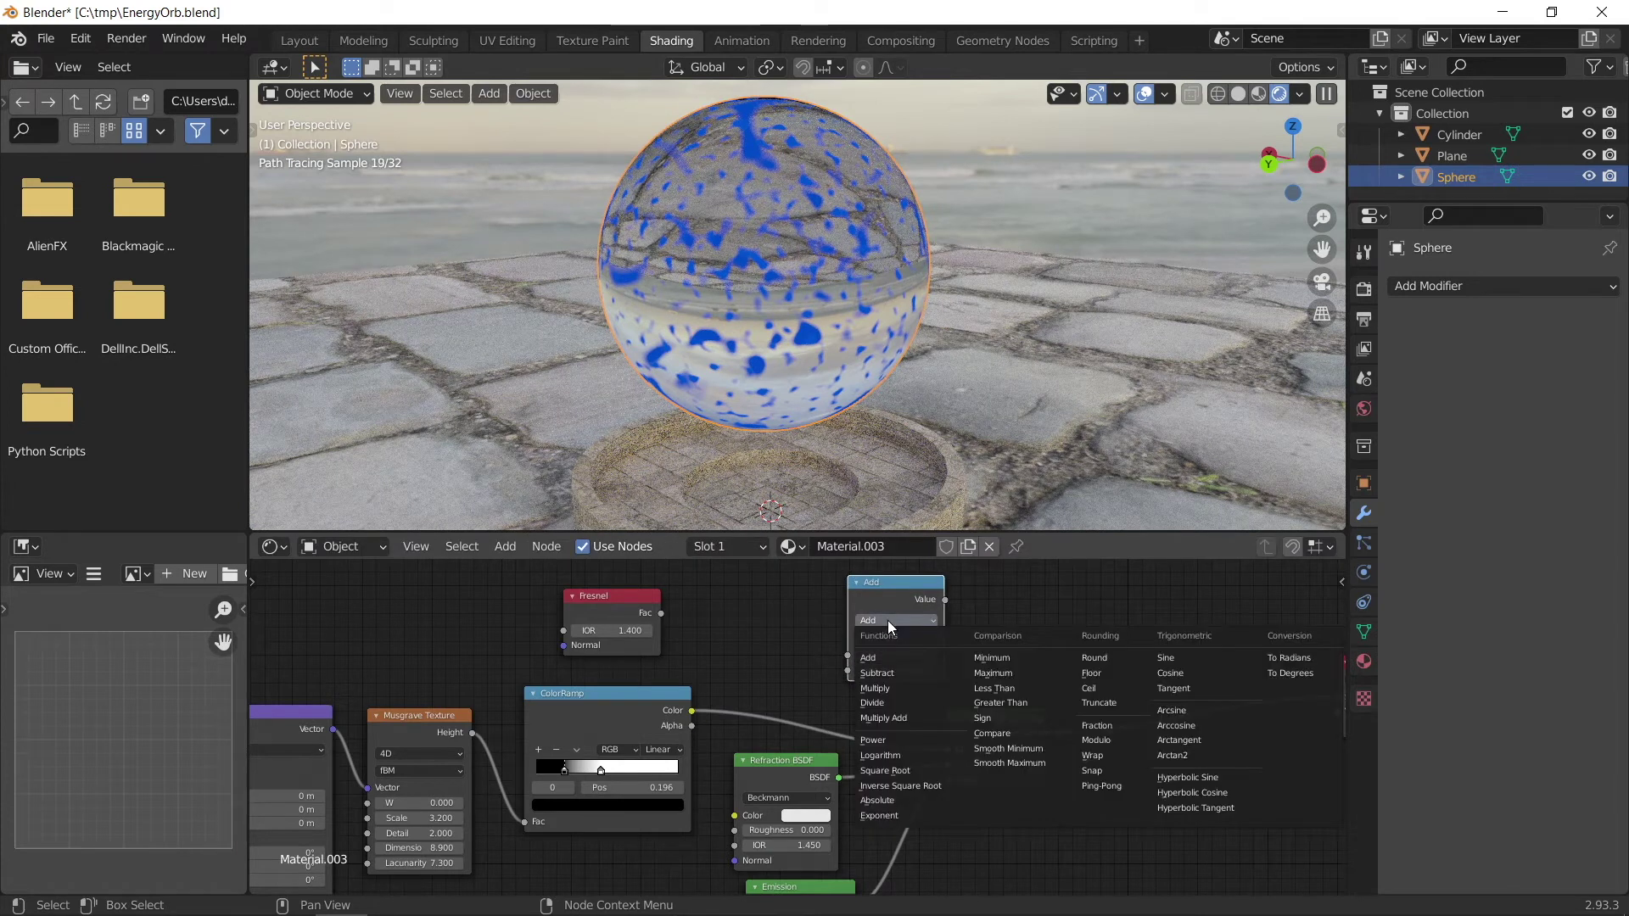
click(898, 691)
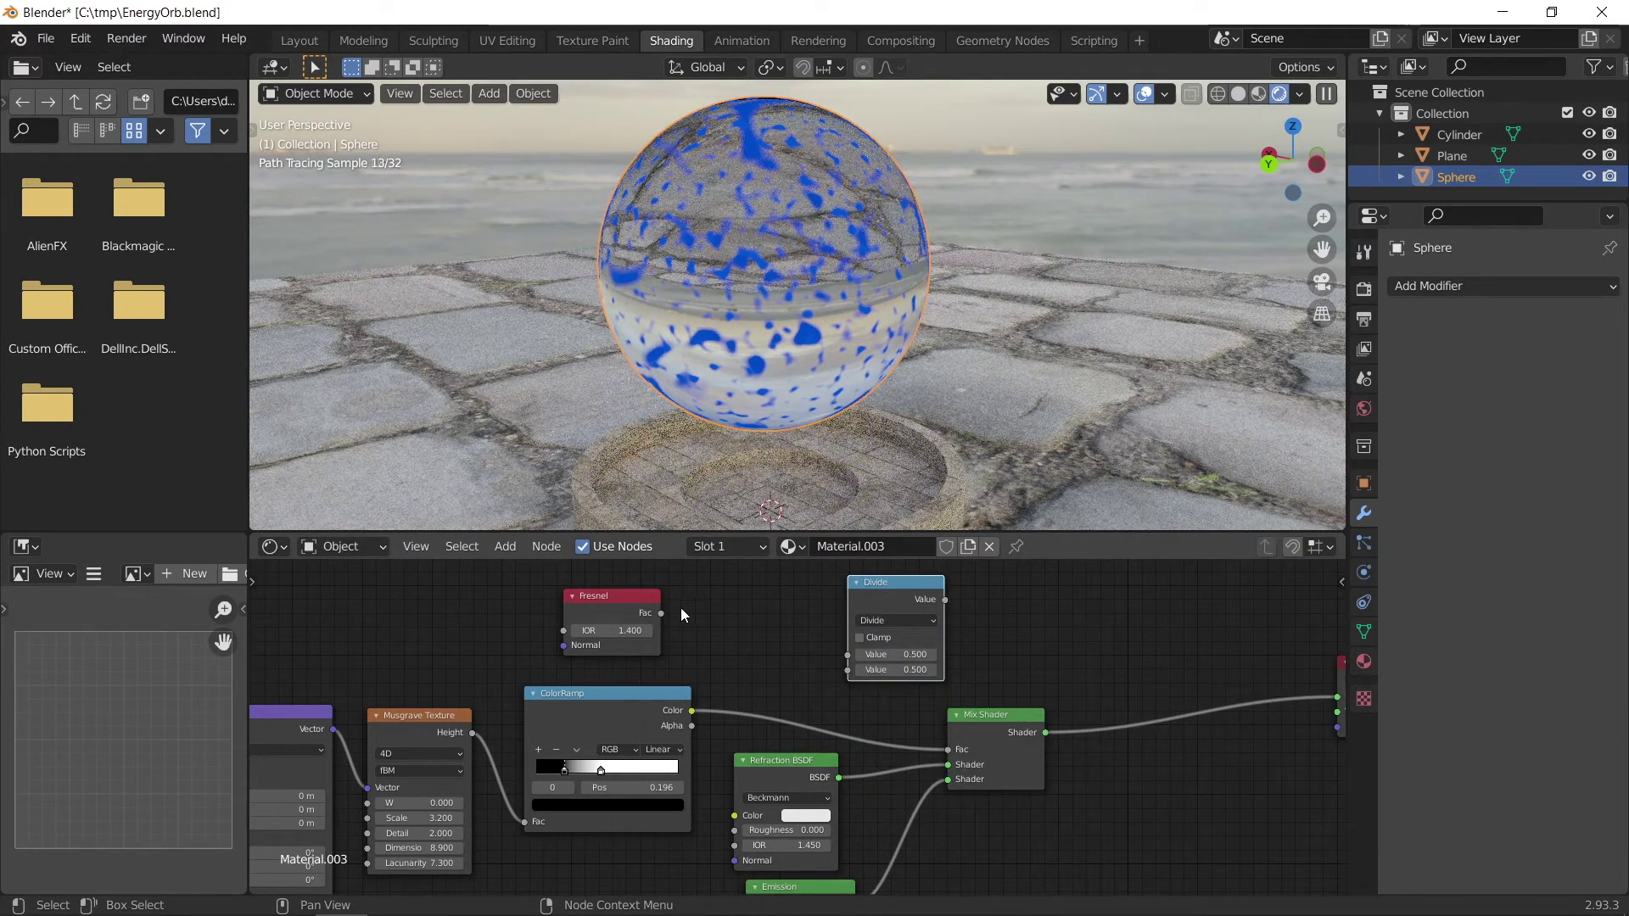
- Divide the Fresnel Fac by the ColorRamp Color in the Math node and link the result to the Mix Shader's Fac
drag(661, 613, 848, 654)
drag(691, 711, 735, 705)
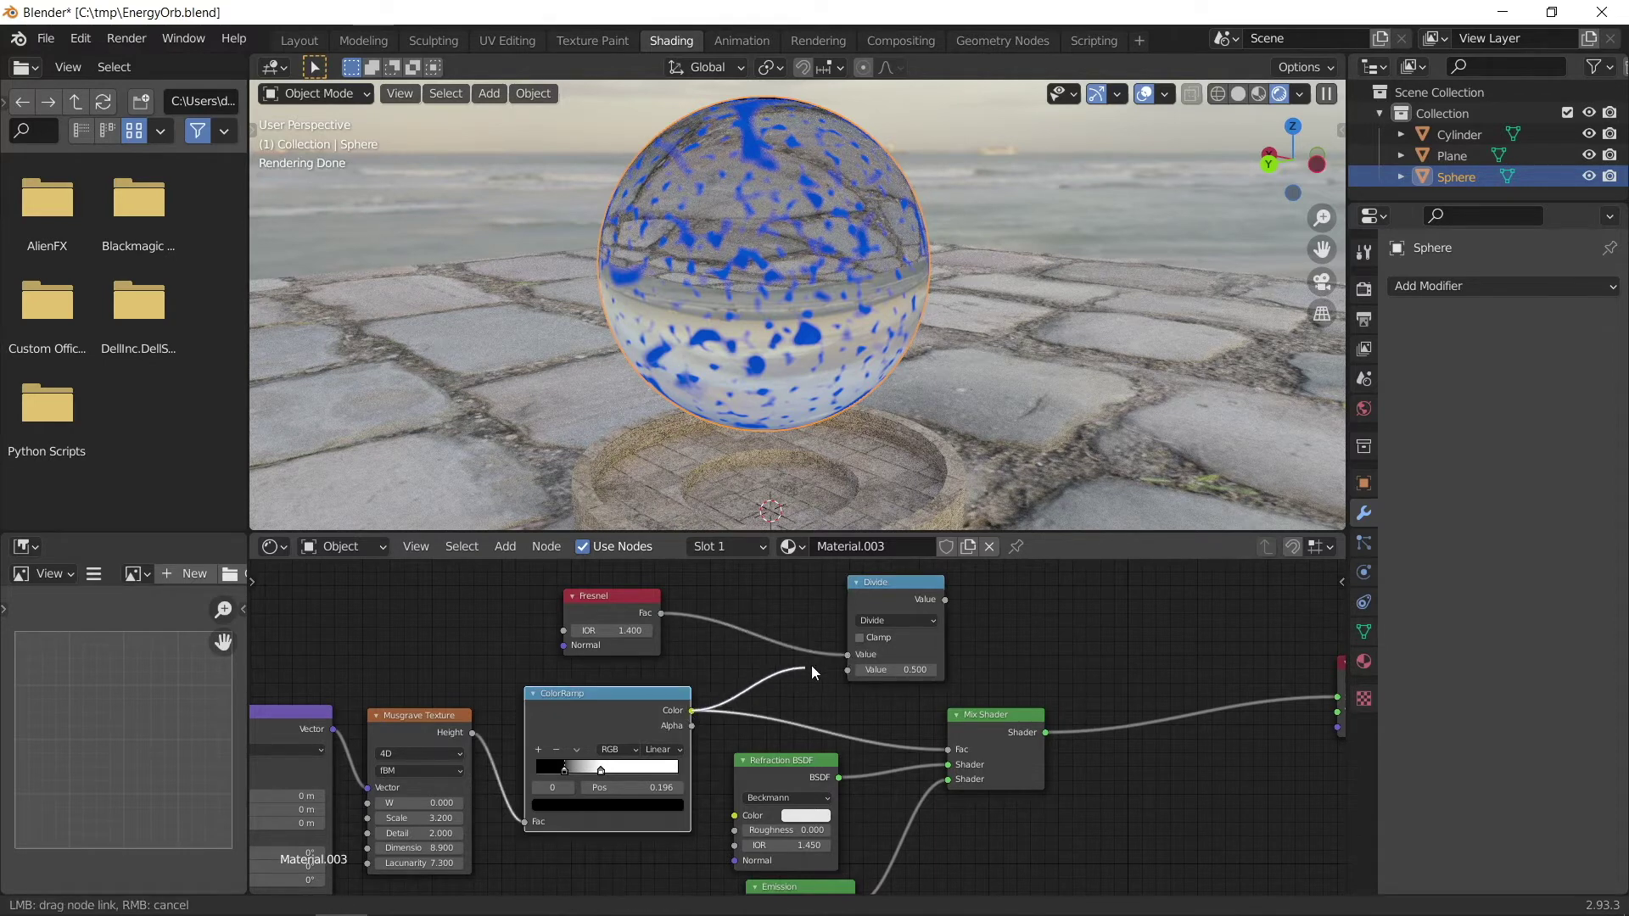
drag(857, 674, 857, 674)
drag(946, 749, 806, 712)
key(g)
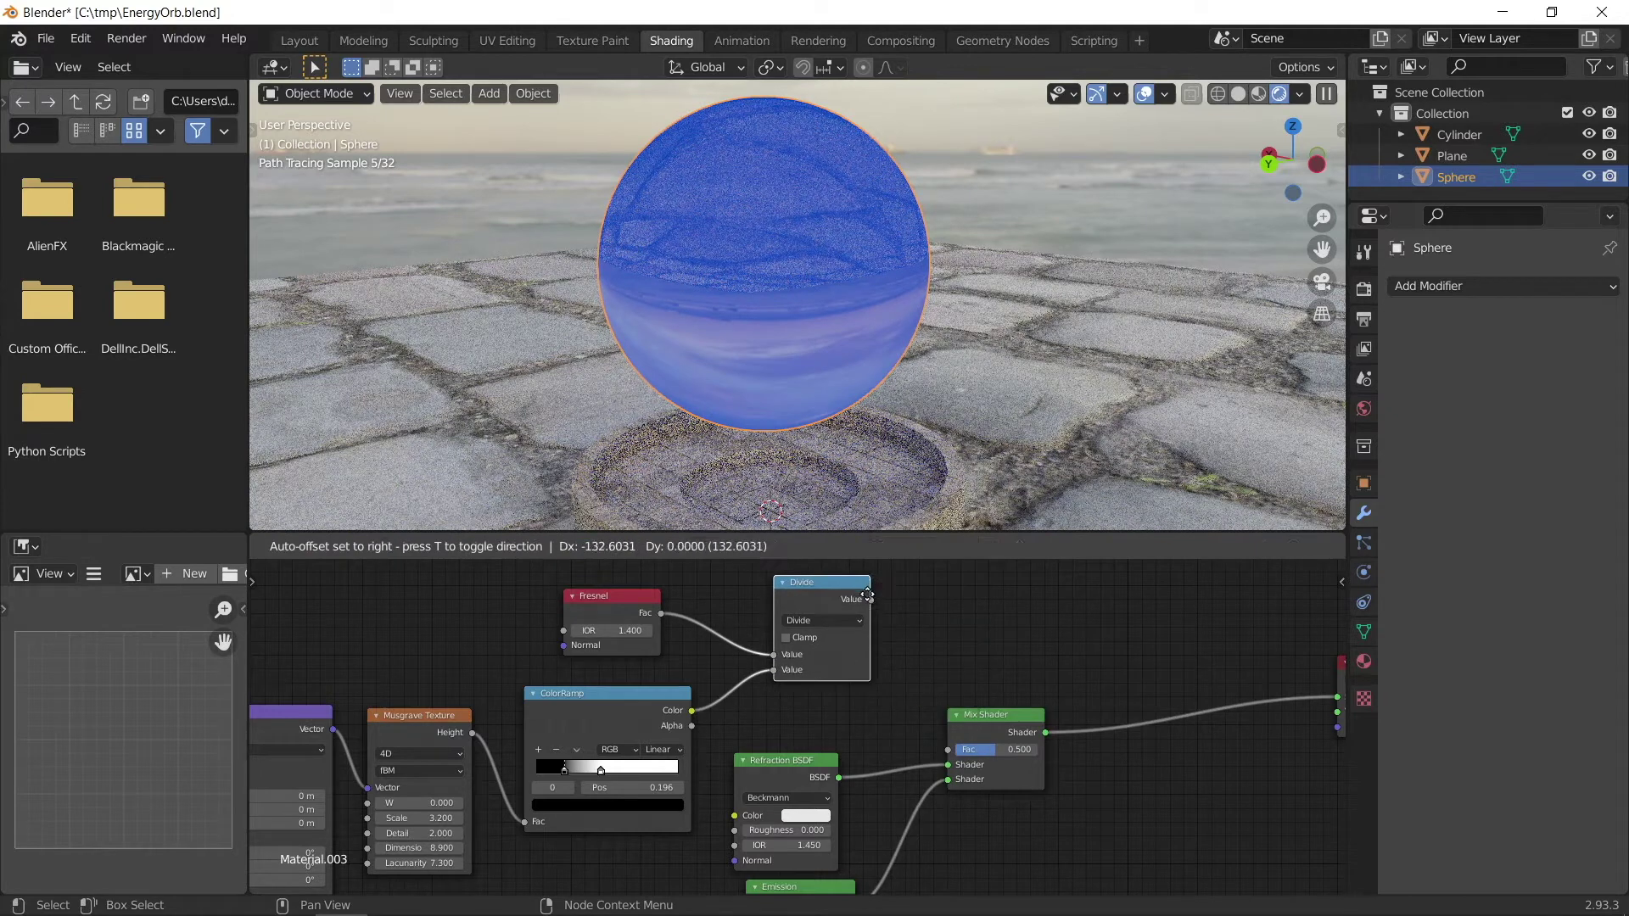
click(876, 598)
drag(876, 598, 949, 749)
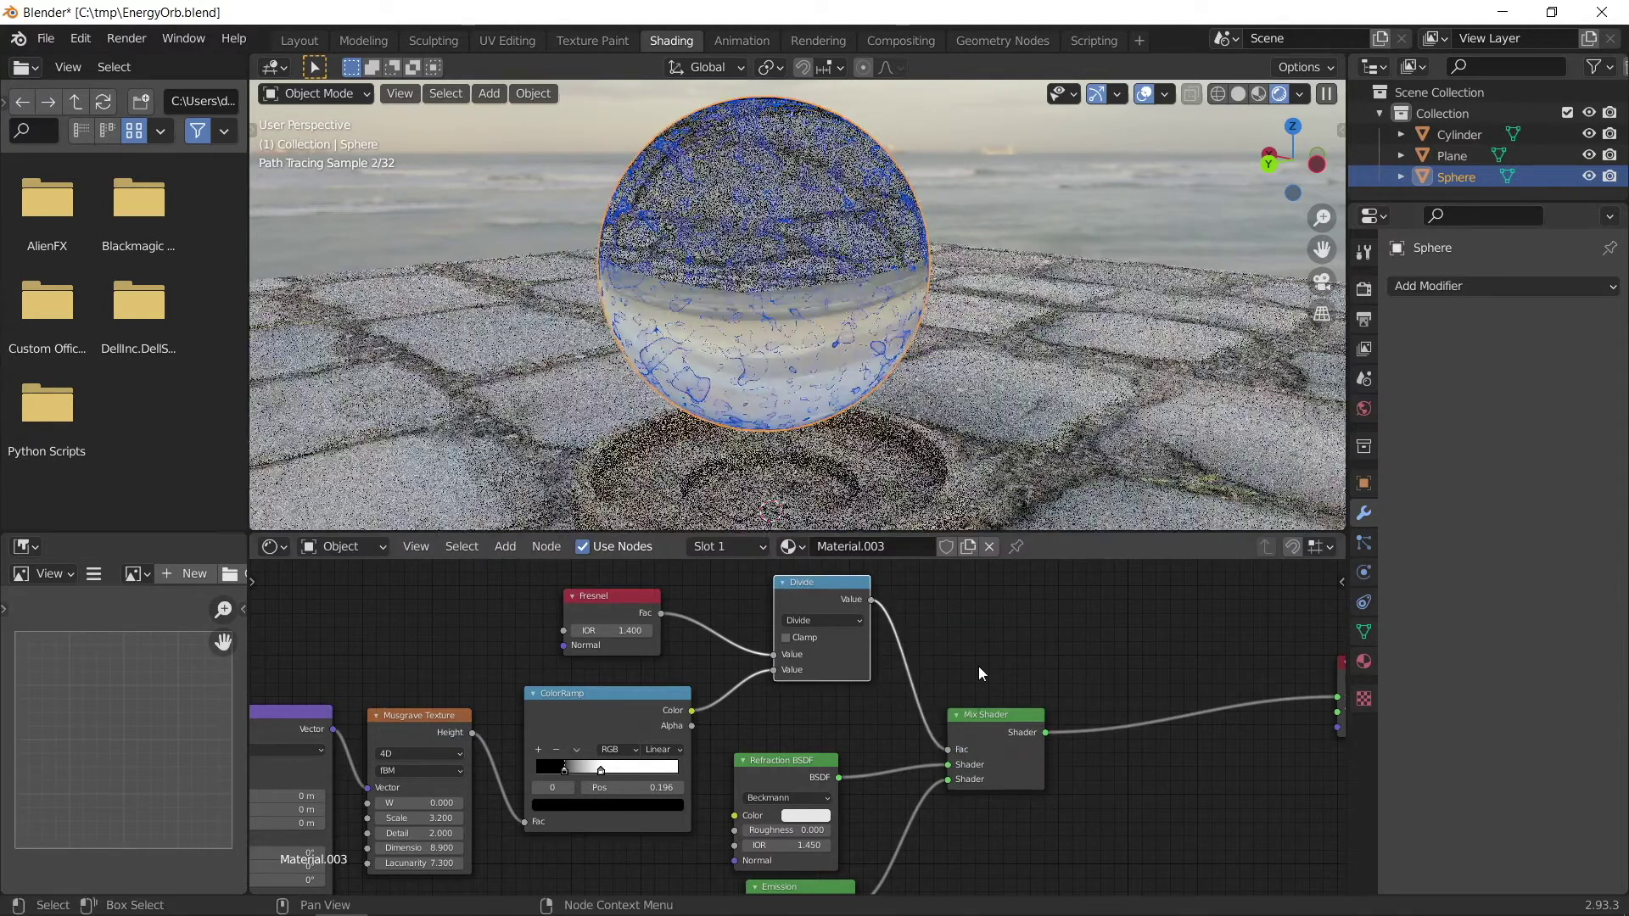
- Set the Refraction BSDF's IOR to 2 and the Emission strength to 200
click(788, 824)
text(2.05)
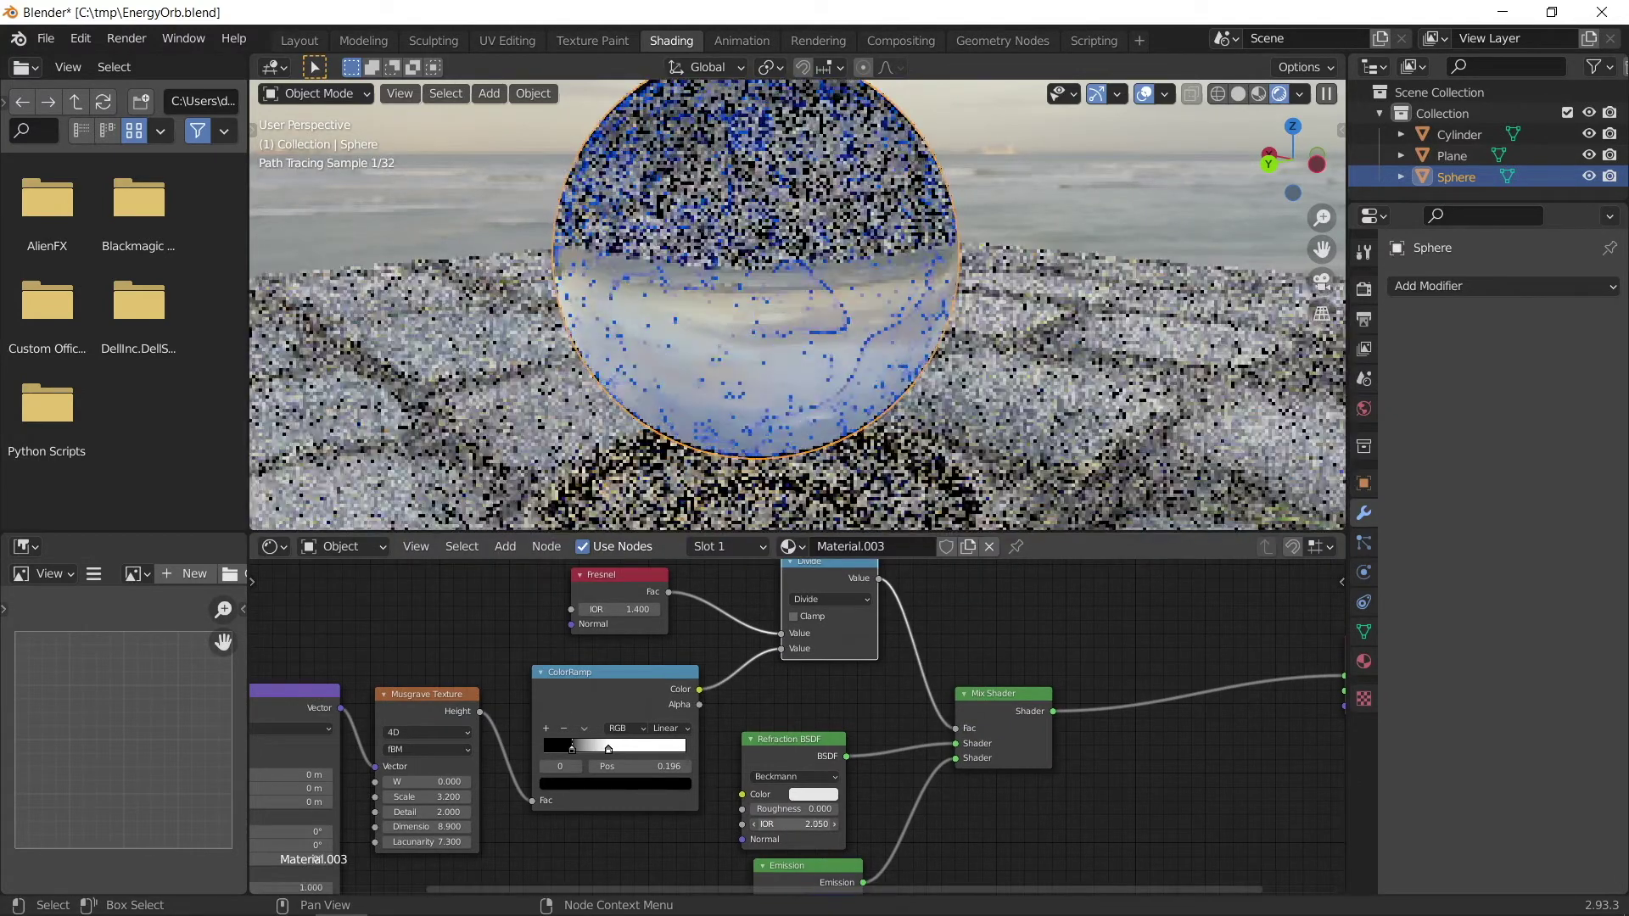
key(Return)
scroll(801, 771, down, 1)
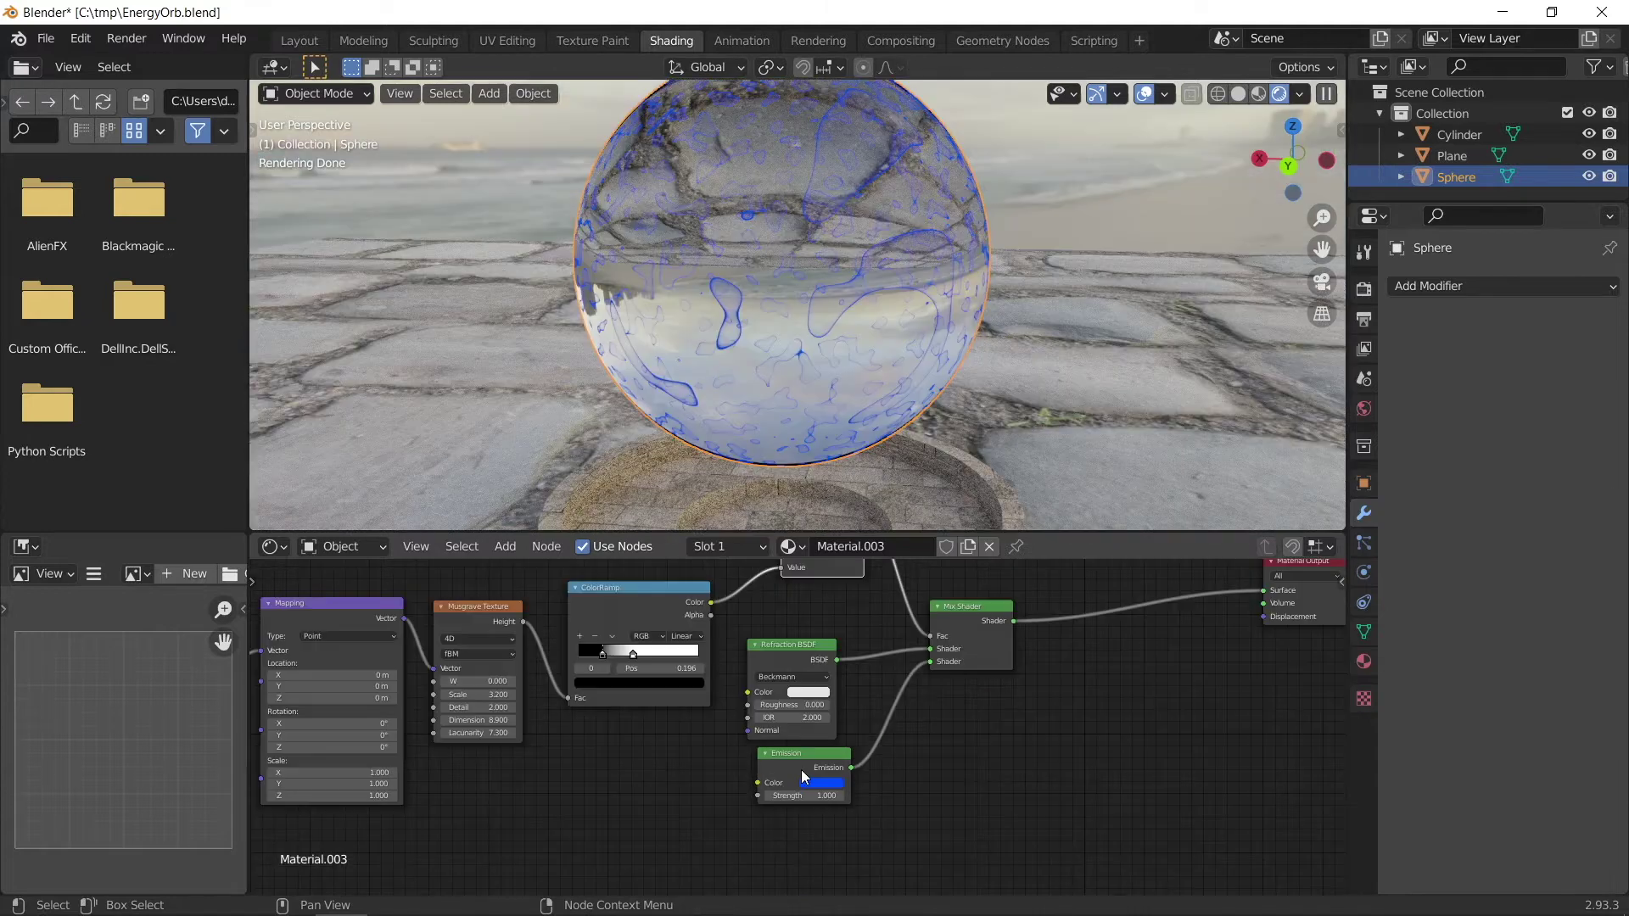
text(200)
key(Return)
- Lower the sphere along Z by about 0.7 m, bringing it closer to the stone base
middle_drag(702, 336, 883, 289)
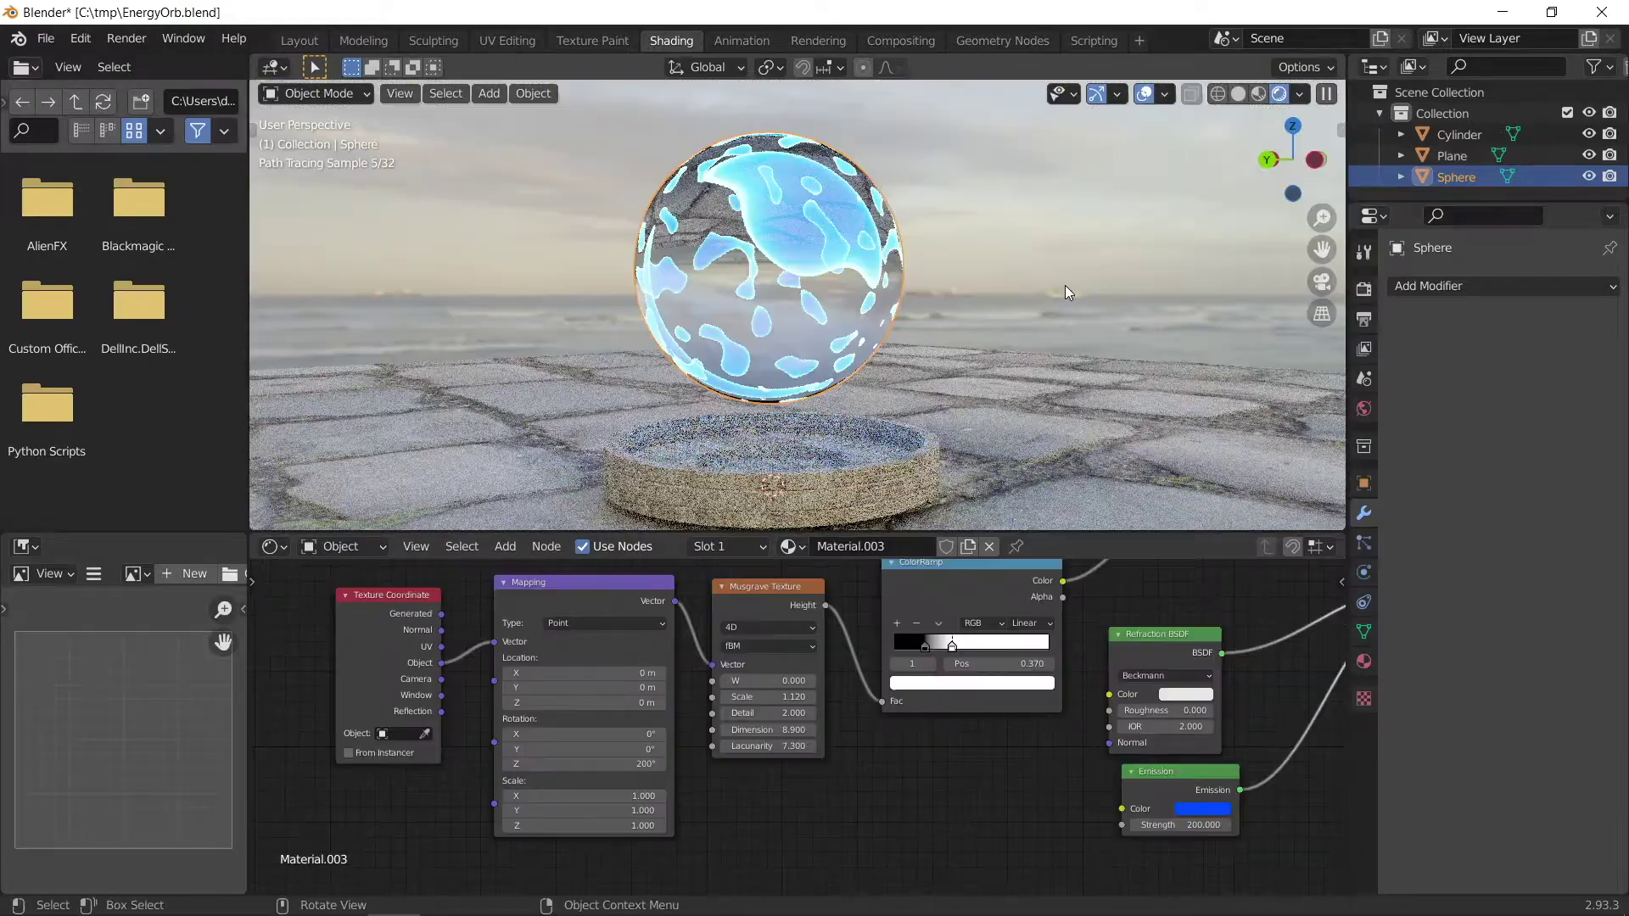
key(g)
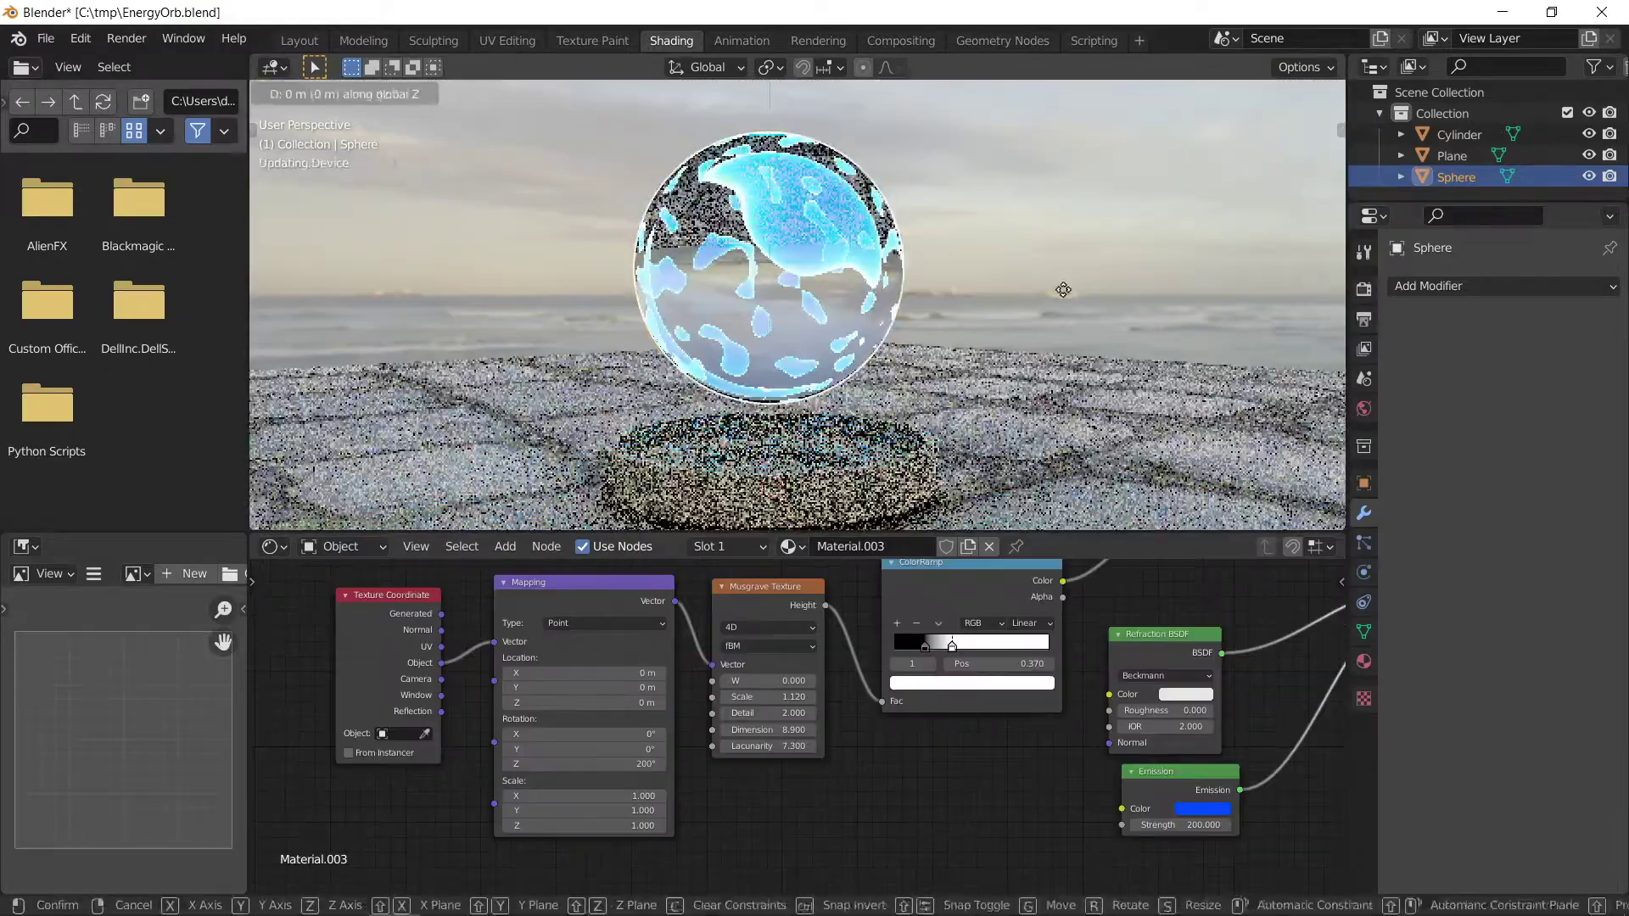
key(z)
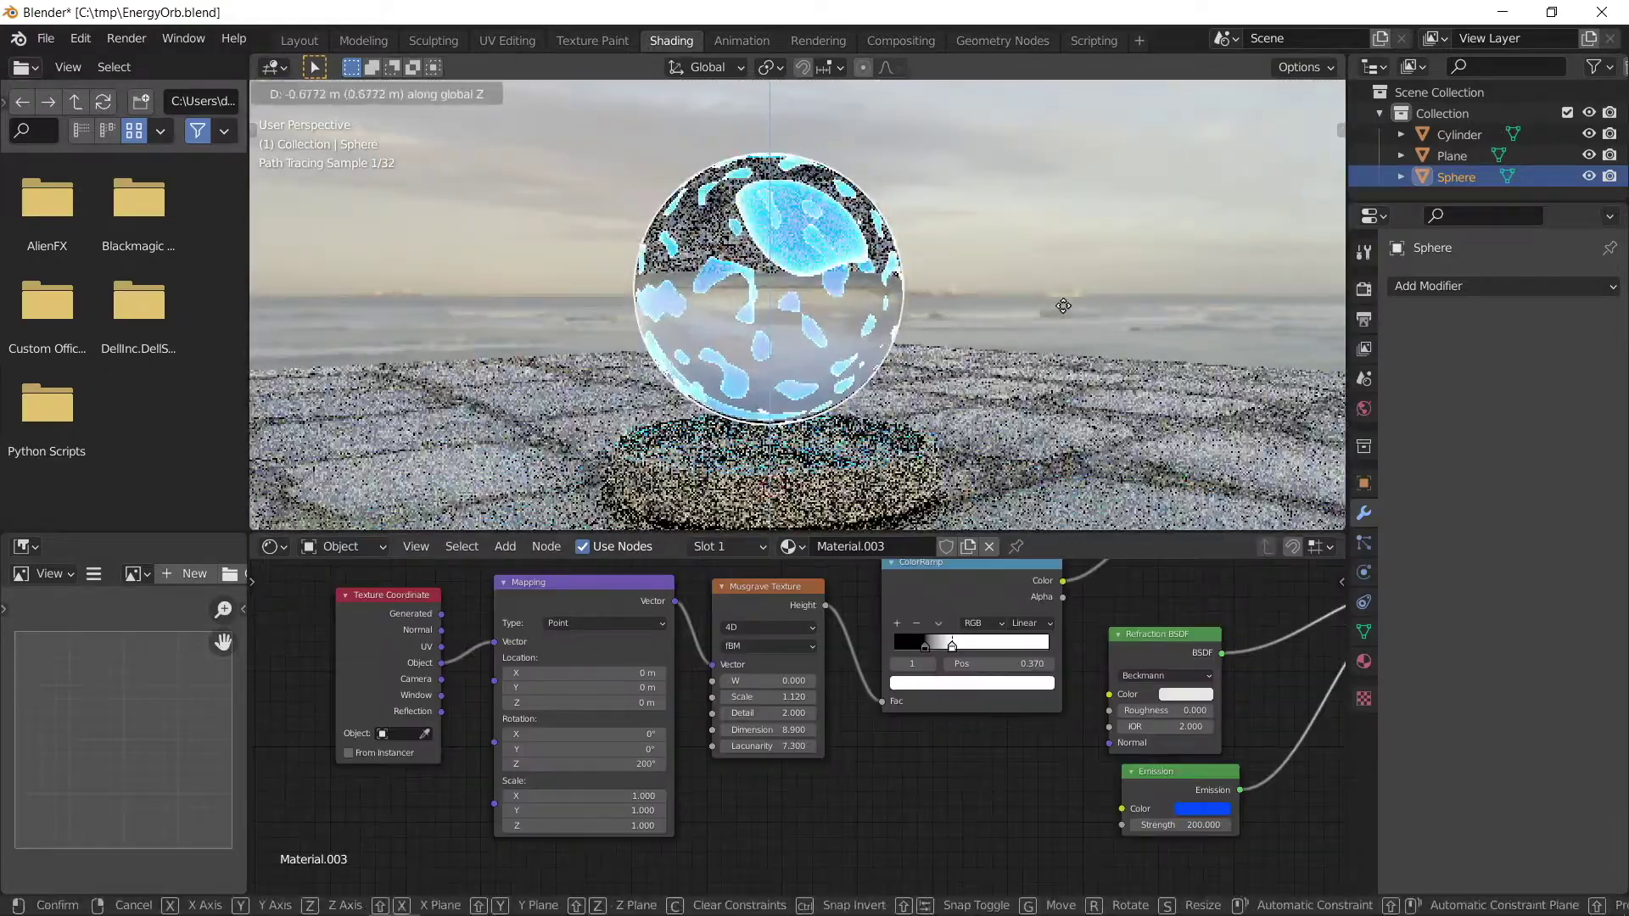
click(1063, 309)
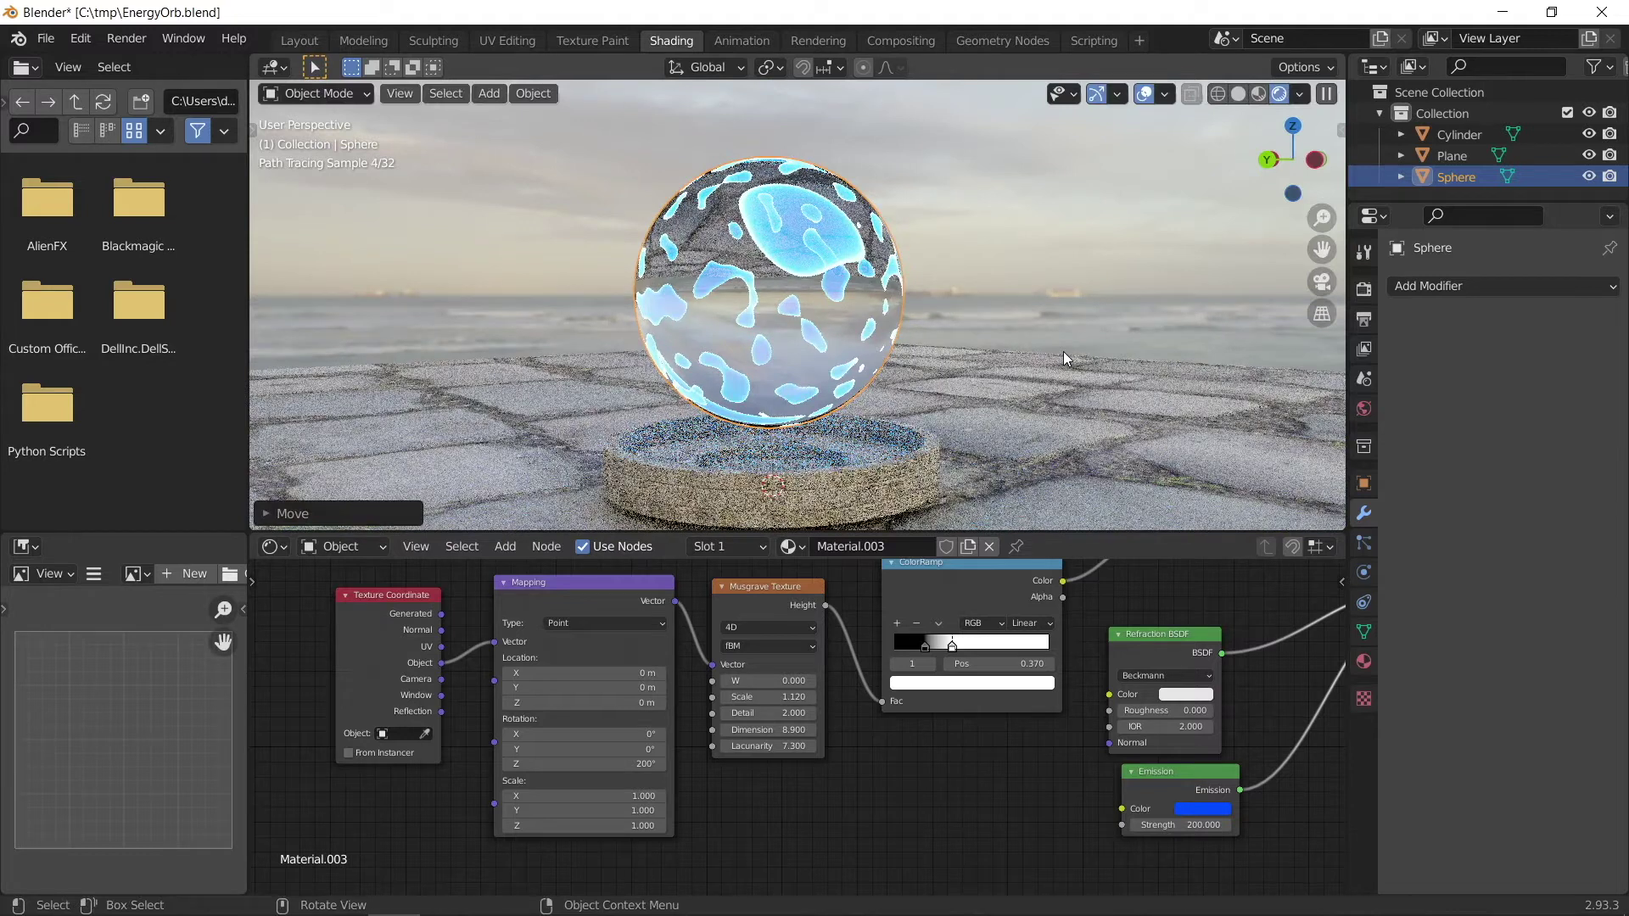
- Add a Solidify modifier to the sphere and set its Thickness to -0.2 m
click(1442, 289)
click(1239, 642)
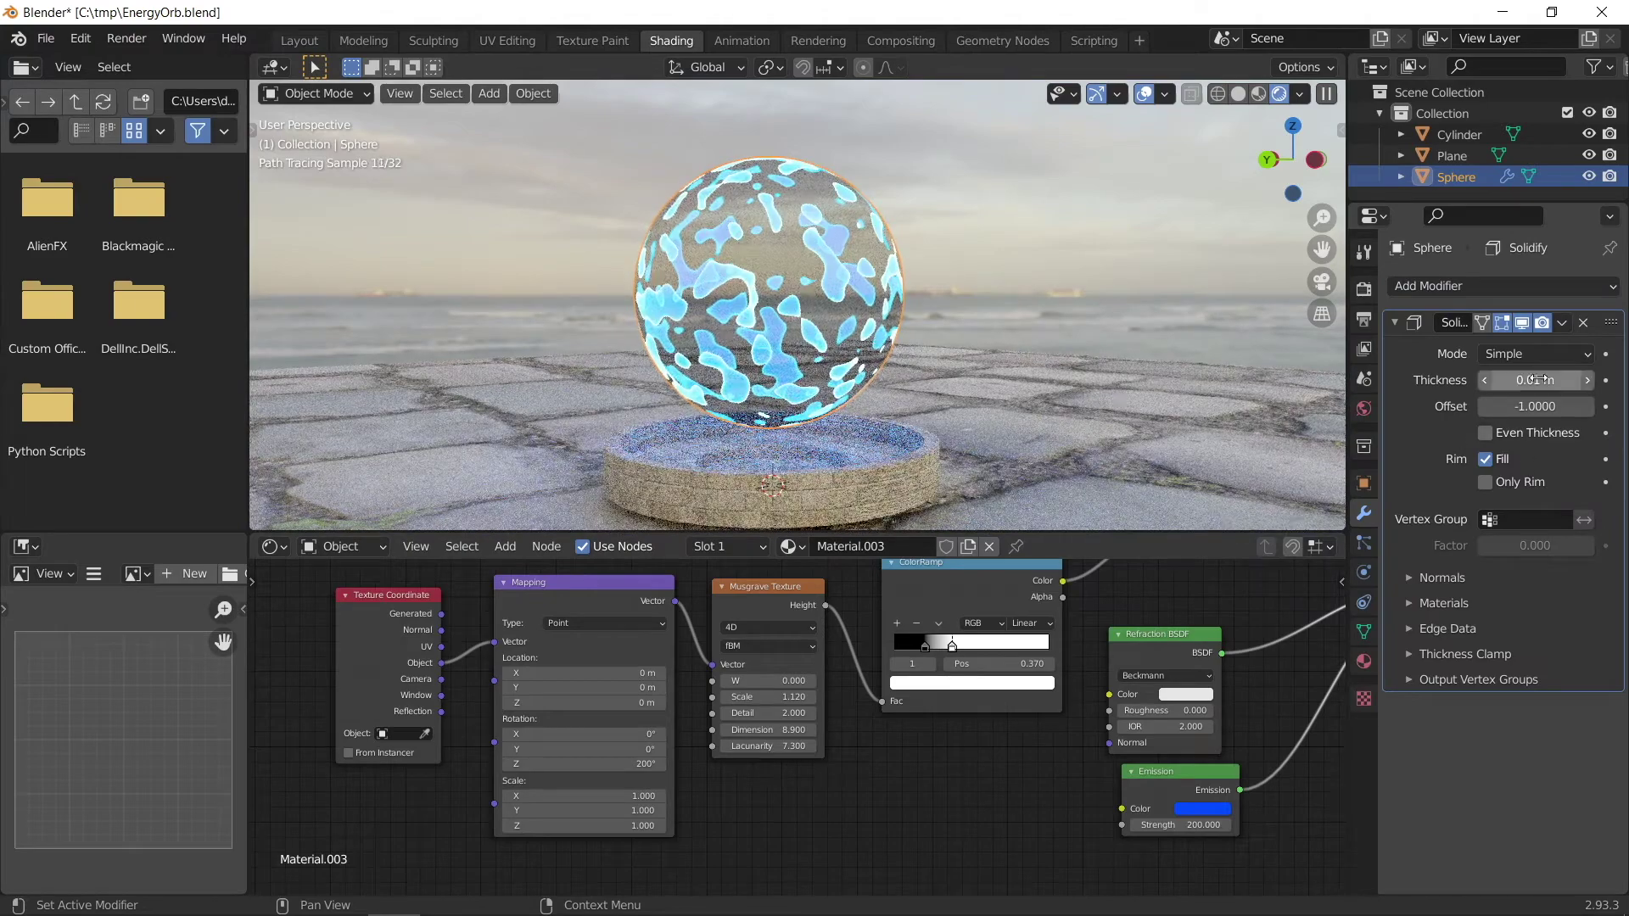
drag(1536, 380, 1482, 381)
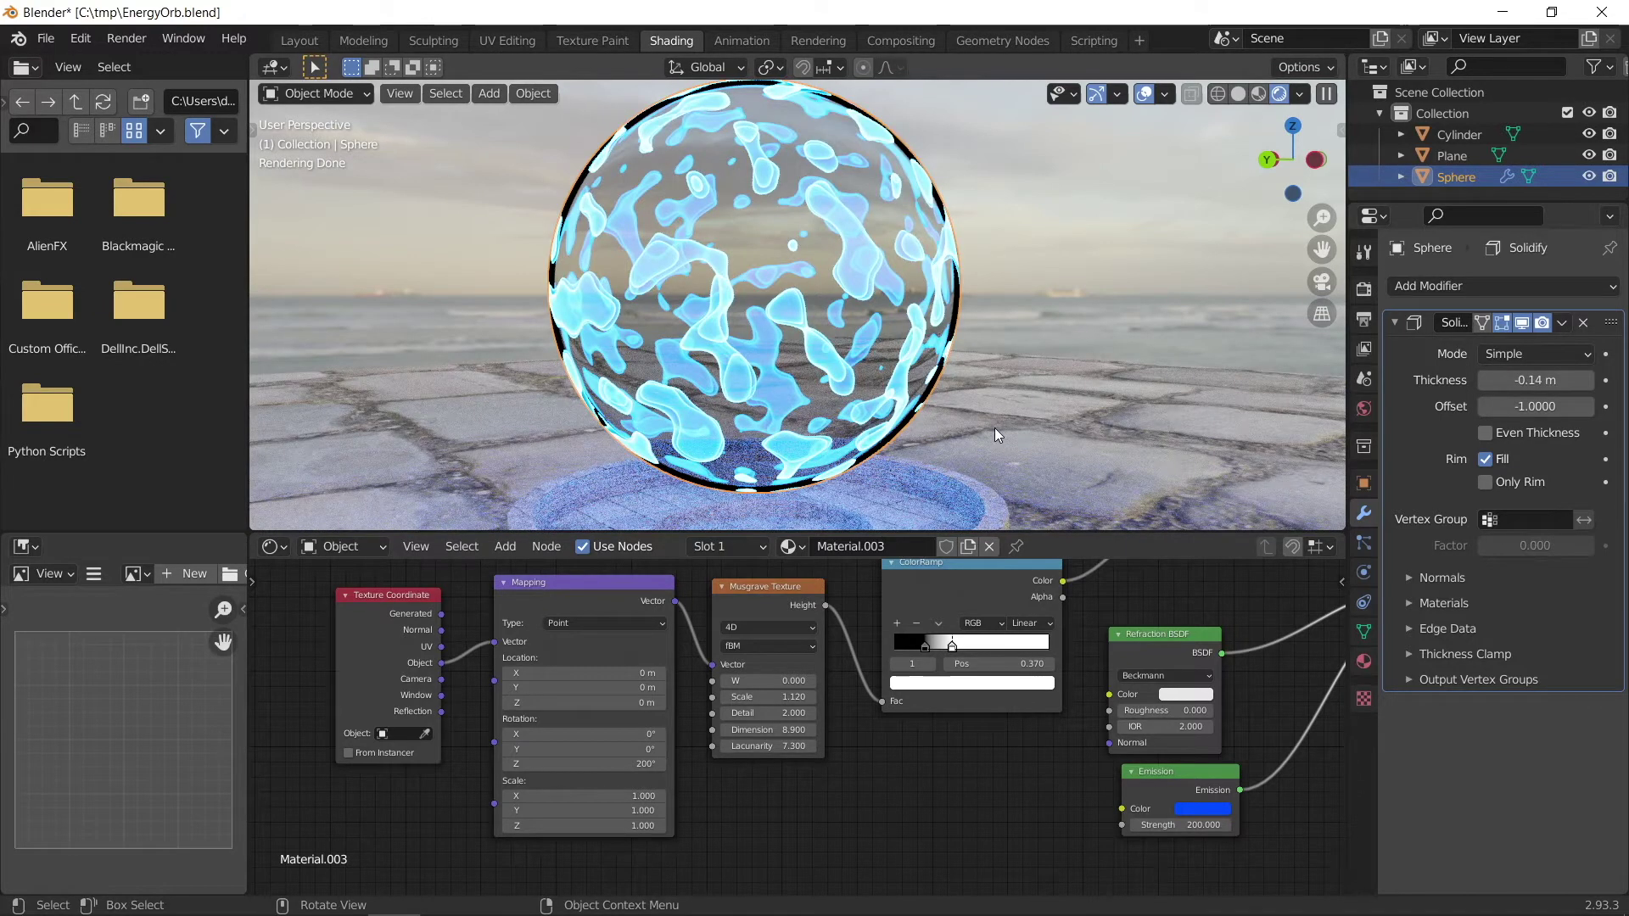
drag(1528, 380, 1508, 380)
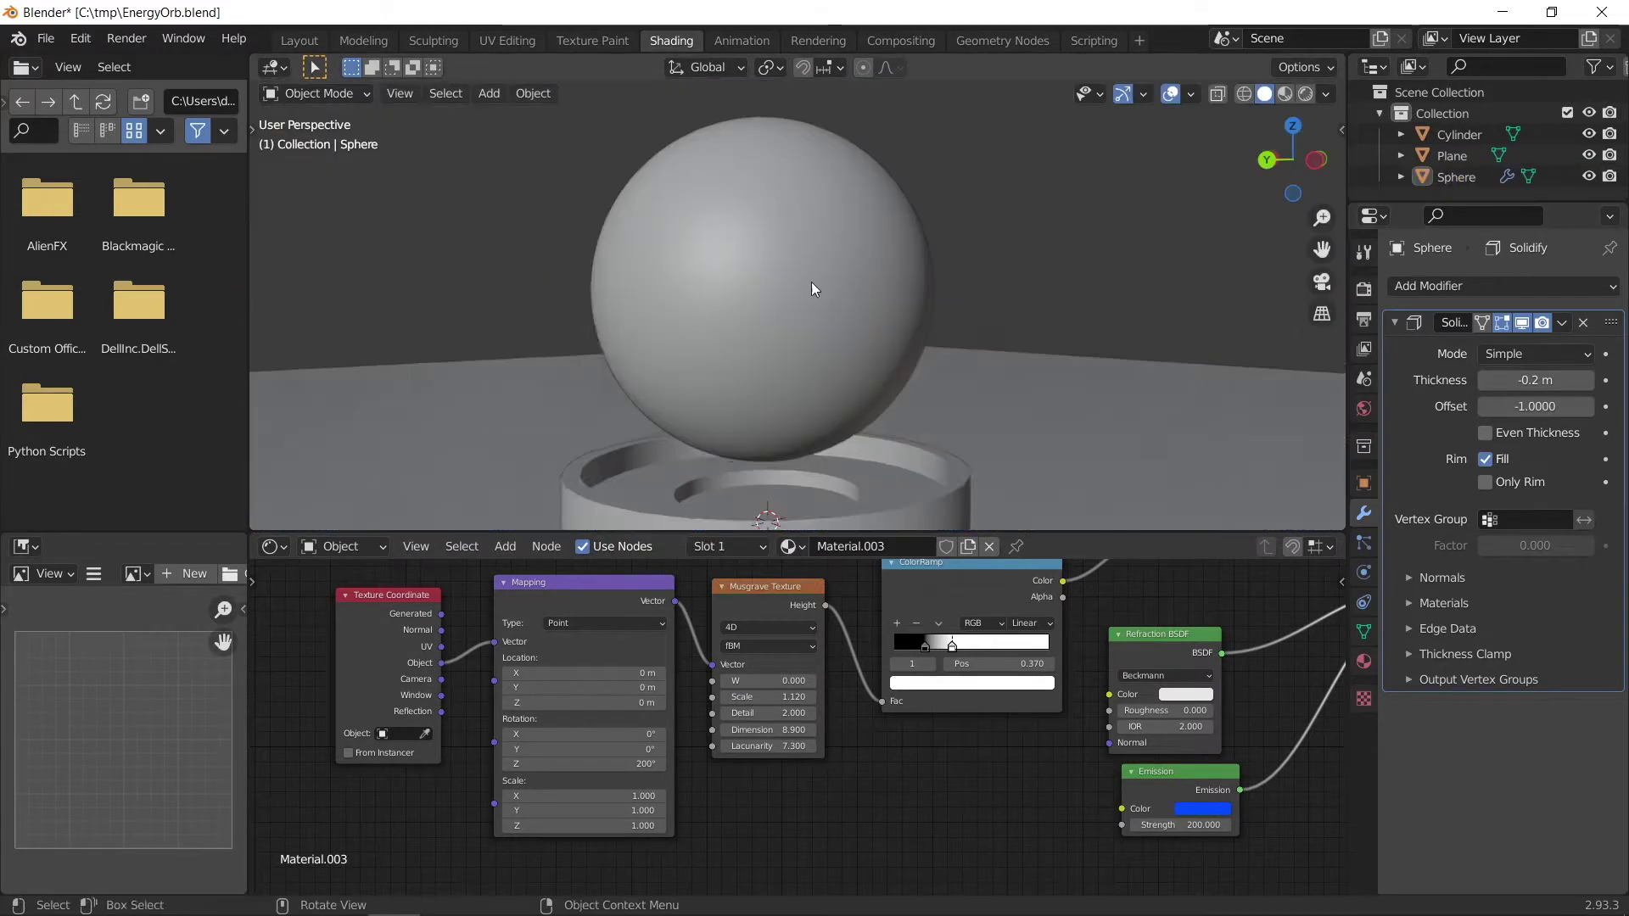
- Add a mesh circle and move it up along Z into the stone base's inner recess
middle_drag(812, 282, 837, 285)
key(shift+a)
mouse_move(837, 287)
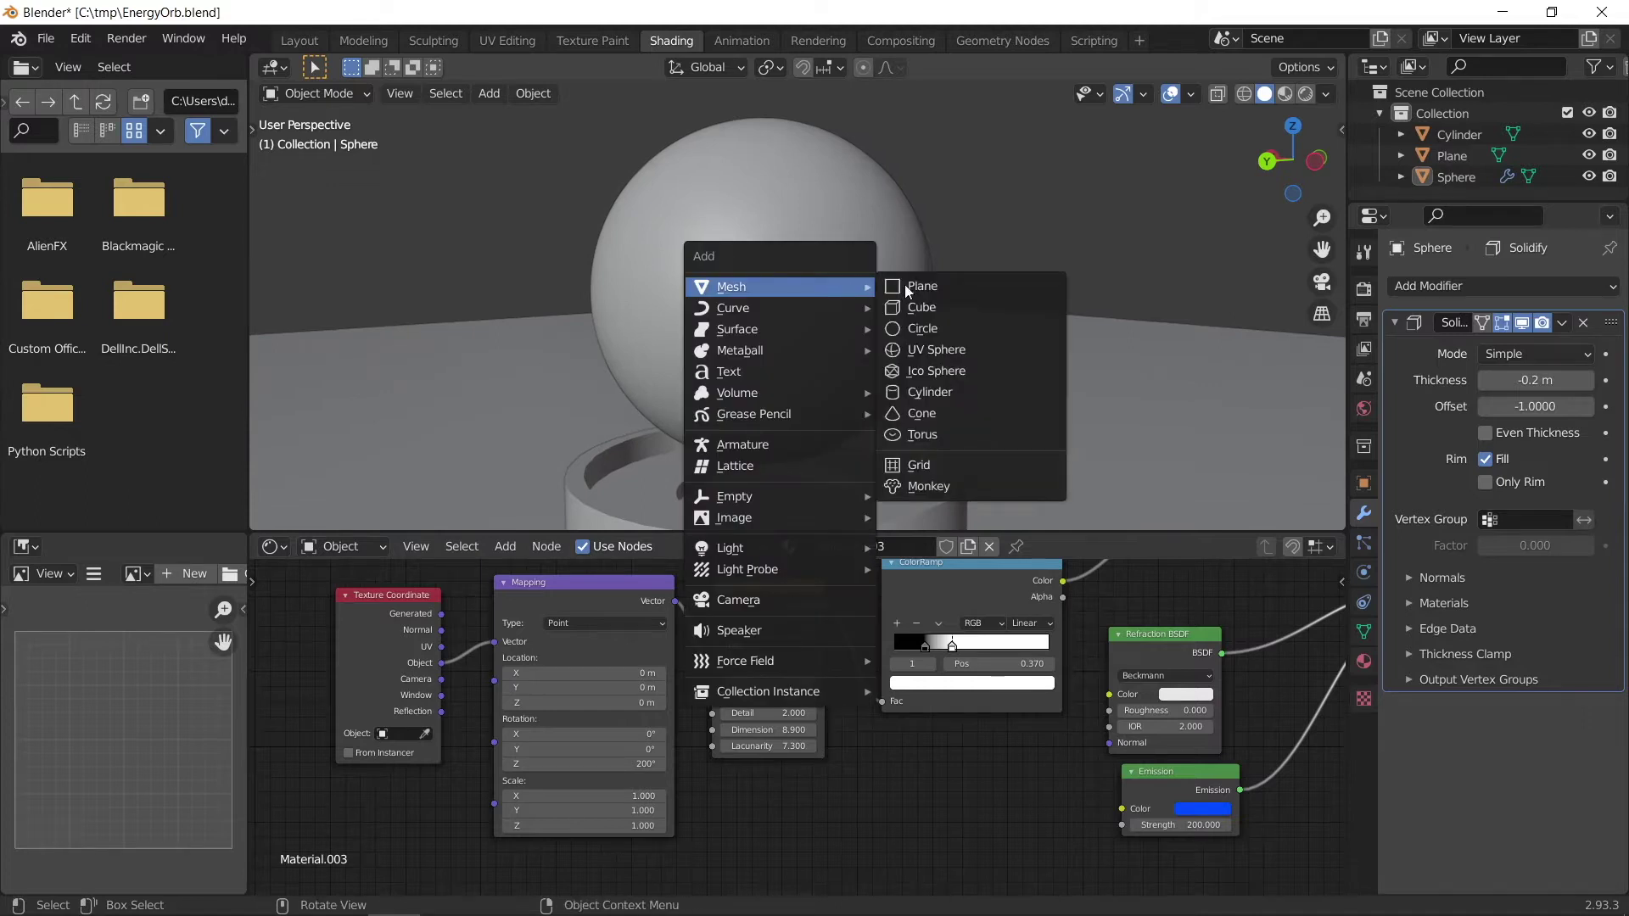
click(1011, 323)
key(g)
key(z)
click(939, 388)
middle_drag(983, 461, 950, 437)
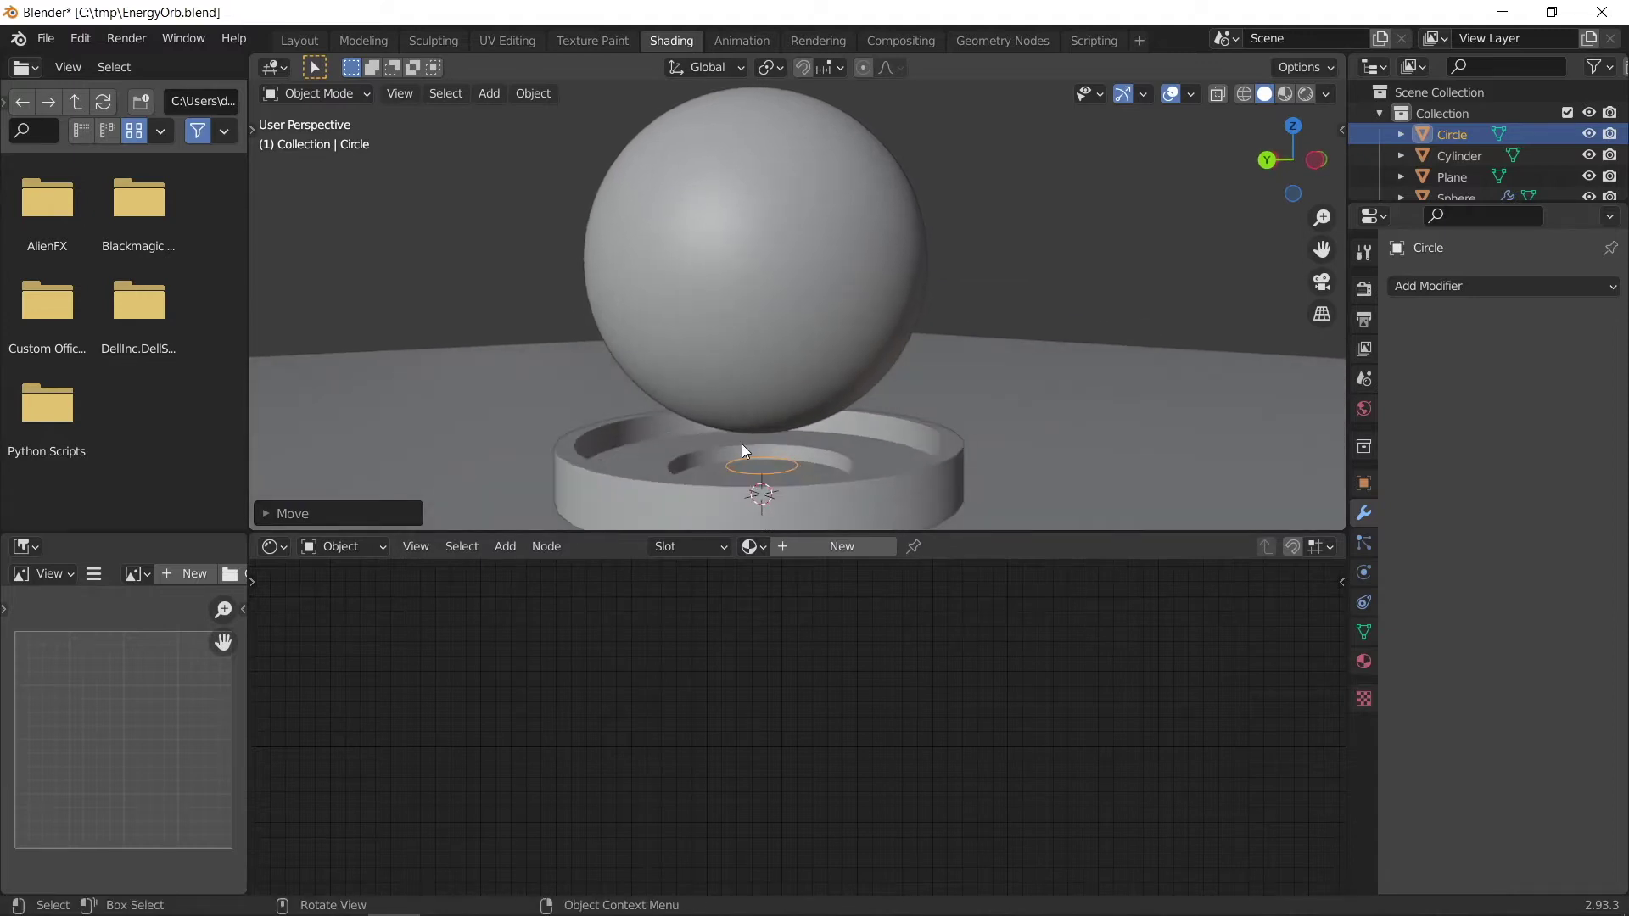
- Scale the circle to match the inner recess of the stone base and fine-tune its height along Z
key(s)
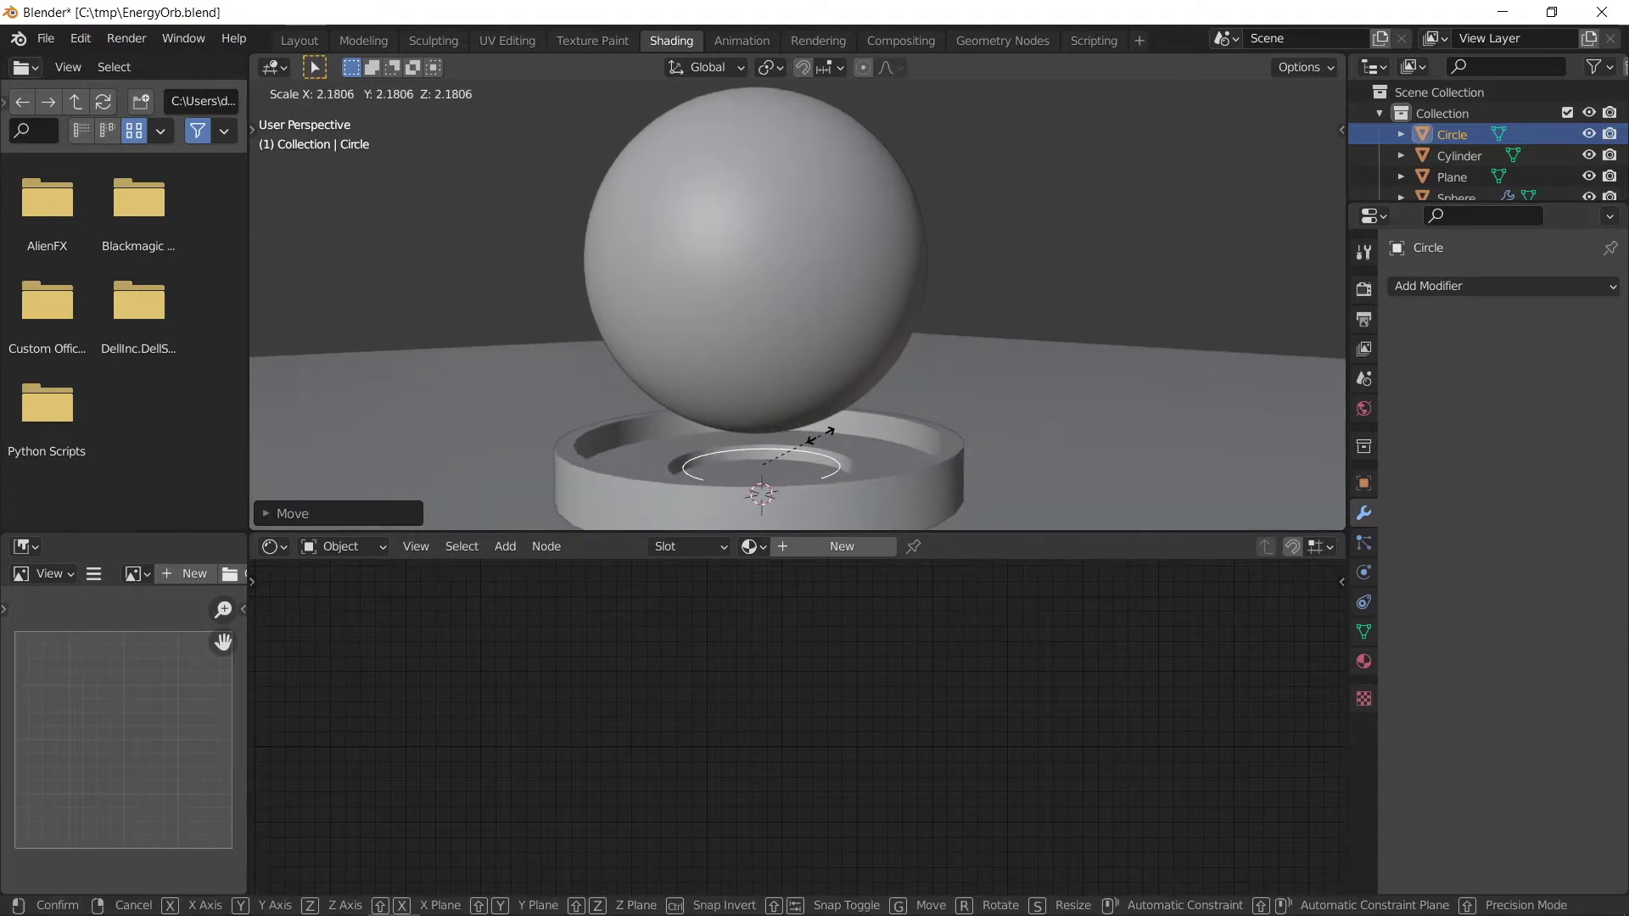
click(830, 431)
key(g)
key(z)
click(830, 435)
key(s)
click(832, 433)
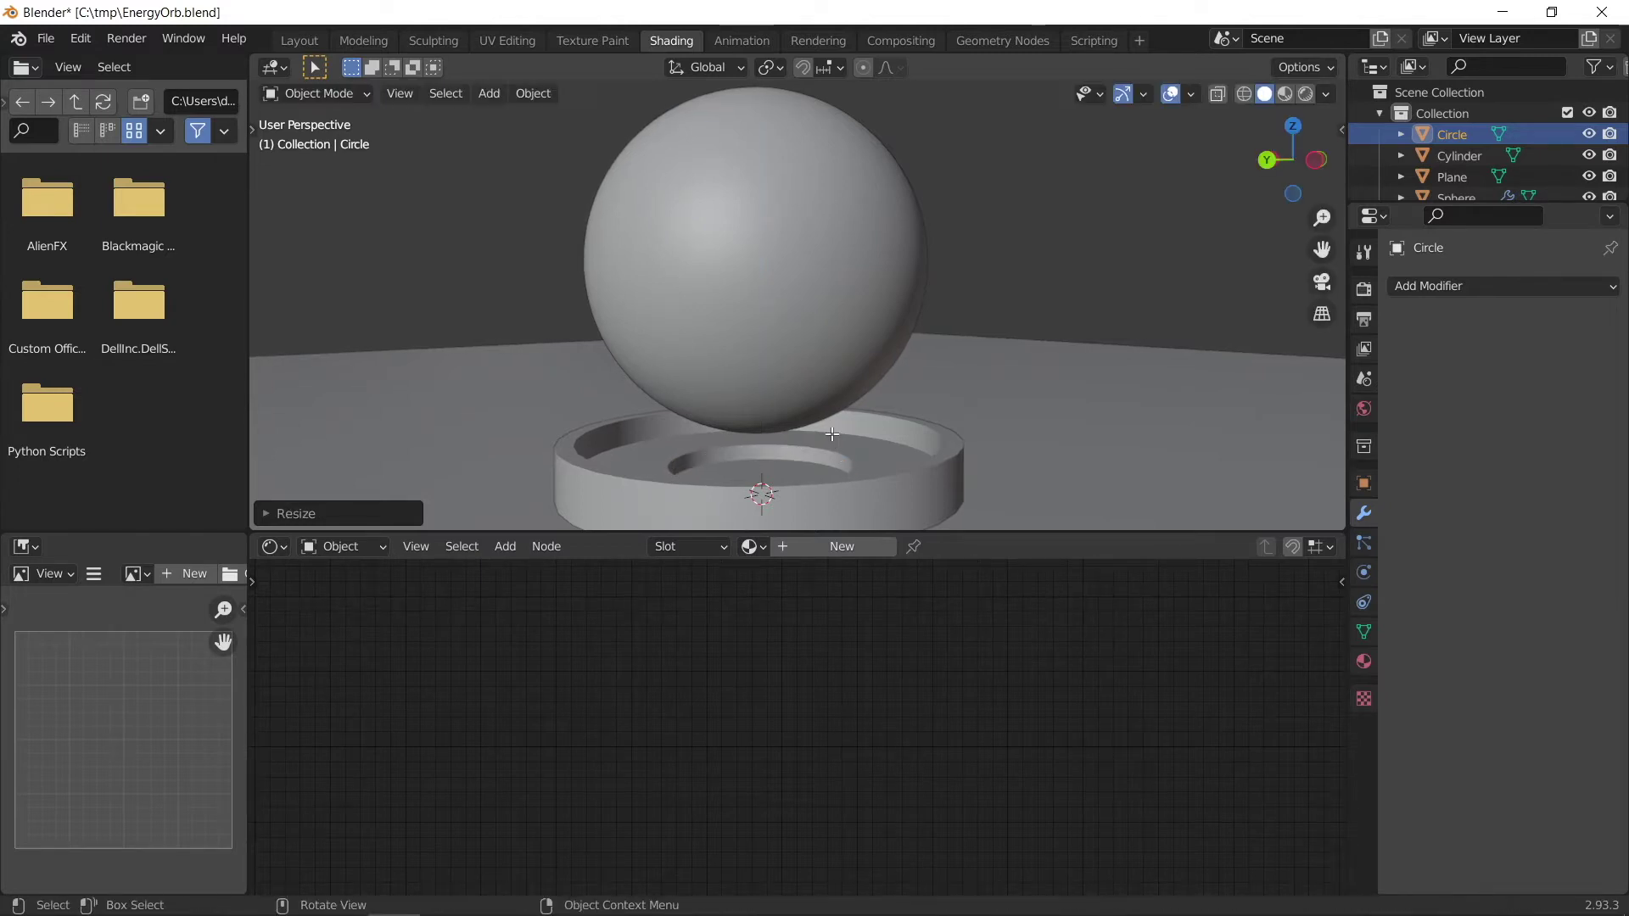
- Fill the whole circle with a face in Edit Mode and return to Object Mode
key(Tab)
key(a)
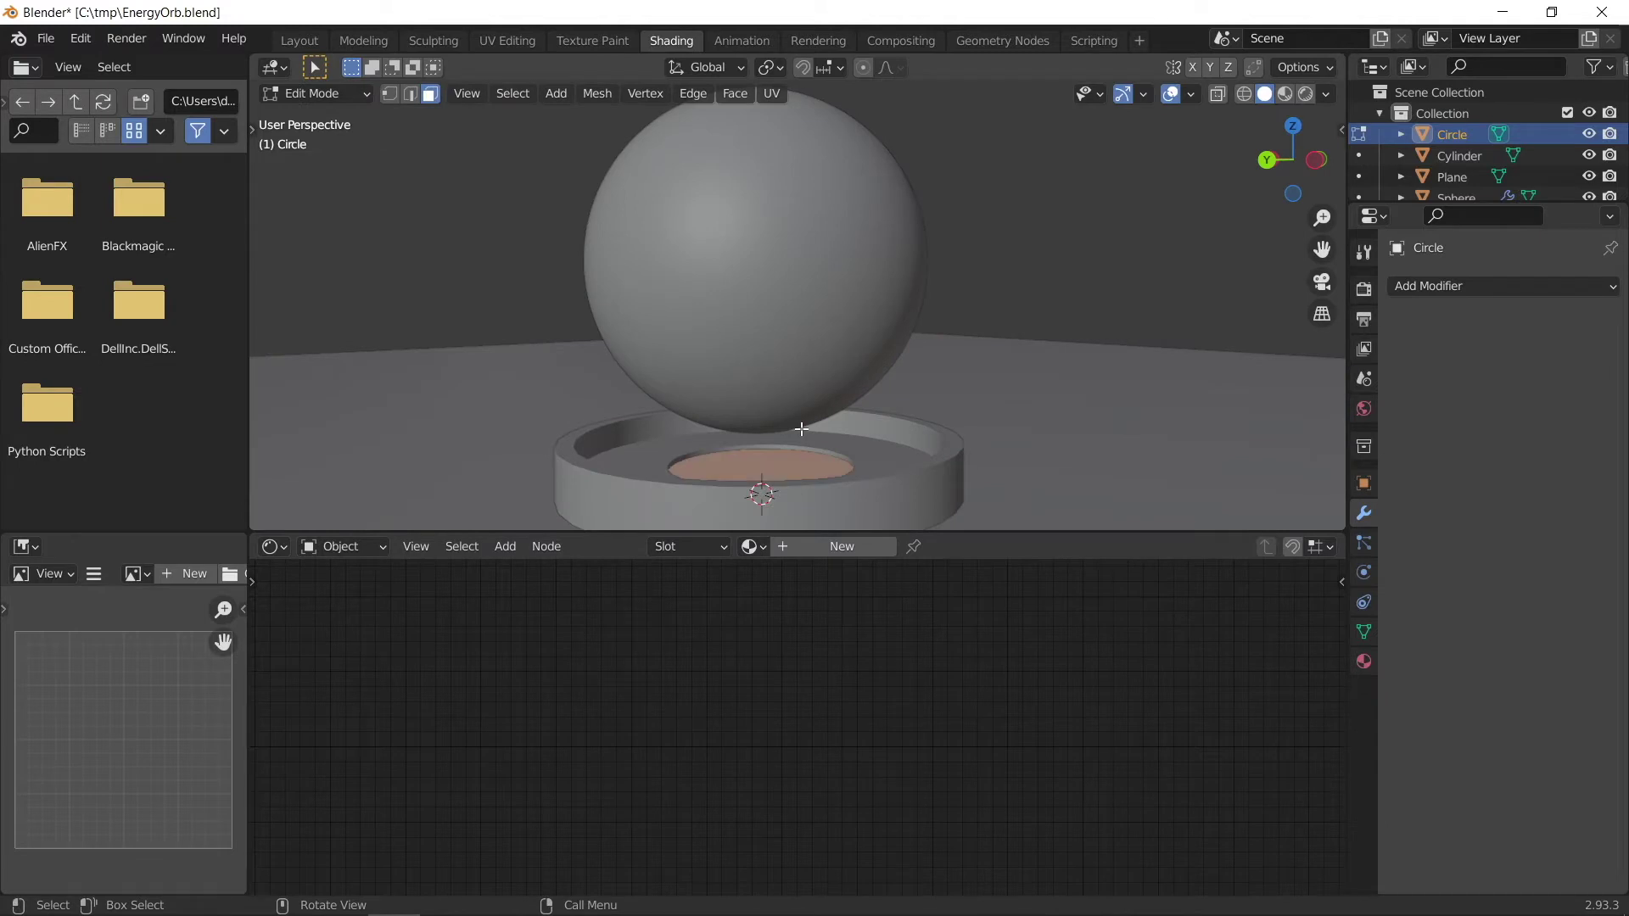
key(Tab)
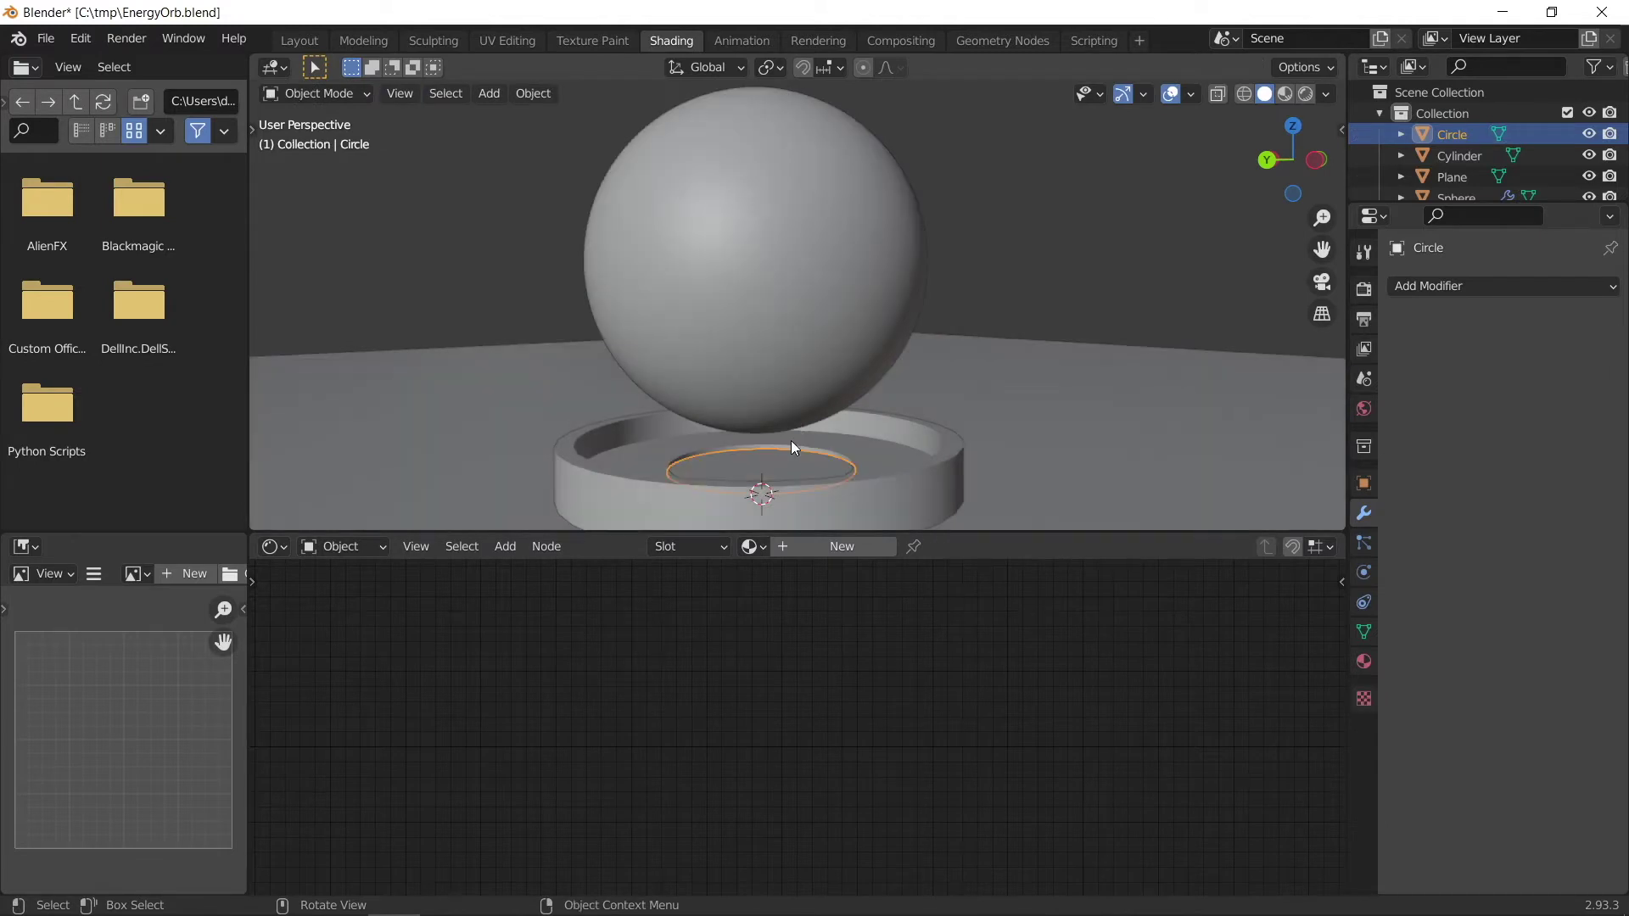
- Give the circle a new material, replacing the Principled BSDF with a blue Emission of strength 55 linked to the Material Output's Surface
click(803, 547)
click(749, 585)
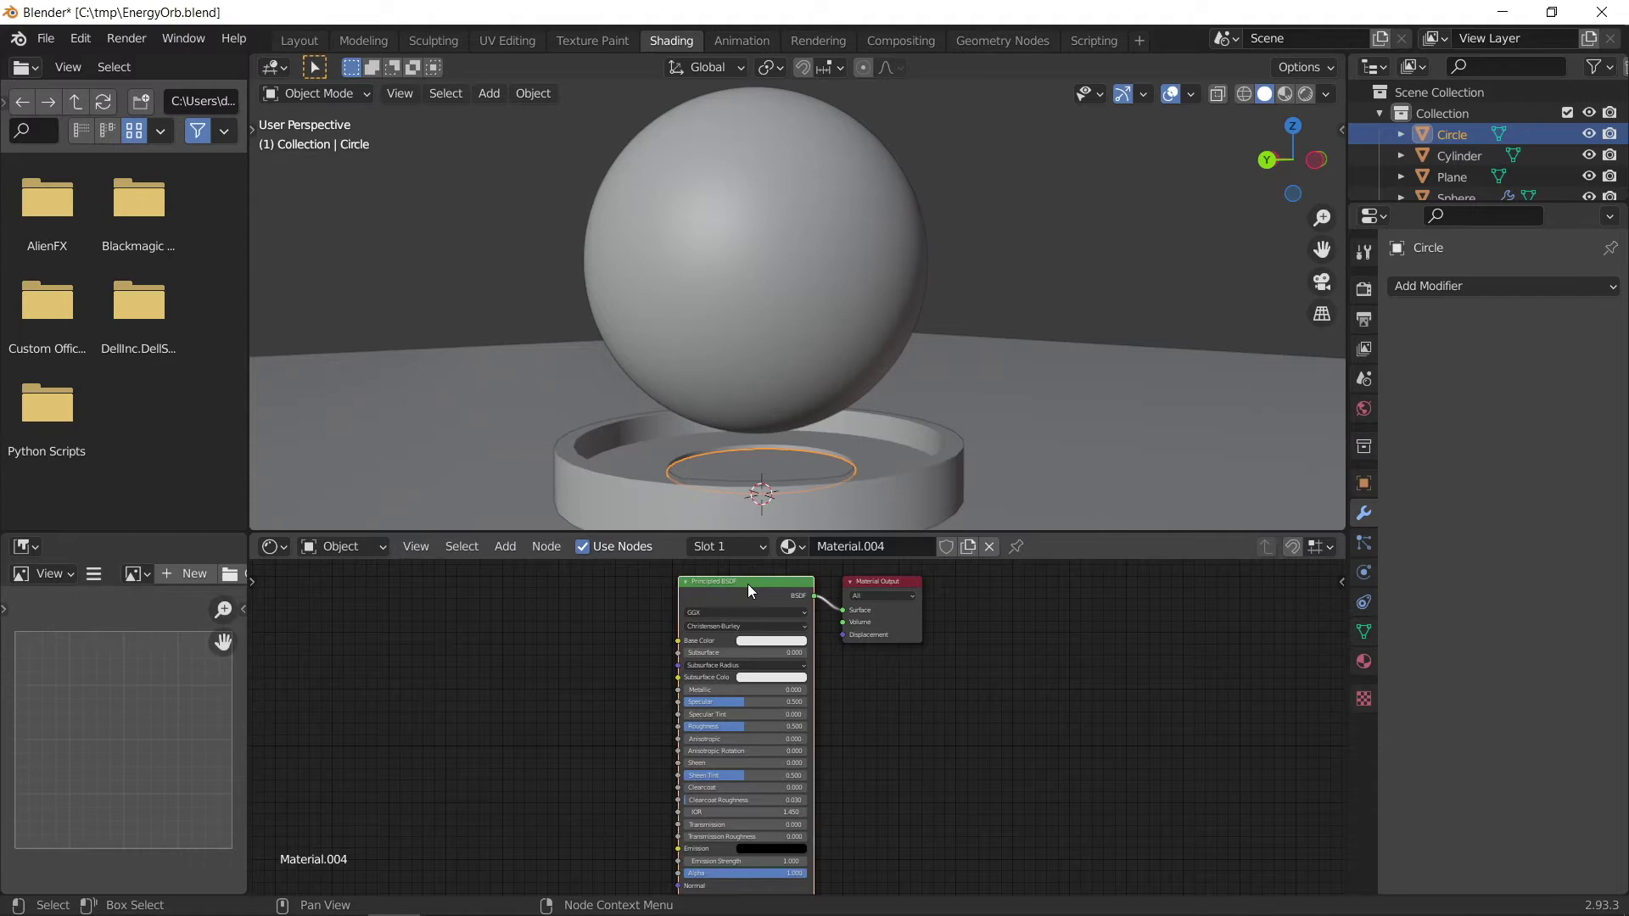
key(x)
key(shift+a)
text(e)
click(782, 619)
click(570, 610)
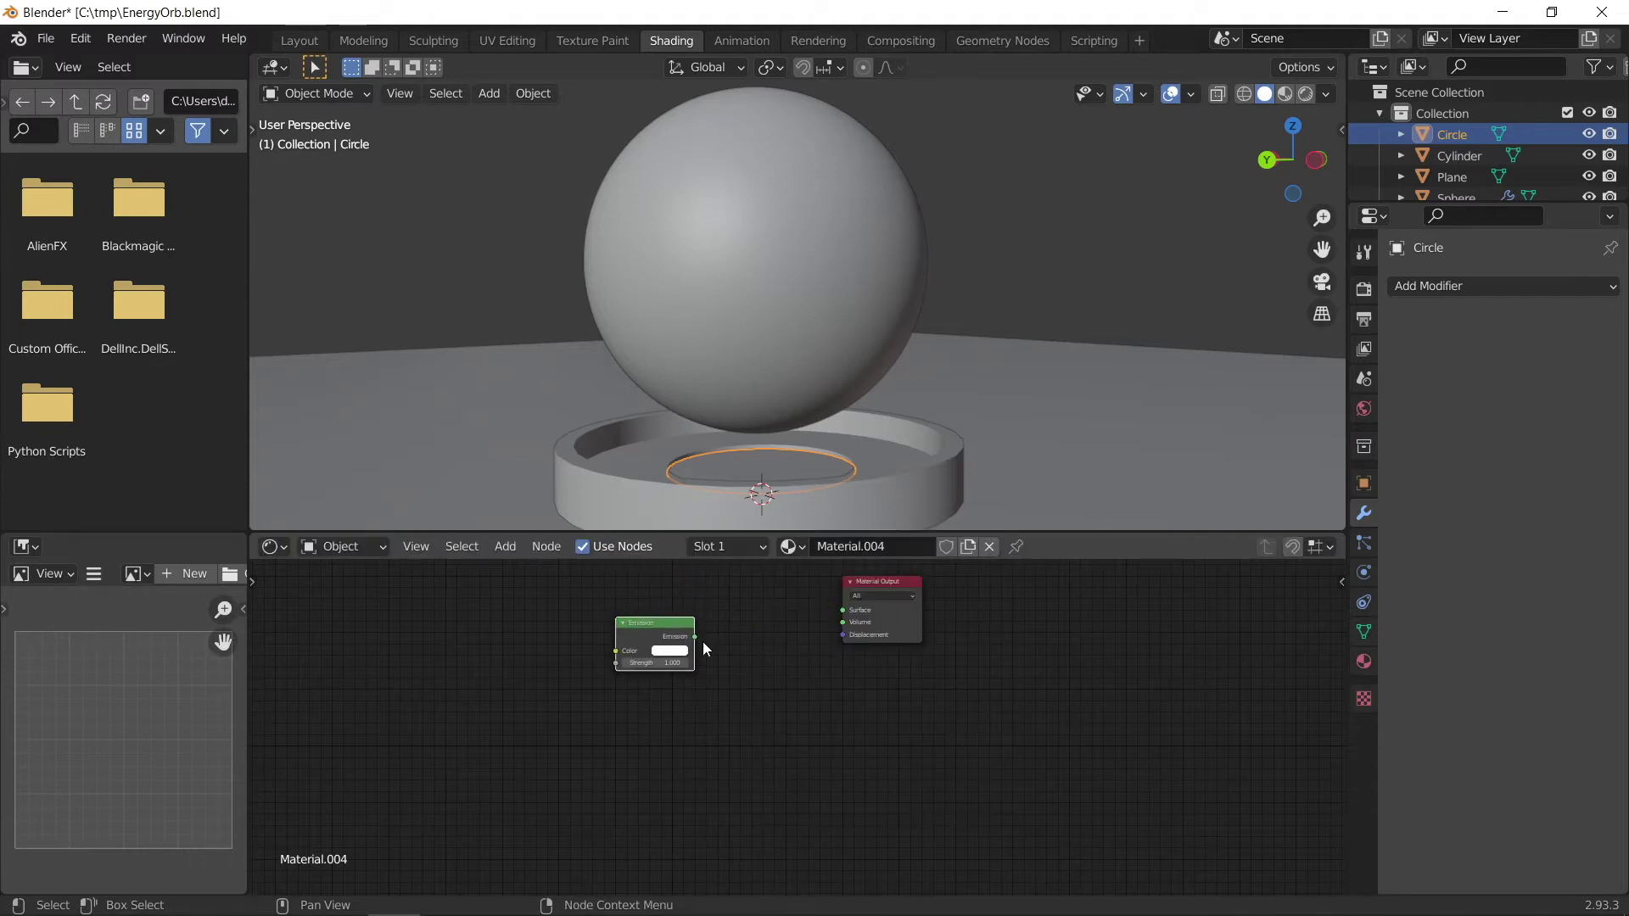
drag(693, 638, 842, 610)
click(670, 651)
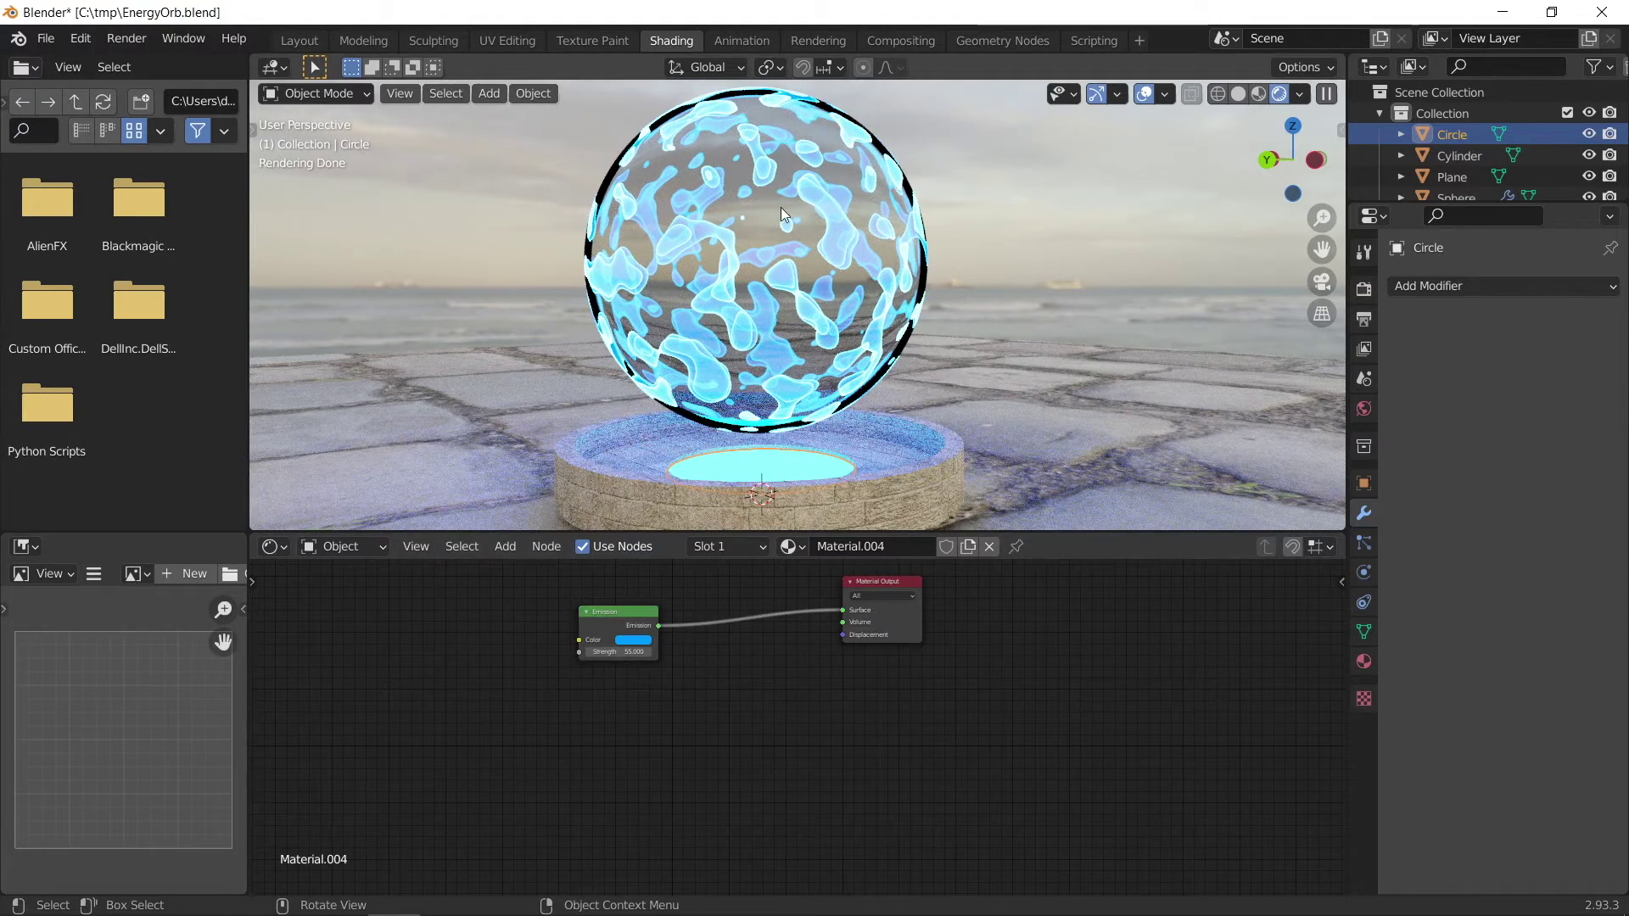
- Set the W value of the sphere's Musgrave Texture to 0 and keyframe it at frame 1
click(728, 160)
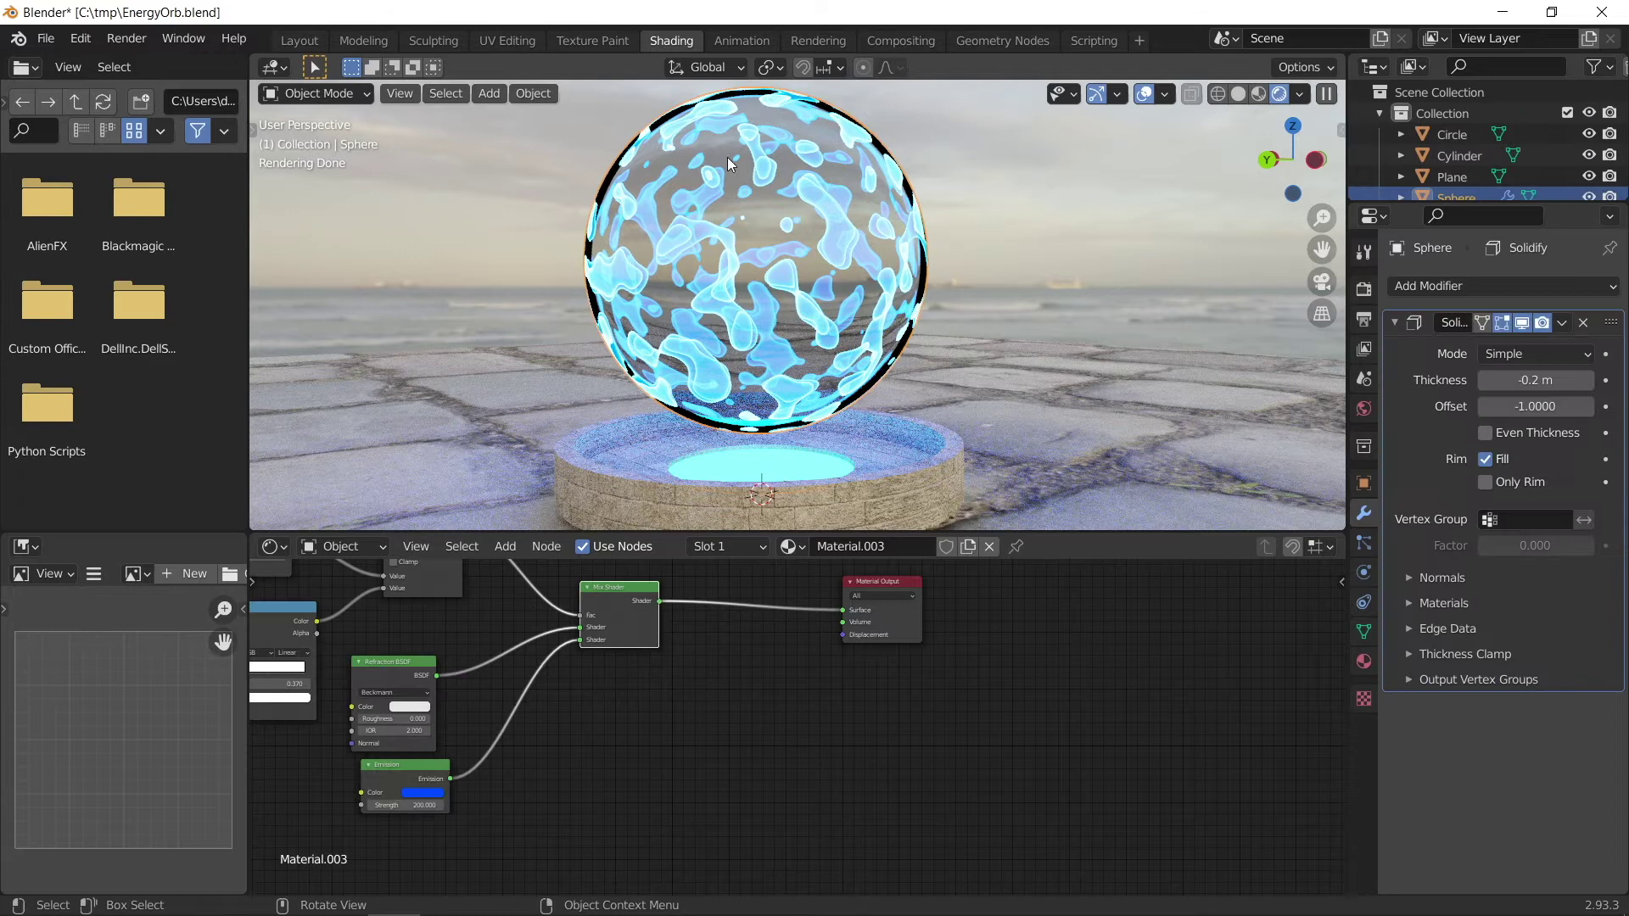
scroll(640, 633, up, 4)
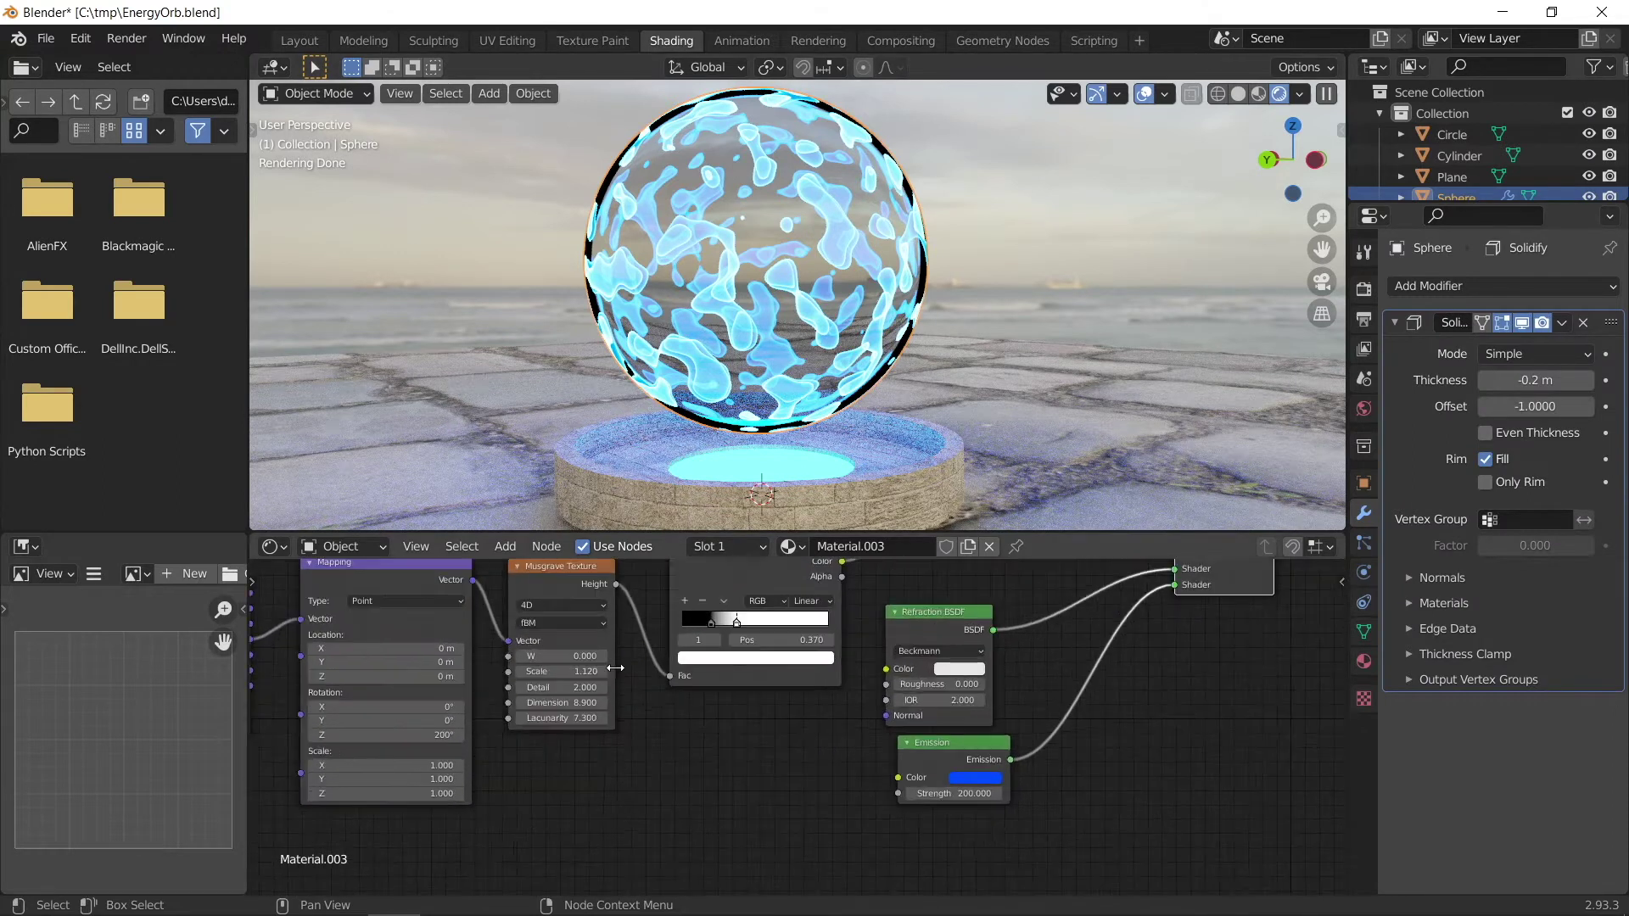
middle_drag(609, 668, 660, 681)
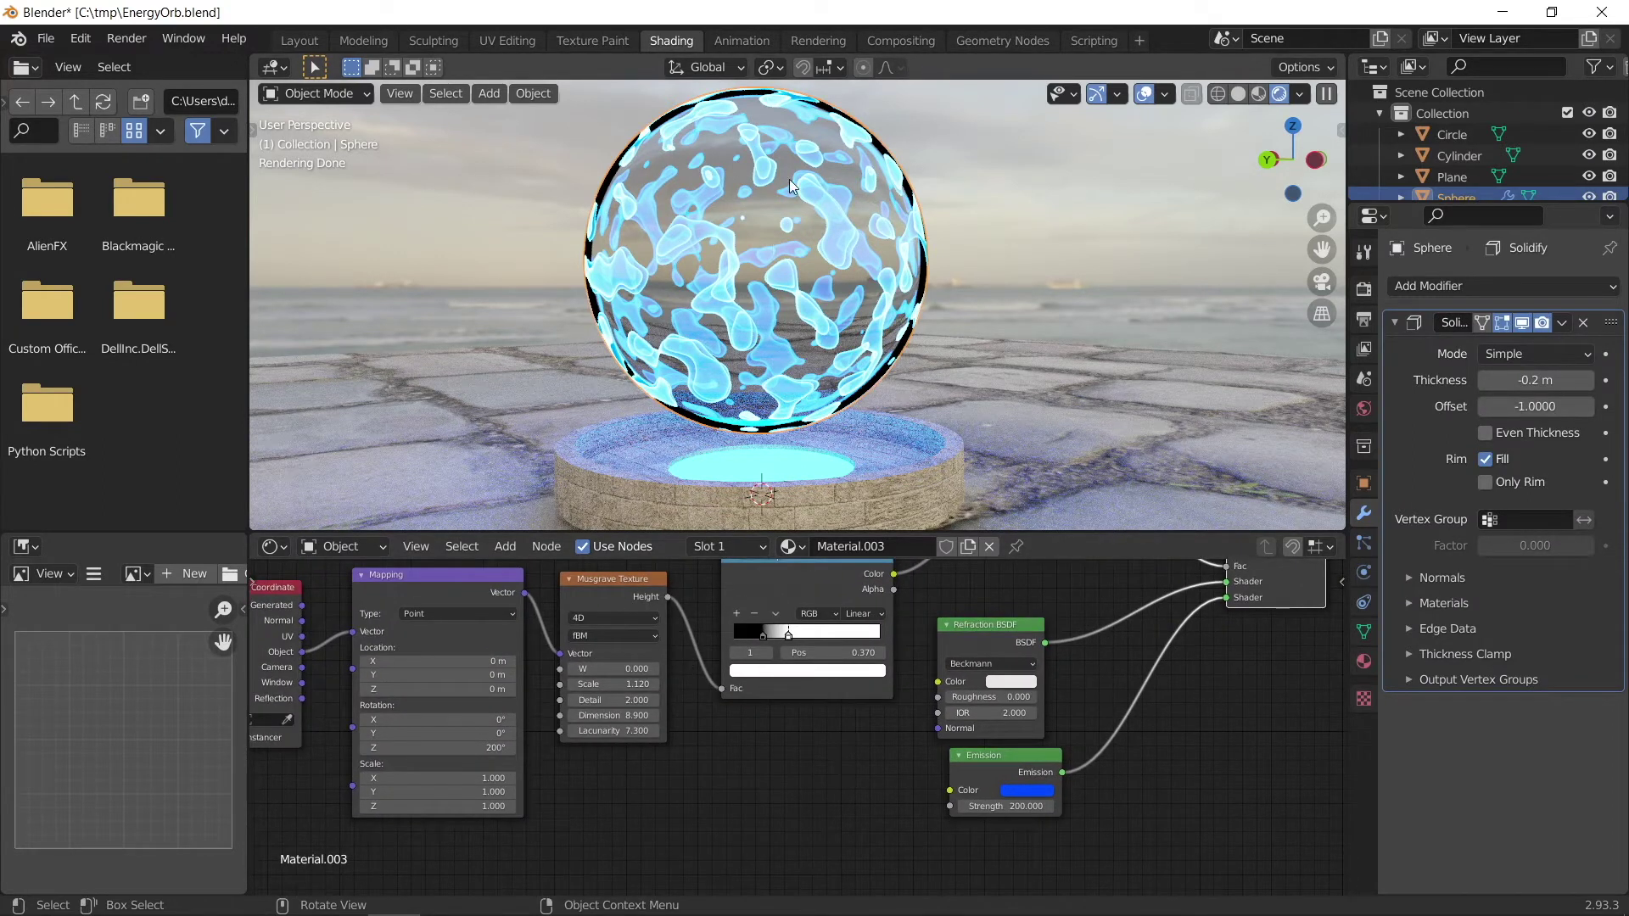
middle_drag(667, 668, 681, 690)
mouse_move(628, 690)
mouse_down()
mouse_move(601, 691)
mouse_move(655, 691)
mouse_move(620, 691)
mouse_up()
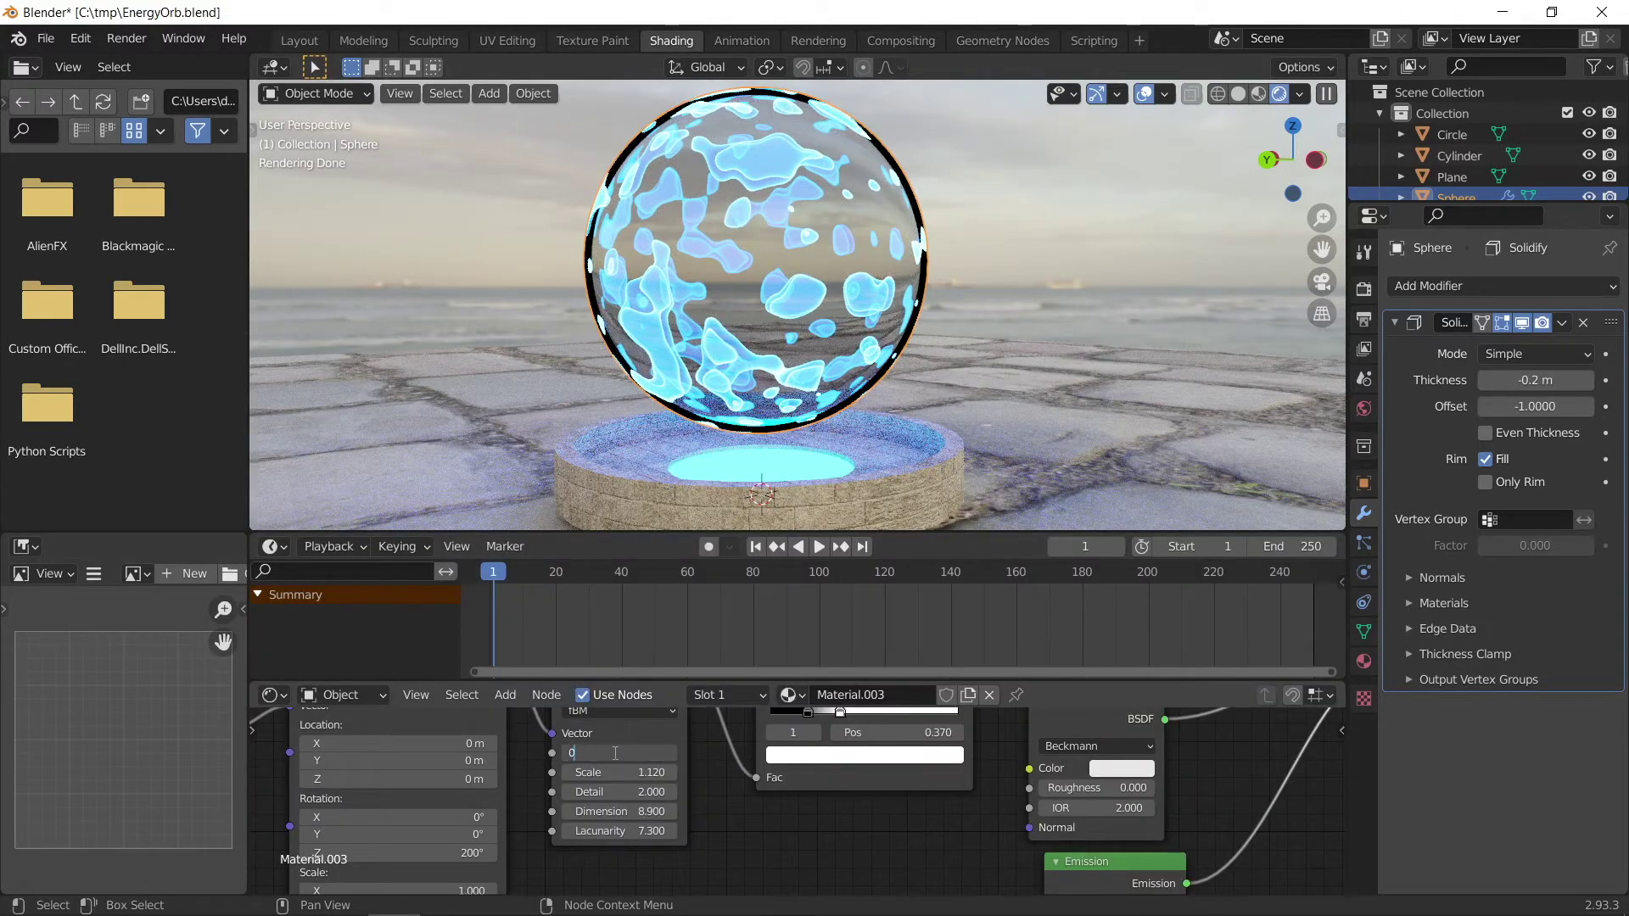
key(Return)
- Set the animation's end frame to 200 and move the playhead to frame 200
key(space)
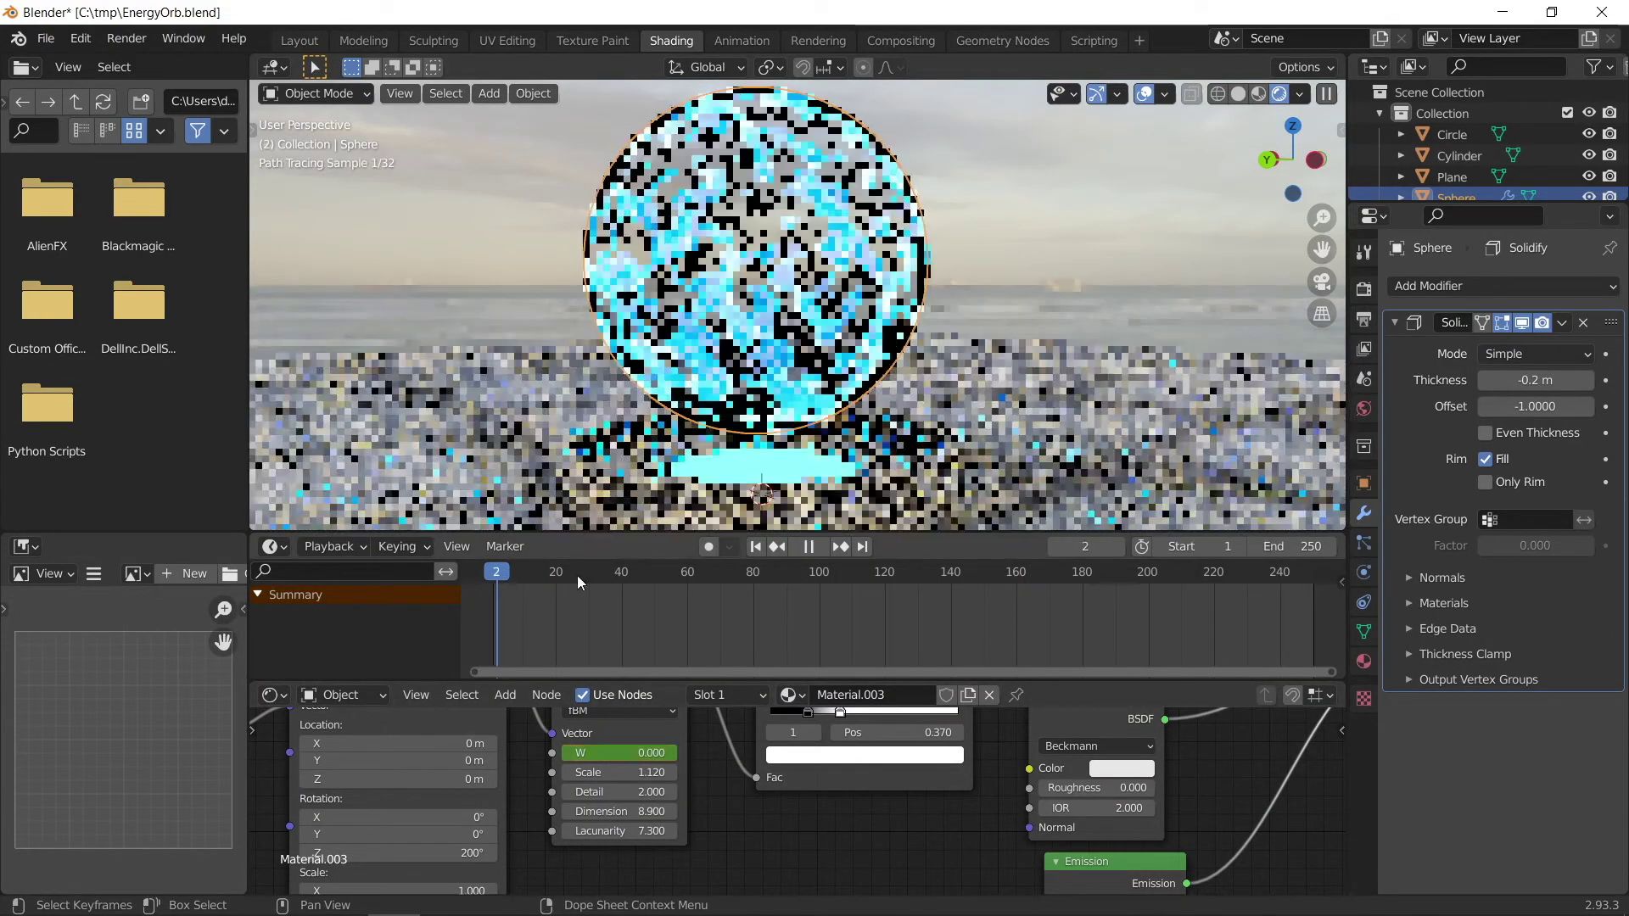
click(1162, 594)
key(space)
click(1279, 545)
text(22)
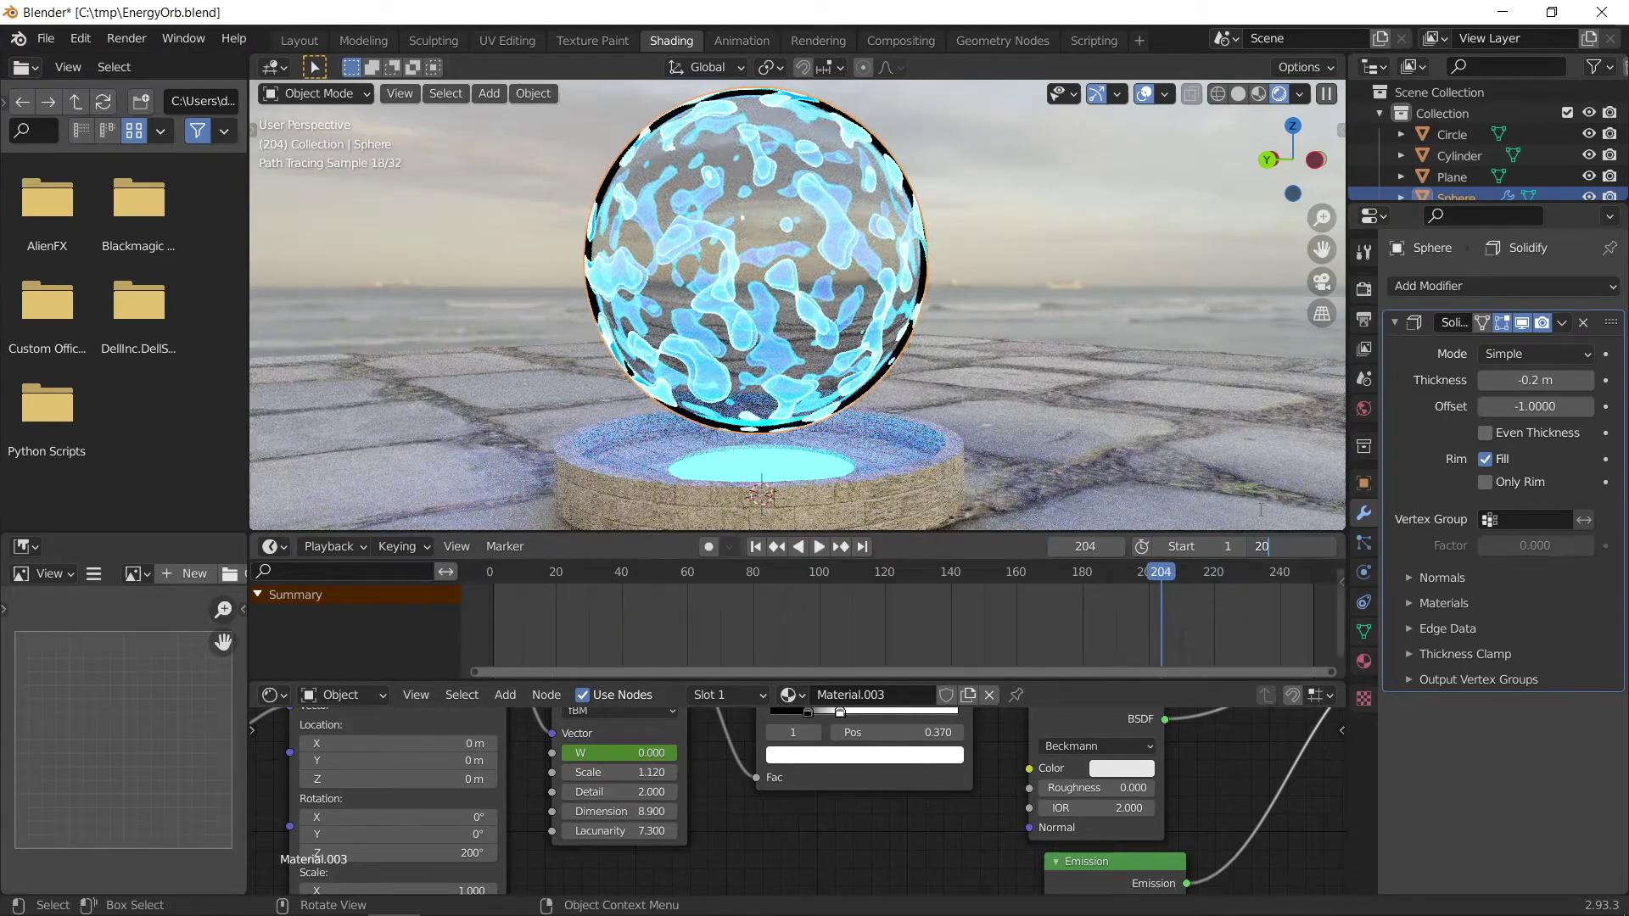
key(Return)
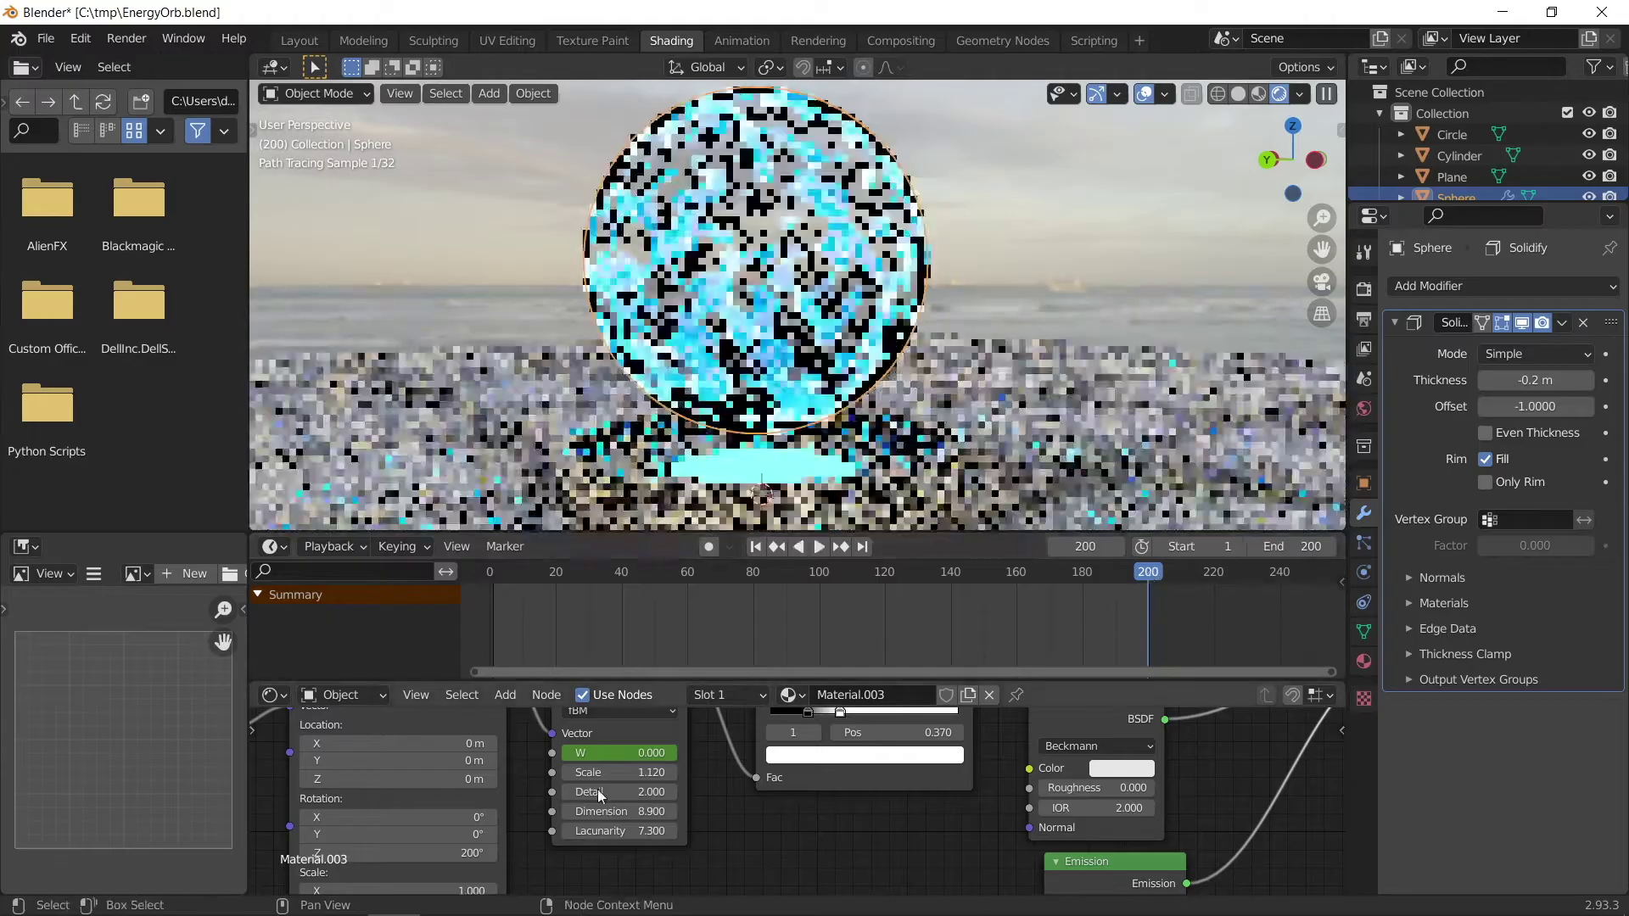
- Set the Musgrave Texture's W to 1 and keyframe it at frame 200
click(600, 754)
text(1)
key(Return)
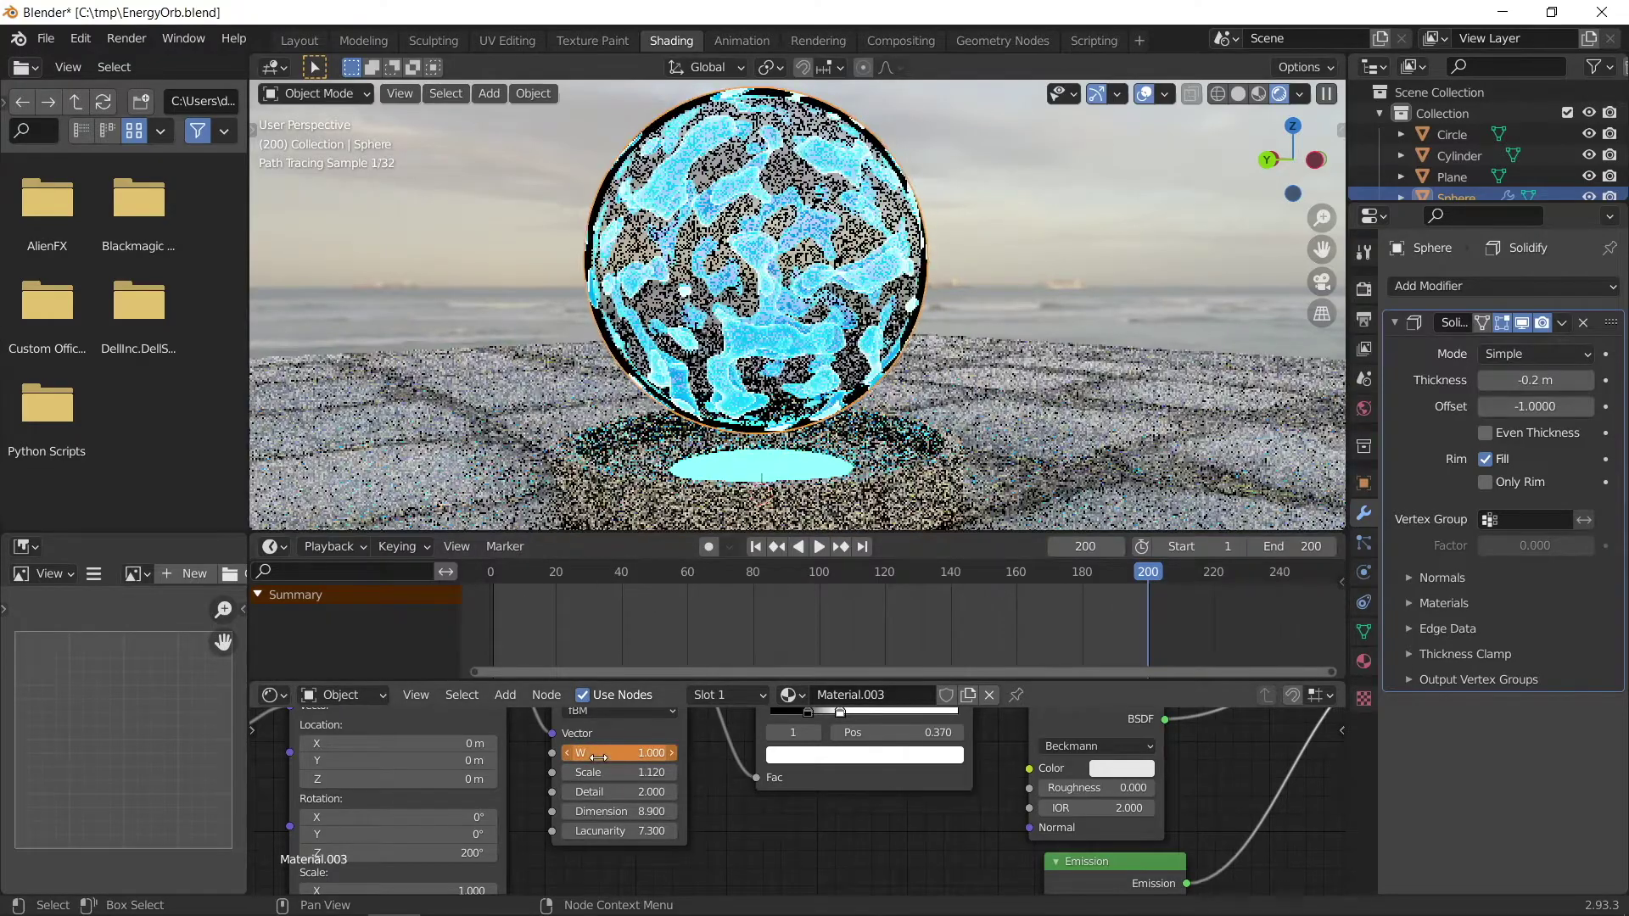
key(i)
- Scrub through the W animation and play it back from frame 1 in Material Preview shading
key(space)
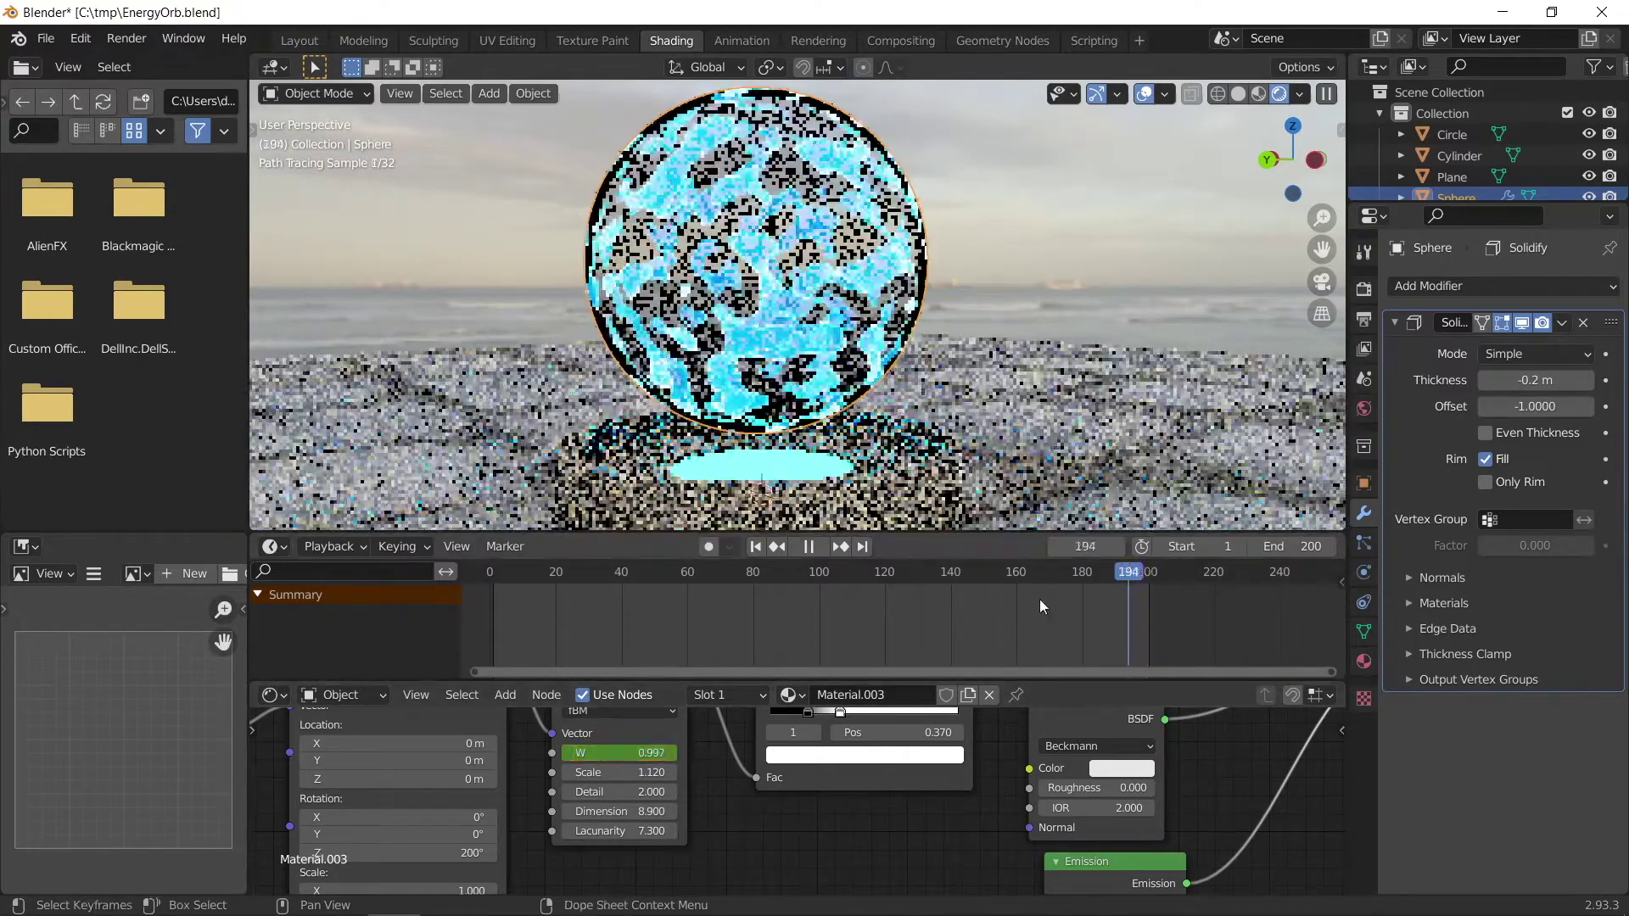
drag(506, 633, 1135, 619)
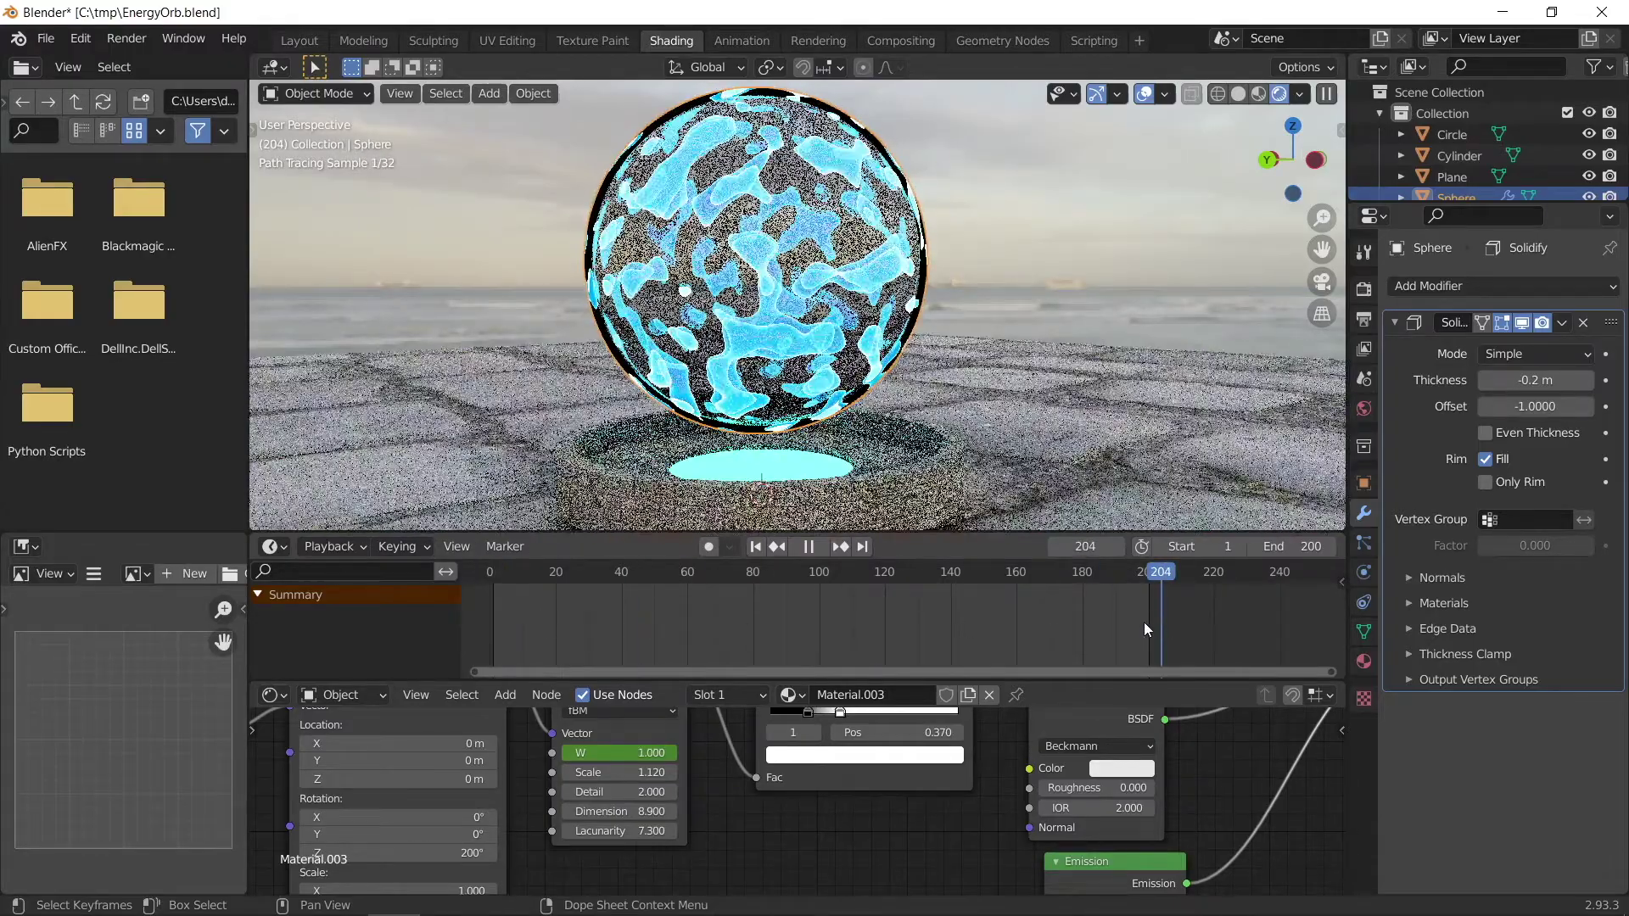
click(1138, 615)
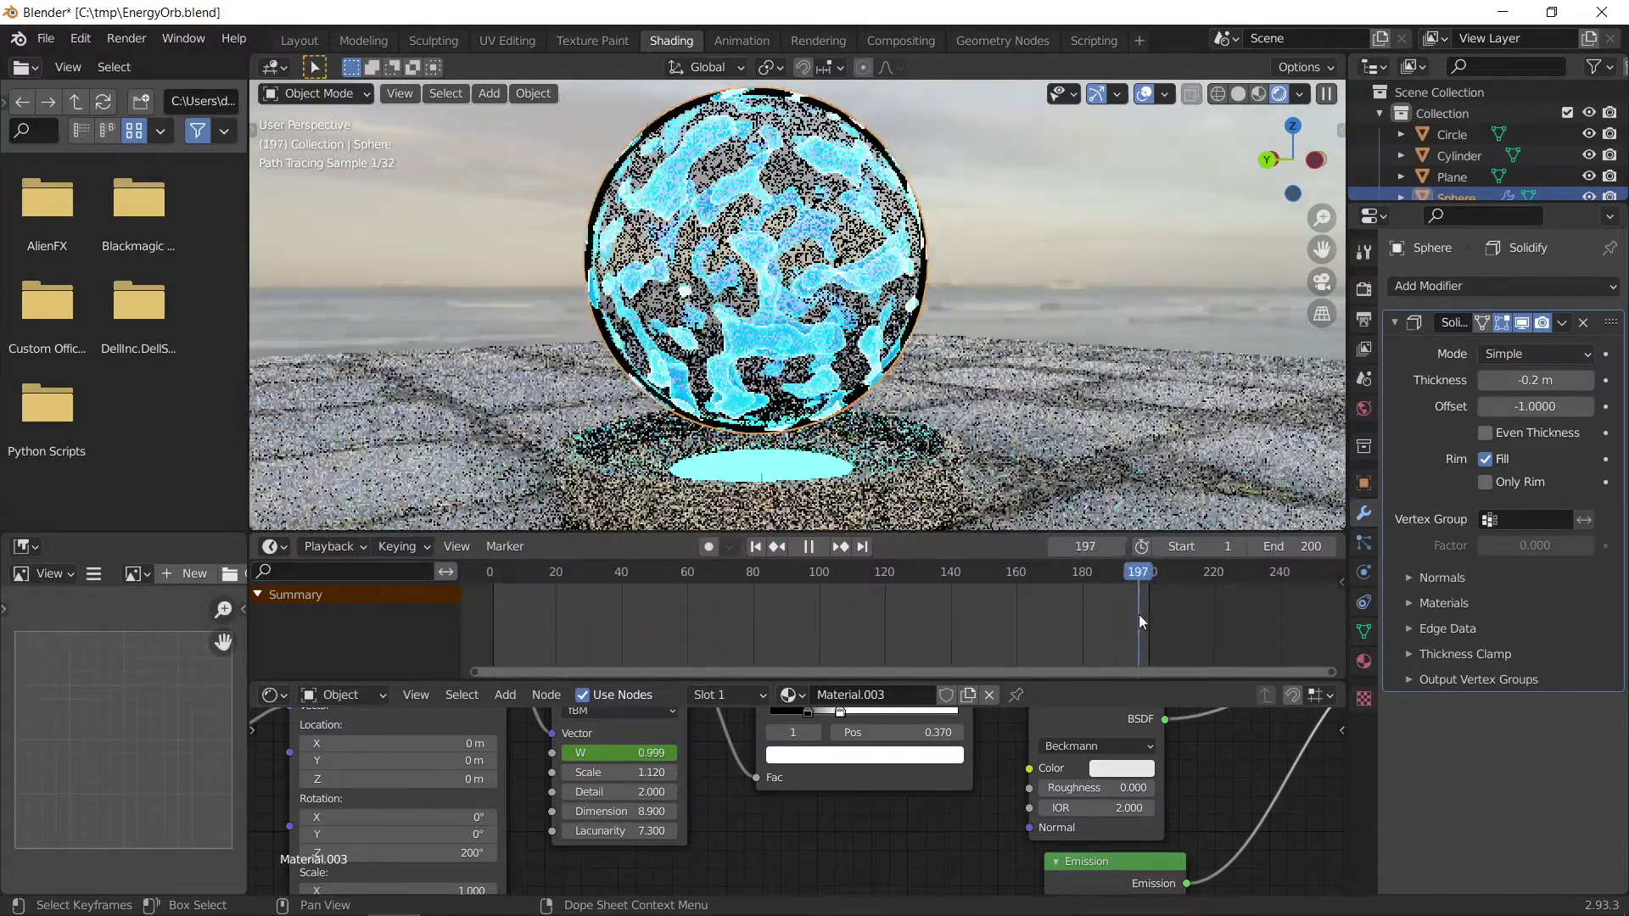
click(1259, 93)
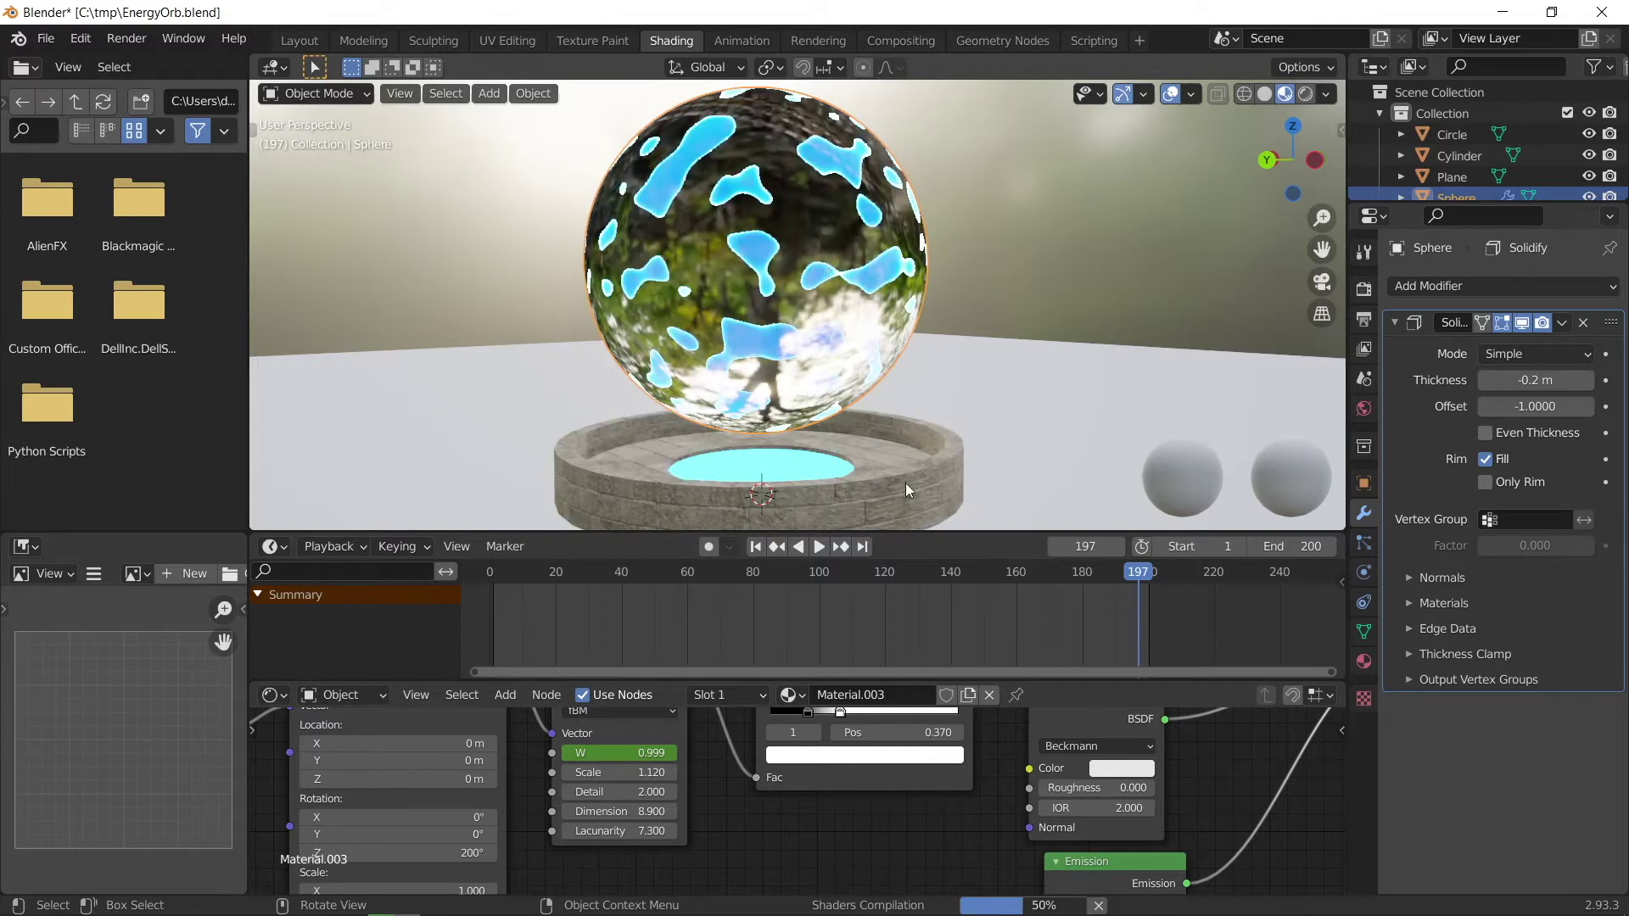
key(shift+Left)
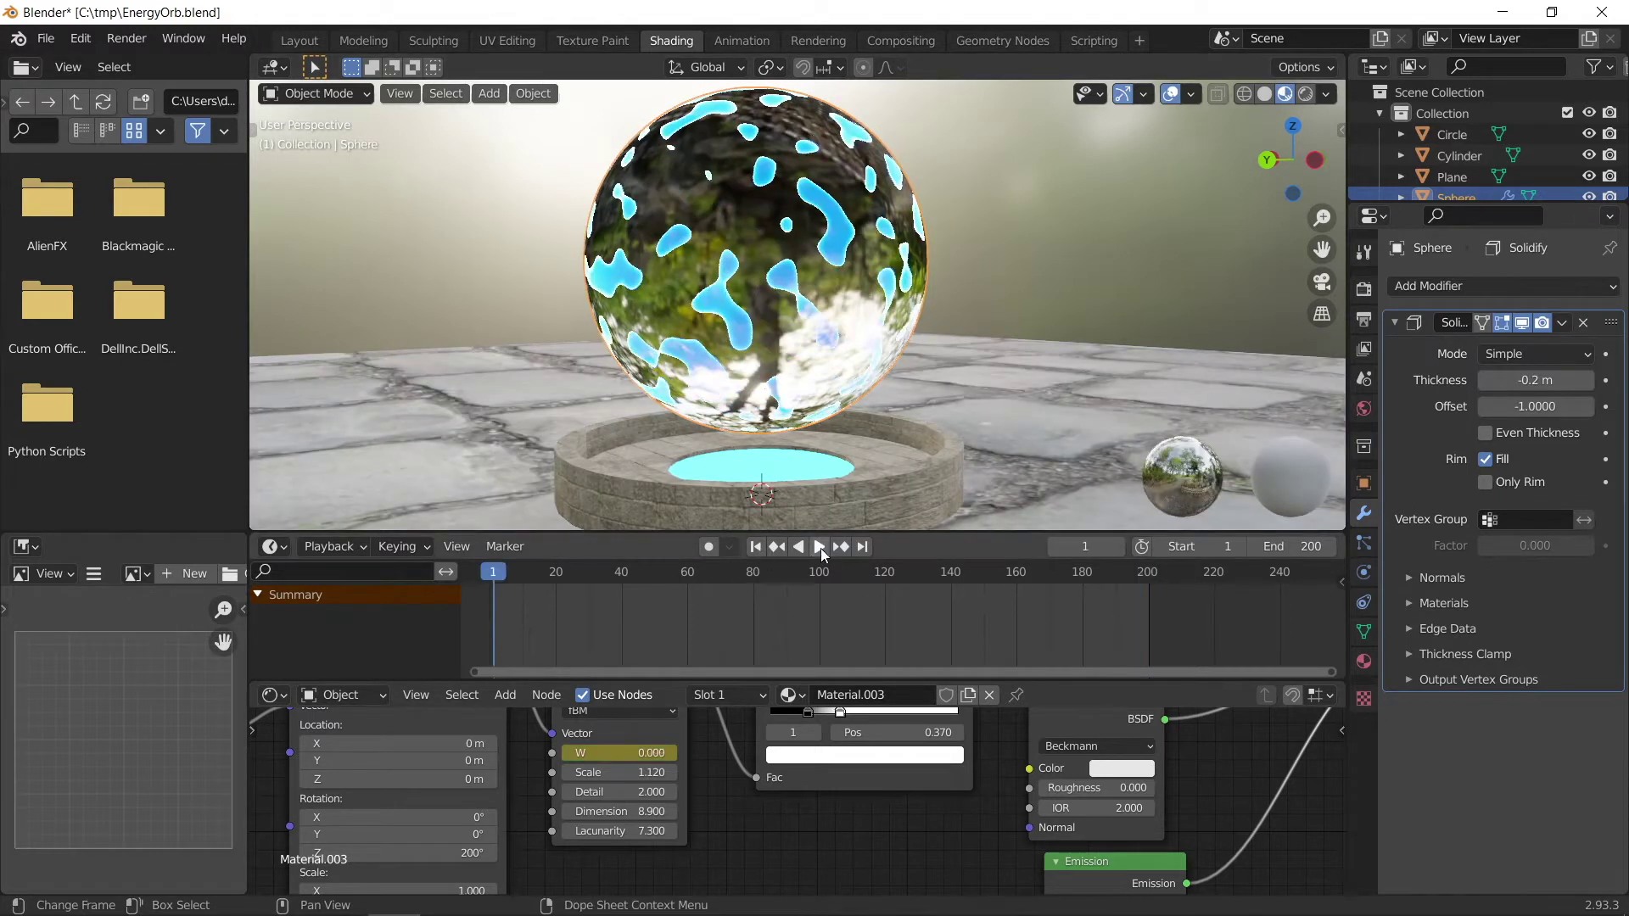
click(820, 548)
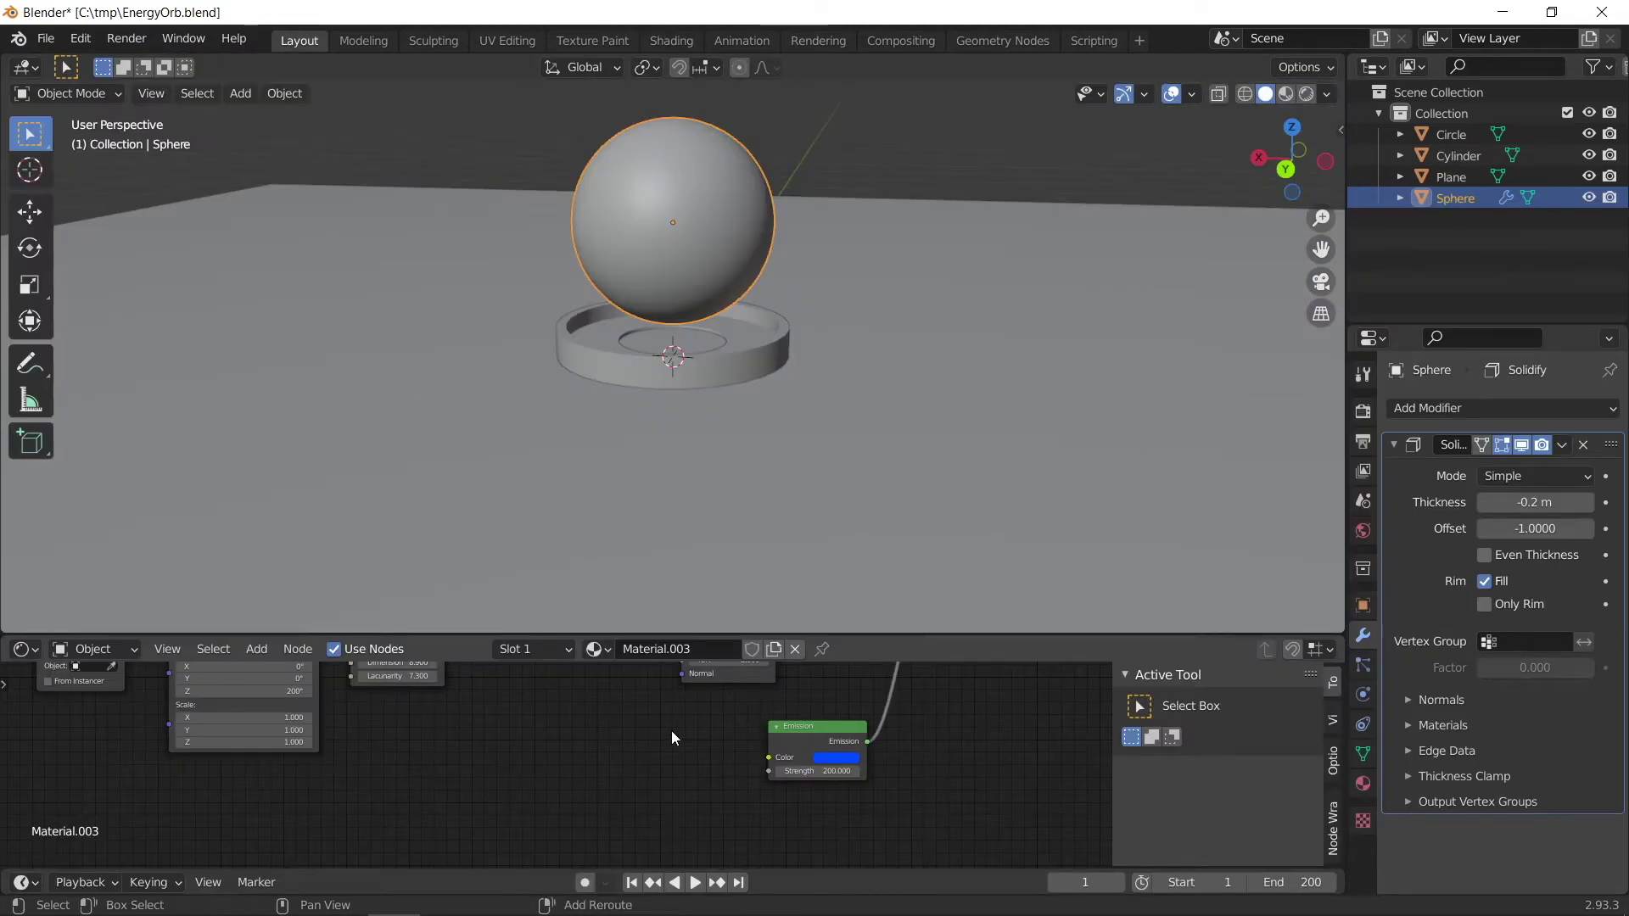
- Add a Value node and a ColorRamp node side by side, placed before the sphere material's Emission node
key(shift+a)
text(value)
key(Return)
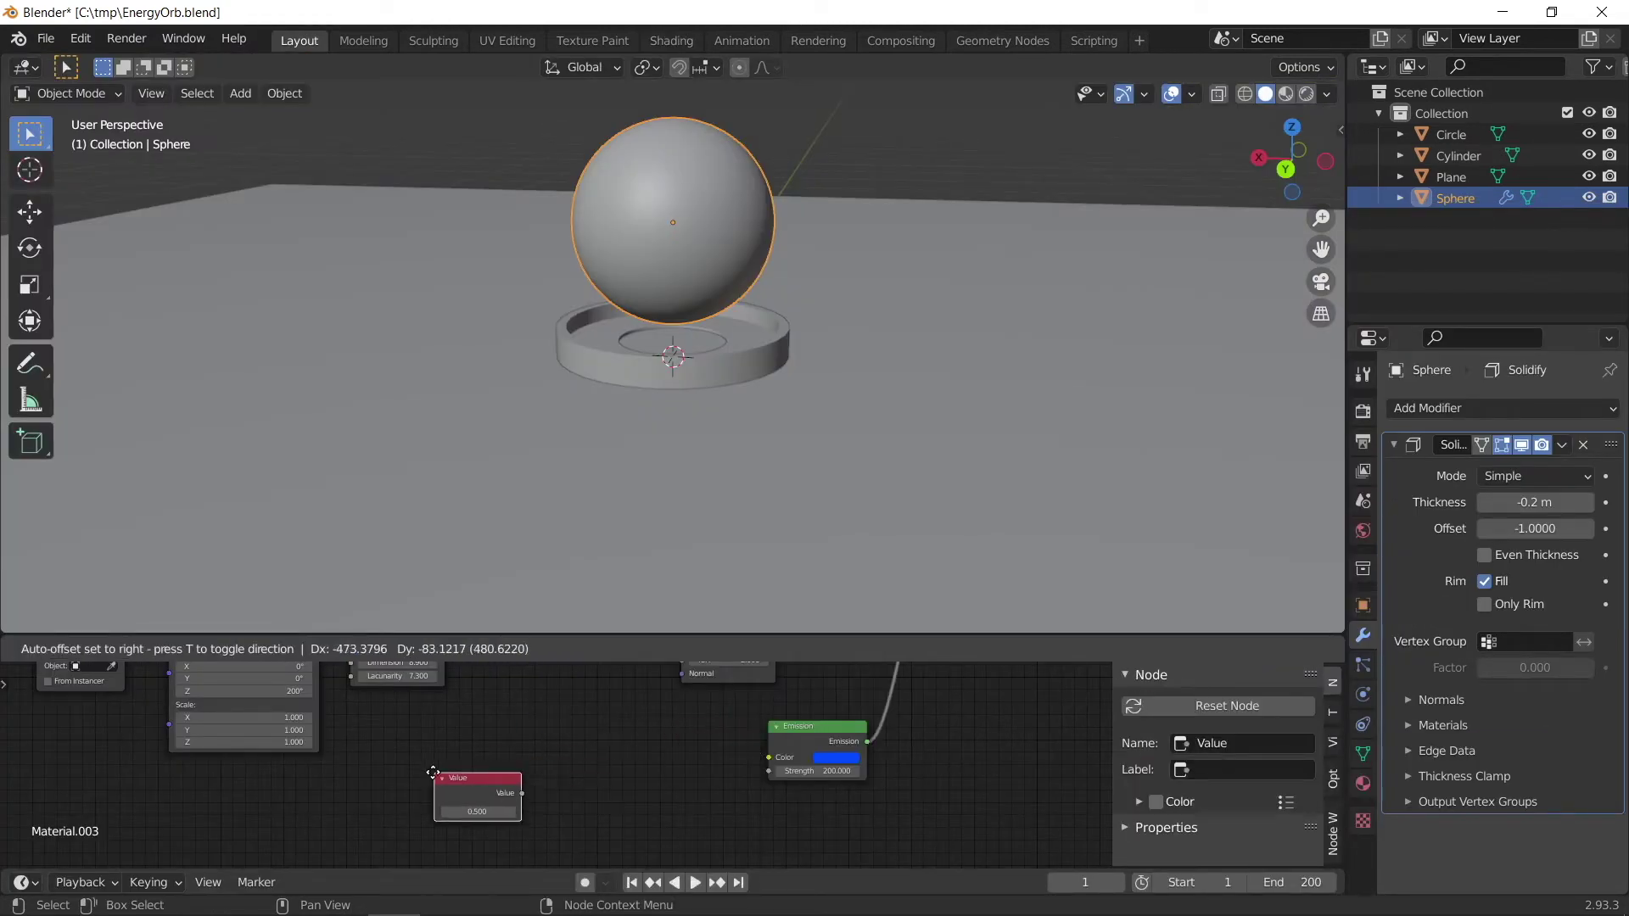
click(426, 763)
key(shift+a)
text(colo)
key(Return)
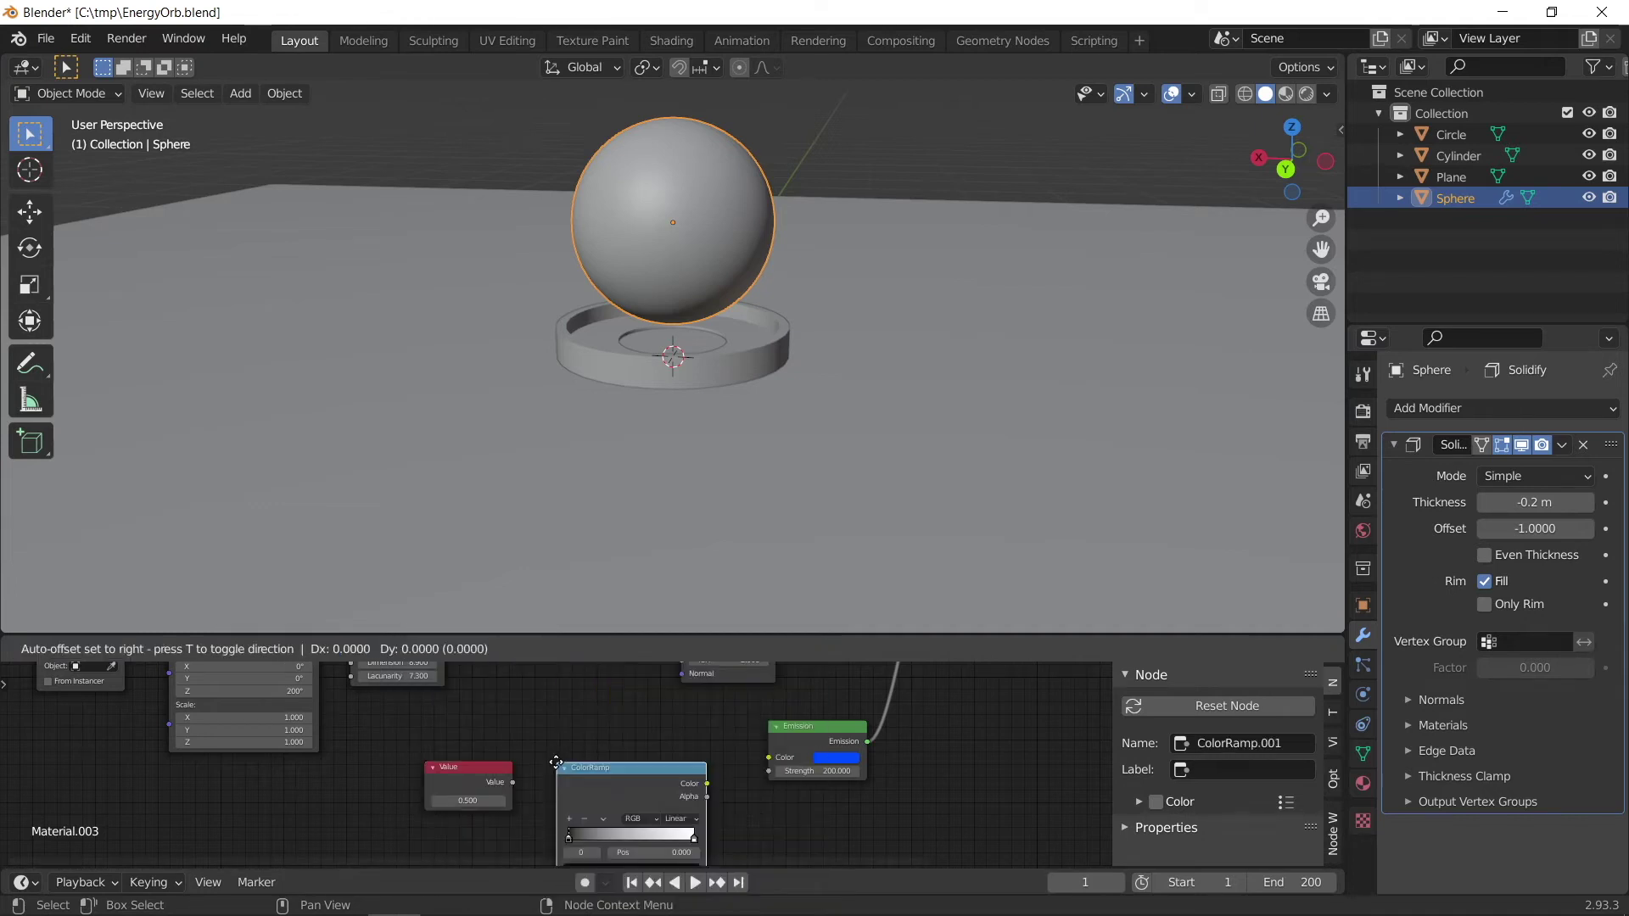
click(577, 734)
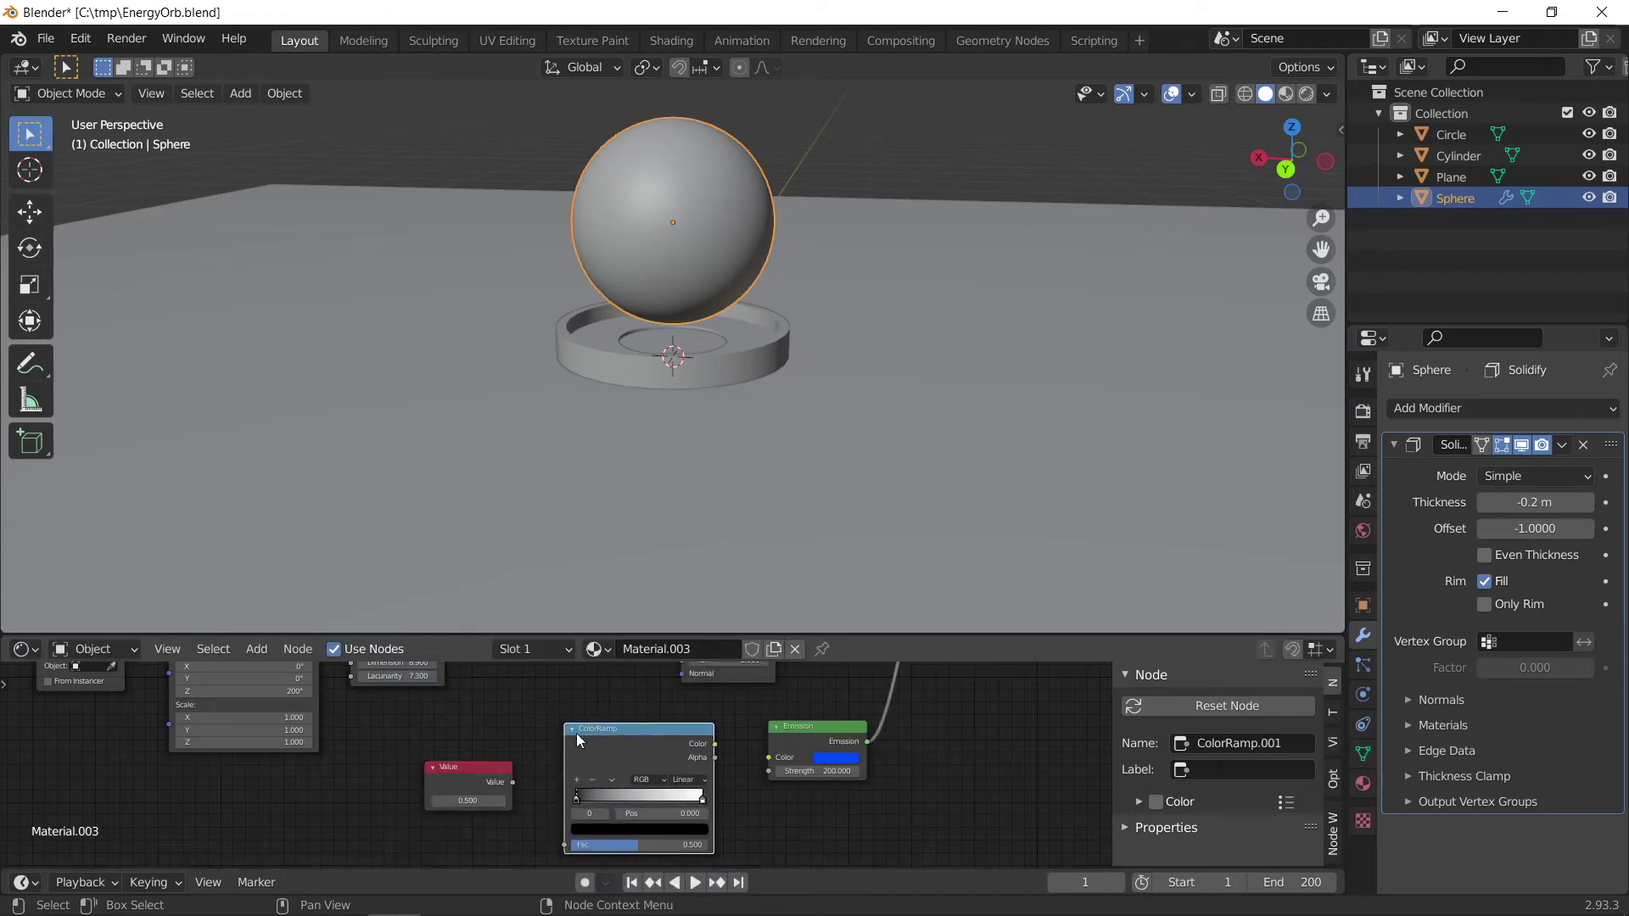
- Set the new ColorRamp's interpolation to Ease, color its stops blue and red, and move both inward, the red one to 0.761
click(711, 792)
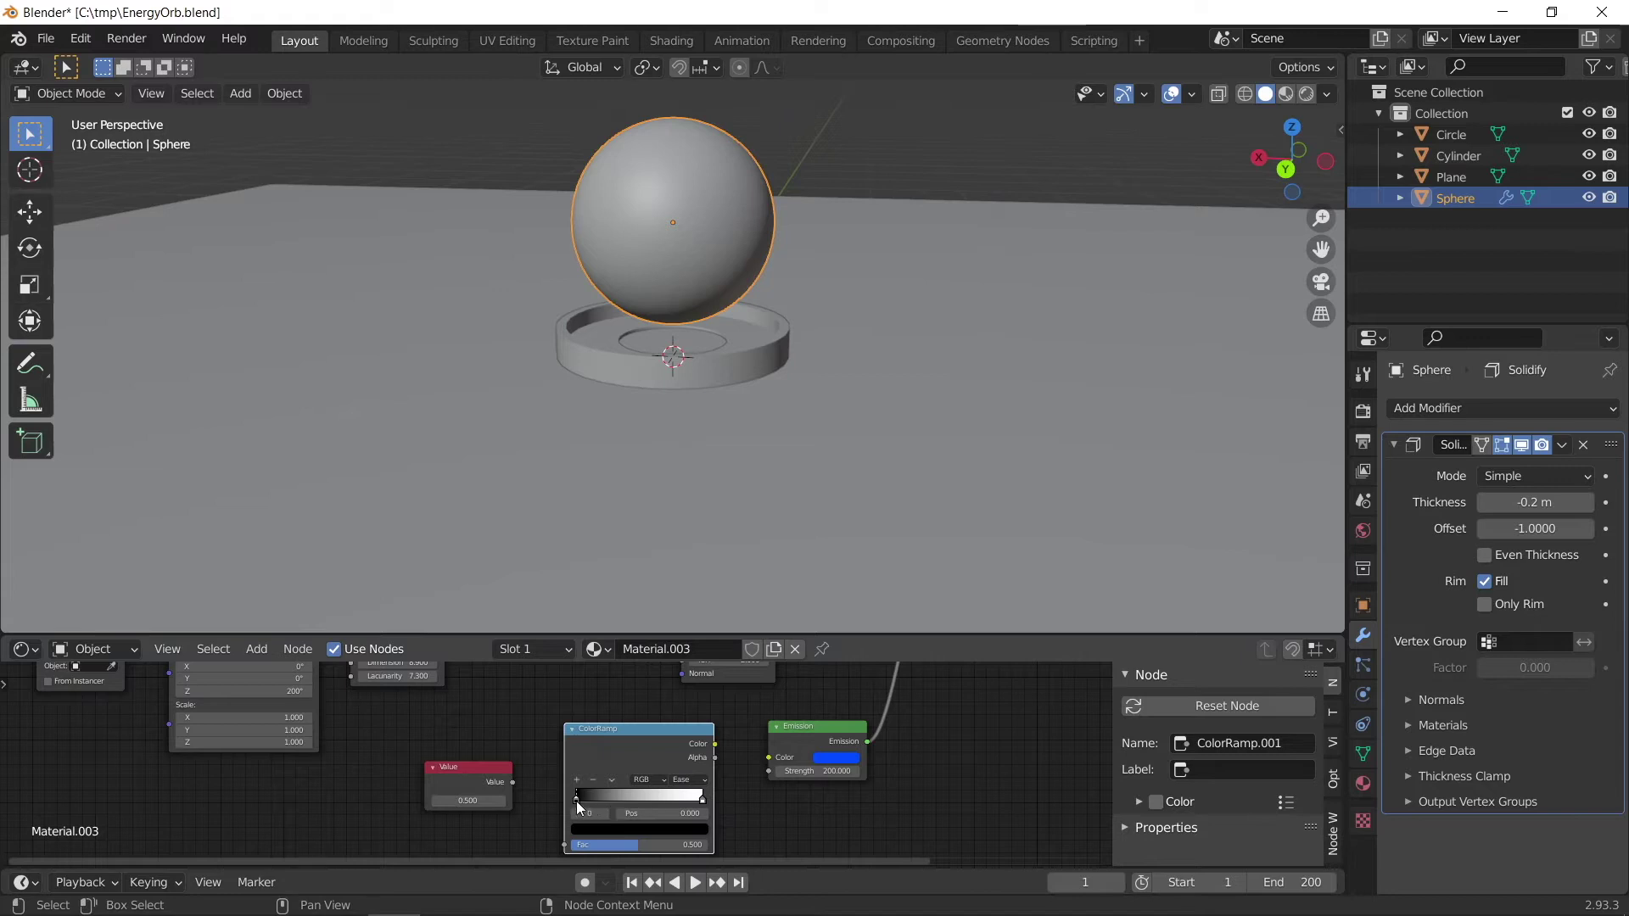
click(609, 829)
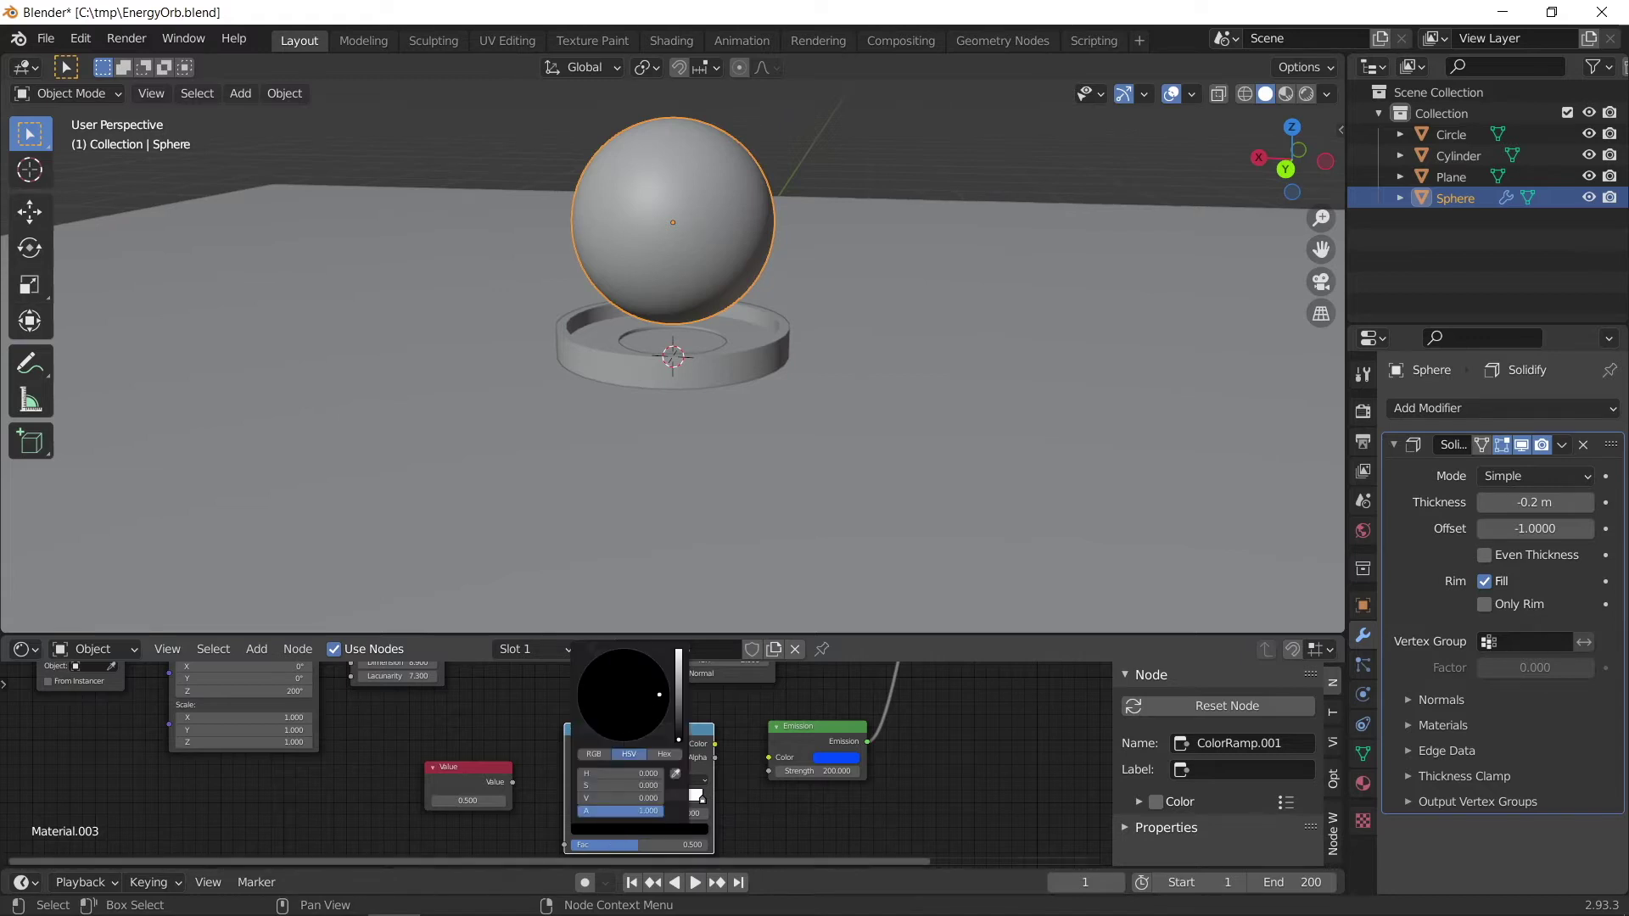
click(647, 670)
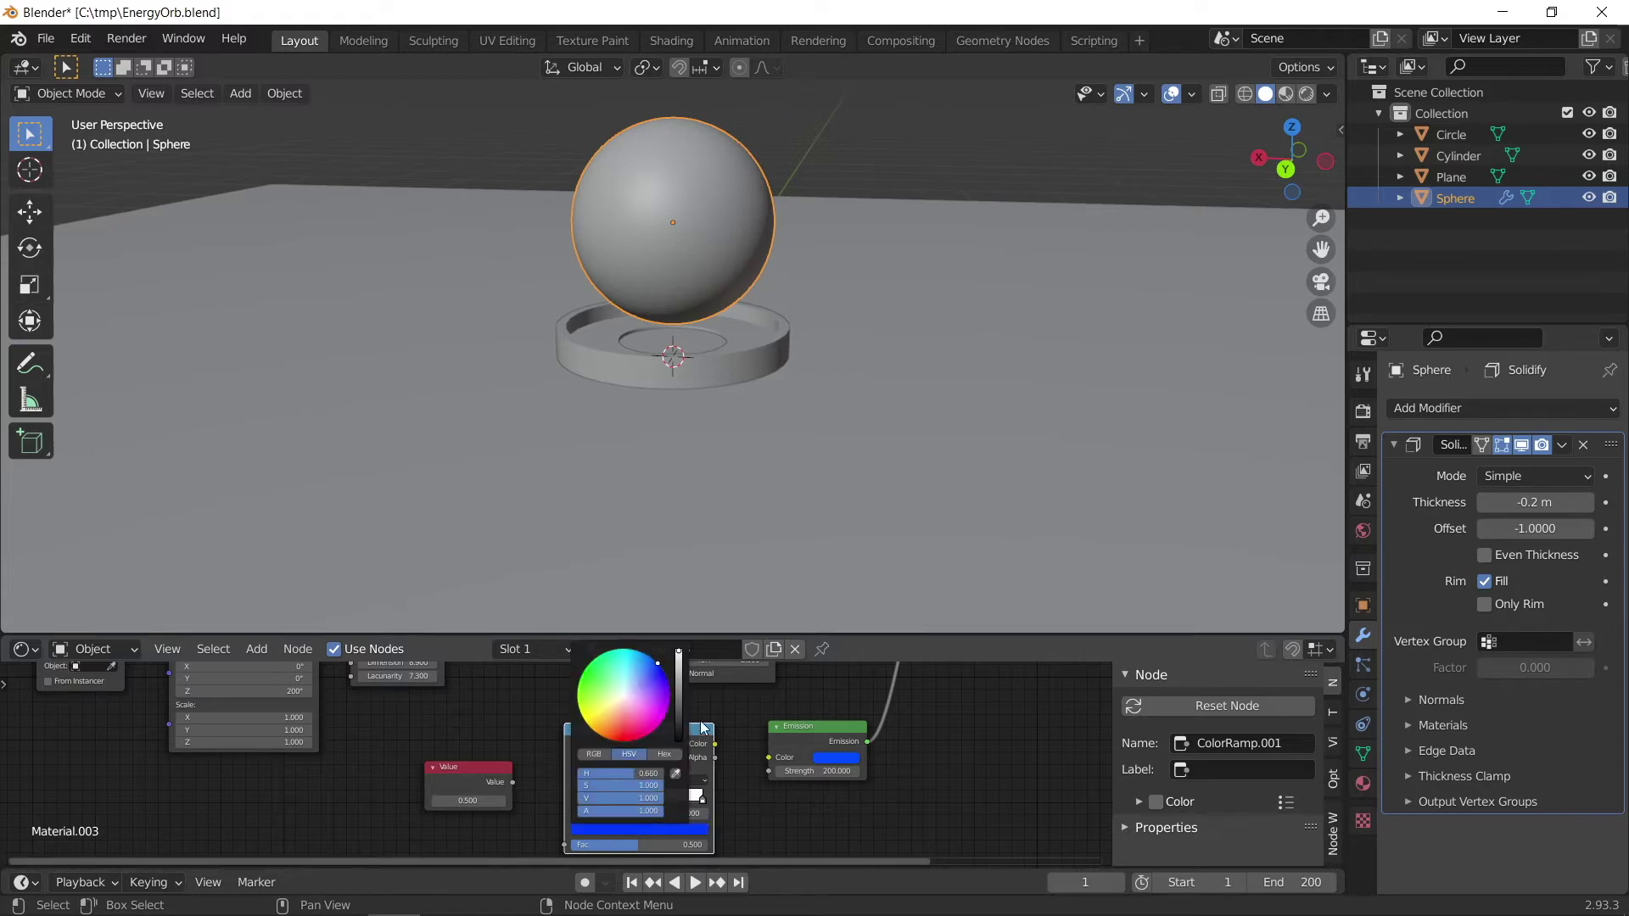
click(638, 829)
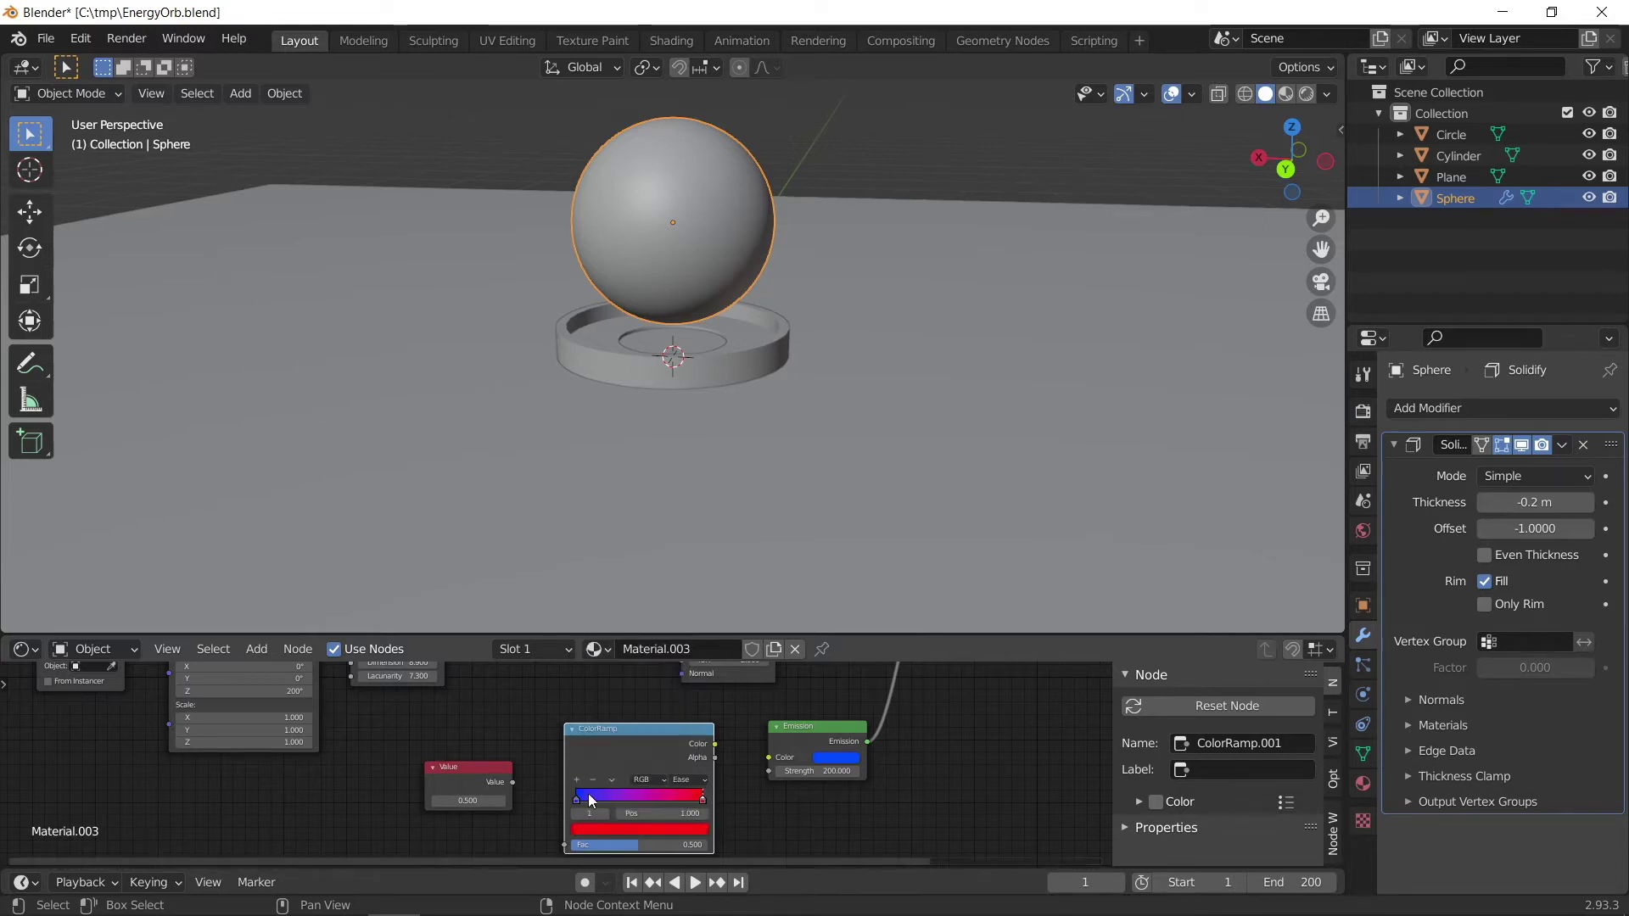
drag(577, 797, 604, 795)
click(697, 800)
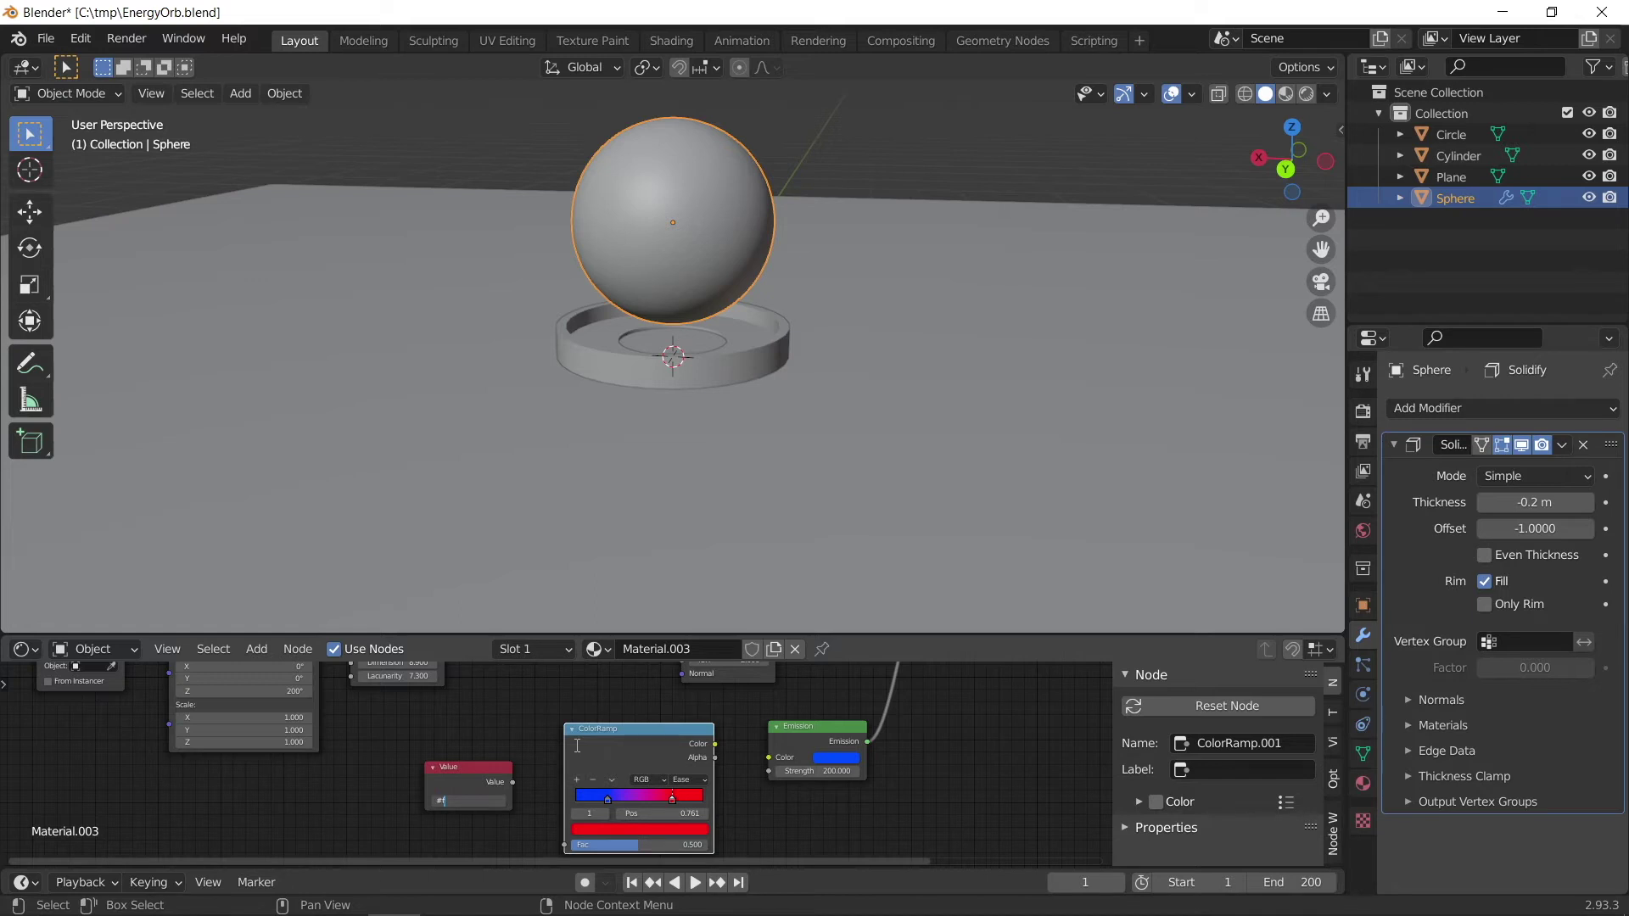
- Drive the Value node with the expression #frame and play the animation to check how its value changes
key(BackSpace)
key(BackSpace)
key(BackSpace)
key(BackSpace)
scroll(576, 745, up, 4)
key(Return)
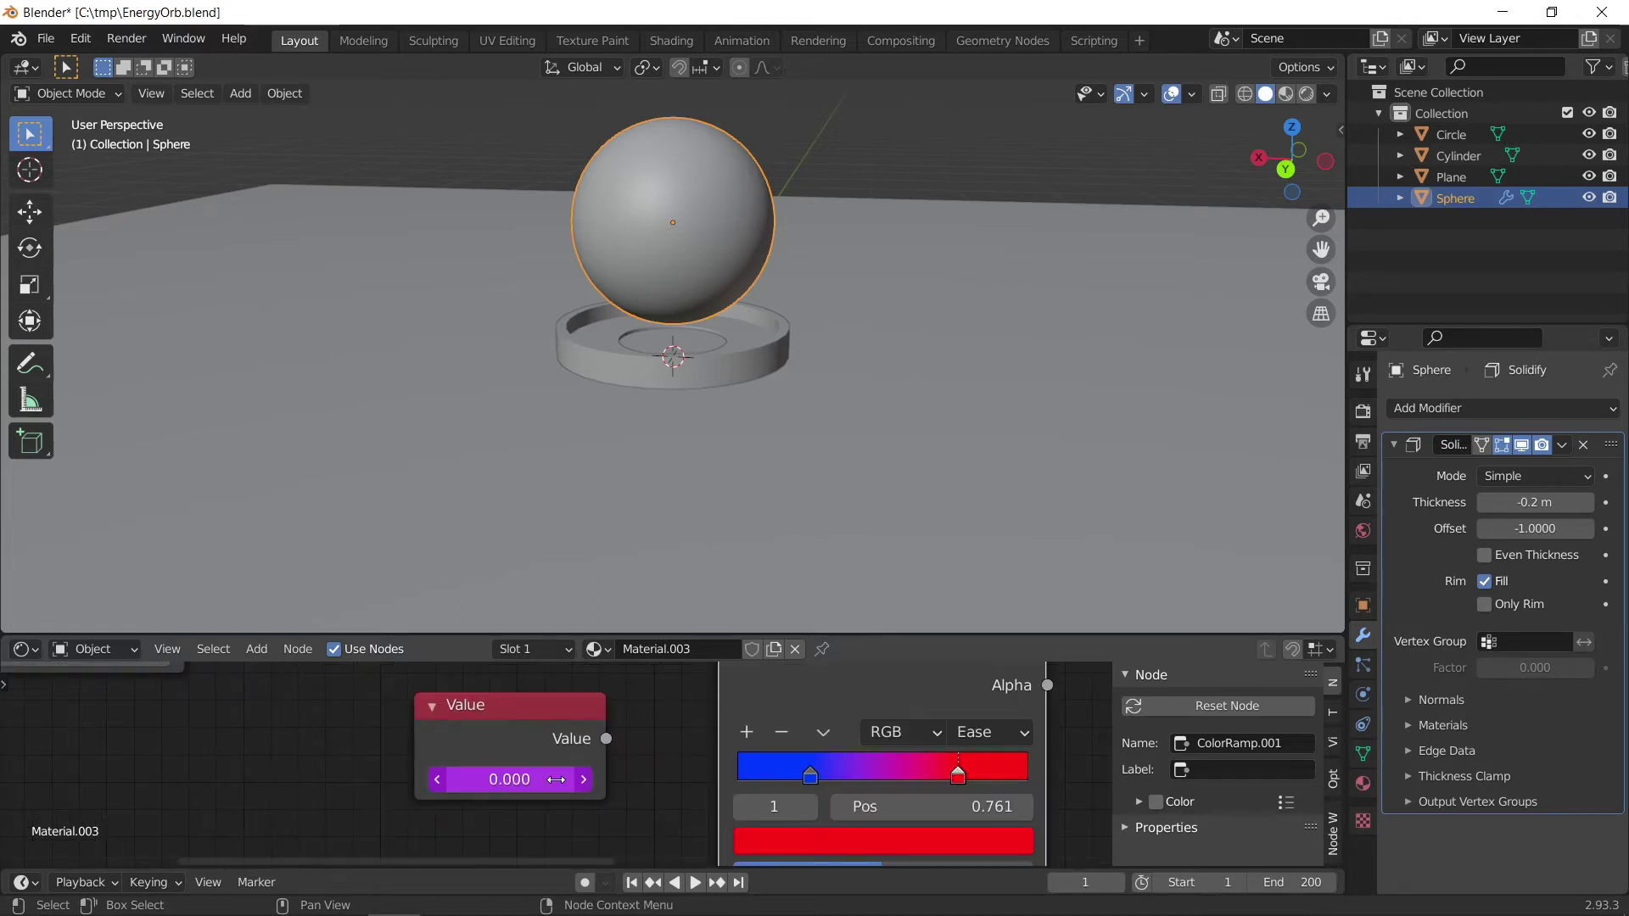
click(697, 882)
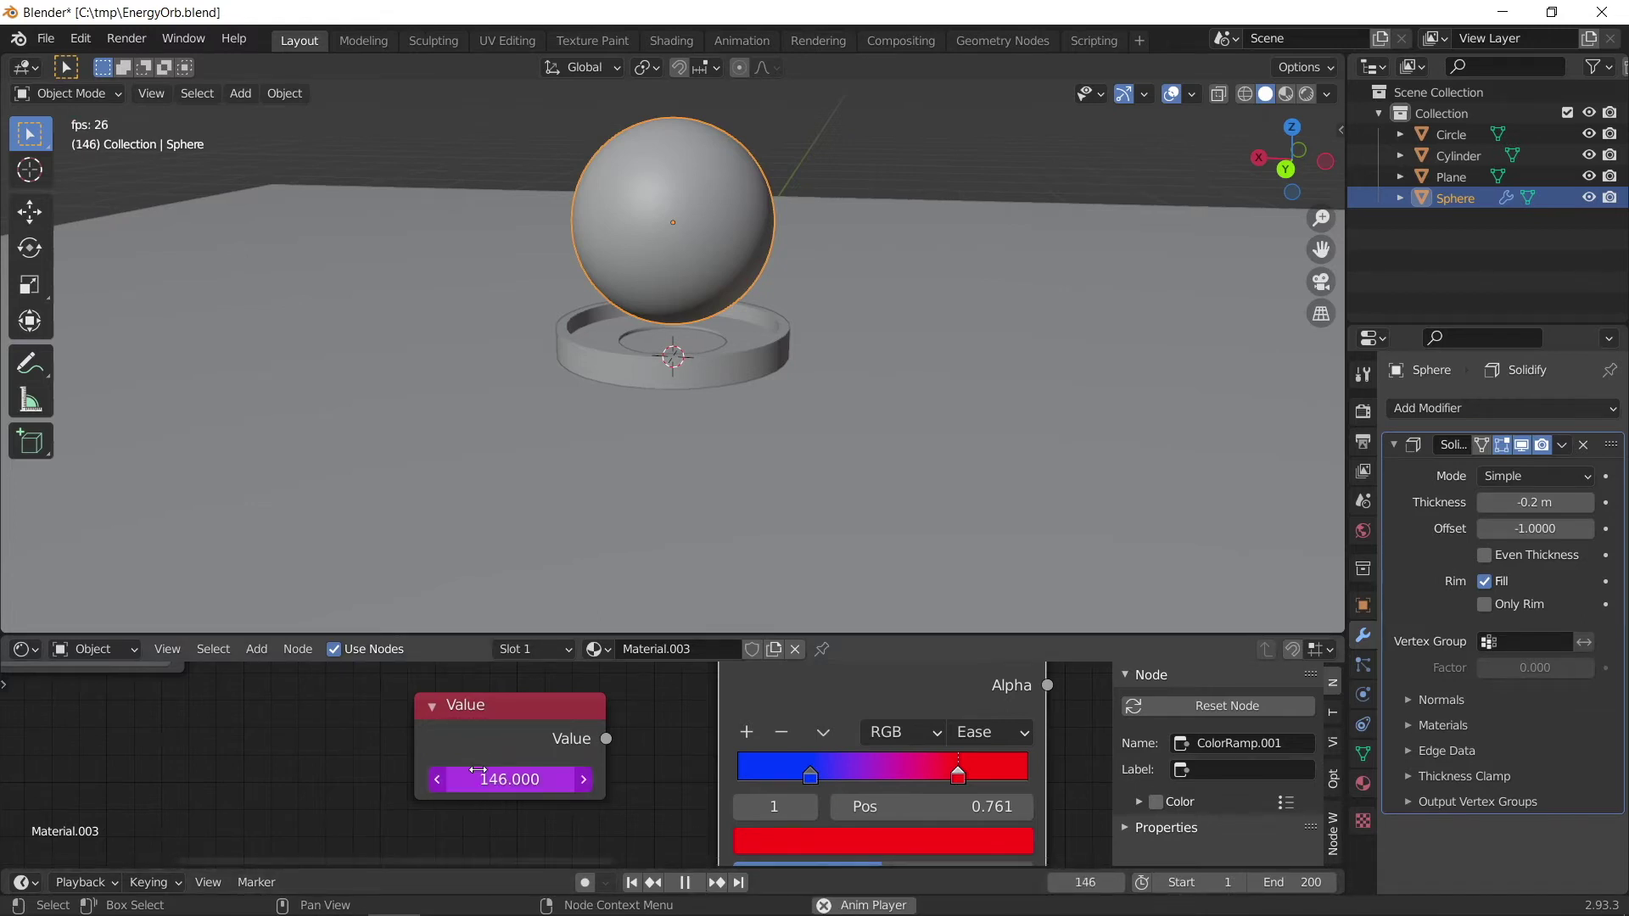
scroll(581, 769, down, 2)
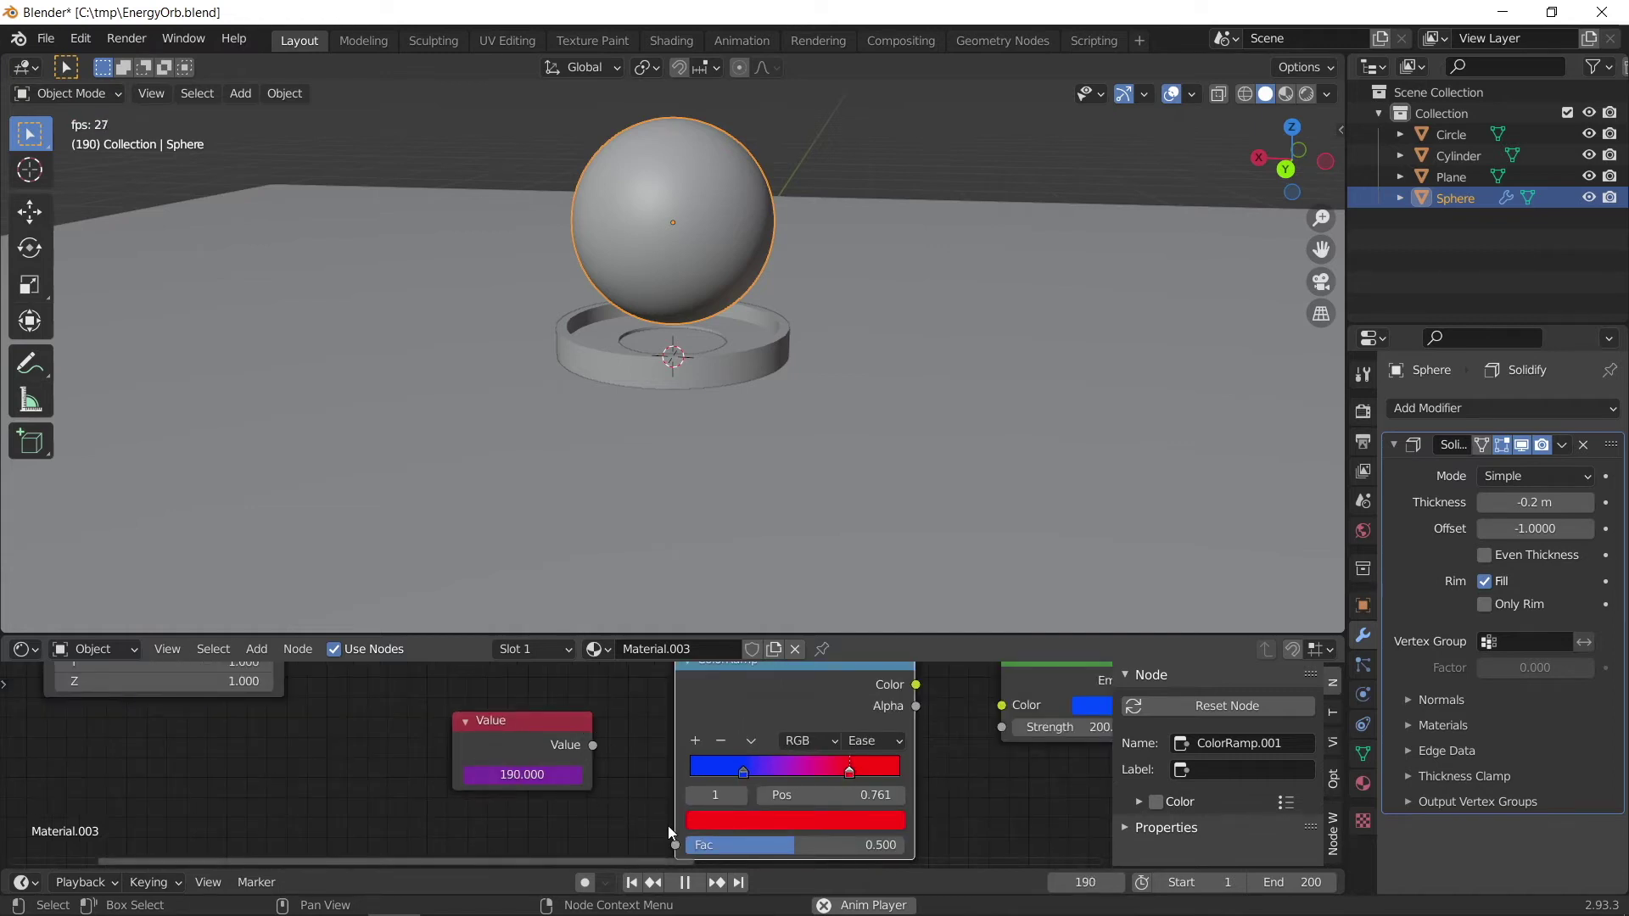
click(689, 882)
- Link the Value node to the ColorRamp's Fac and the ramp's Color to the Emission color, viewing in Material Preview
drag(592, 752, 676, 842)
scroll(669, 838, down, 2)
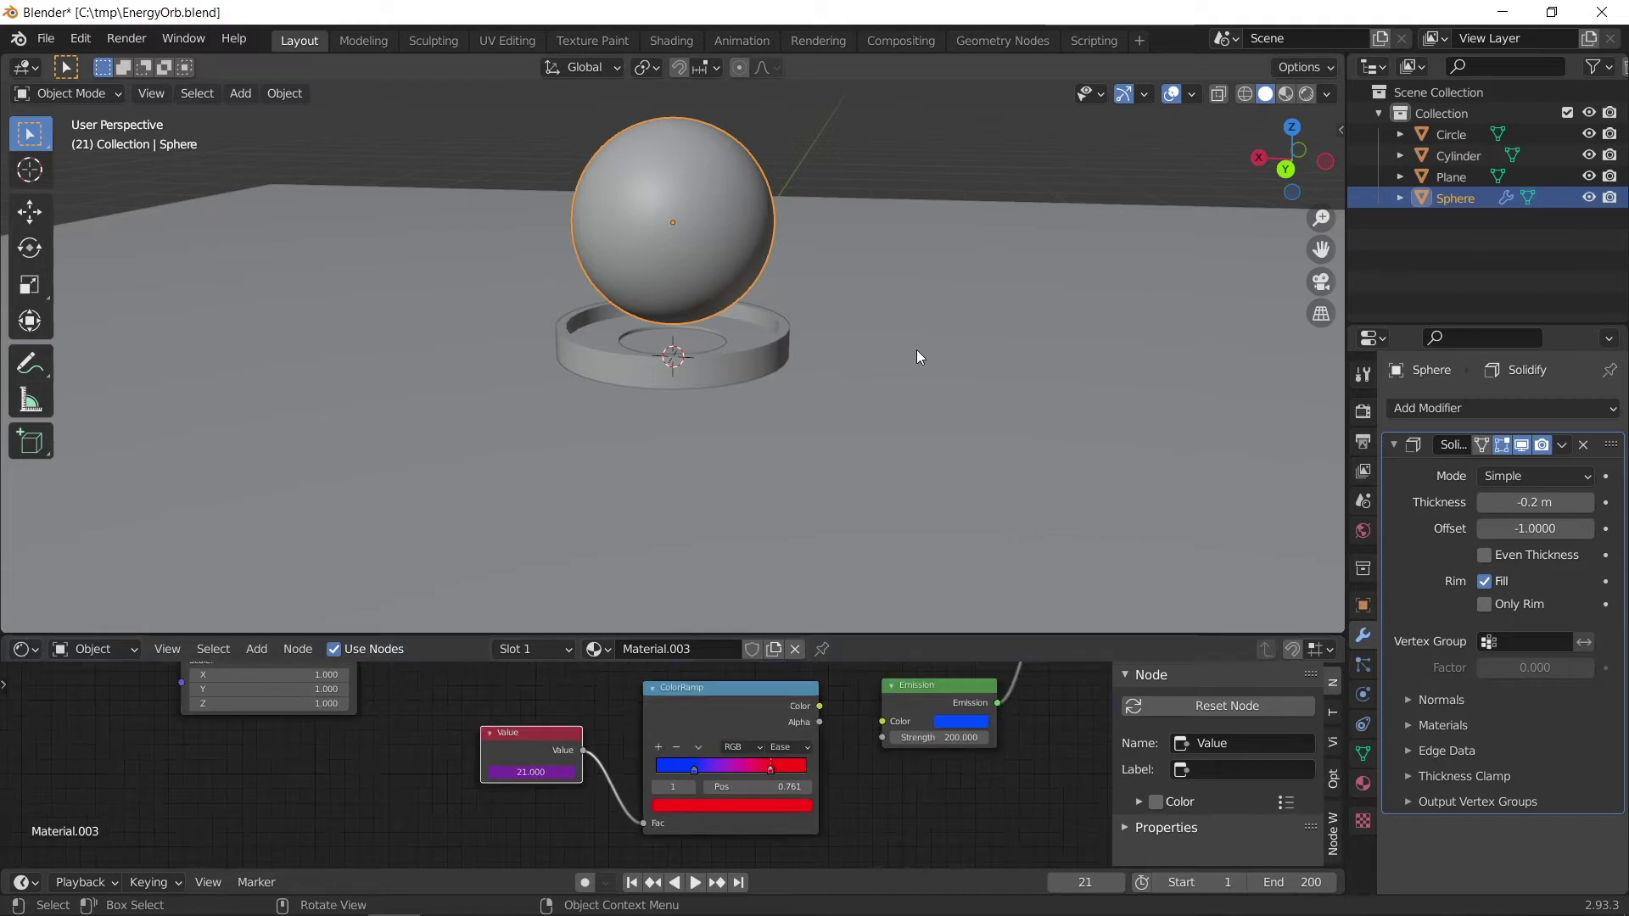
click(1285, 93)
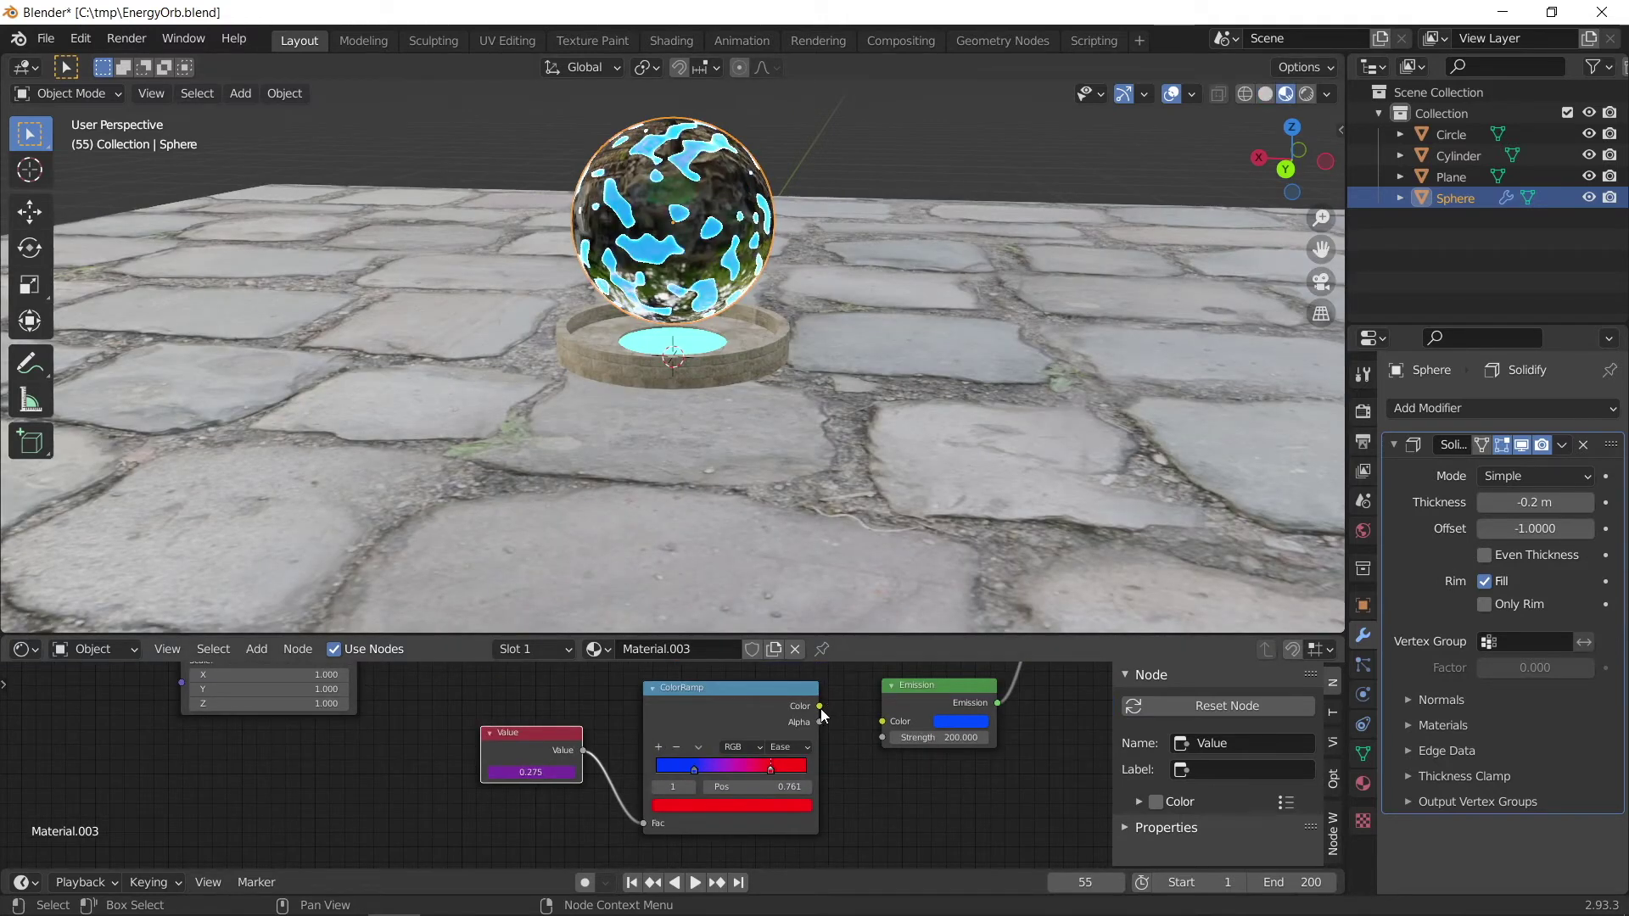
drag(820, 708, 883, 722)
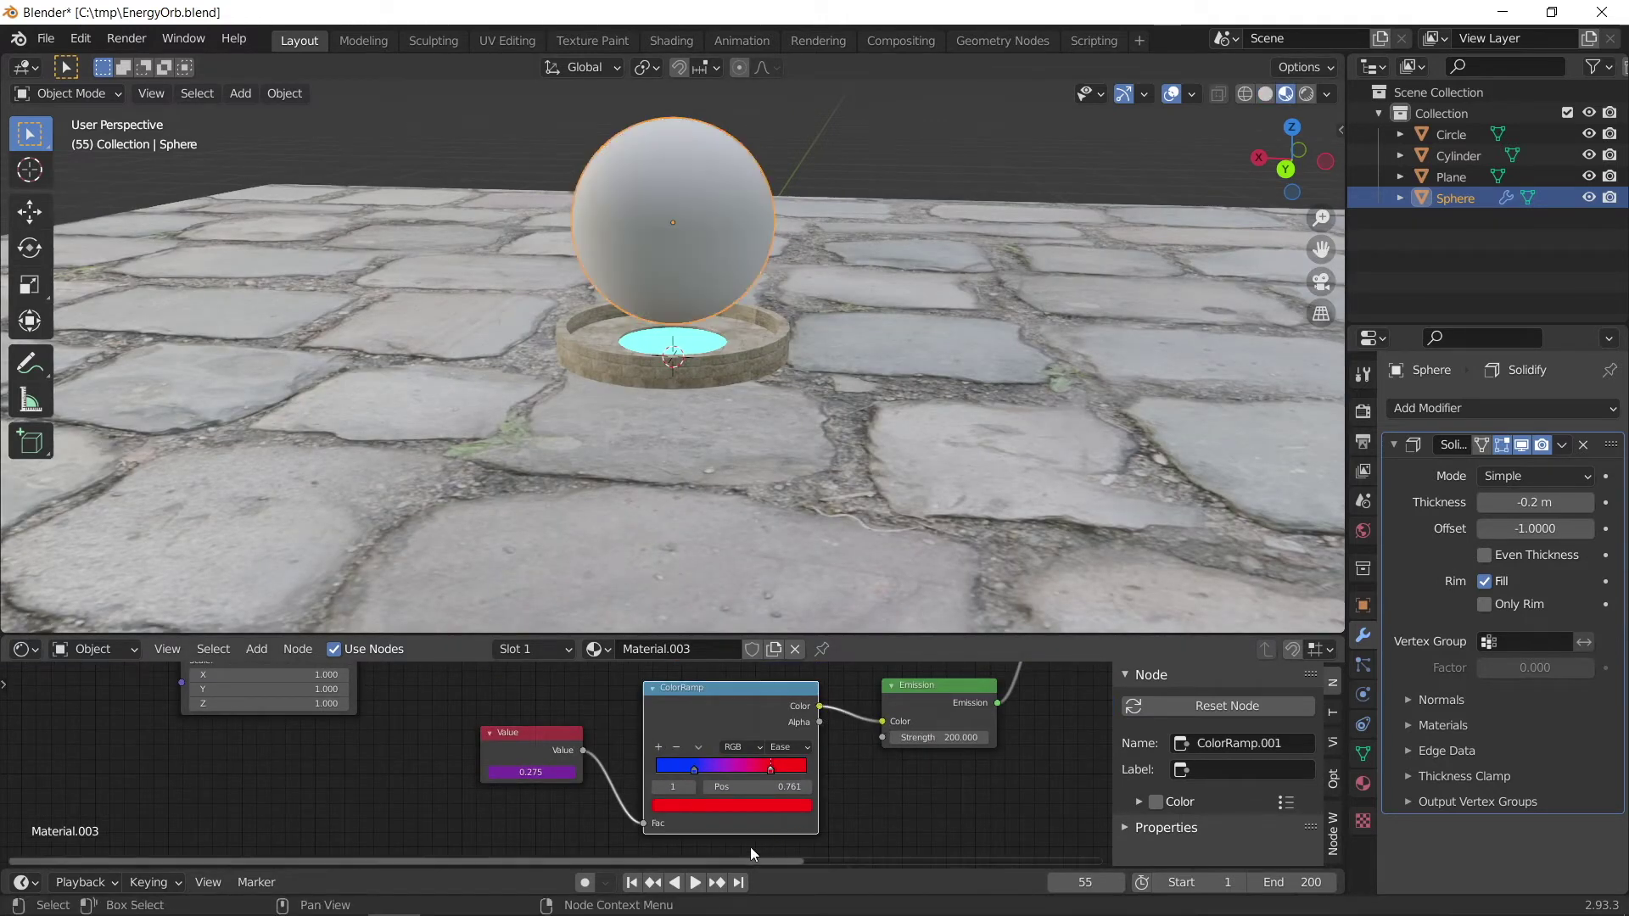
- Play back the sphere's color animation and enter frame/200 as the Value node's driver expression
click(694, 883)
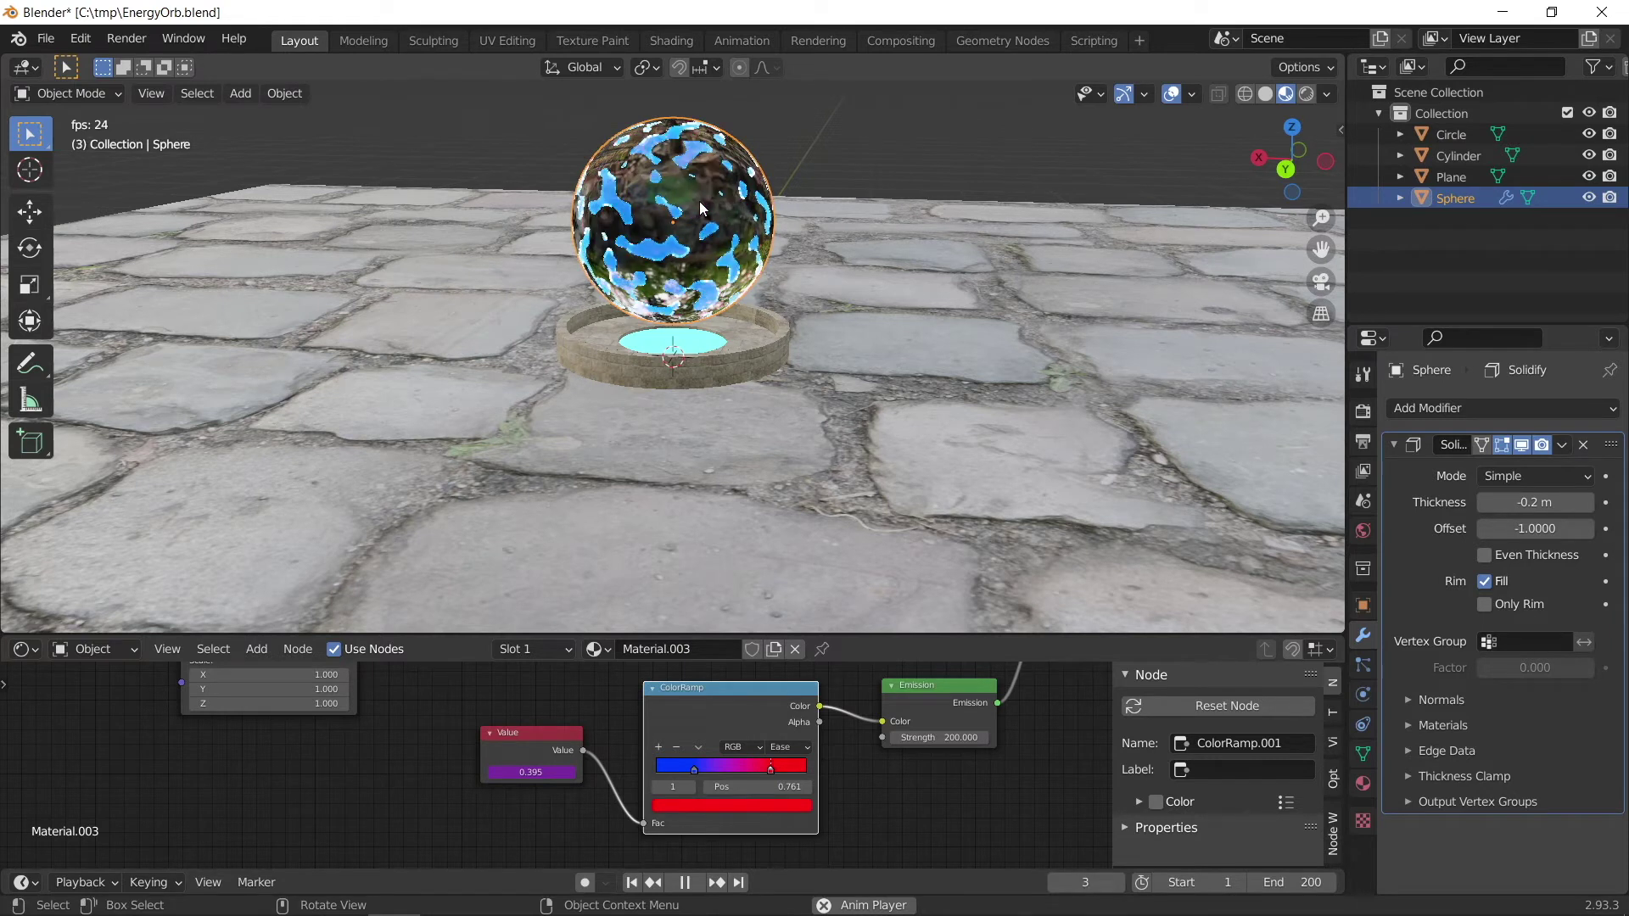
key(space)
double_click(533, 772)
text(frame/200)
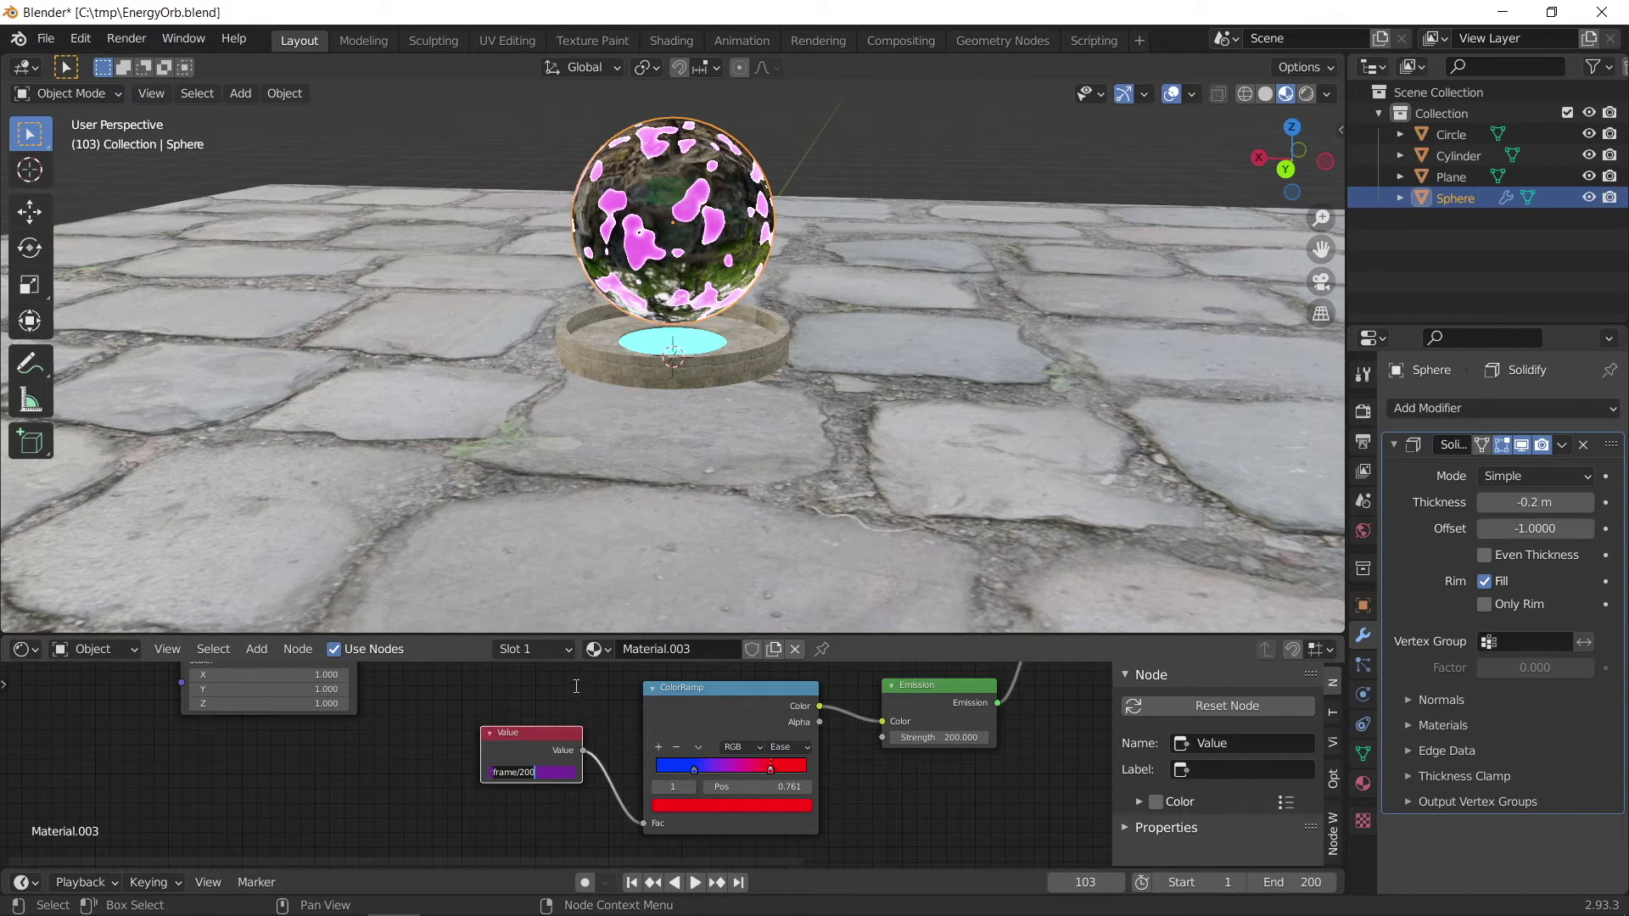
key(Return)
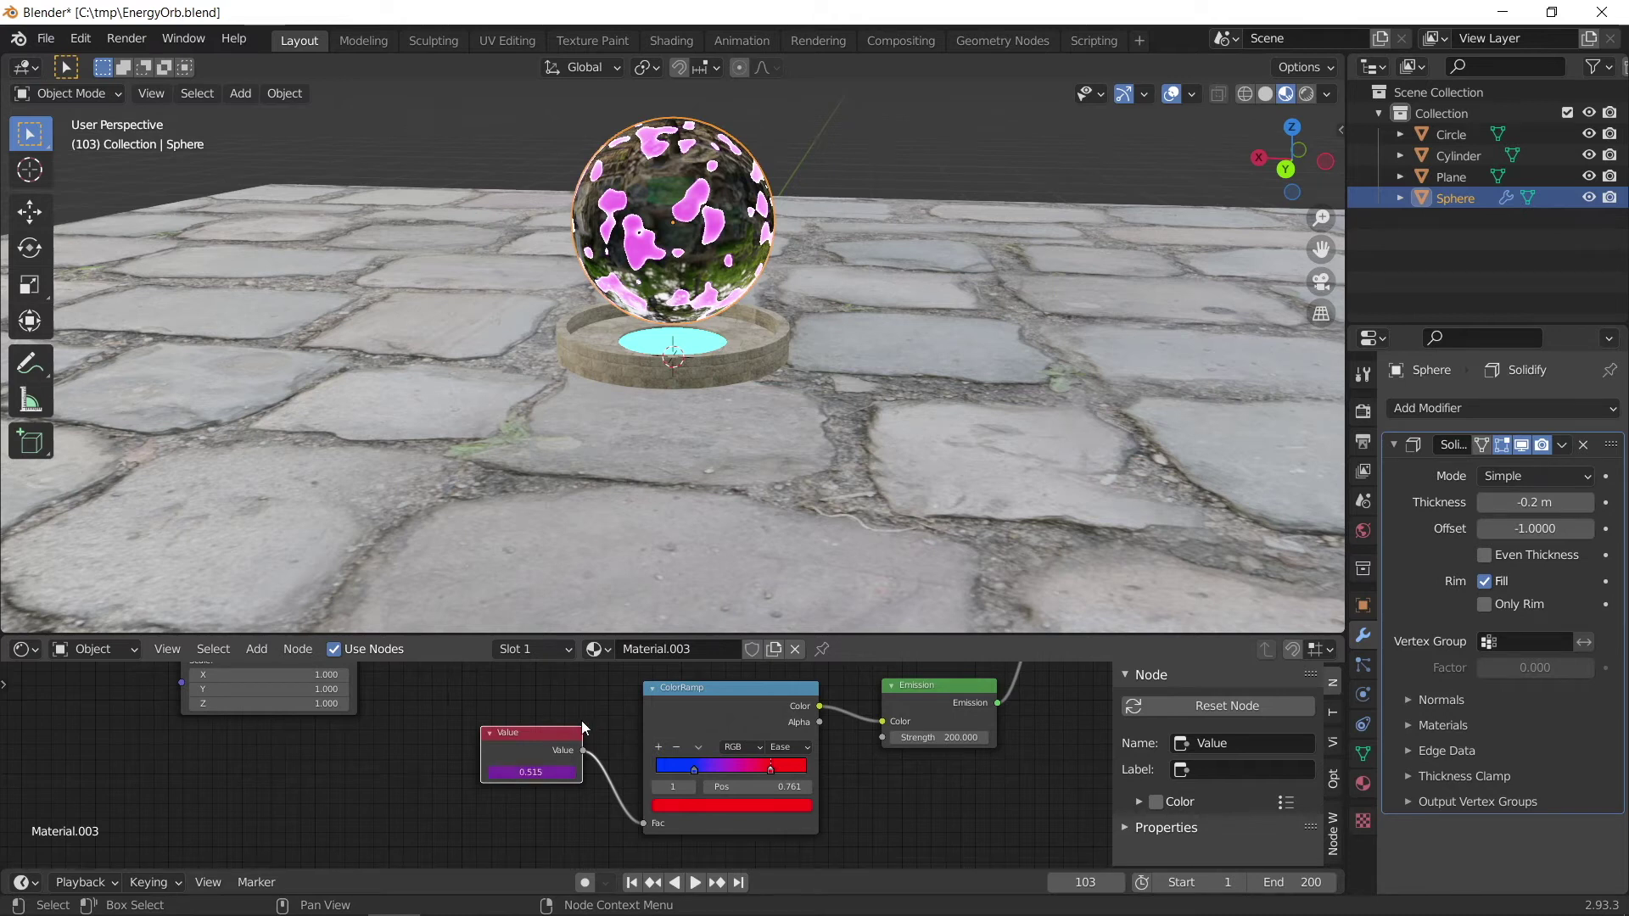
scroll(577, 747, down, 3)
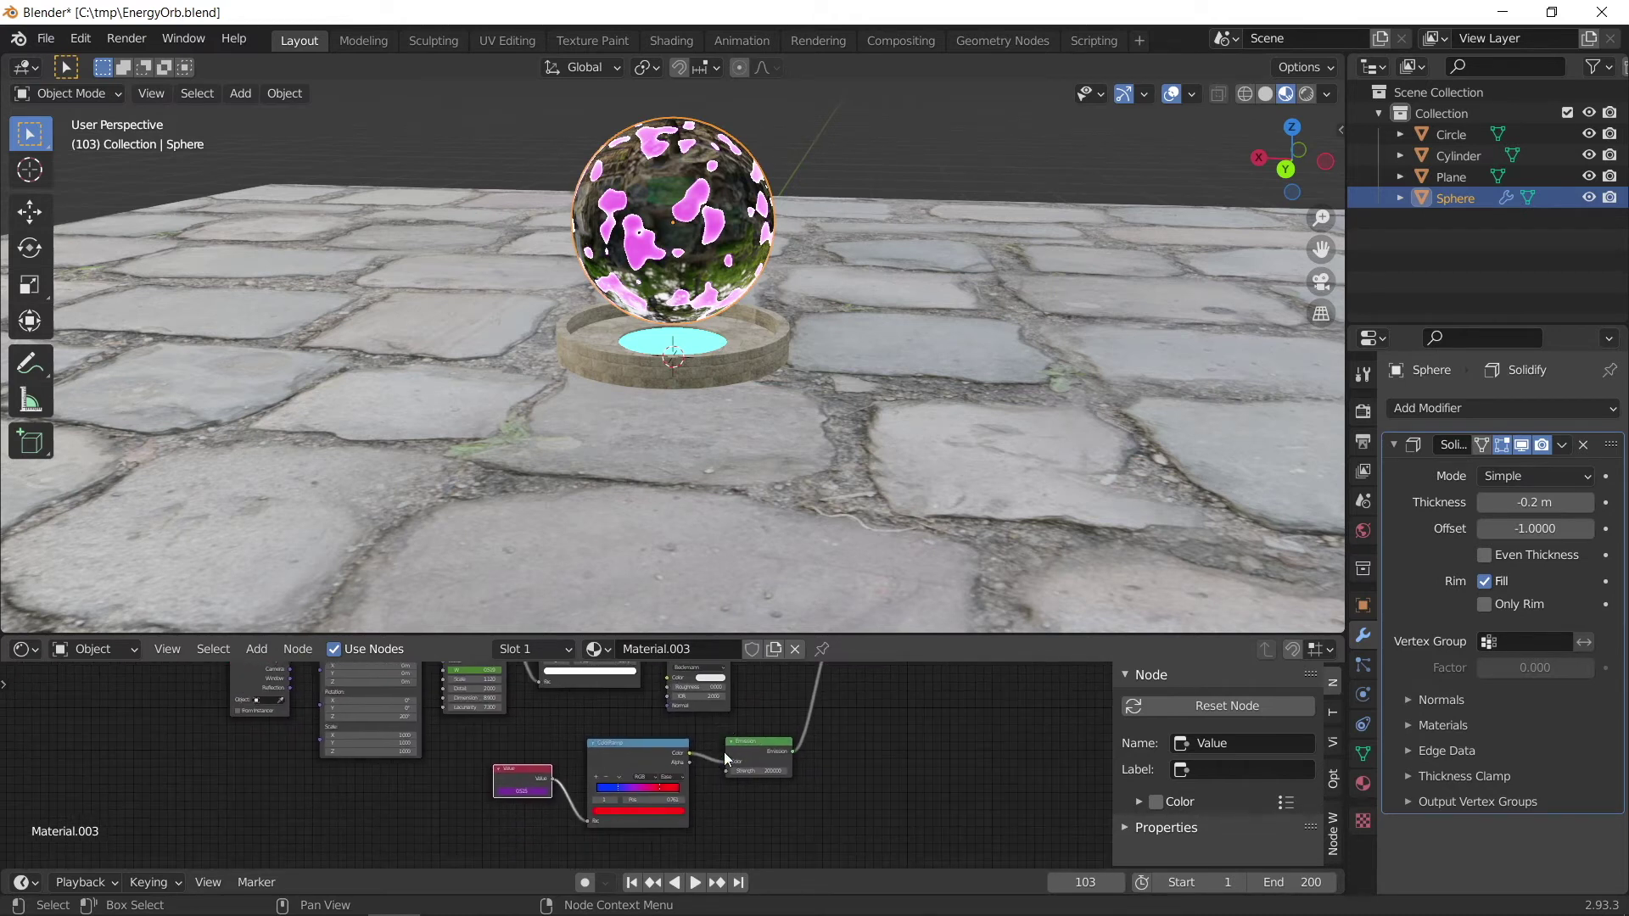
- Try to drive the sphere's Z location with the expression #sin(frame)/200
middle_drag(752, 334, 686, 245)
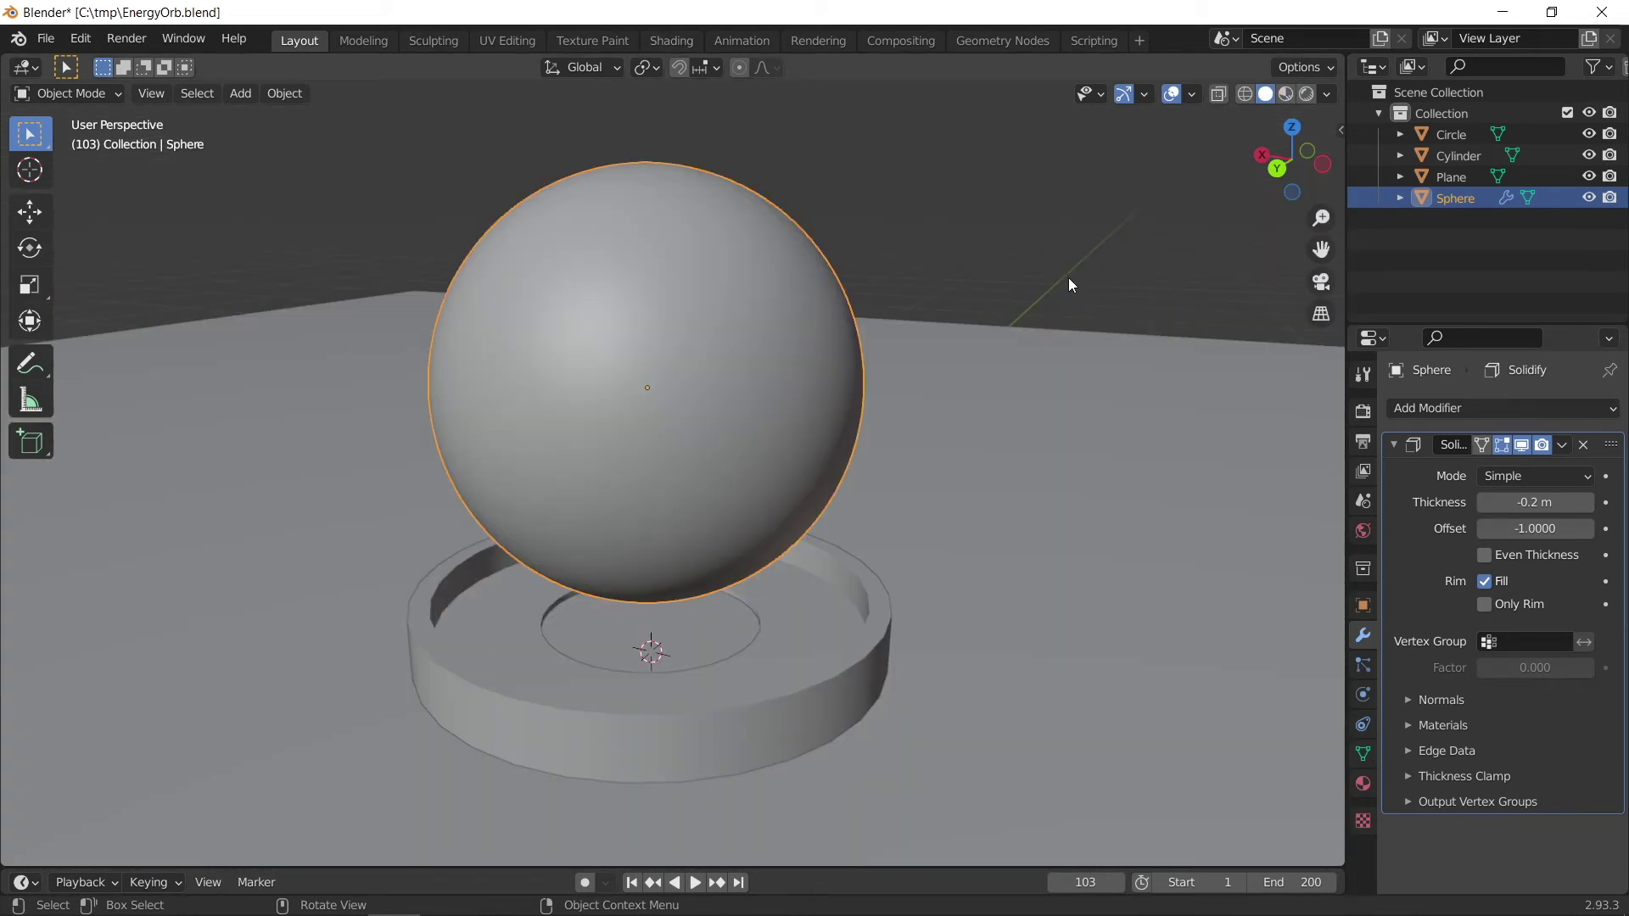
key(n)
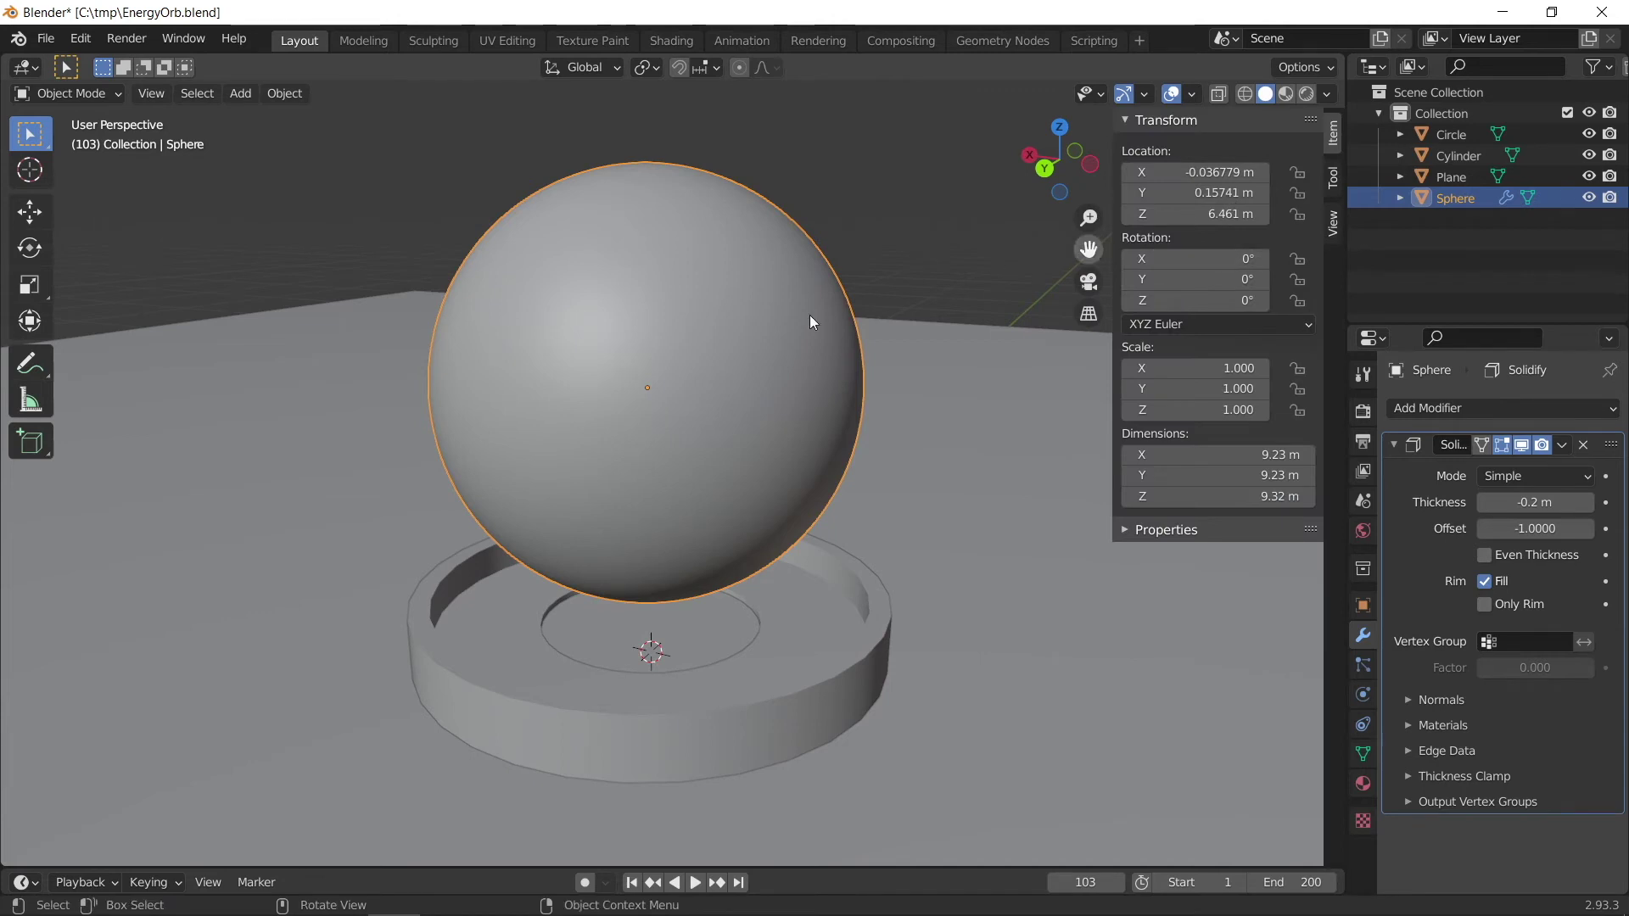
click(950, 232)
click(769, 223)
click(1246, 224)
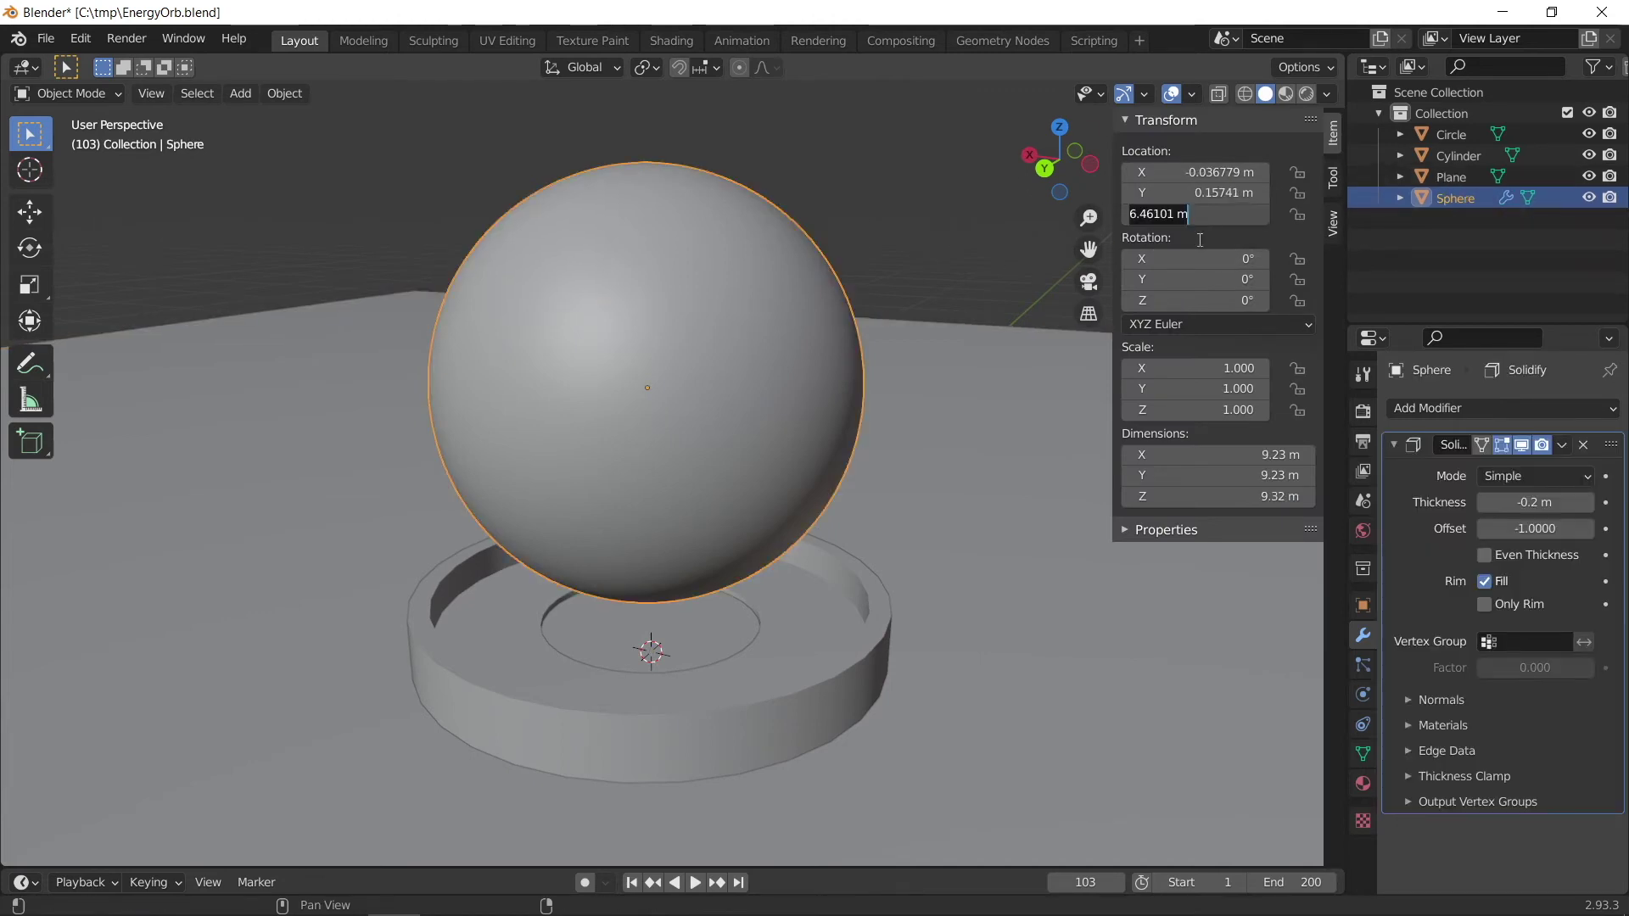
text(#sin(frame)/200)
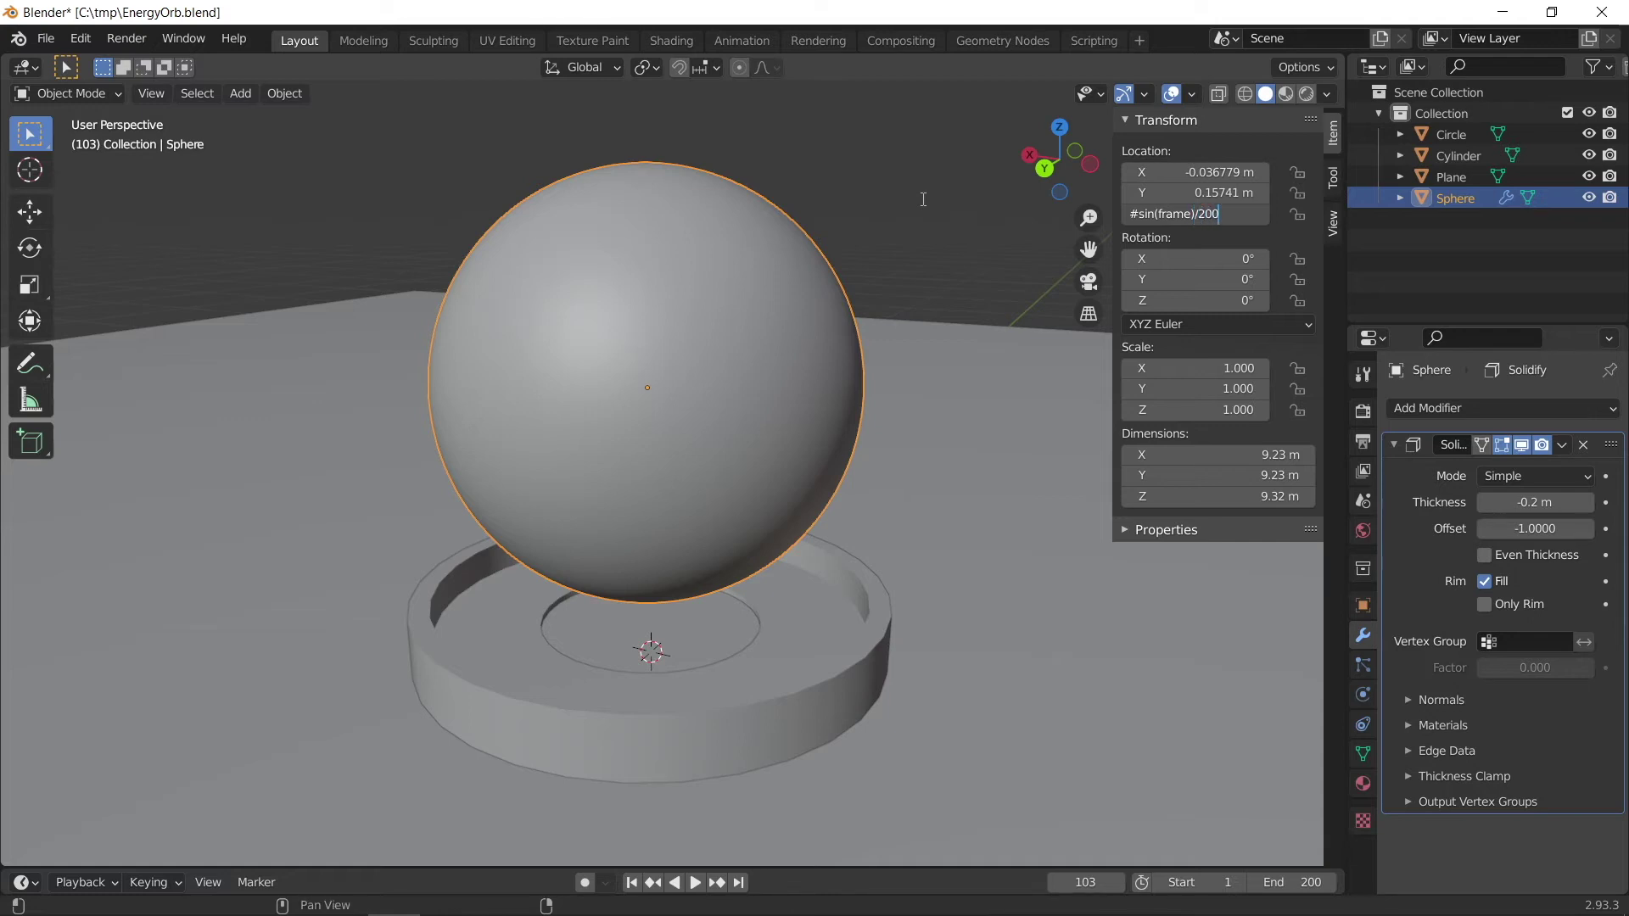
key(Return)
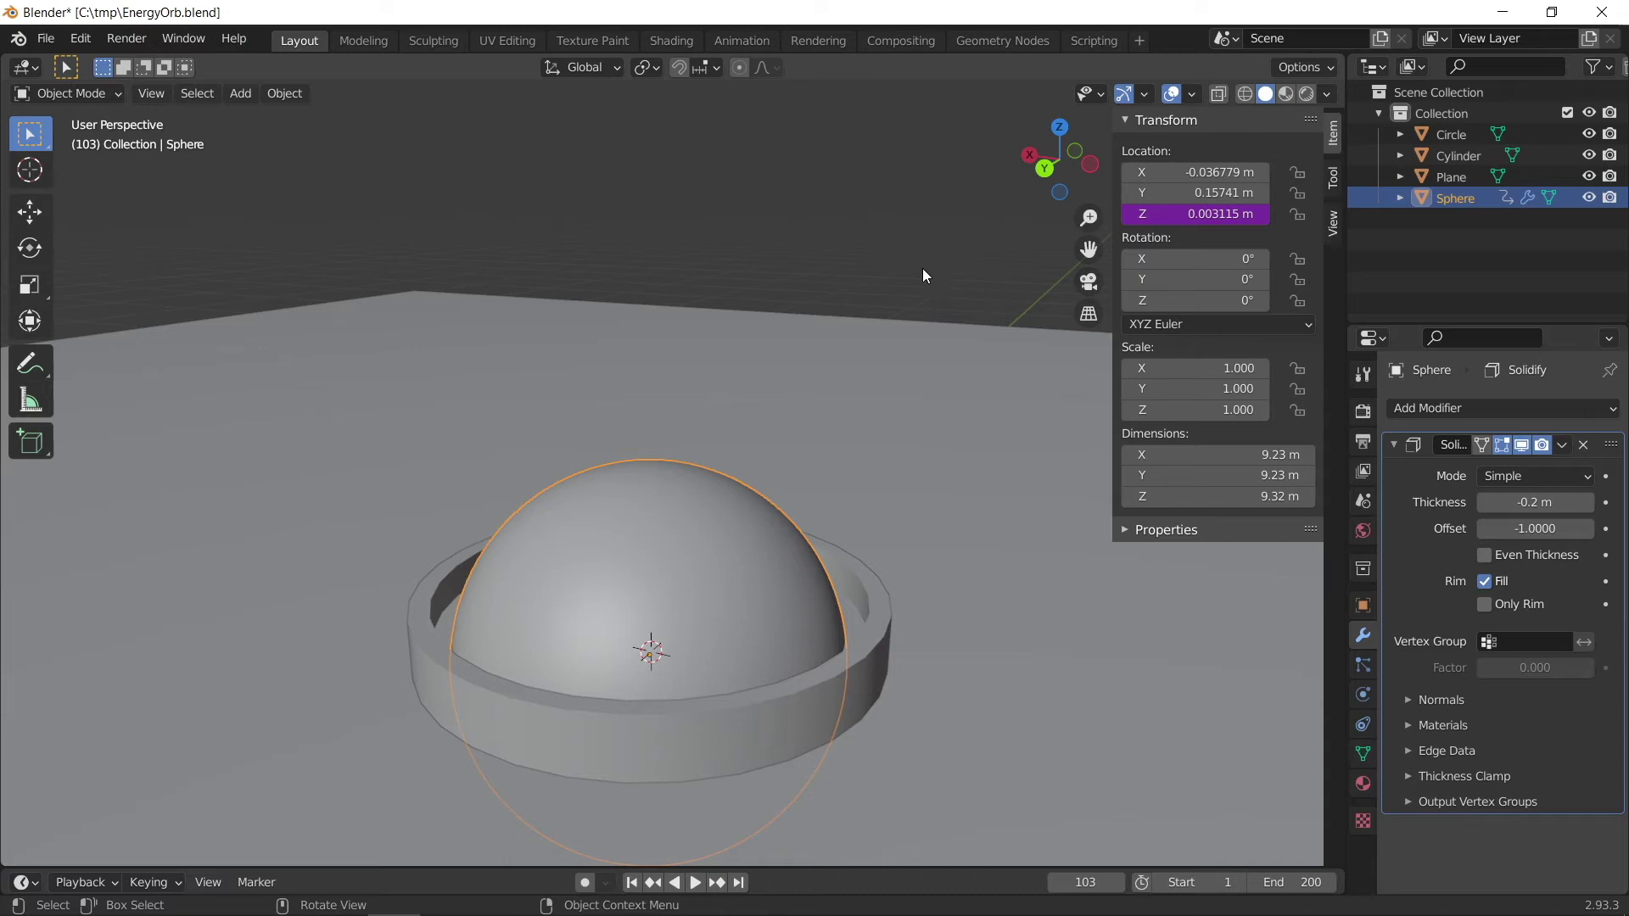
key(ctrl+z)
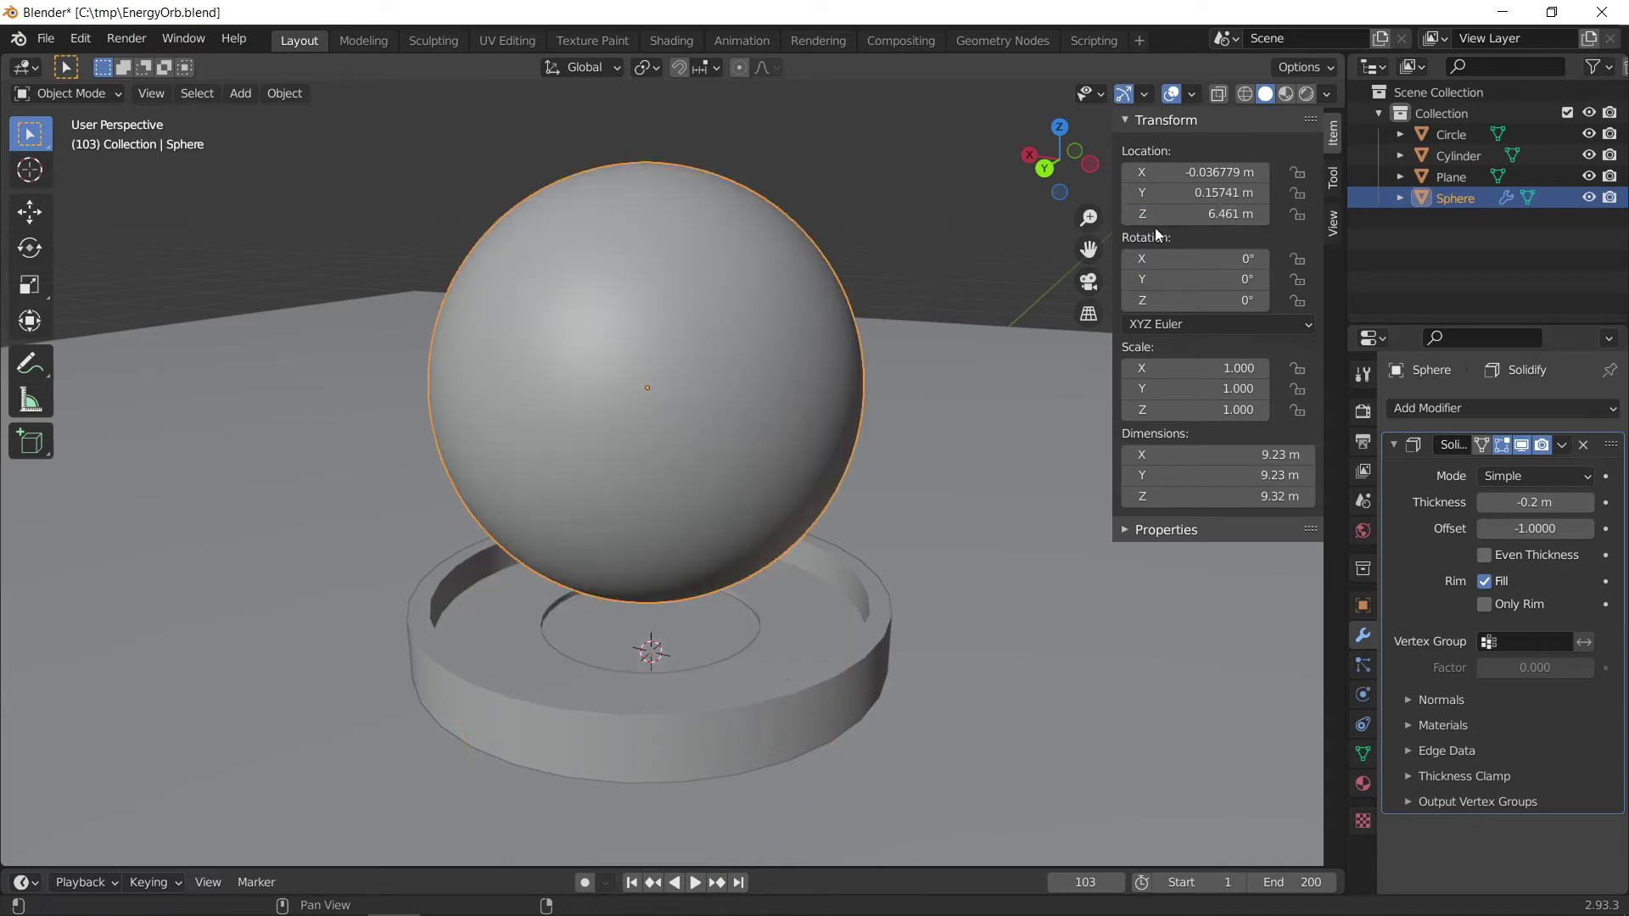
- Drive the sphere's Z location with #sin(frame/100)+6.4 and play back the floating motion
click(1205, 218)
text(#sin(frame/100)+6.)
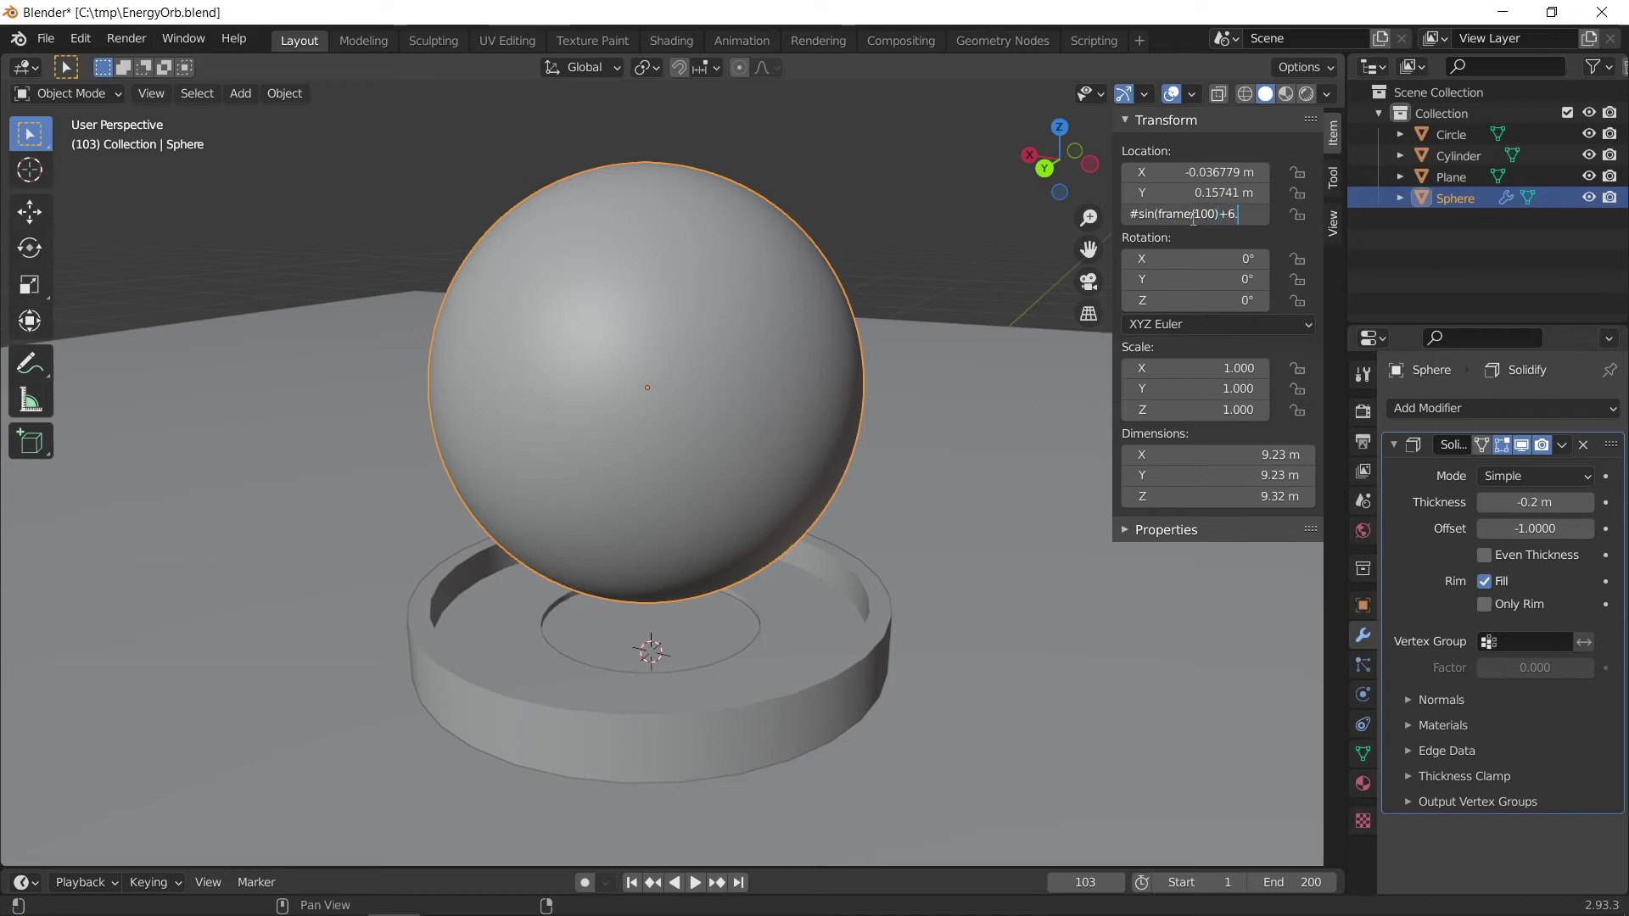
text(4)
key(Return)
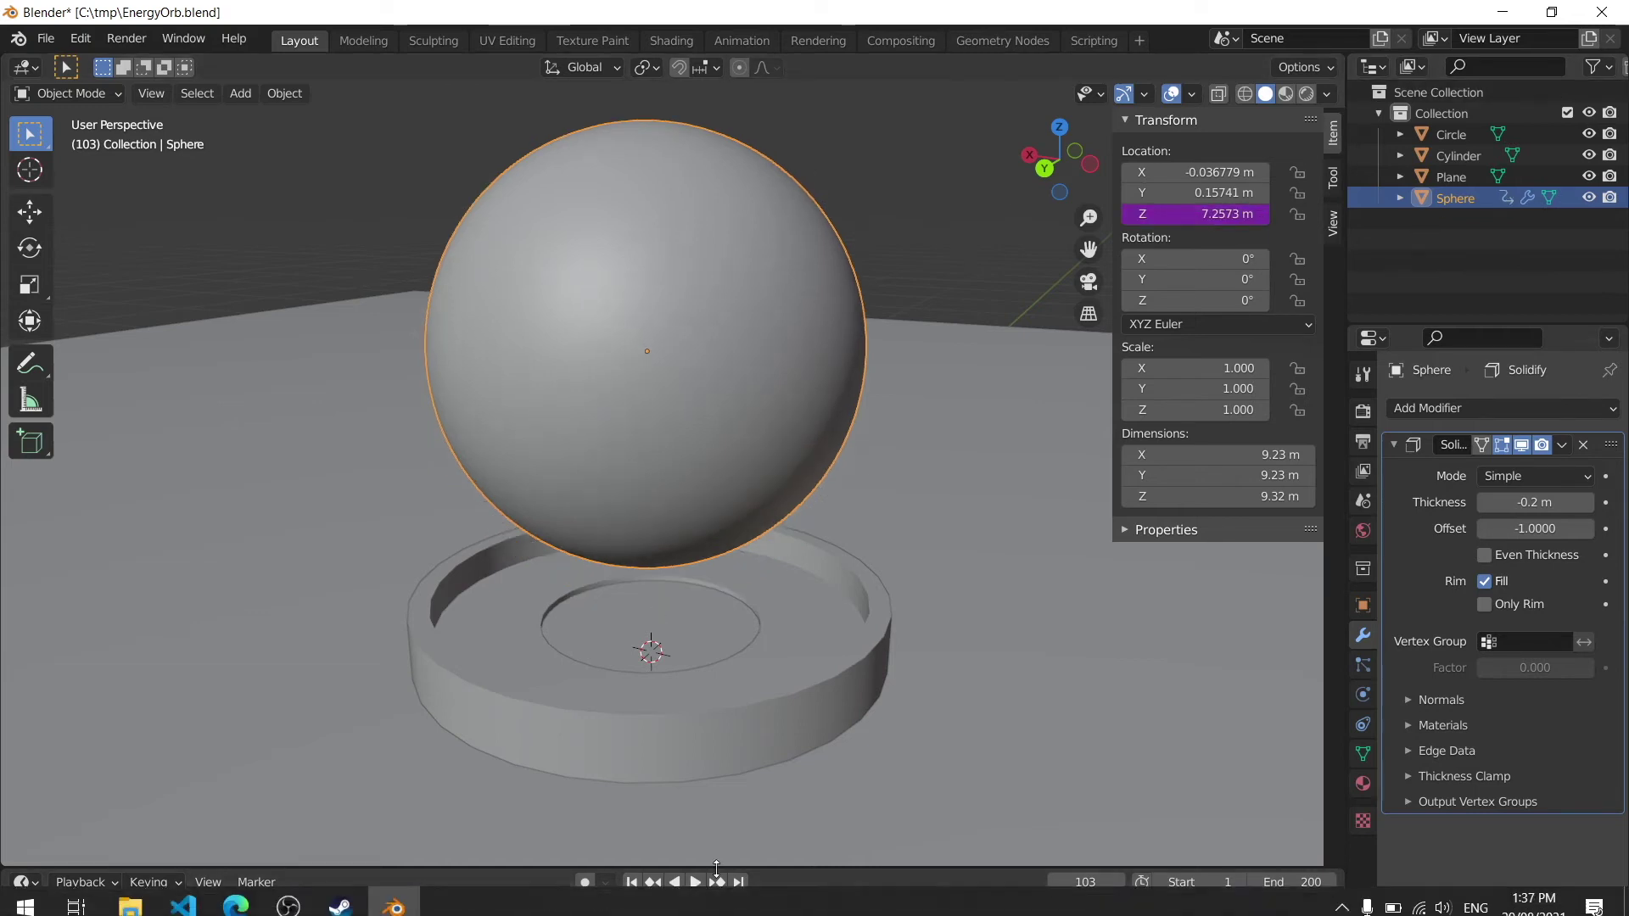
click(685, 882)
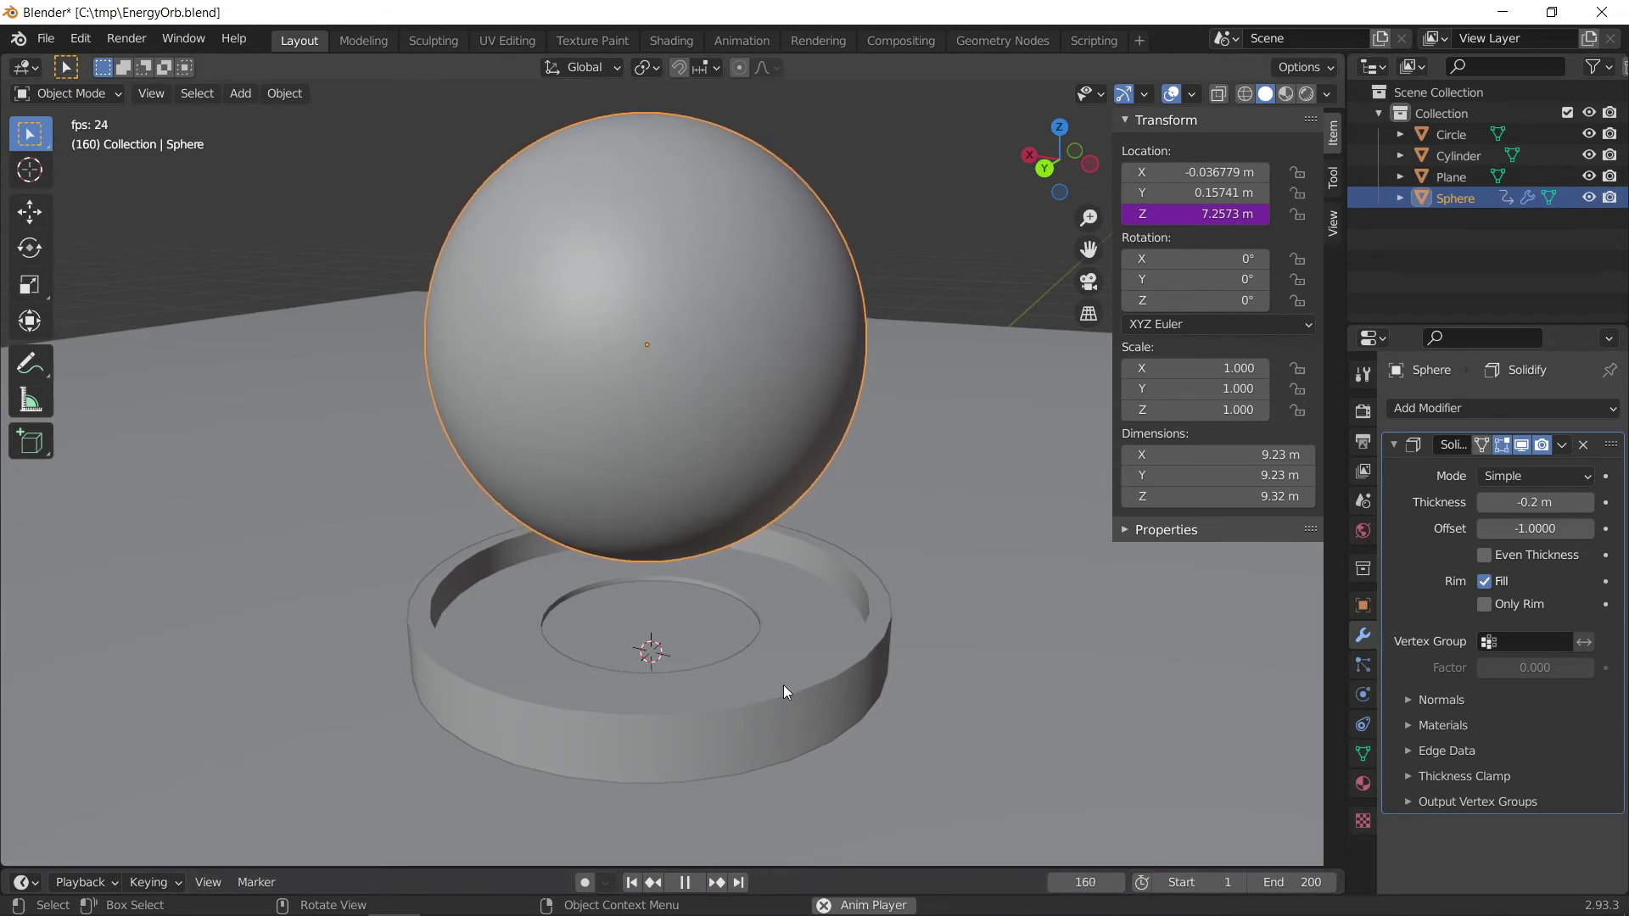
key(space)
- Change the sphere's Z location driver to sin(frame/50)+6.4 and play back the motion
double_click(1202, 215)
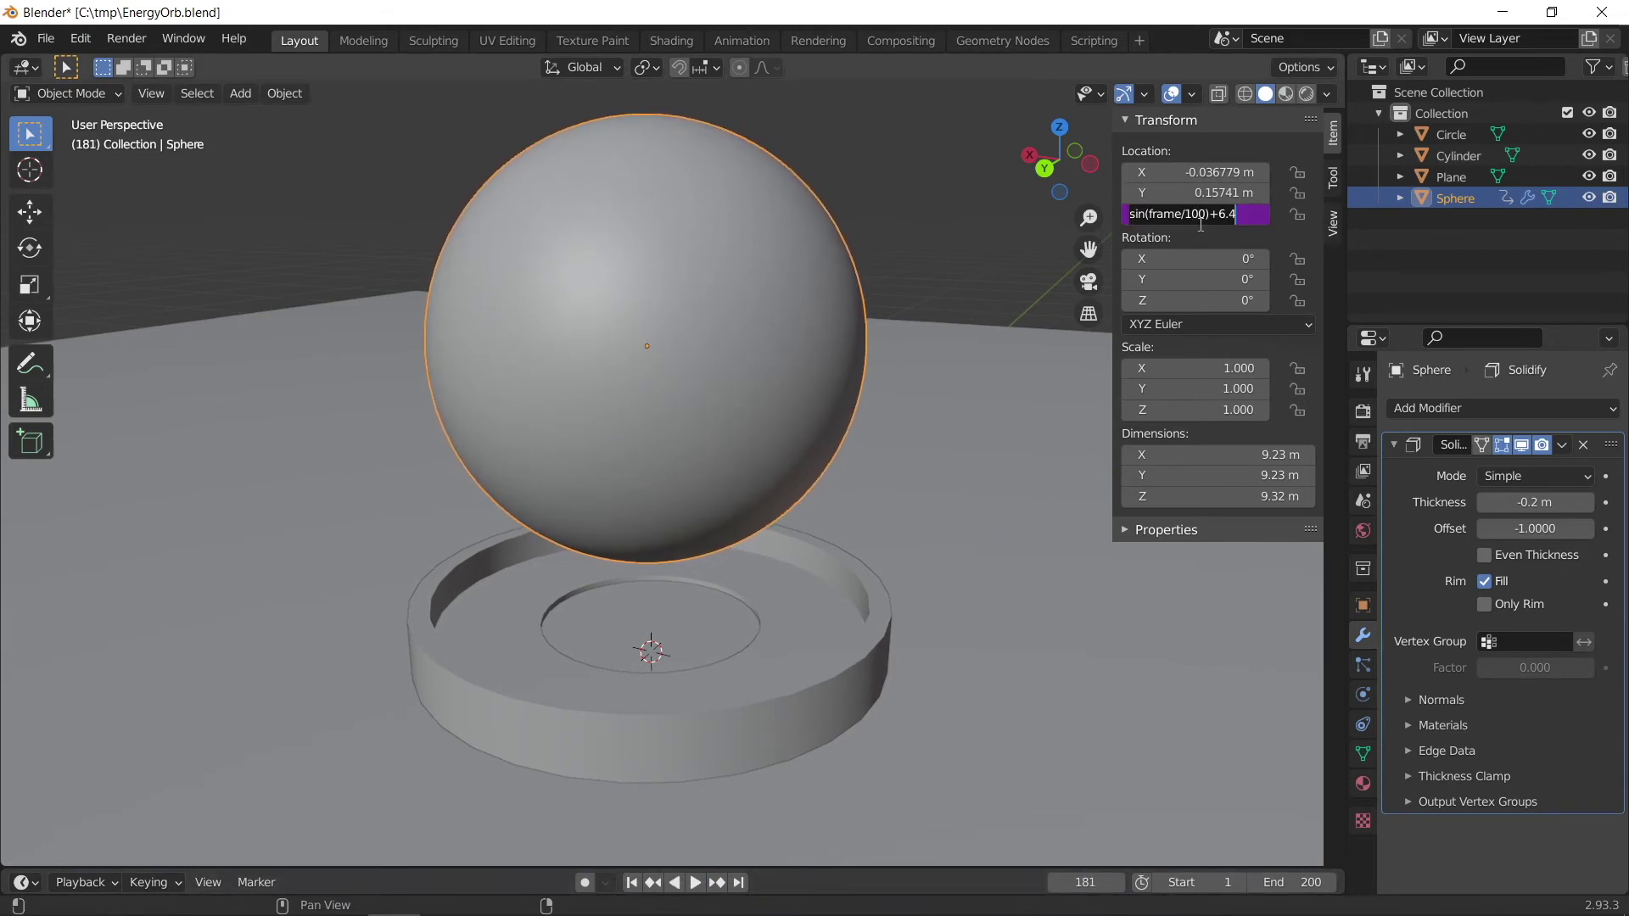
click(1192, 214)
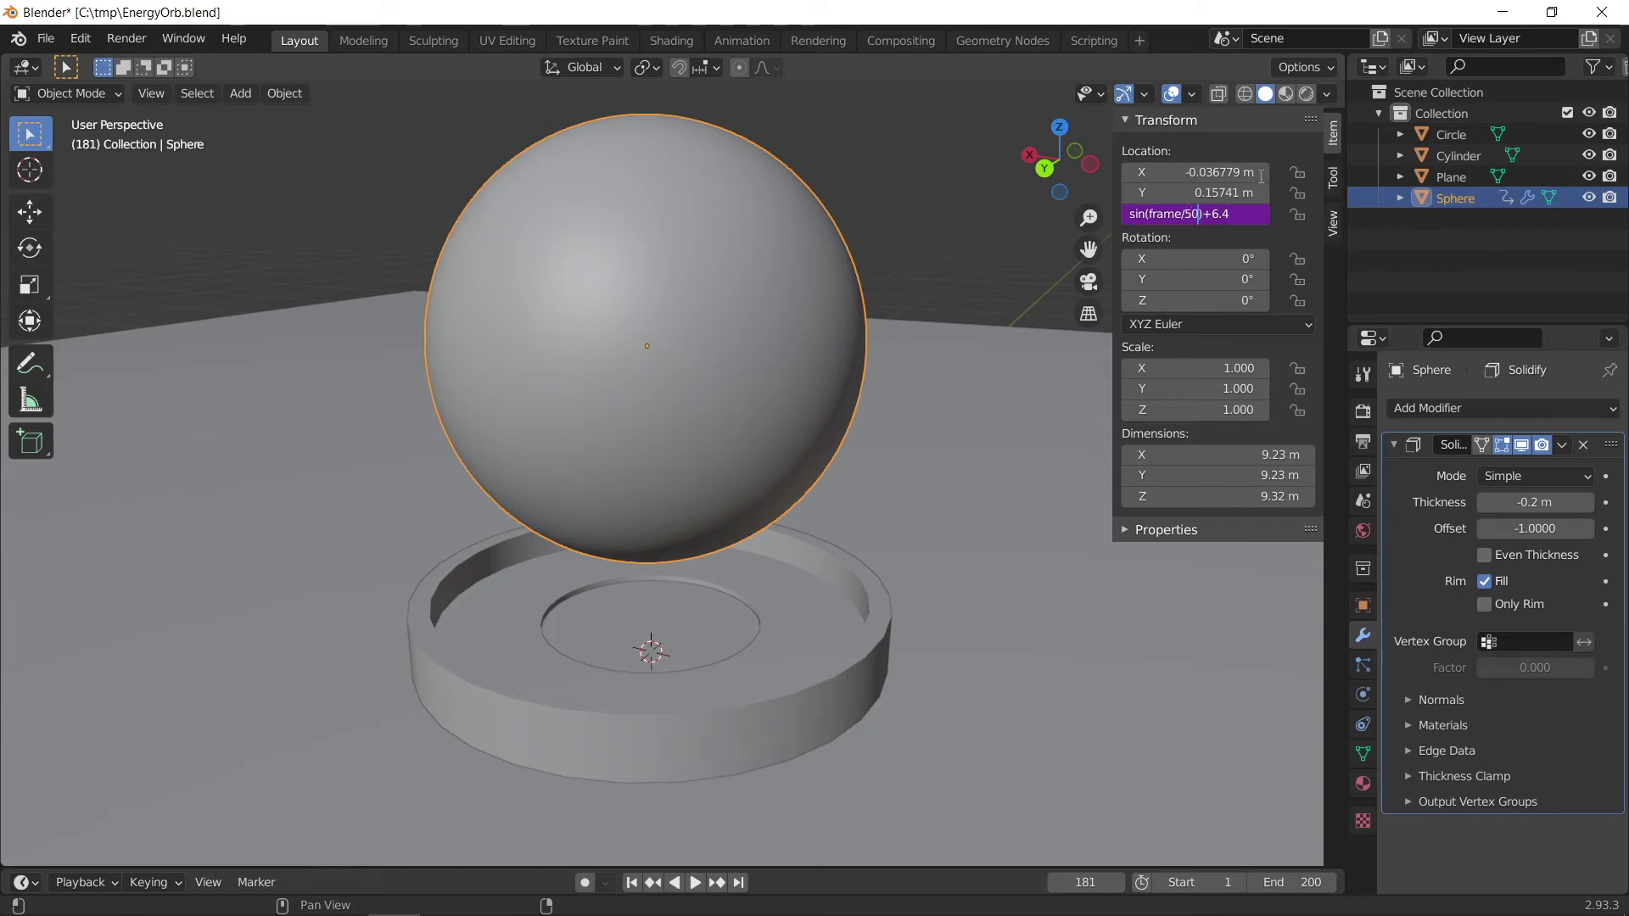
key(Return)
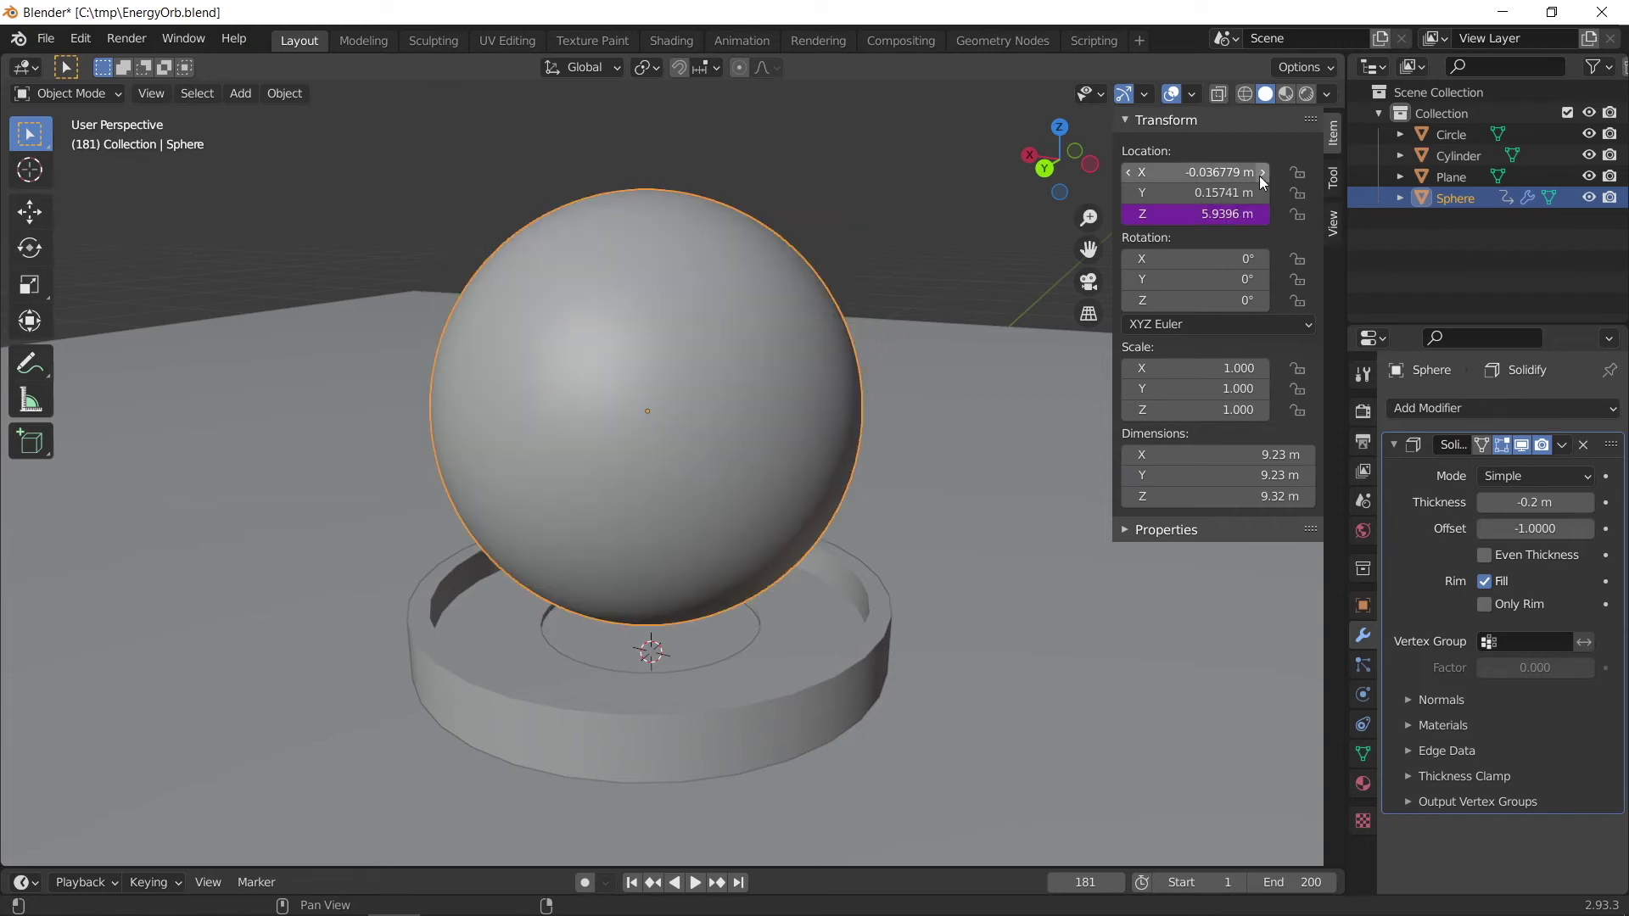
click(695, 883)
middle_drag(937, 516, 932, 492)
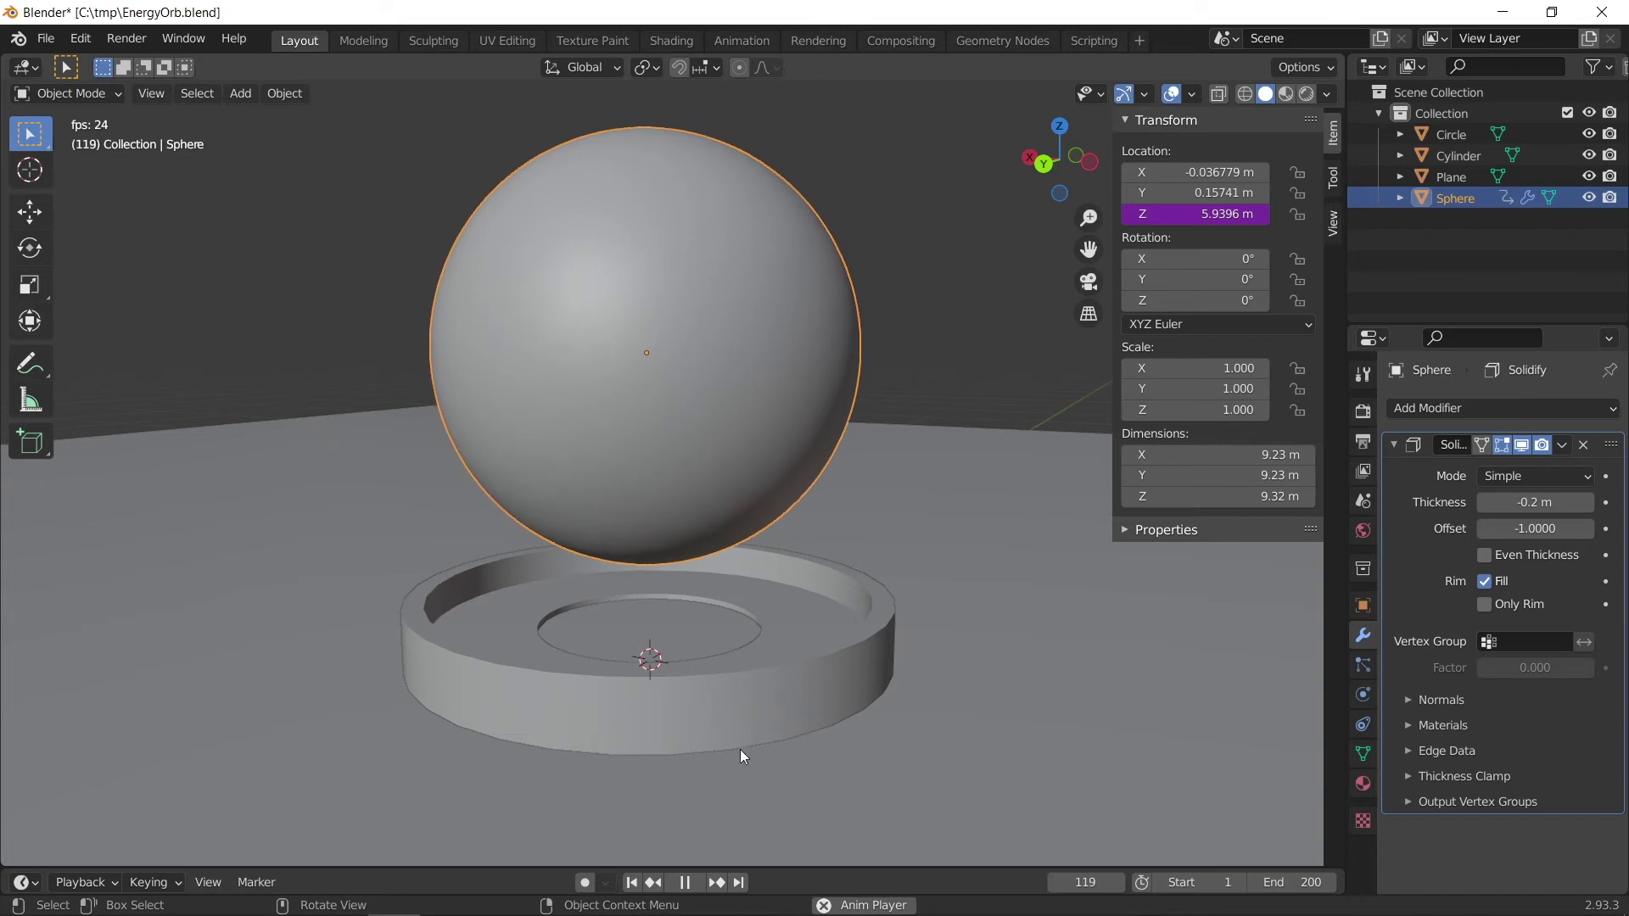
click(685, 883)
- Add a camera matching an elevated view of the orb and adjust it with fly navigation to frame the sphere and base
scroll(813, 494, down, 3)
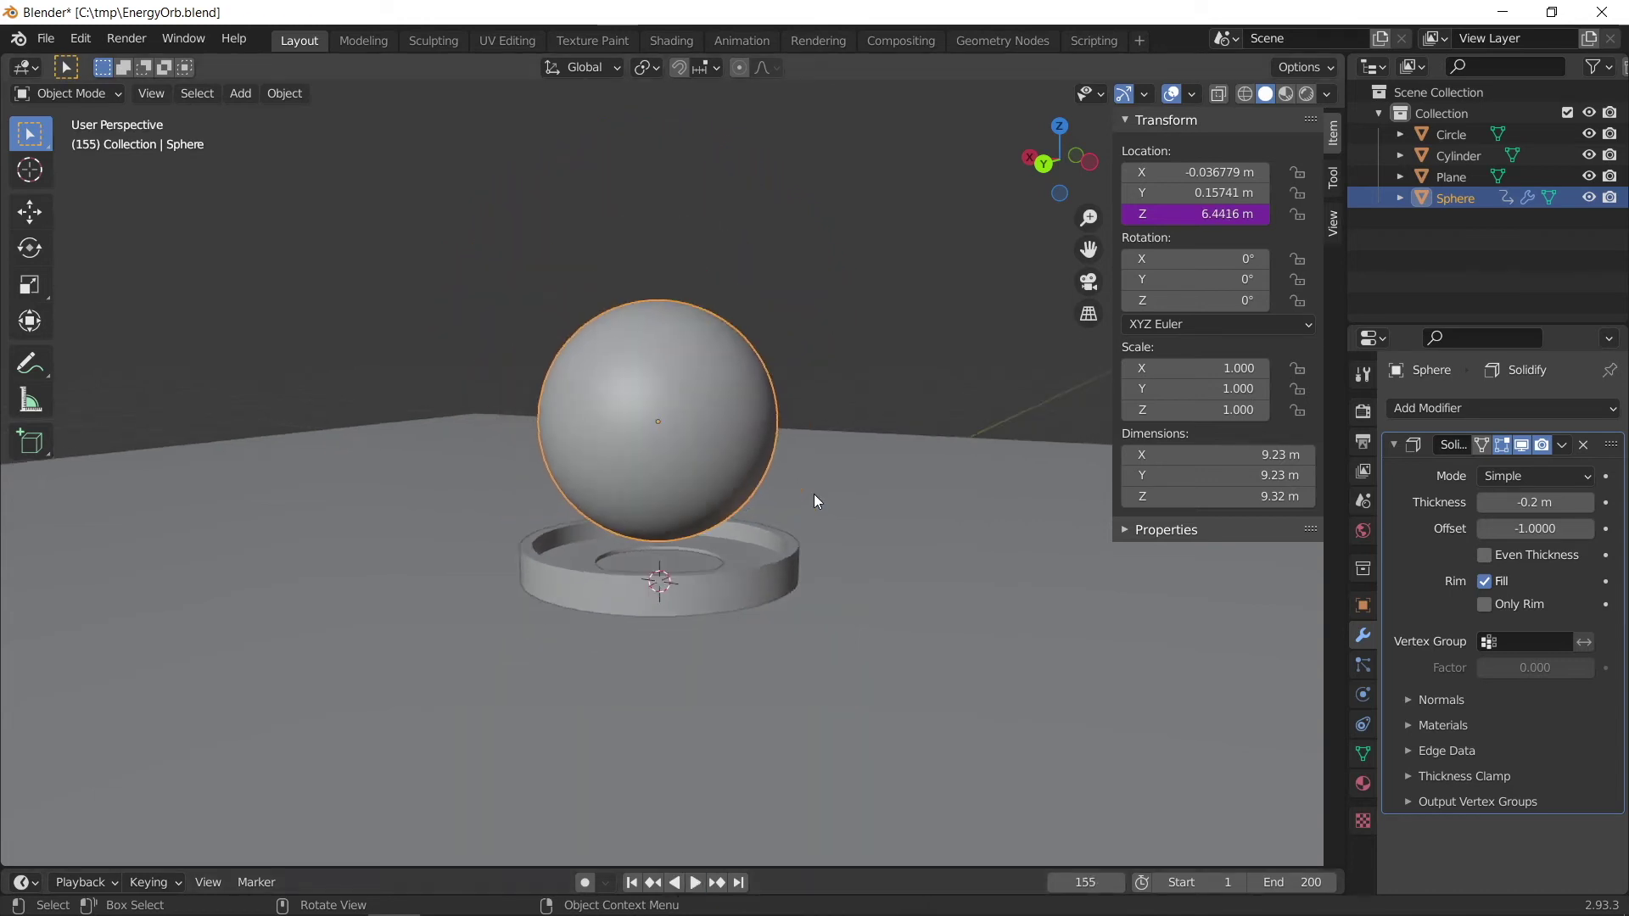
middle_drag(812, 494, 793, 449)
key(shift+a)
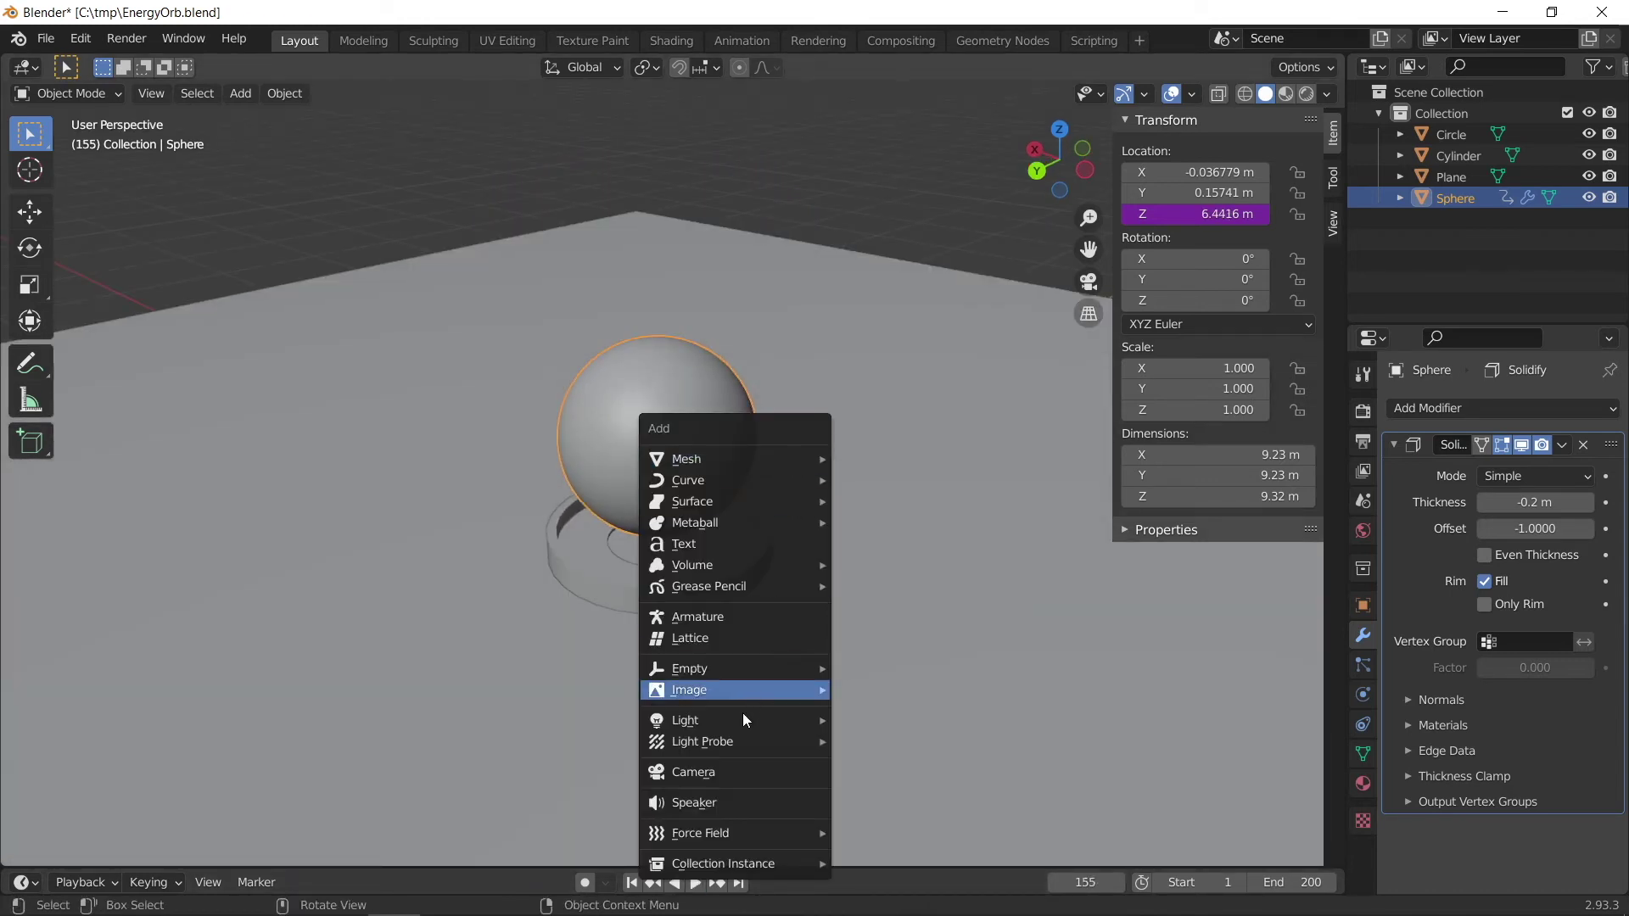
click(729, 772)
key(KP_0)
key(shift+grave)
key(s)
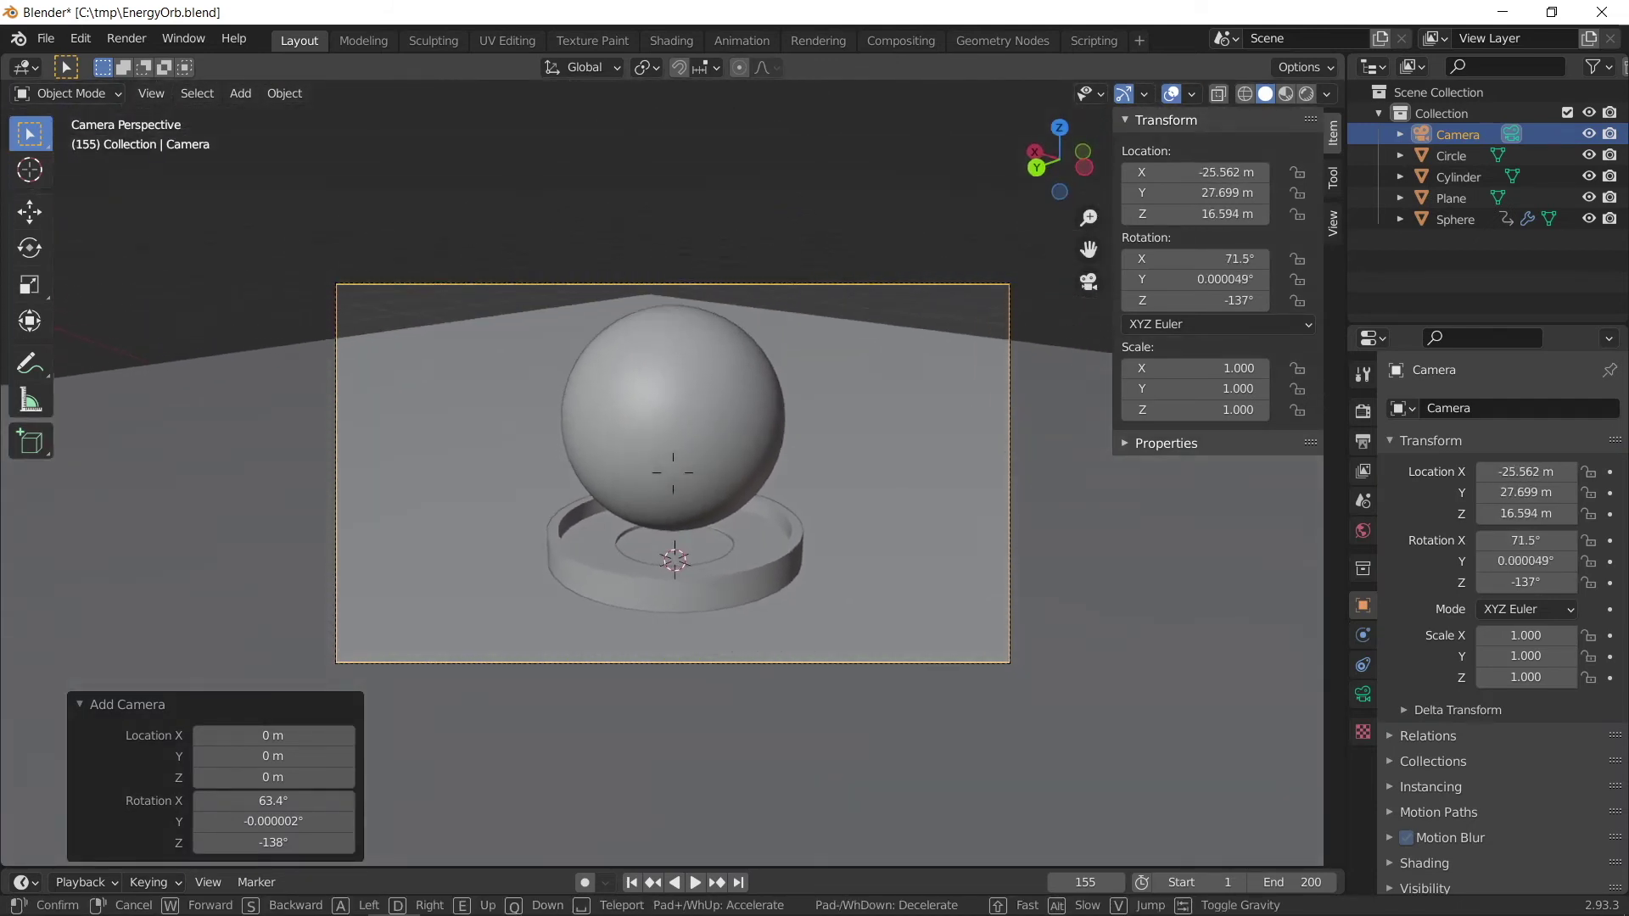
click(692, 475)
- Scale the ground plane up to about 682 m across so it fills the camera frame, and apply its scale
click(918, 441)
key(s)
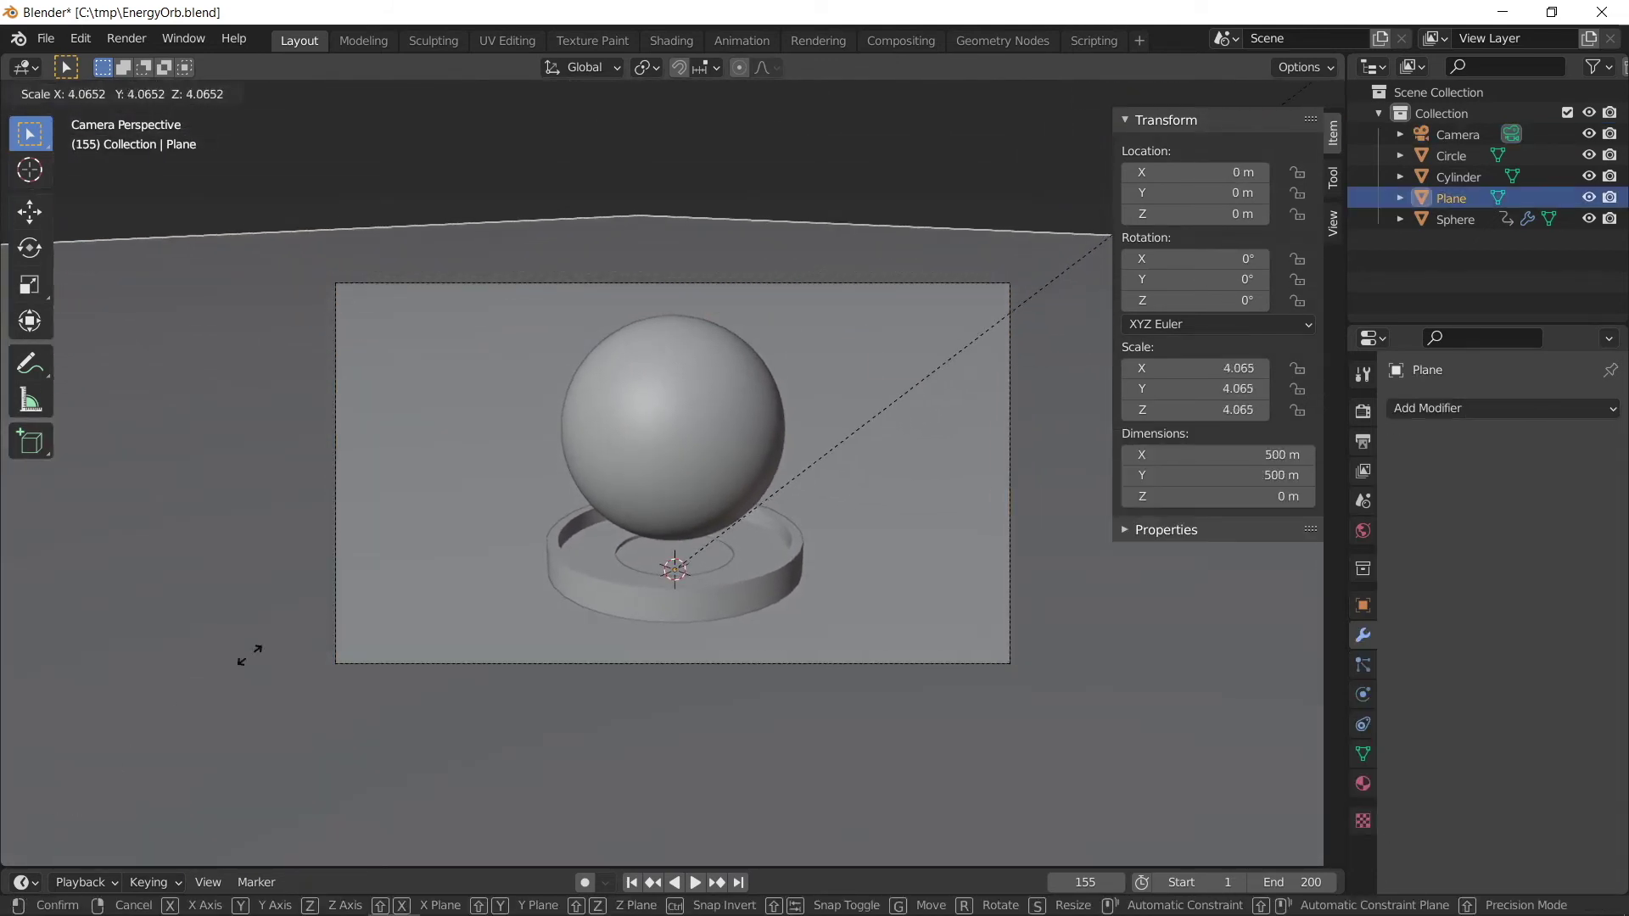
click(487, 435)
key(ctrl+a)
click(475, 436)
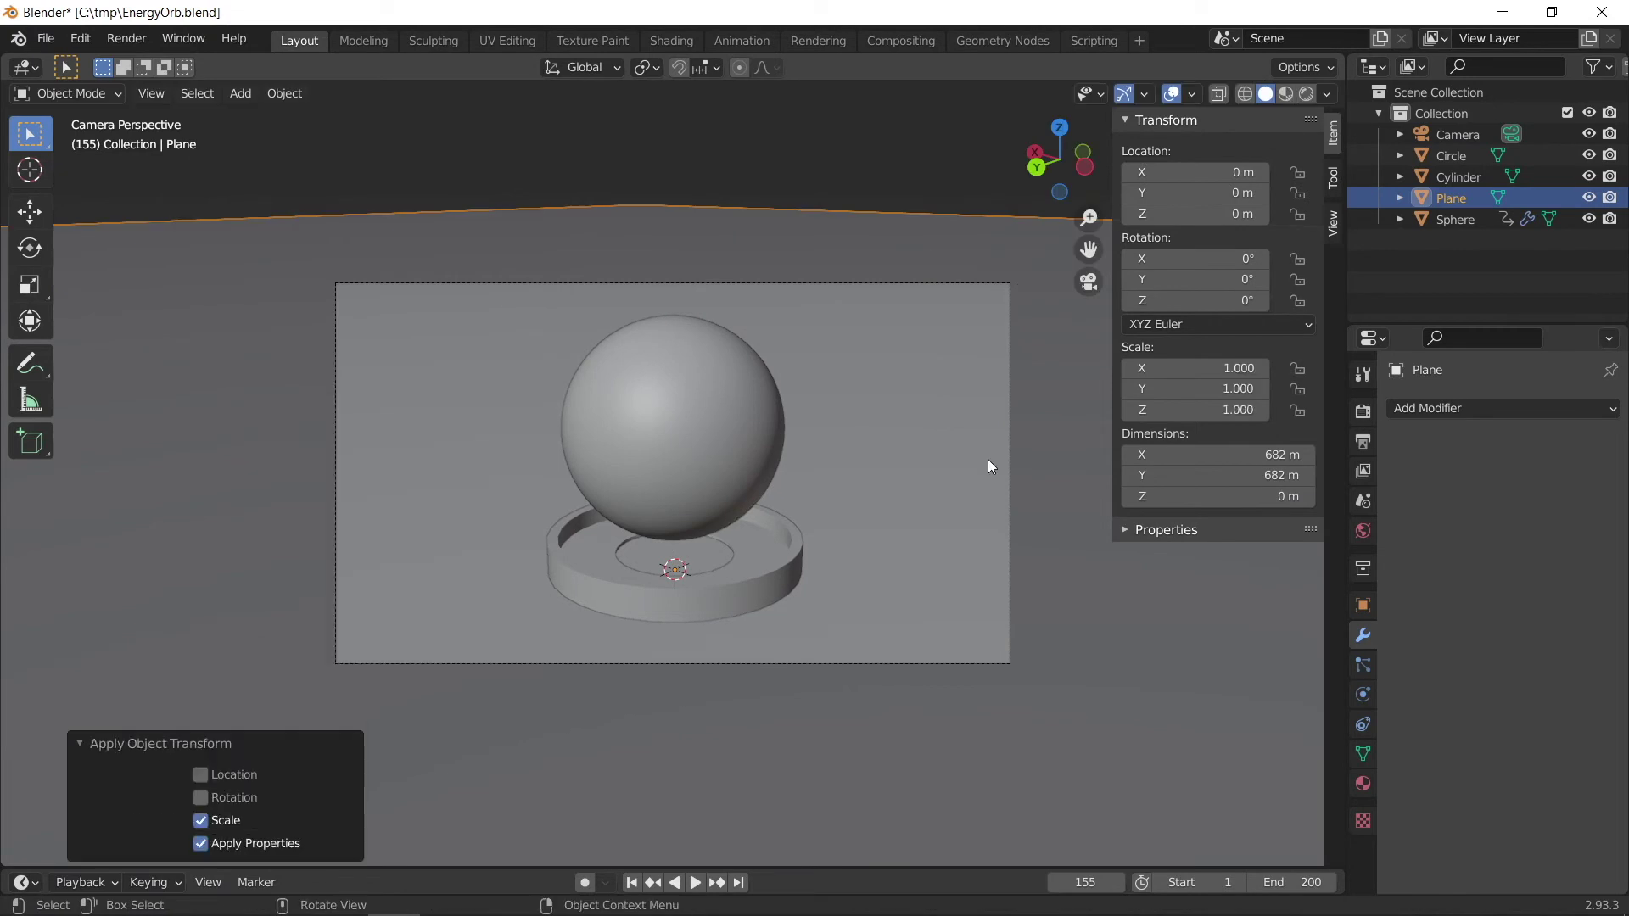
- Preview the camera view in Rendered shading and switch to the Shading workspace
click(1306, 95)
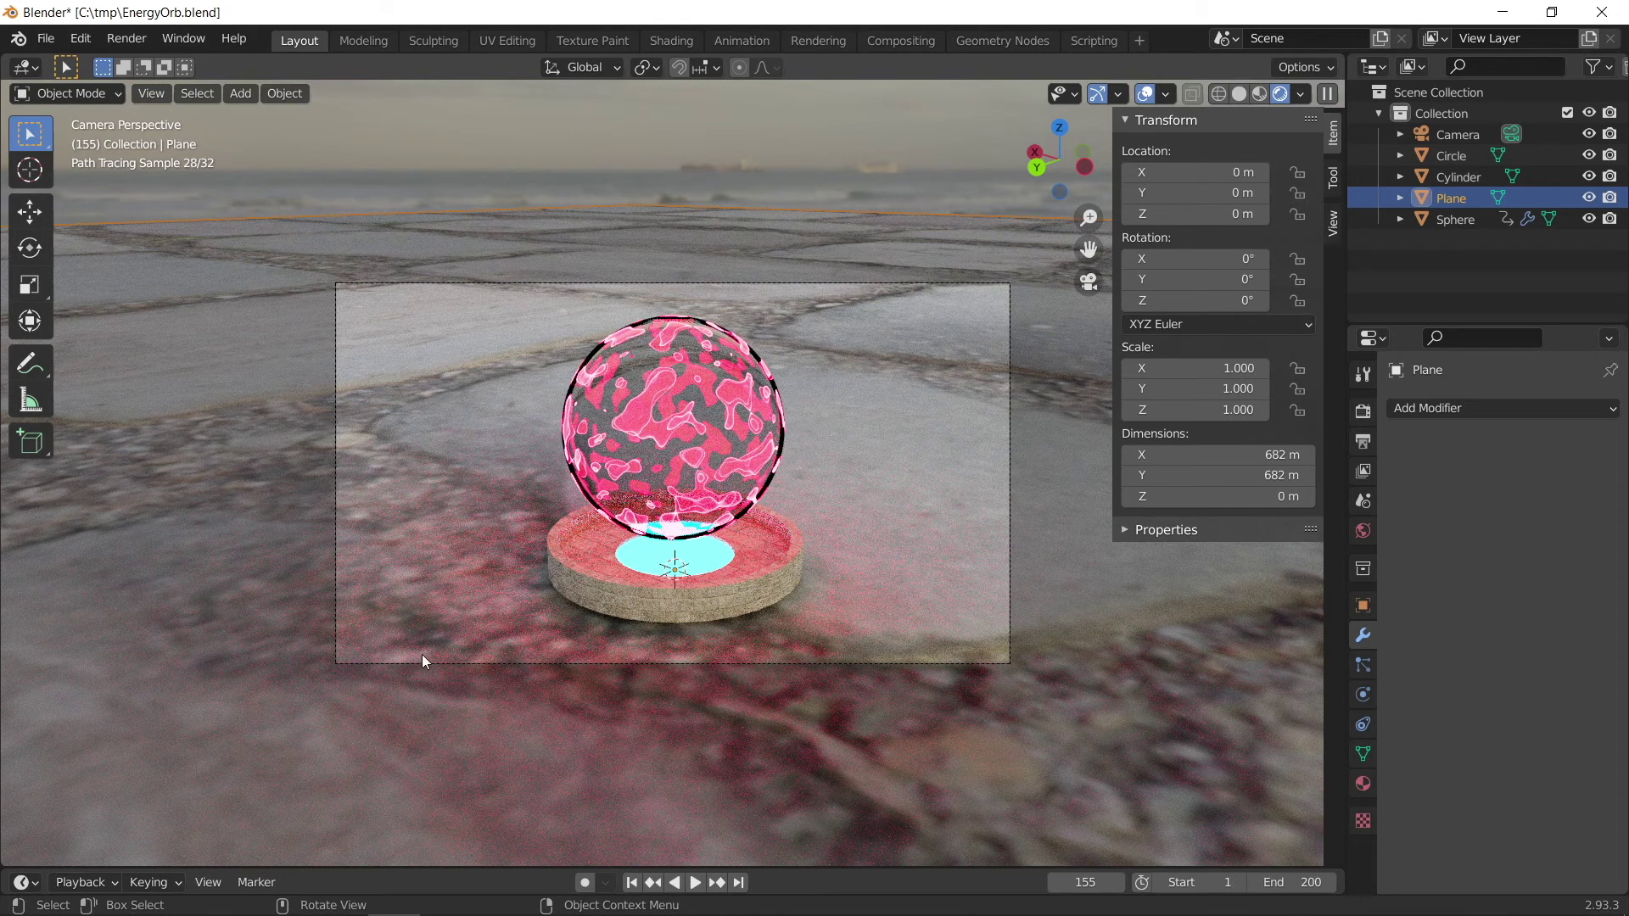
click(684, 40)
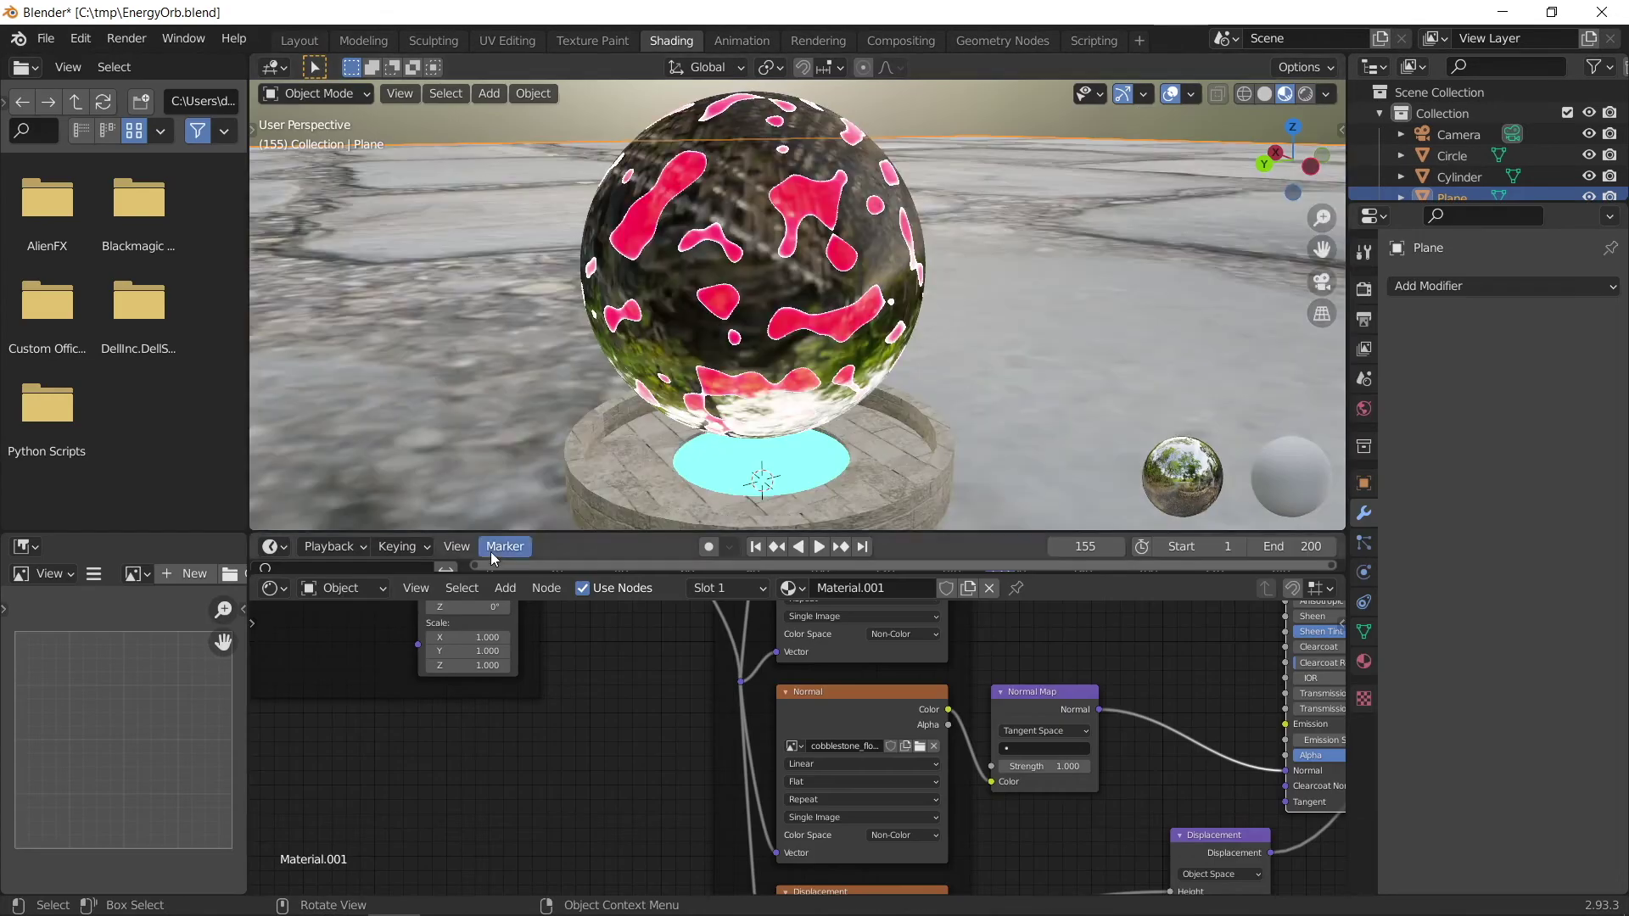
- Set the ground plane's cobblestone texture mapping to scale 20 on all axes and rotate it about 69.7° on Z
middle_drag(506, 701, 566, 766)
drag(557, 794, 616, 793)
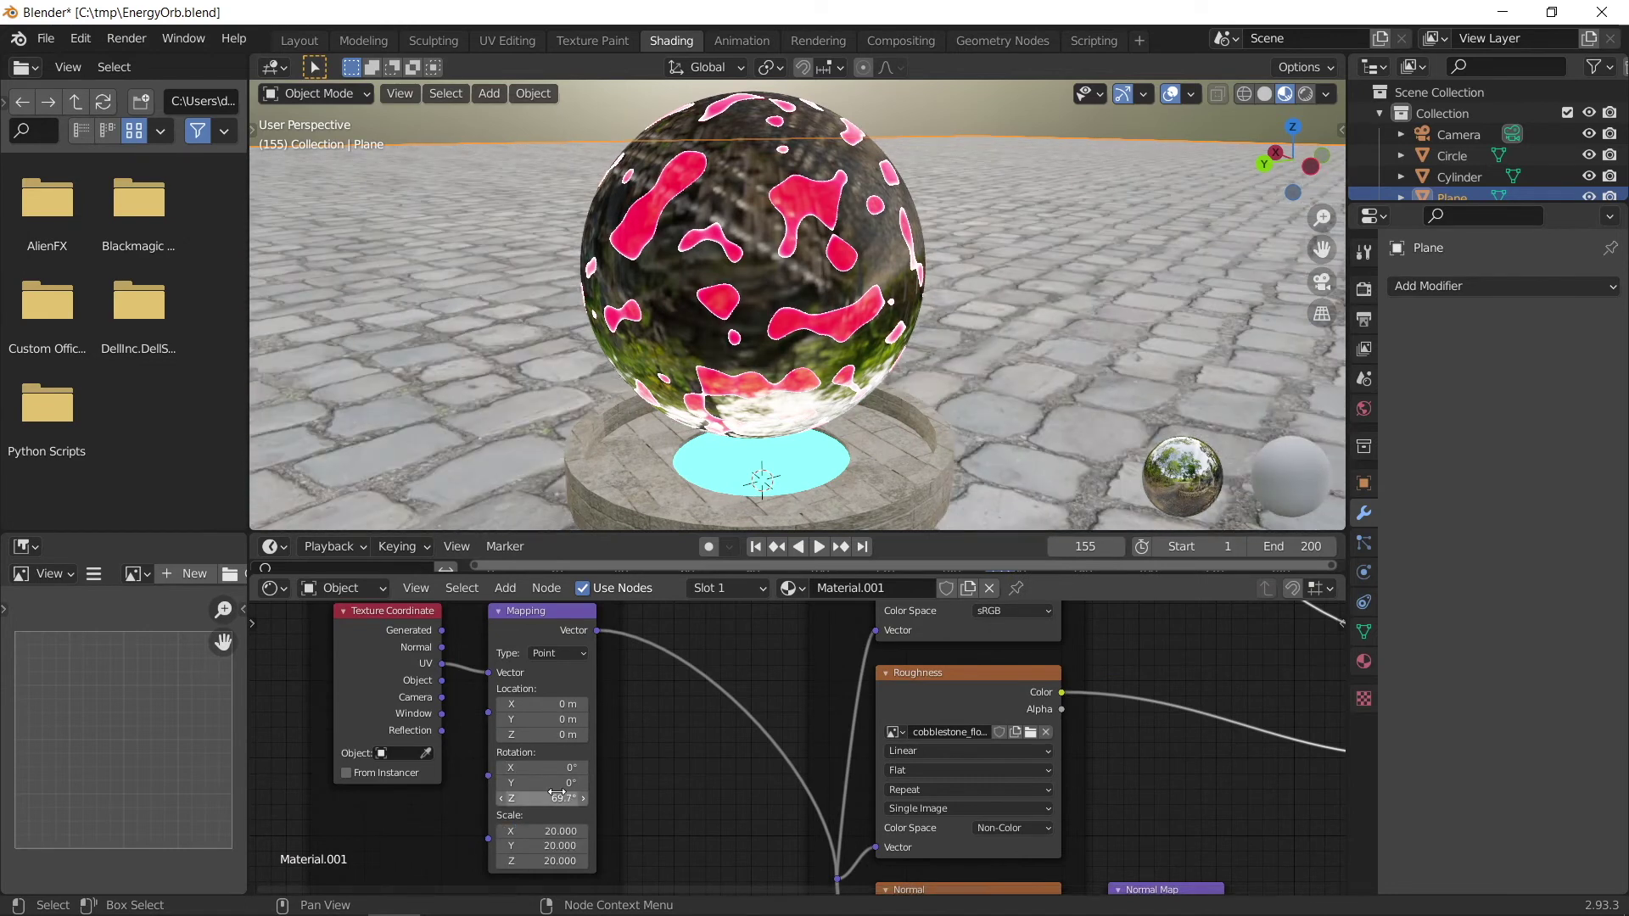
scroll(670, 268, down, 5)
scroll(670, 268, up, 3)
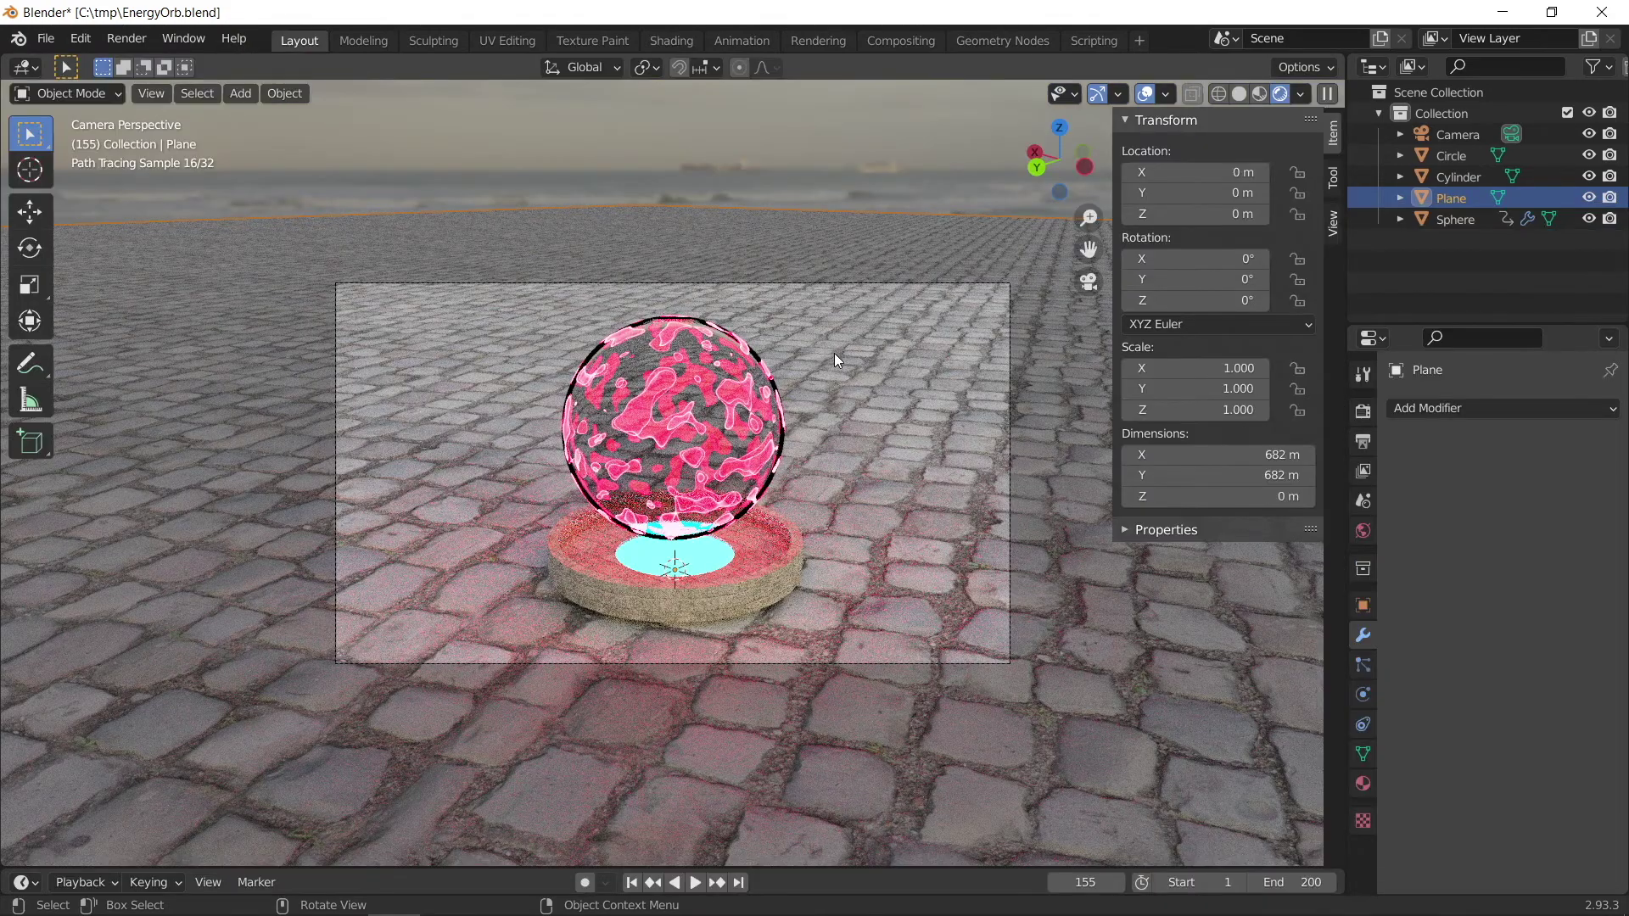
scroll(836, 360, up, 2)
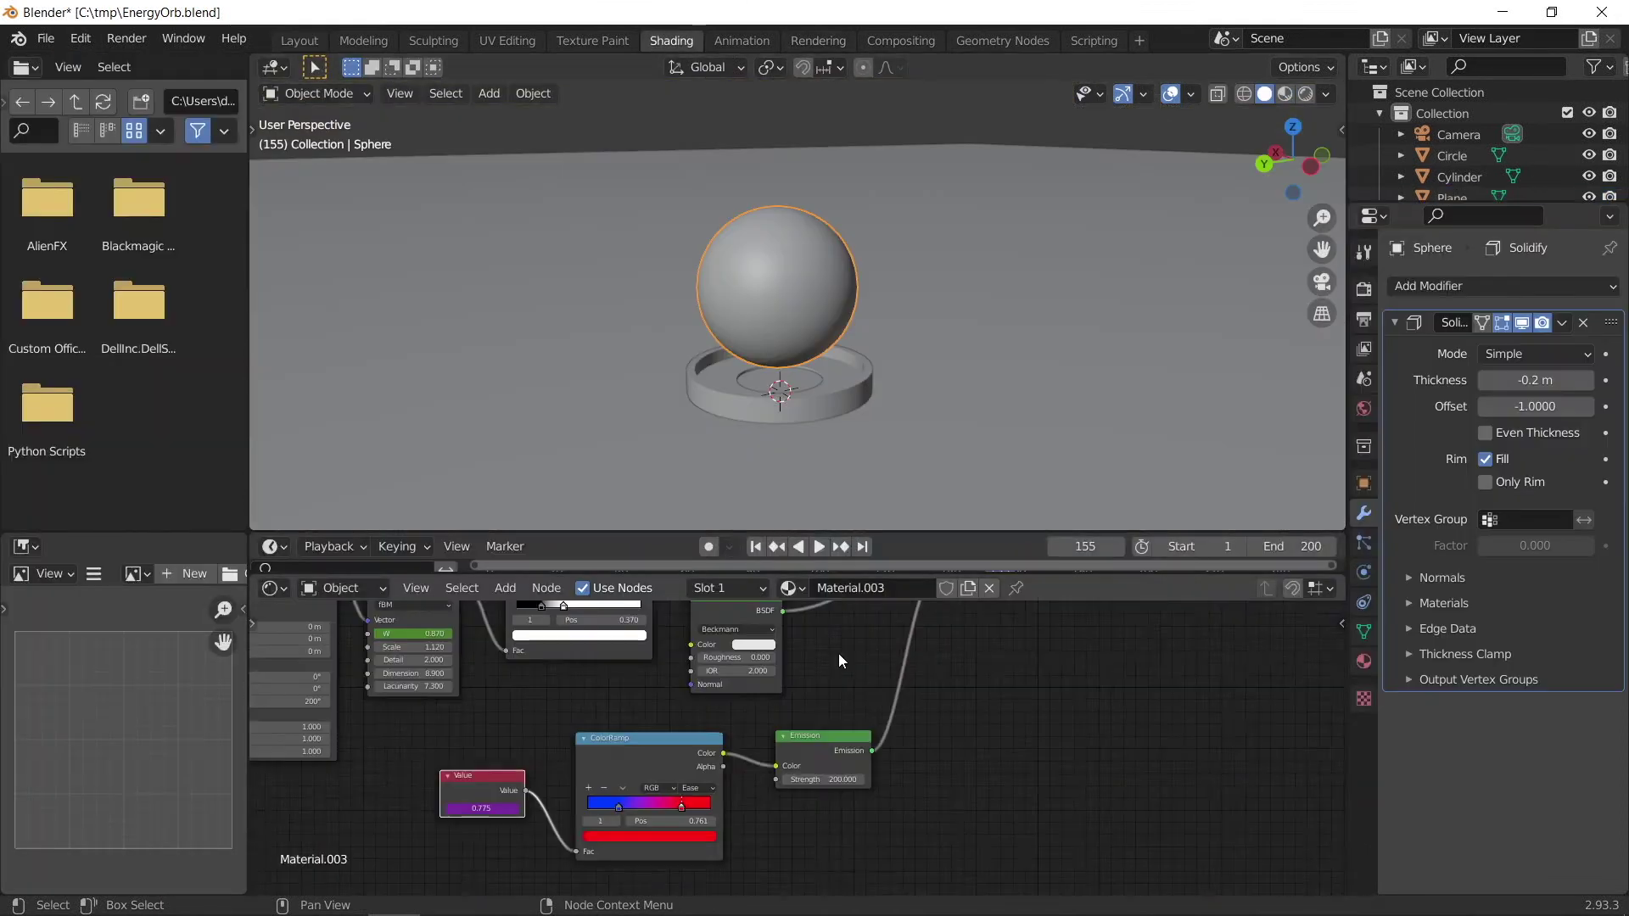
- Copy the Value, ColorRamp and Emission nodes from the sphere's material into the glowing circle's material and place them before the existing Emission node
middle_drag(839, 653, 923, 699)
drag(873, 753, 491, 897)
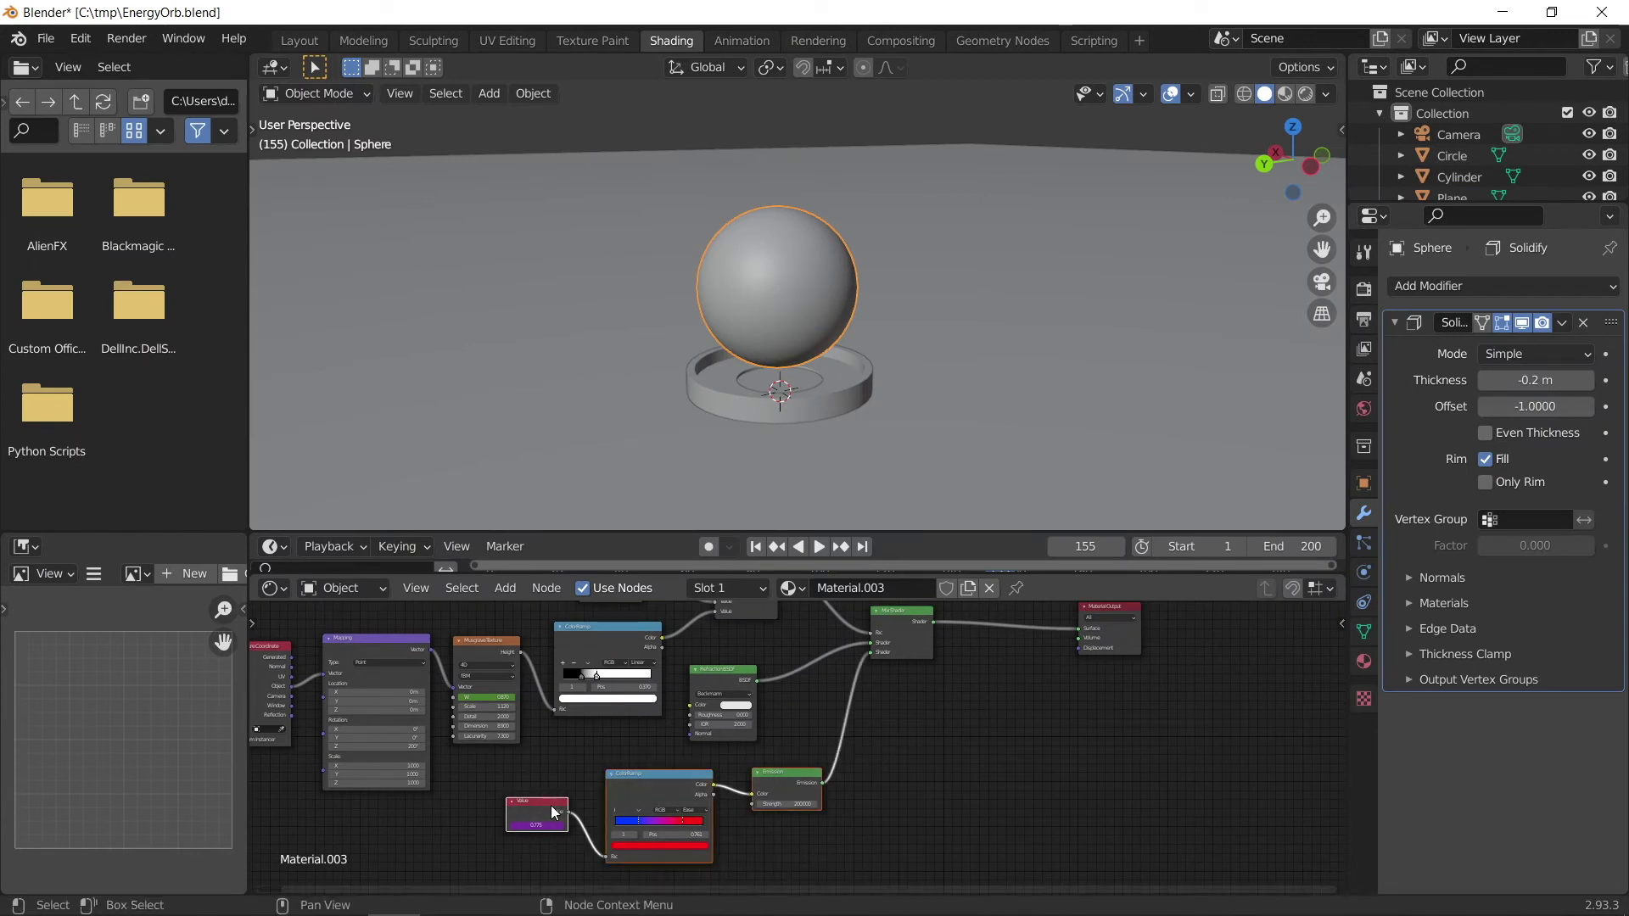
shift+click(782, 770)
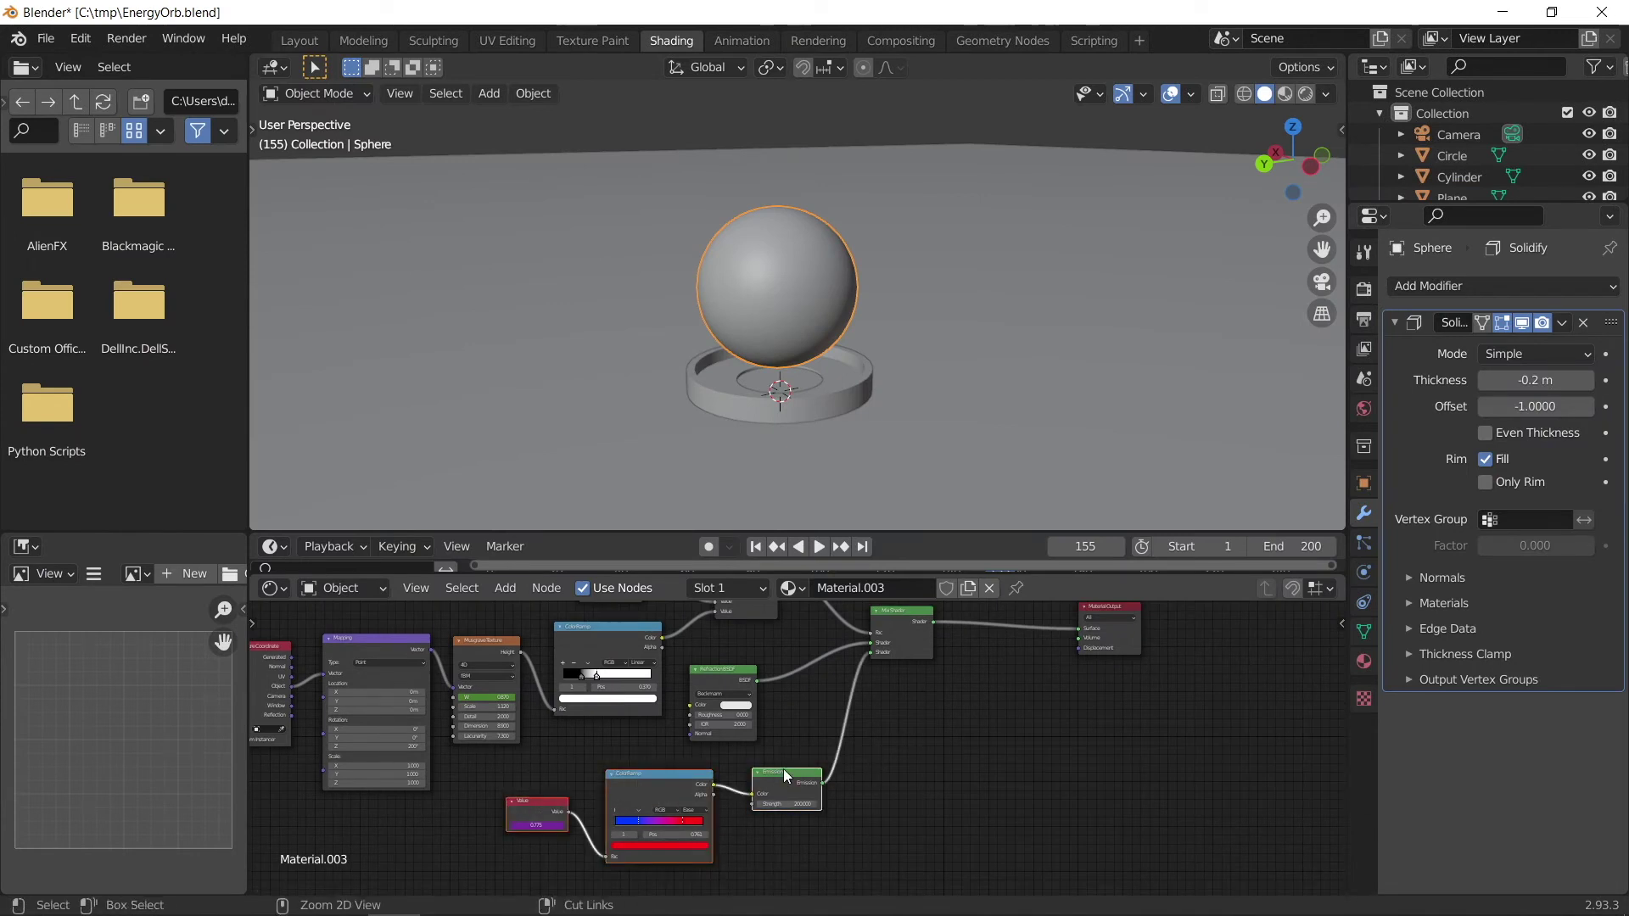
click(768, 381)
scroll(789, 658, up, 2)
key(ctrl+v)
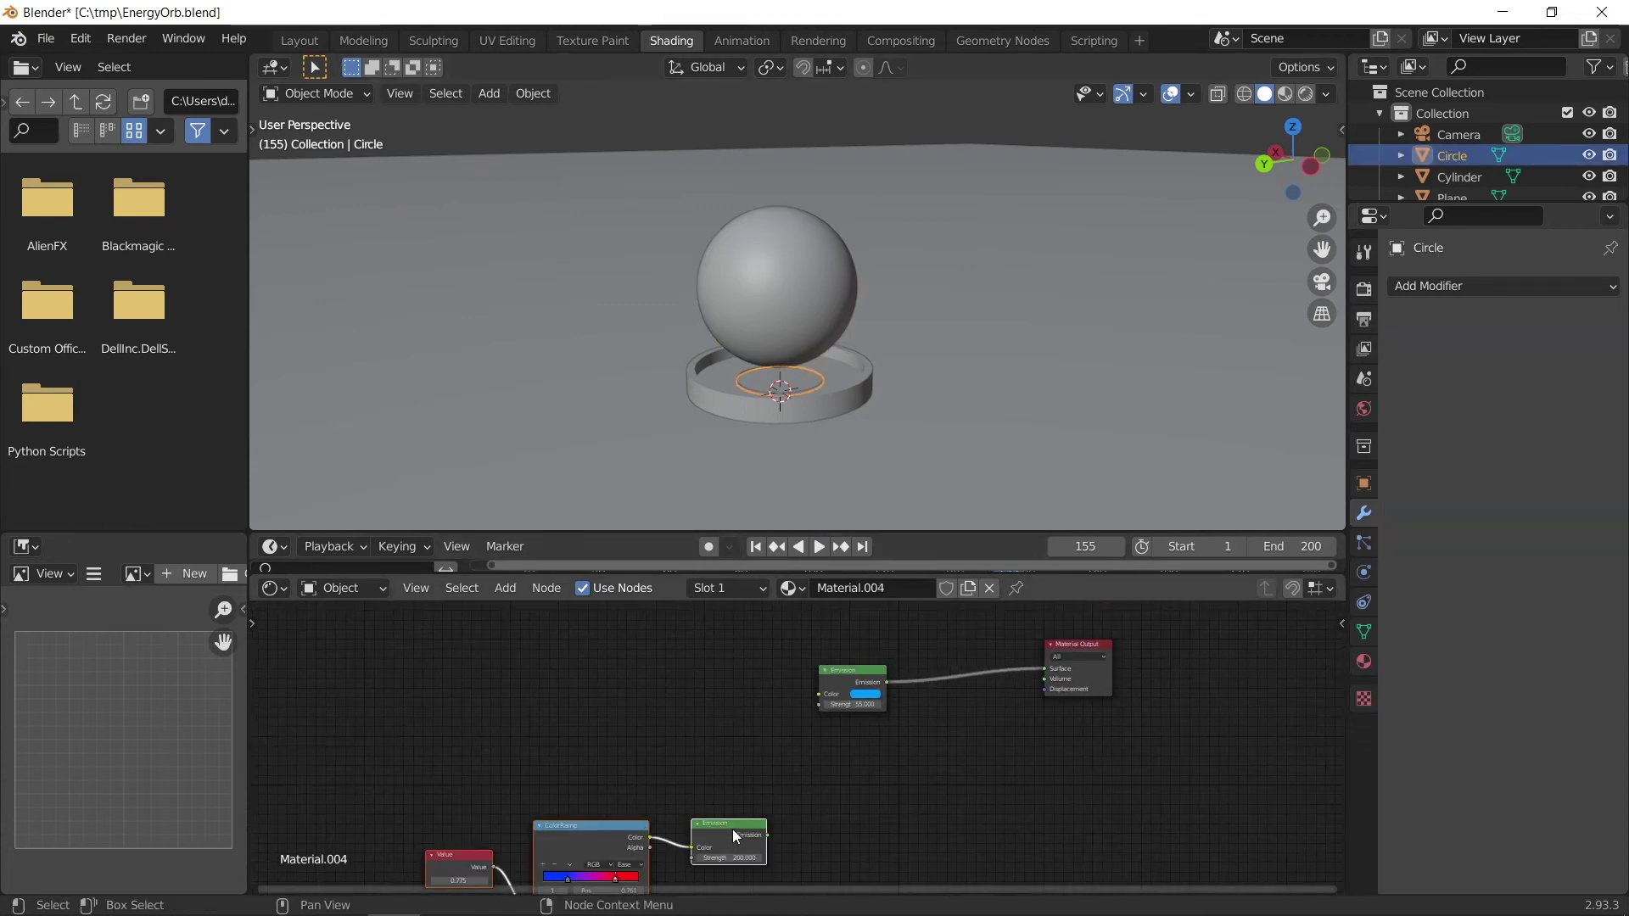
key(g)
click(658, 692)
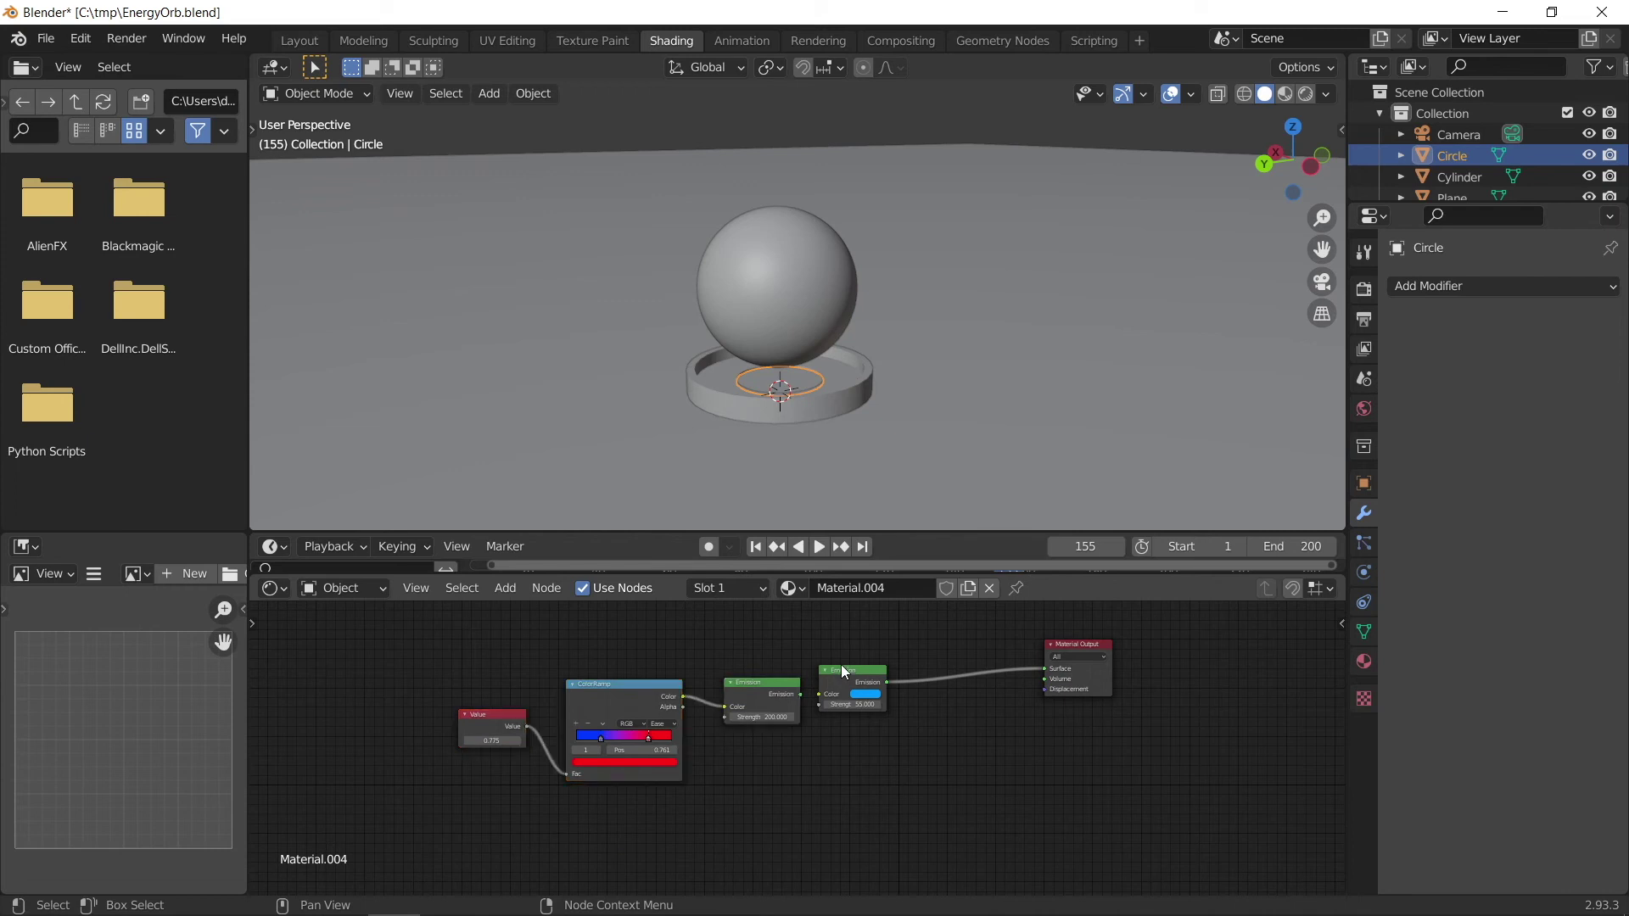
- Delete the circle's old blue Emission node, connect the pasted Emission to the Material Output's Surface, and preview in Rendered shading
click(852, 669)
key(x)
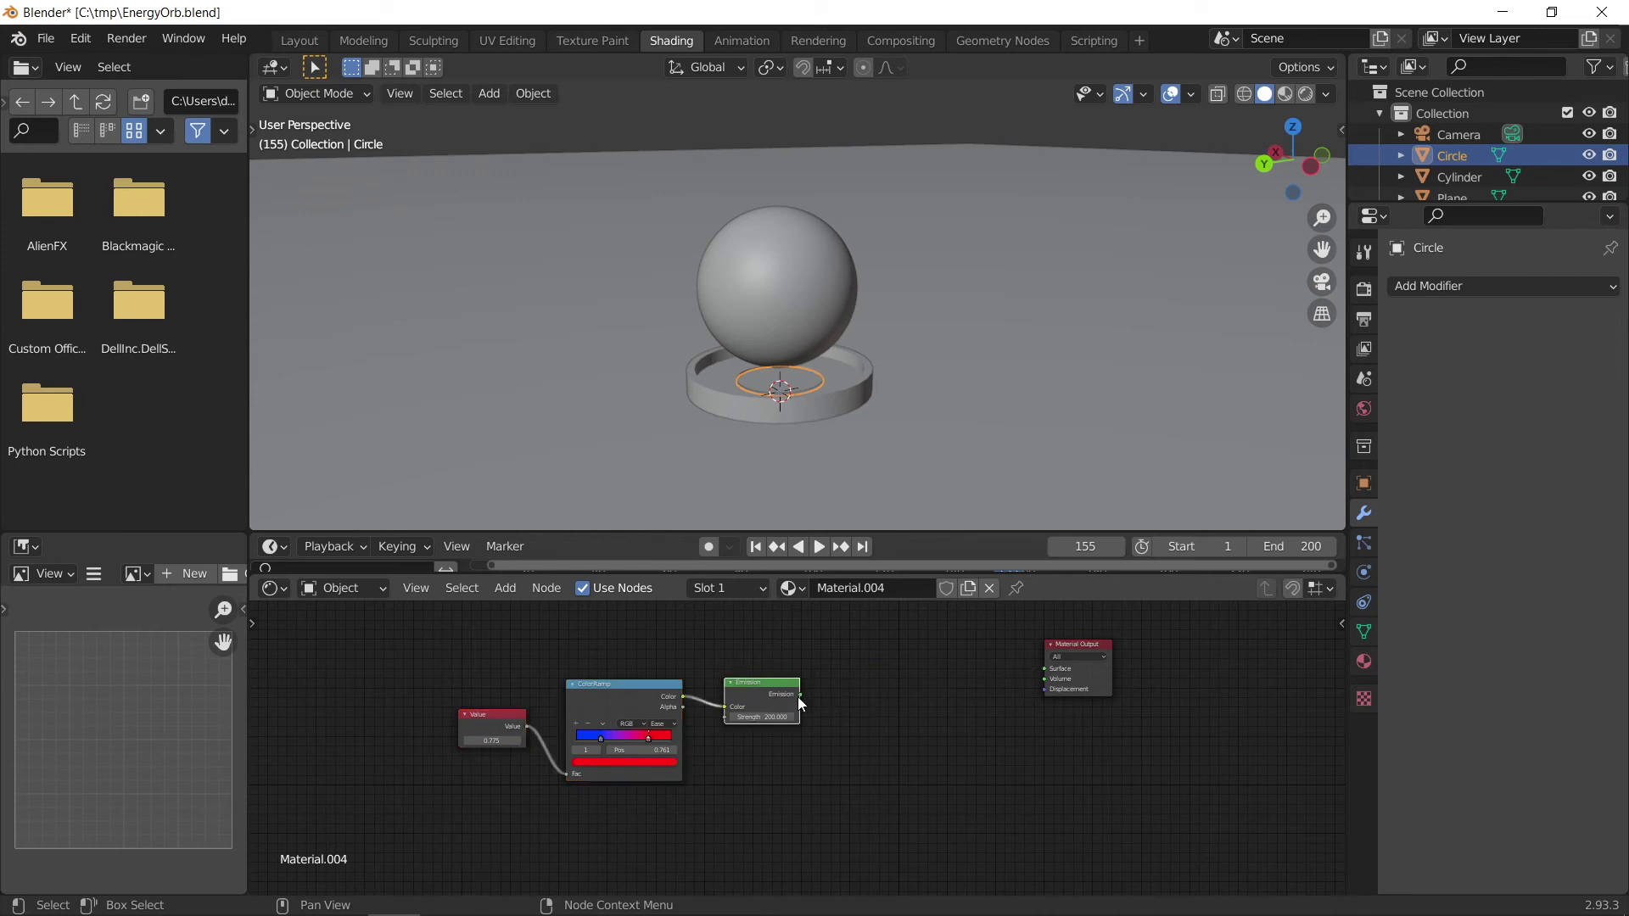
drag(799, 694, 1053, 671)
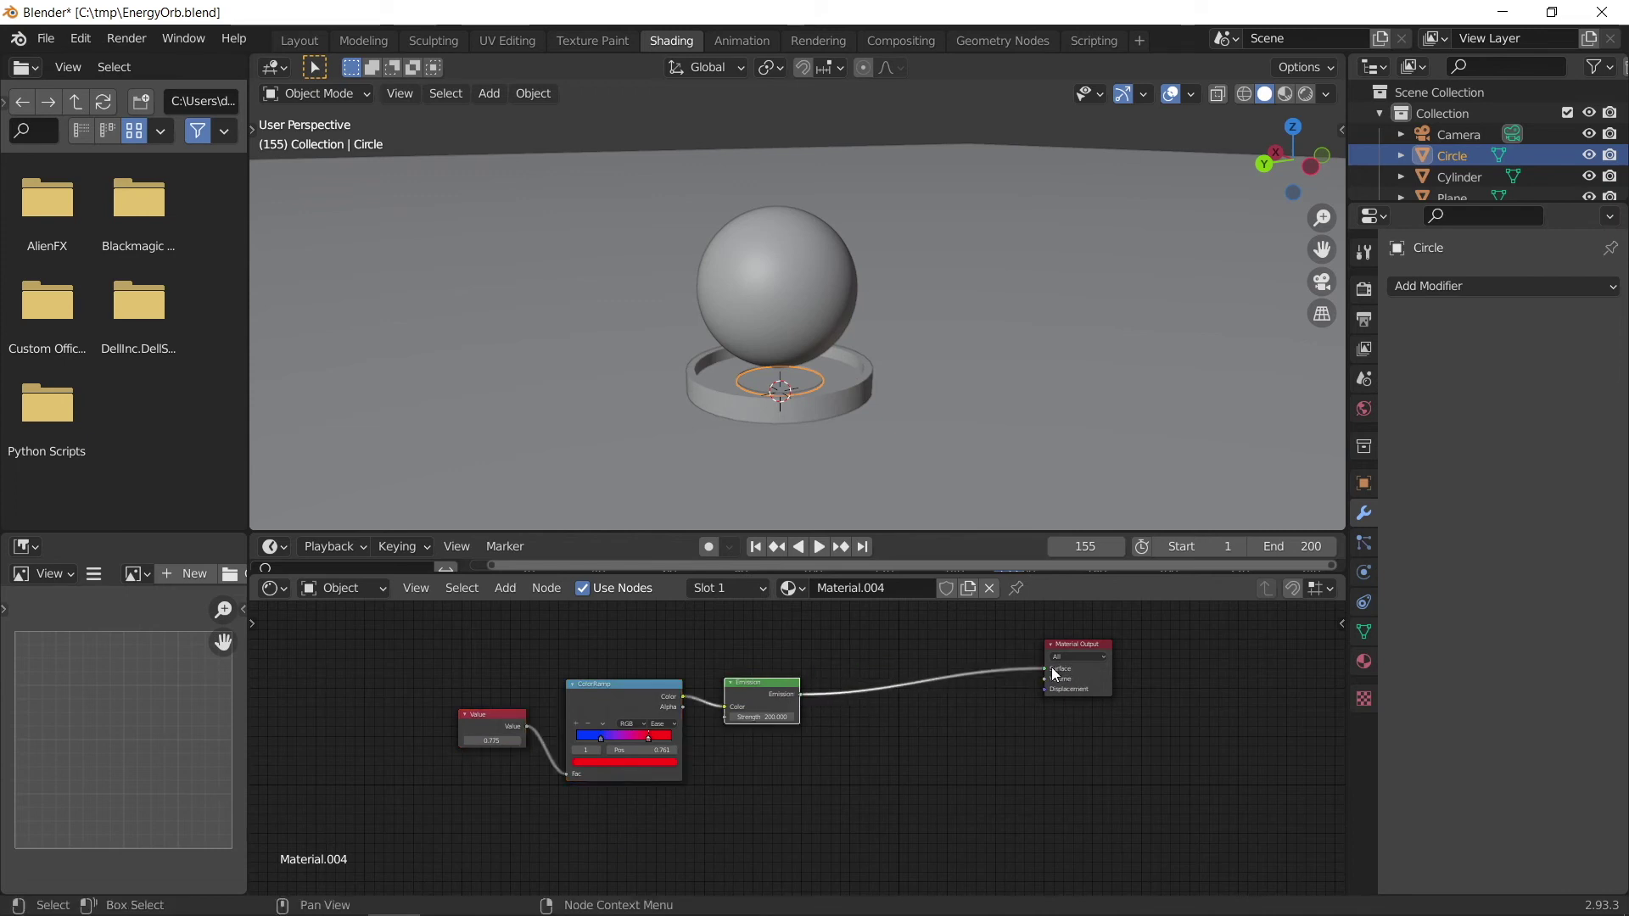
click(1101, 142)
click(1305, 95)
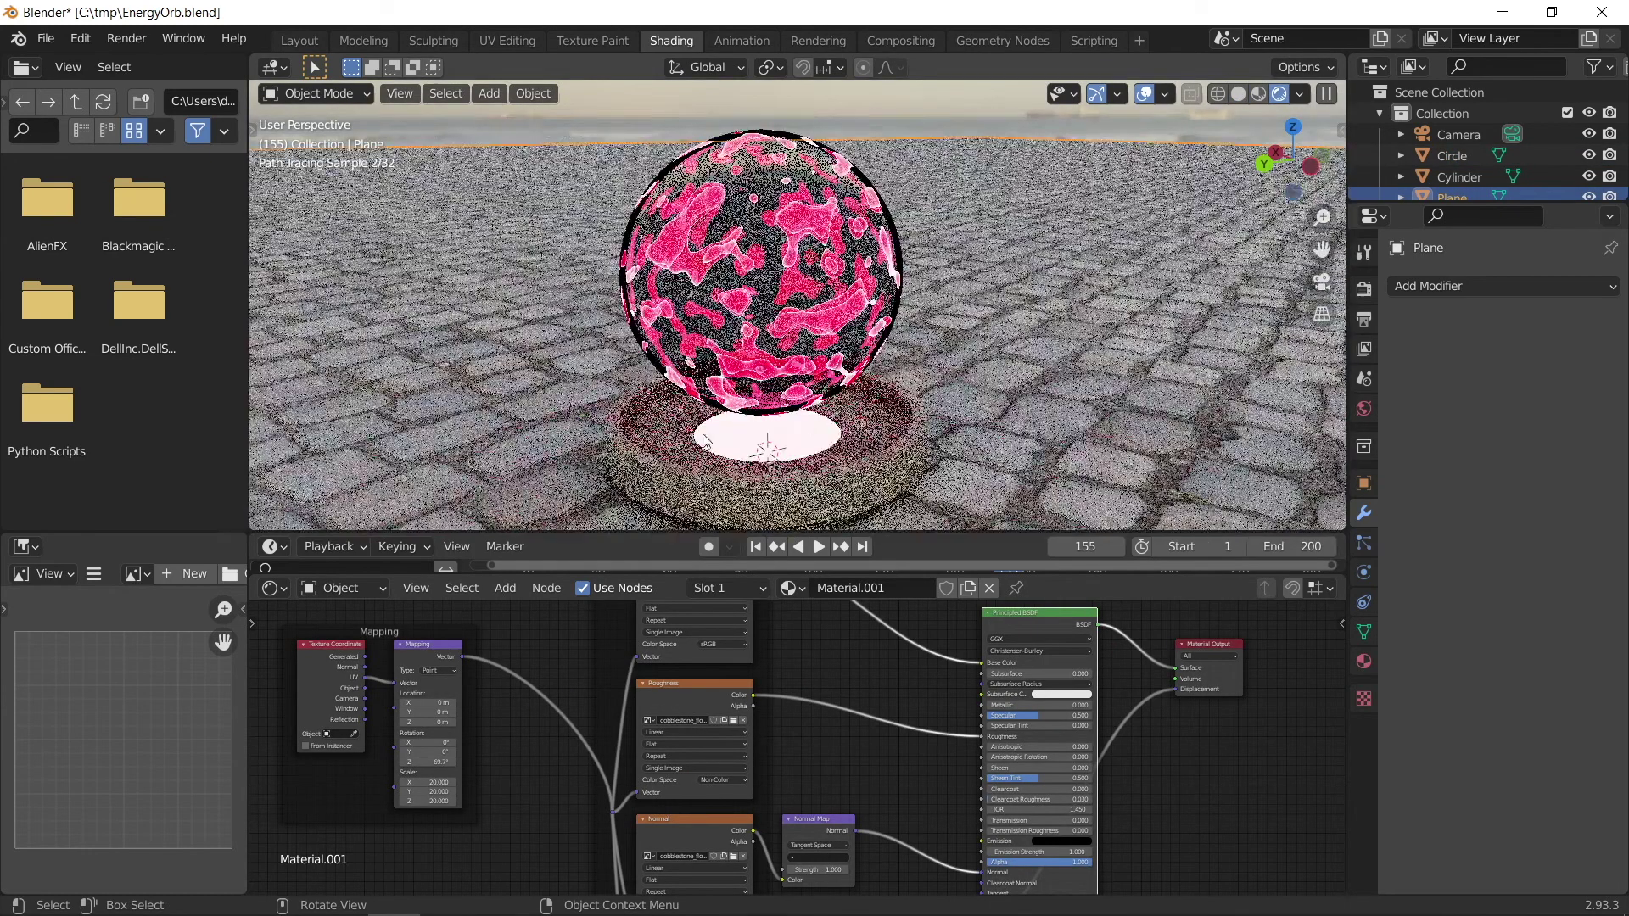
- Set the Emission strength of the circle's material to 100
click(729, 429)
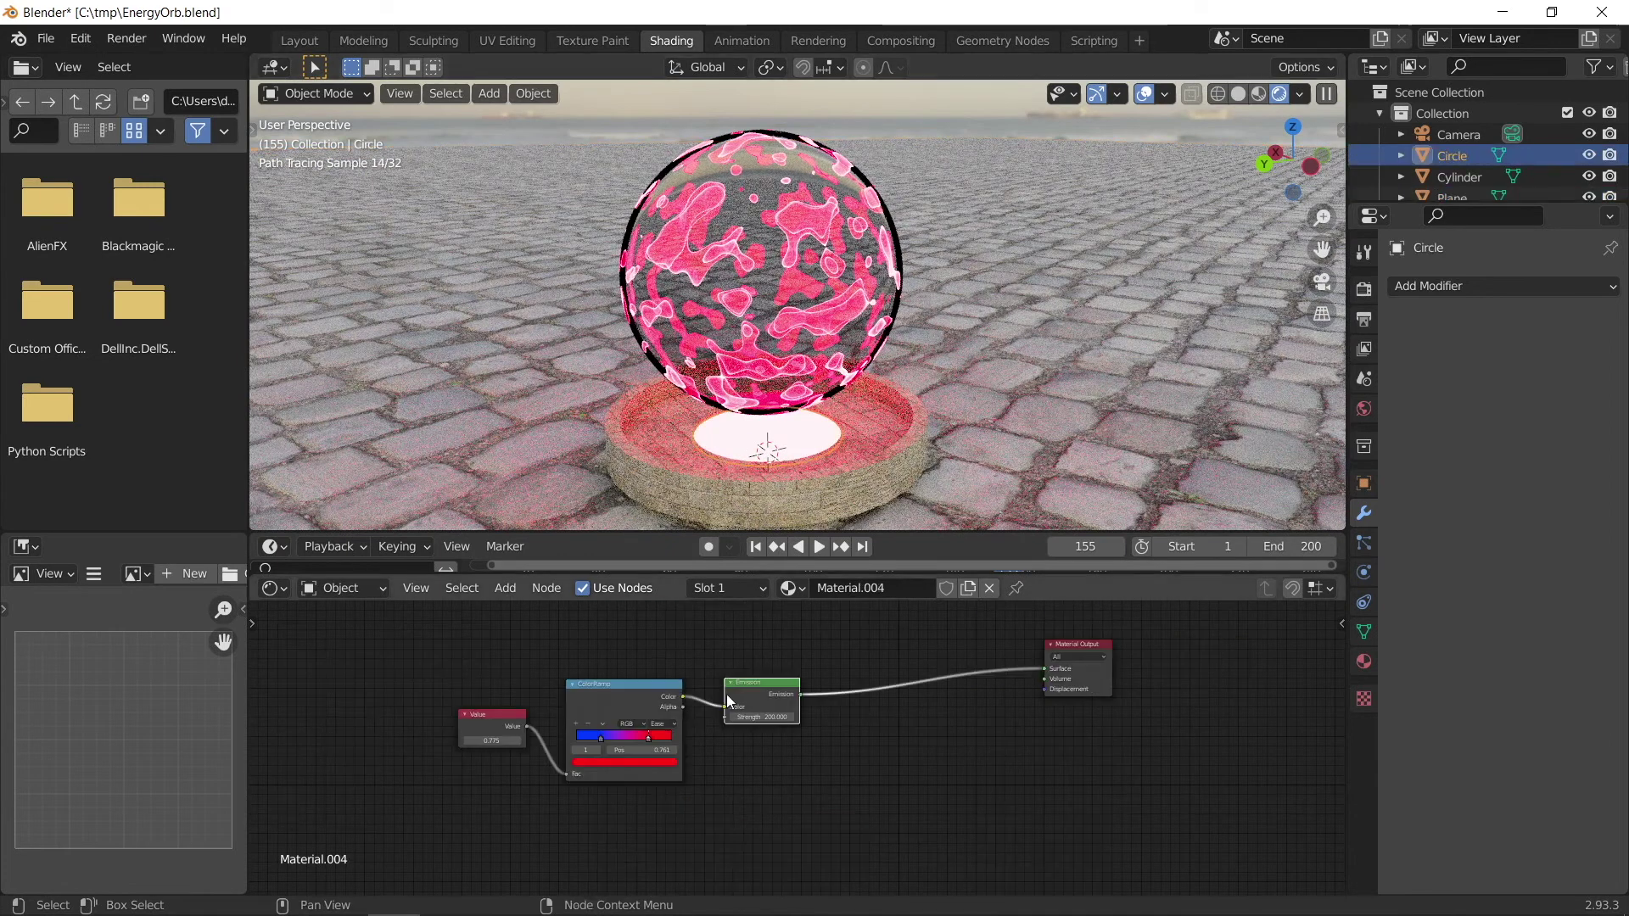
scroll(685, 745, up, 4)
click(745, 690)
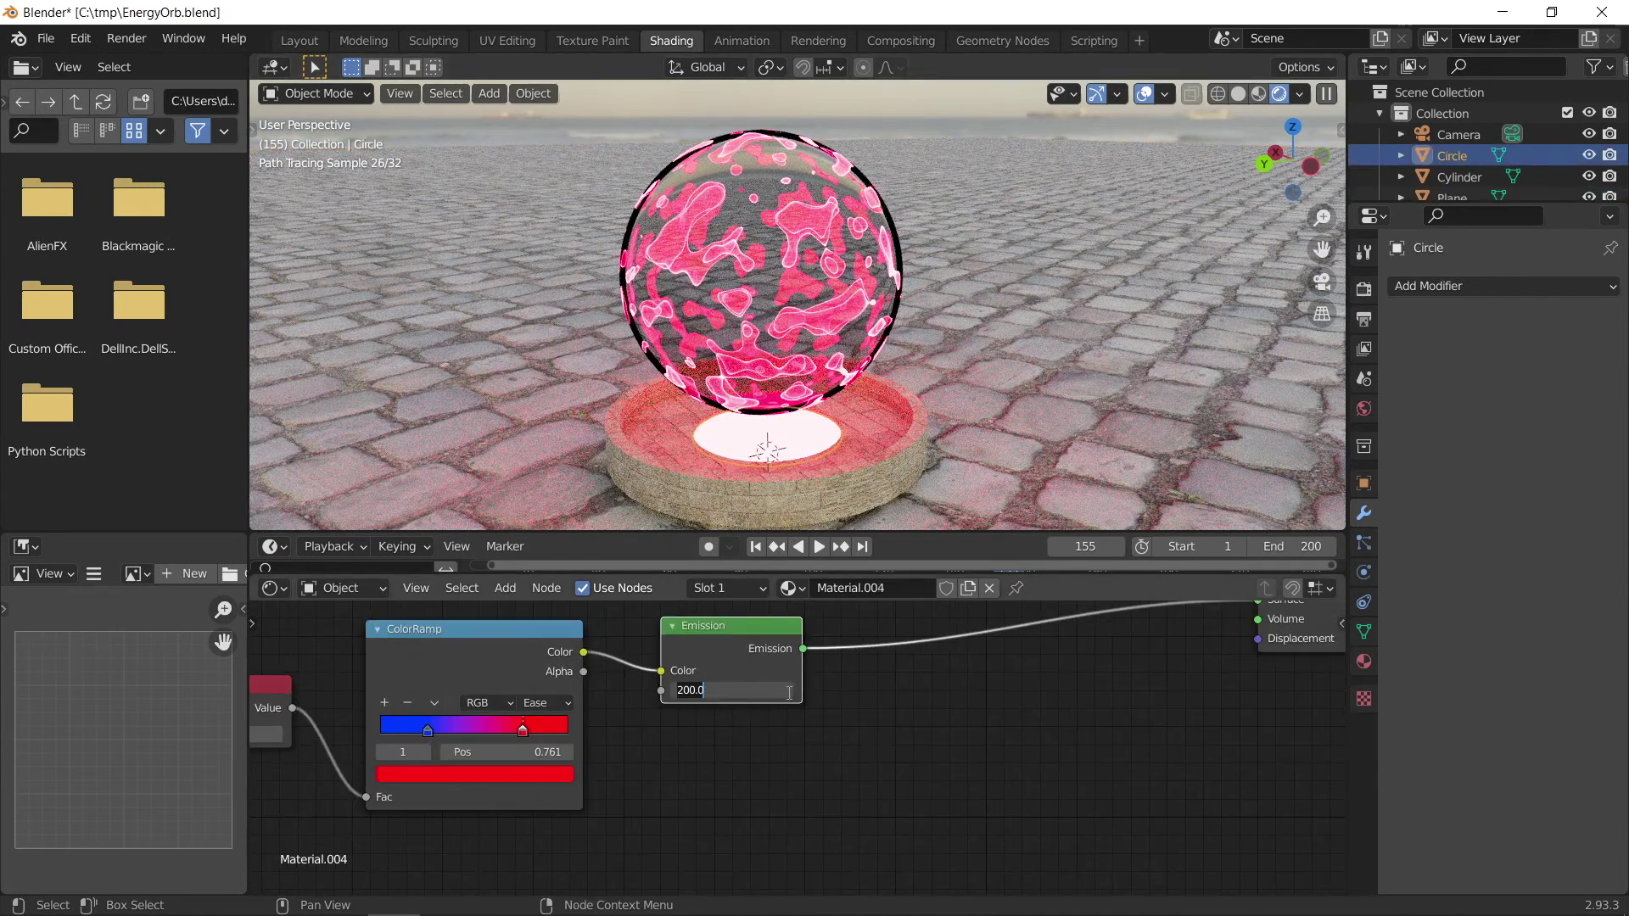
text(100)
key(Return)
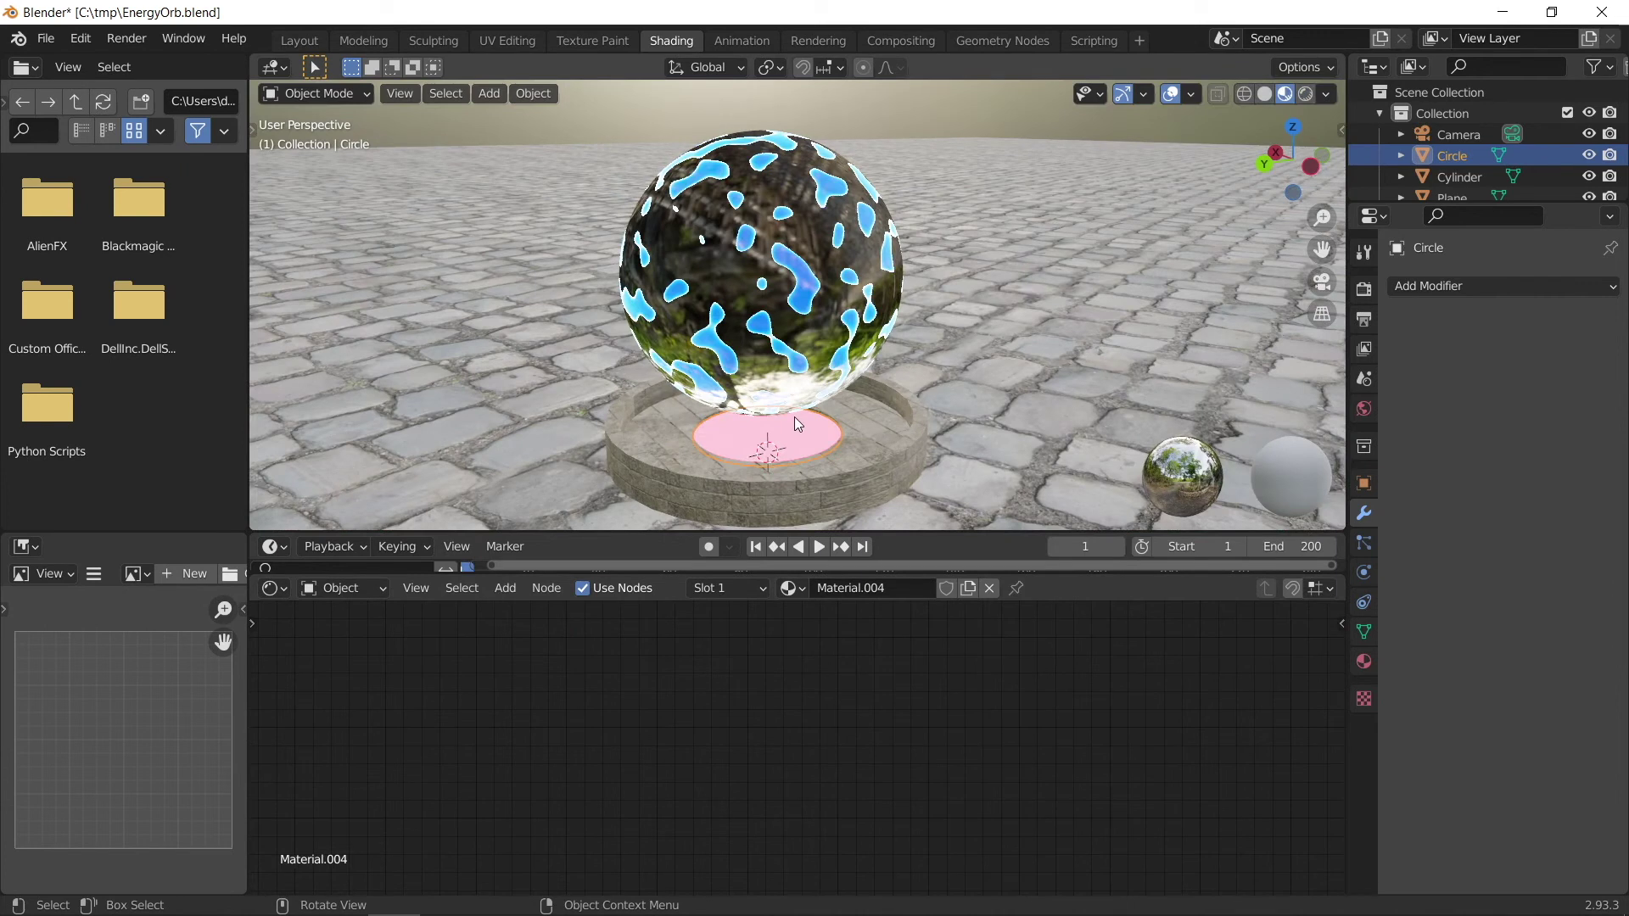
- Drive the Value node in the circle's material with #frame/200 and play back the color change
click(791, 441)
click(782, 434)
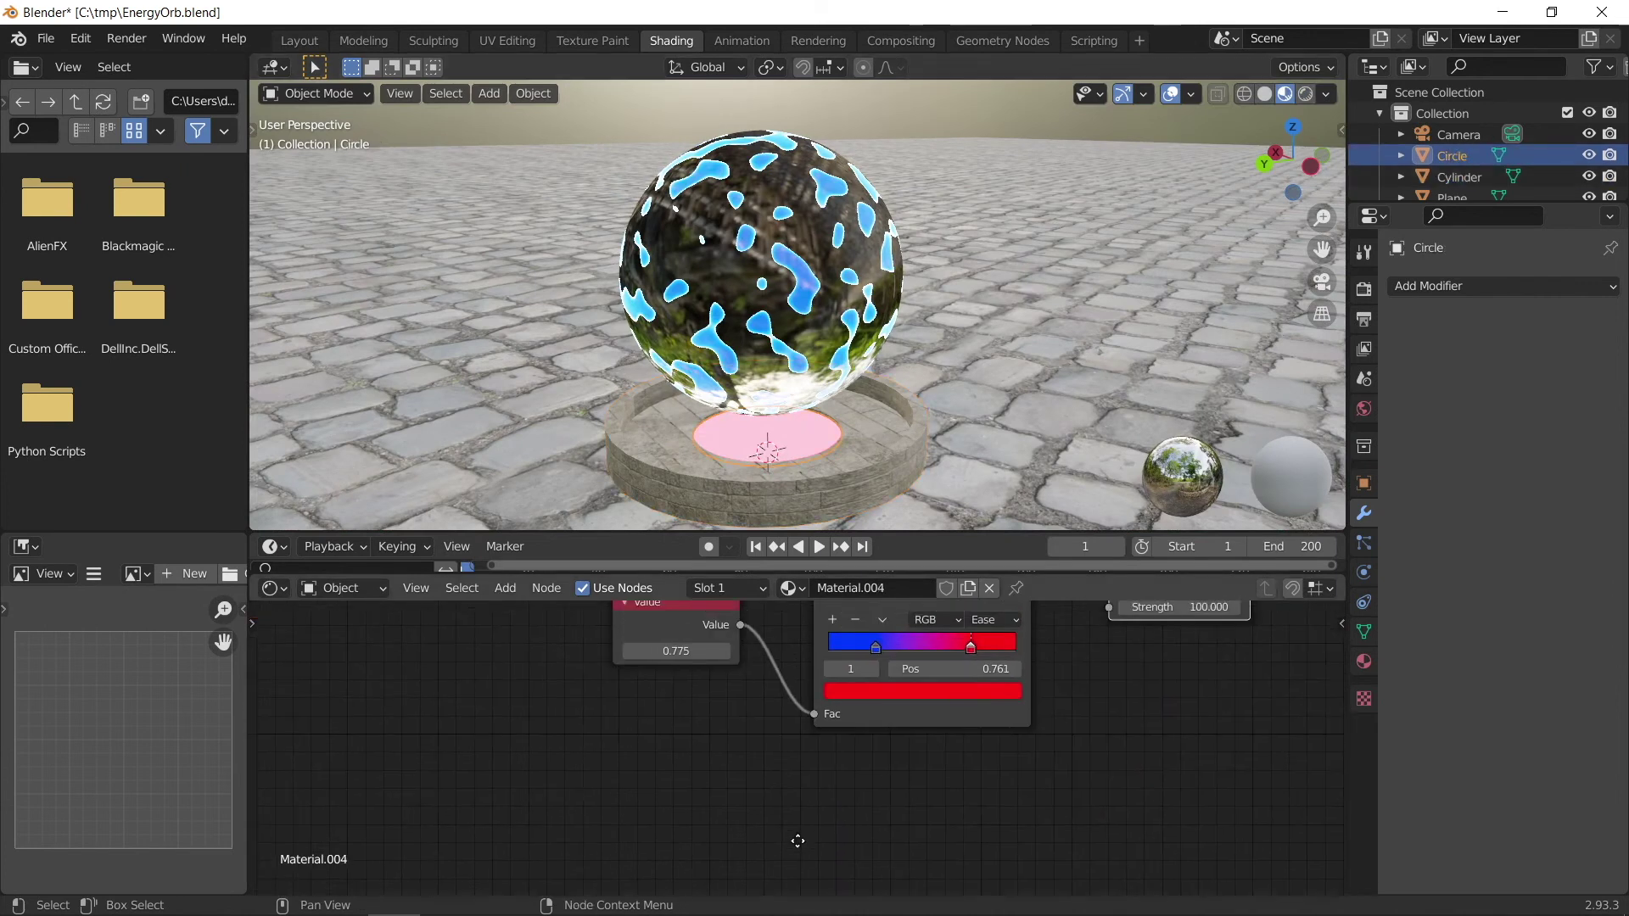
click(701, 685)
text(#fr)
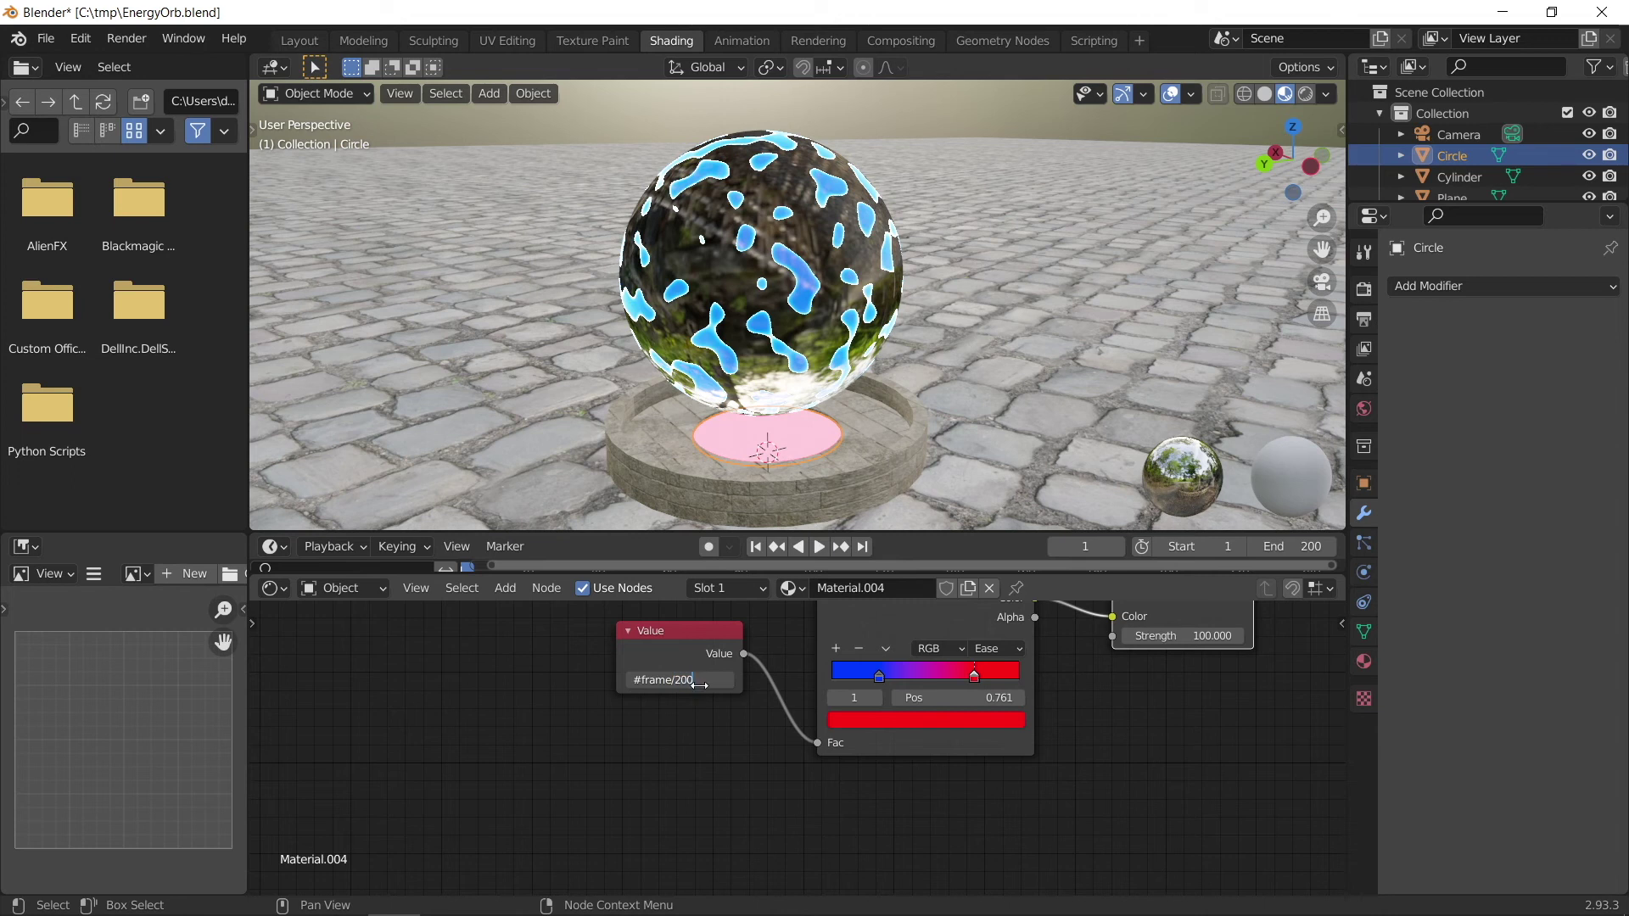
text(ame/200)
key(Return)
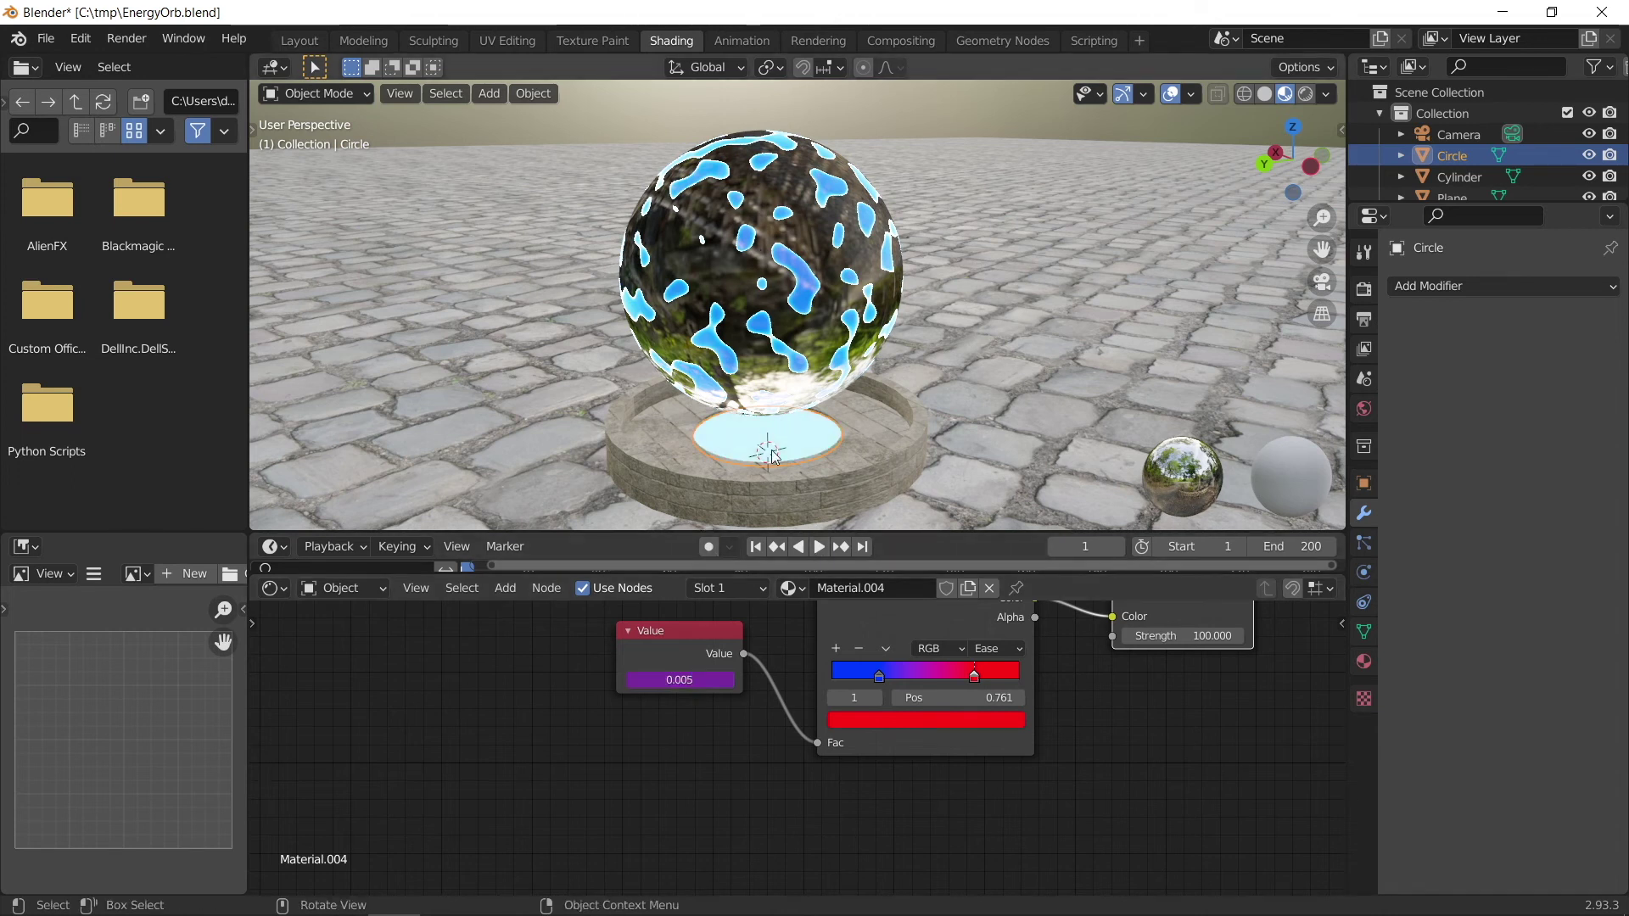
click(819, 546)
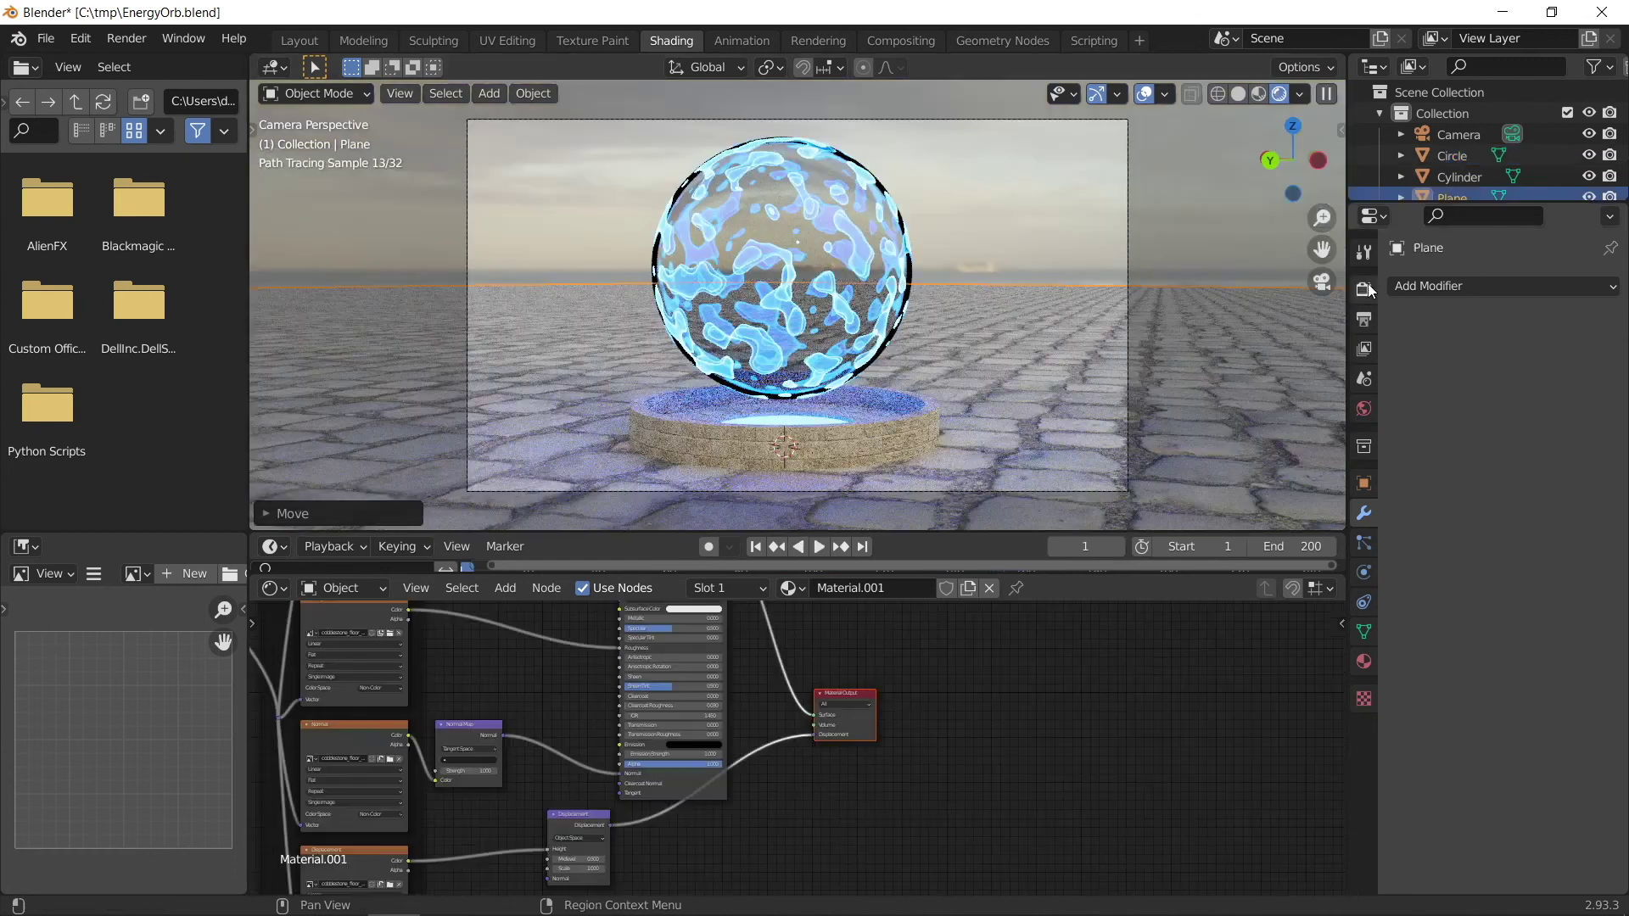
- Enable the camera's depth of field with the Sphere as focus object and an f-stop of 0.2, and render the current frame
click(1453, 134)
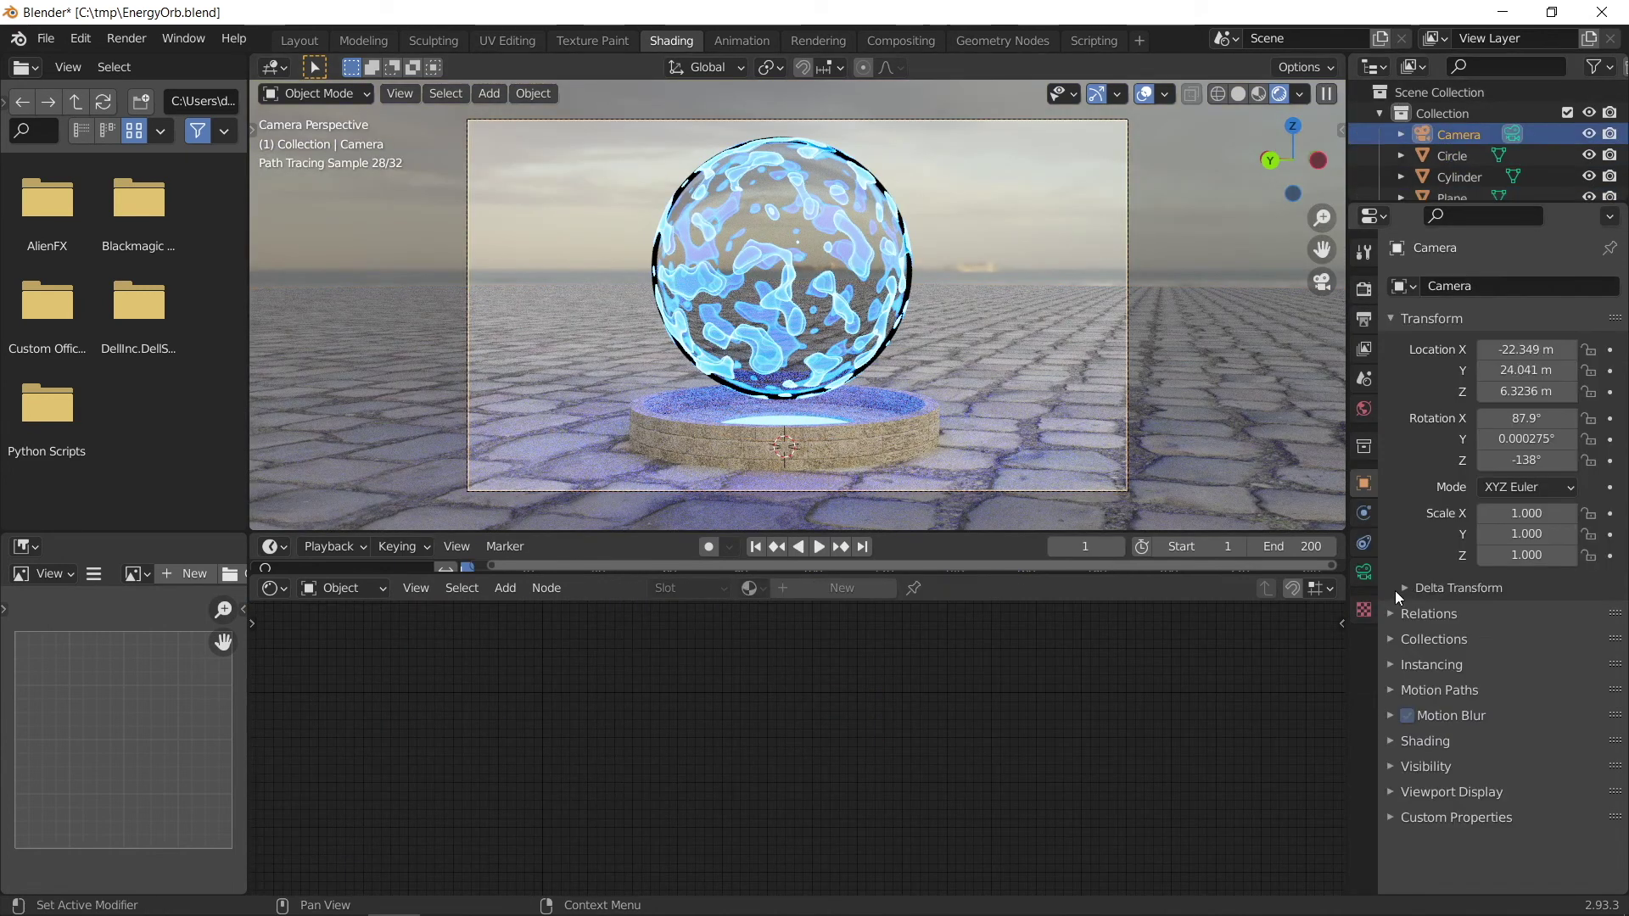
click(1363, 572)
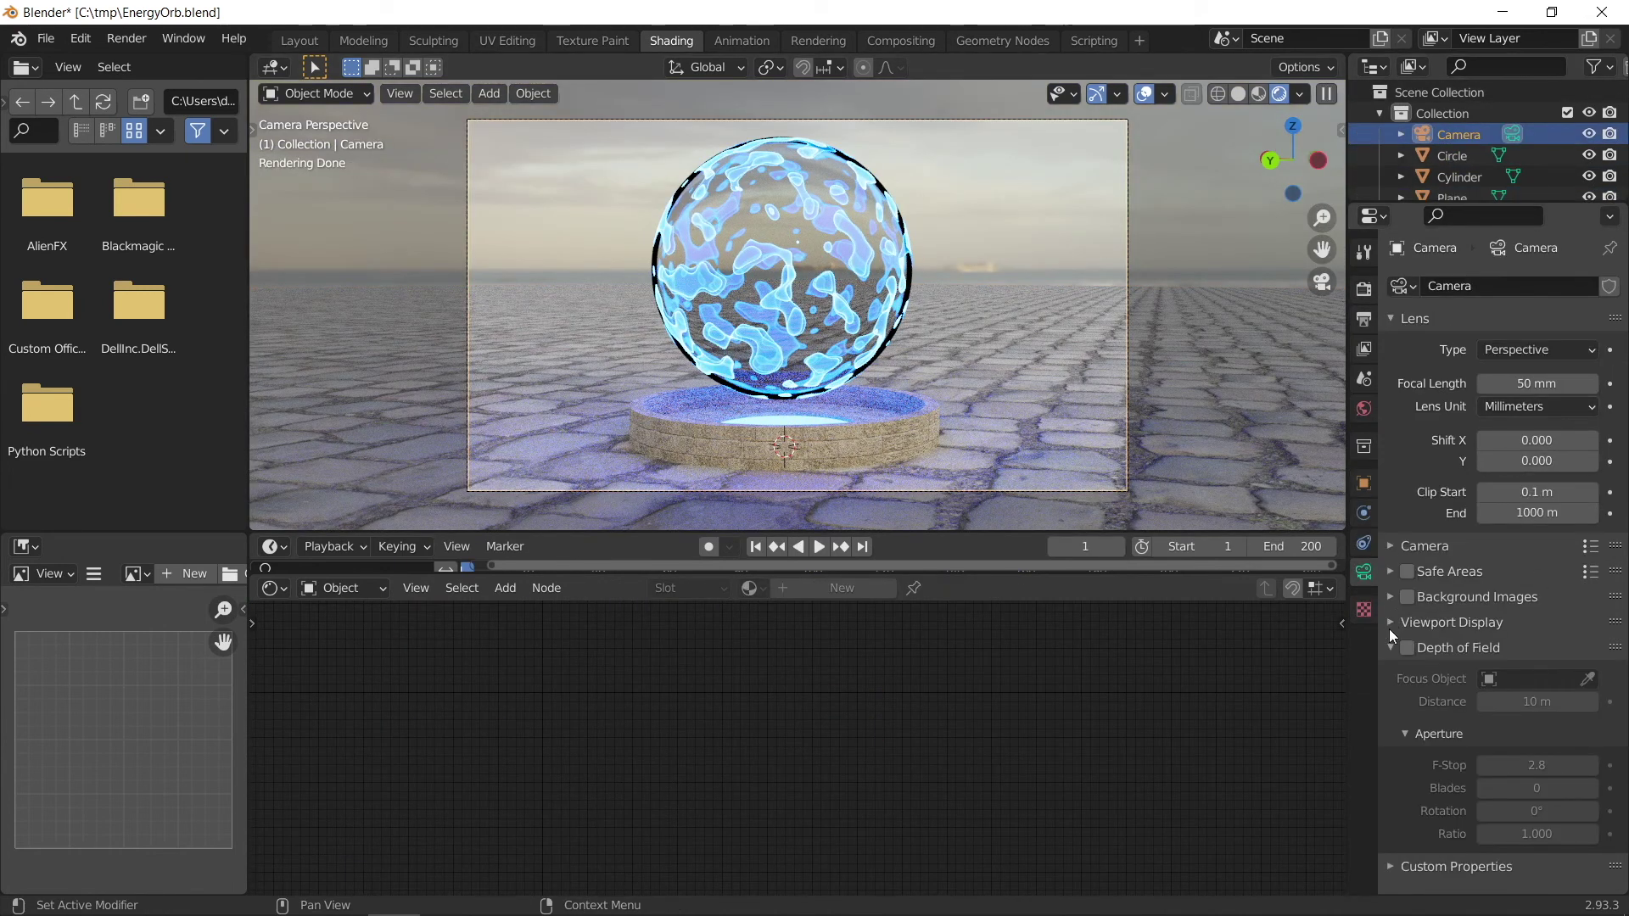
click(1409, 647)
click(1528, 679)
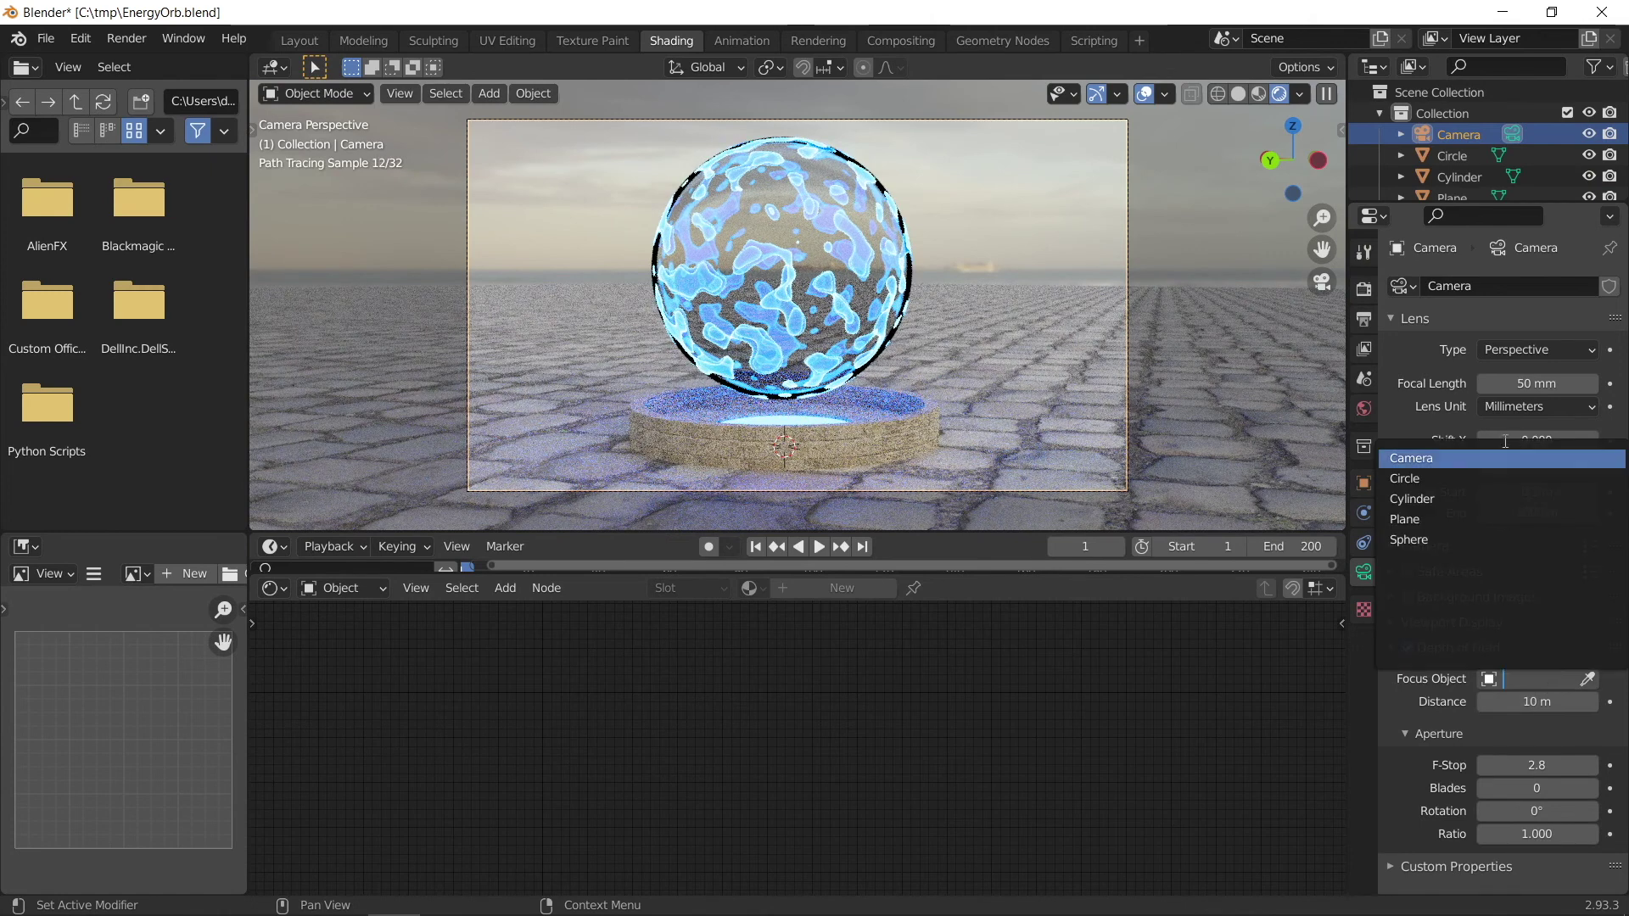
click(1454, 539)
drag(1543, 766, 1477, 766)
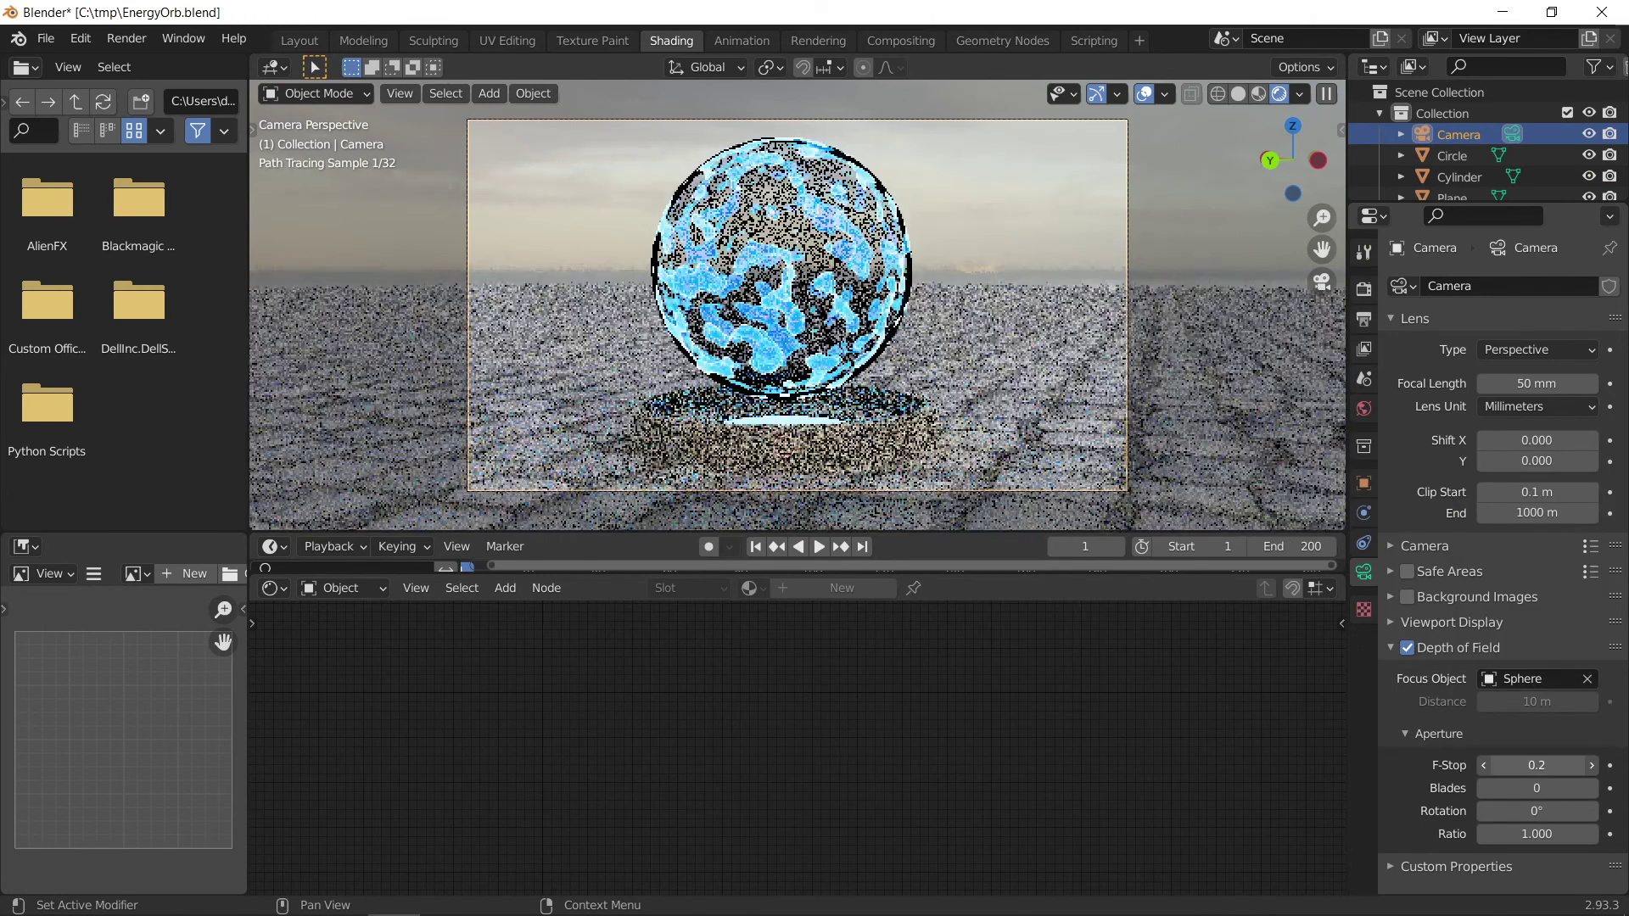
key(F12)
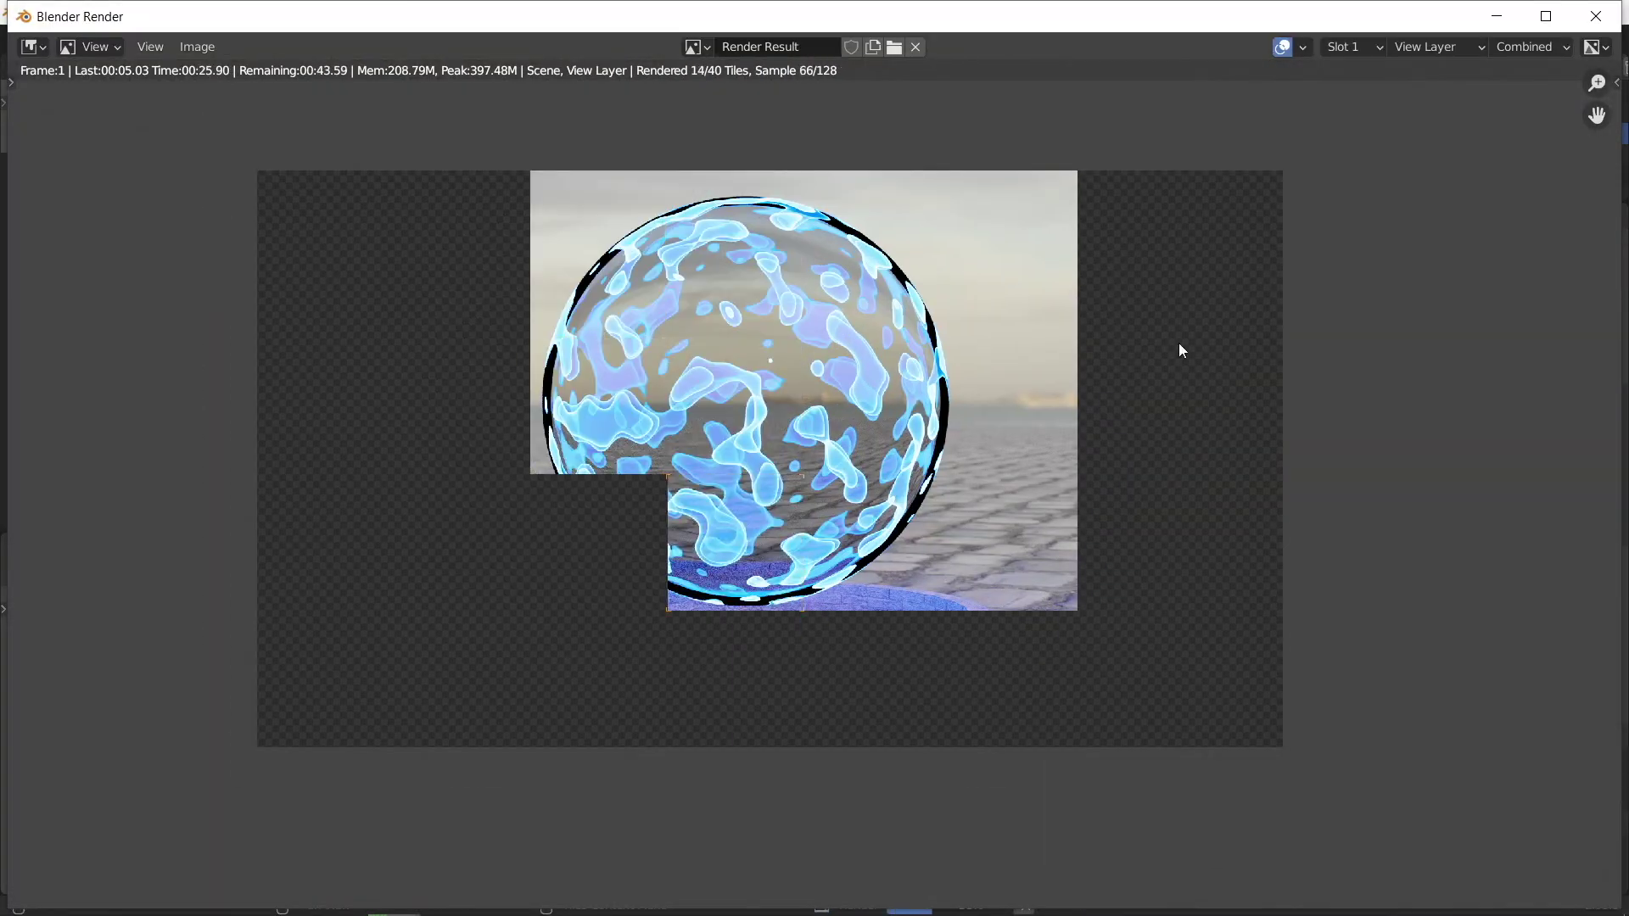